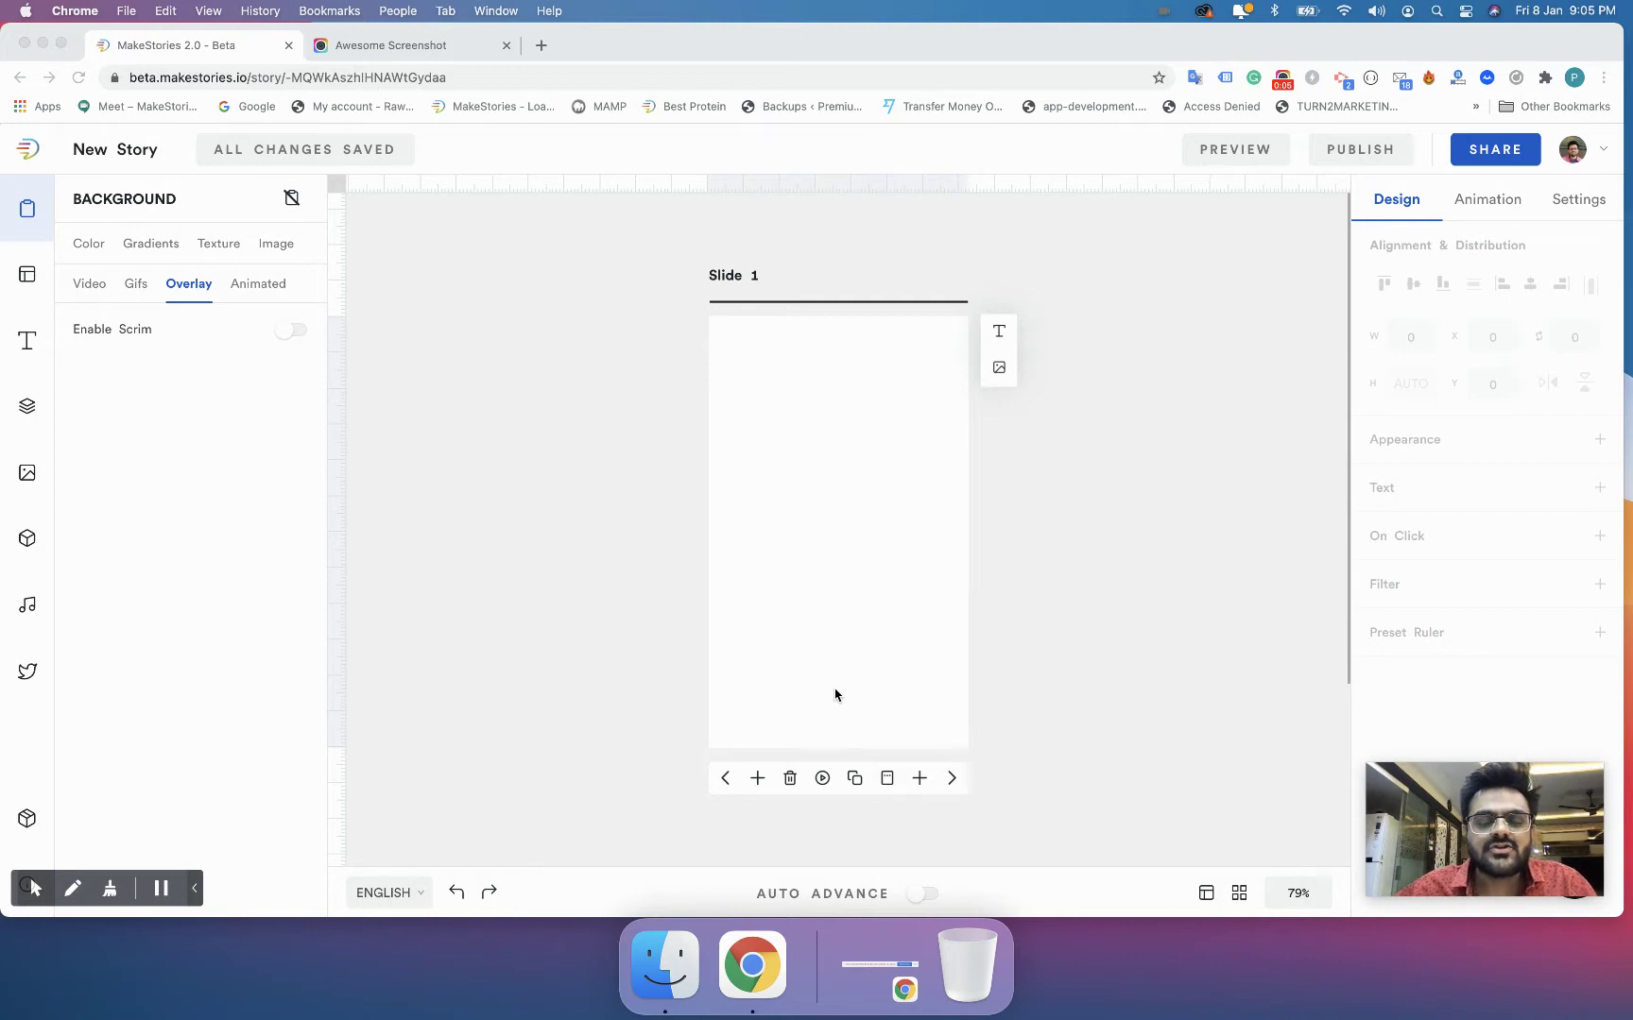
# After glancing at the templates, search Unsplash background photos for 'San Francisco'
pyautogui.click(194, 891)
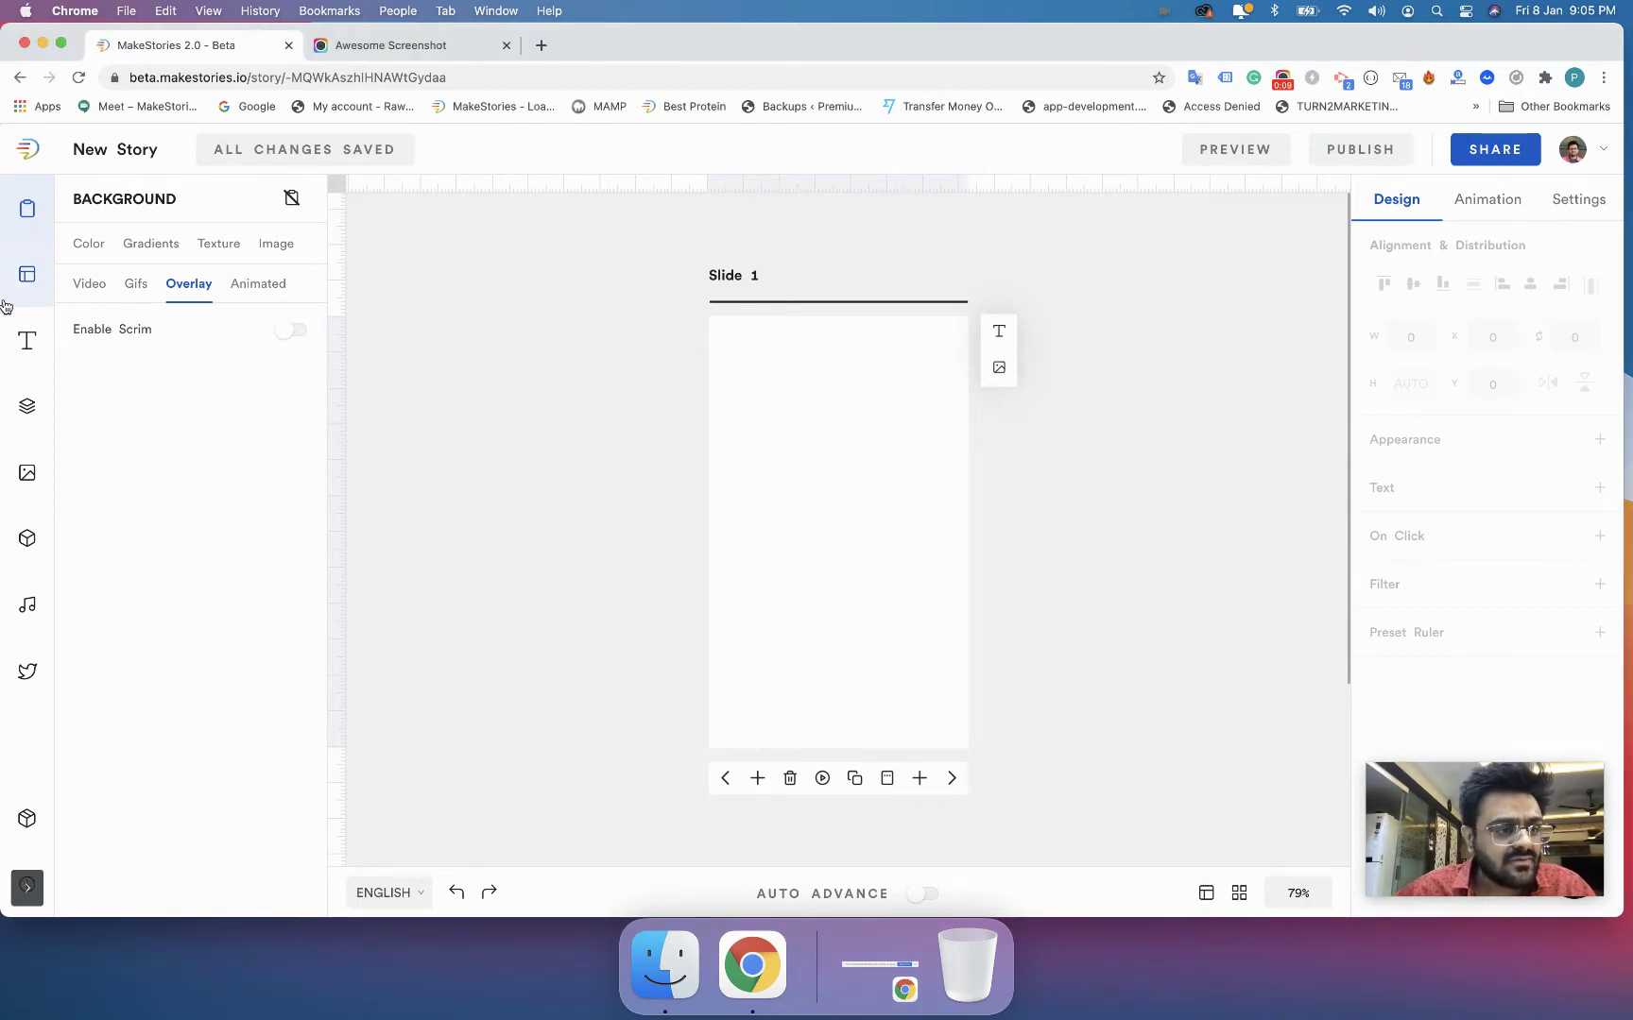
pyautogui.click(28, 283)
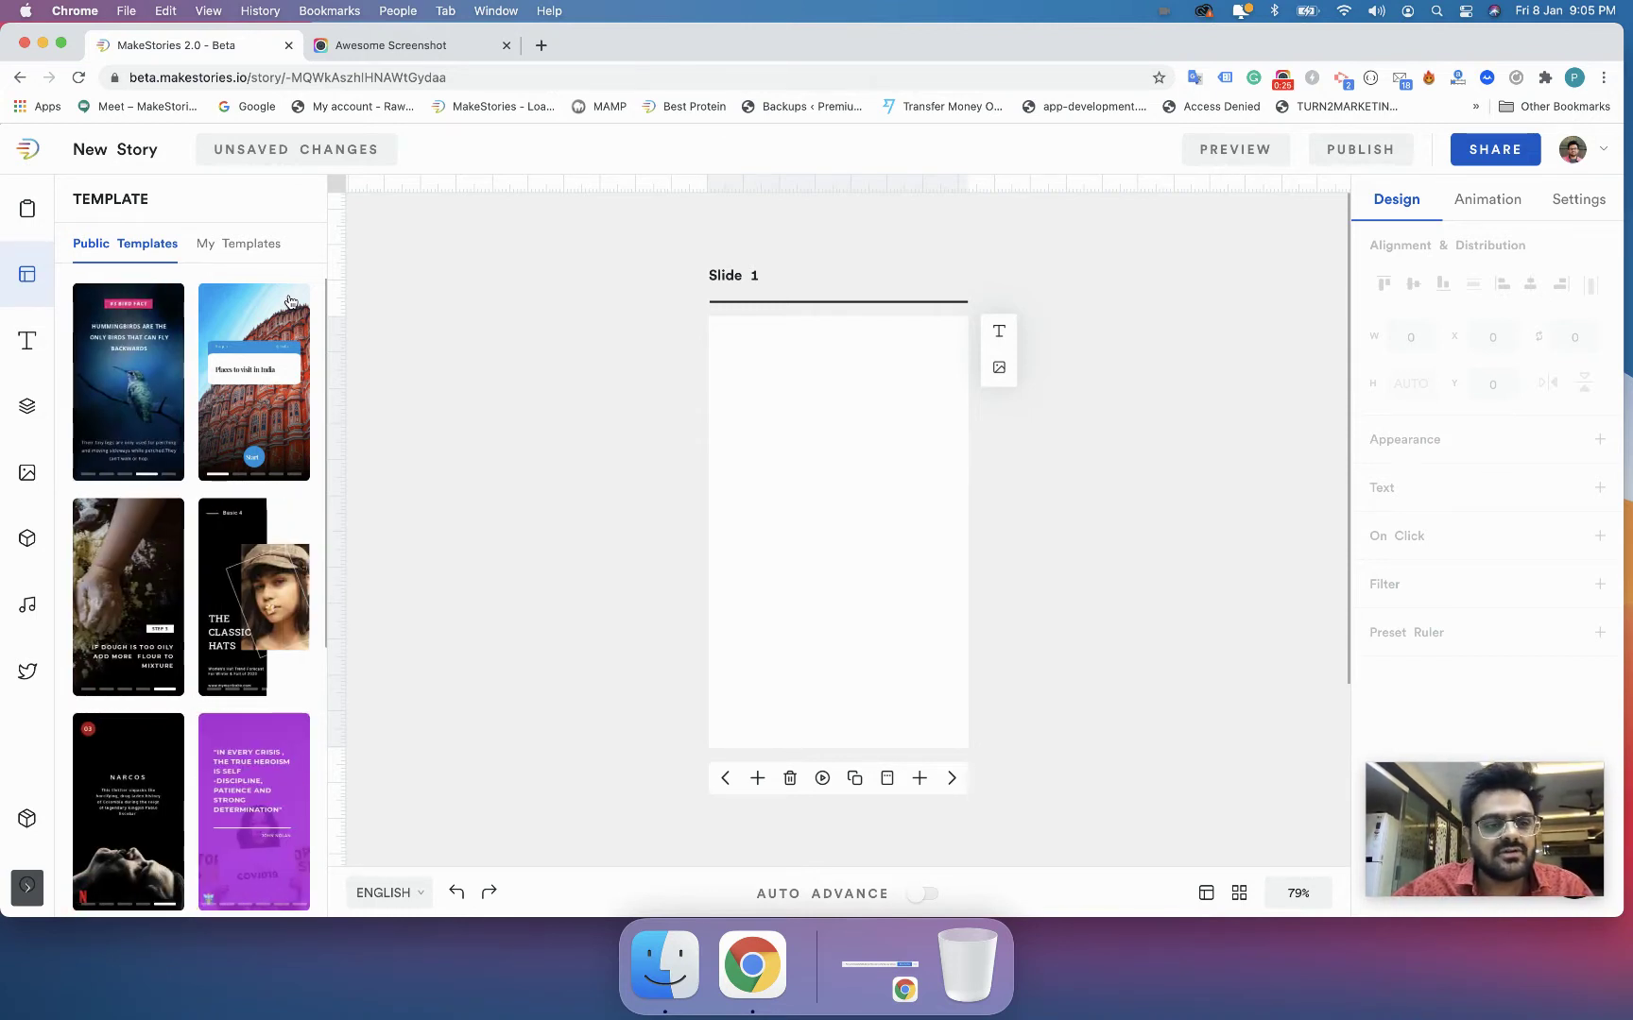
pyautogui.click(28, 207)
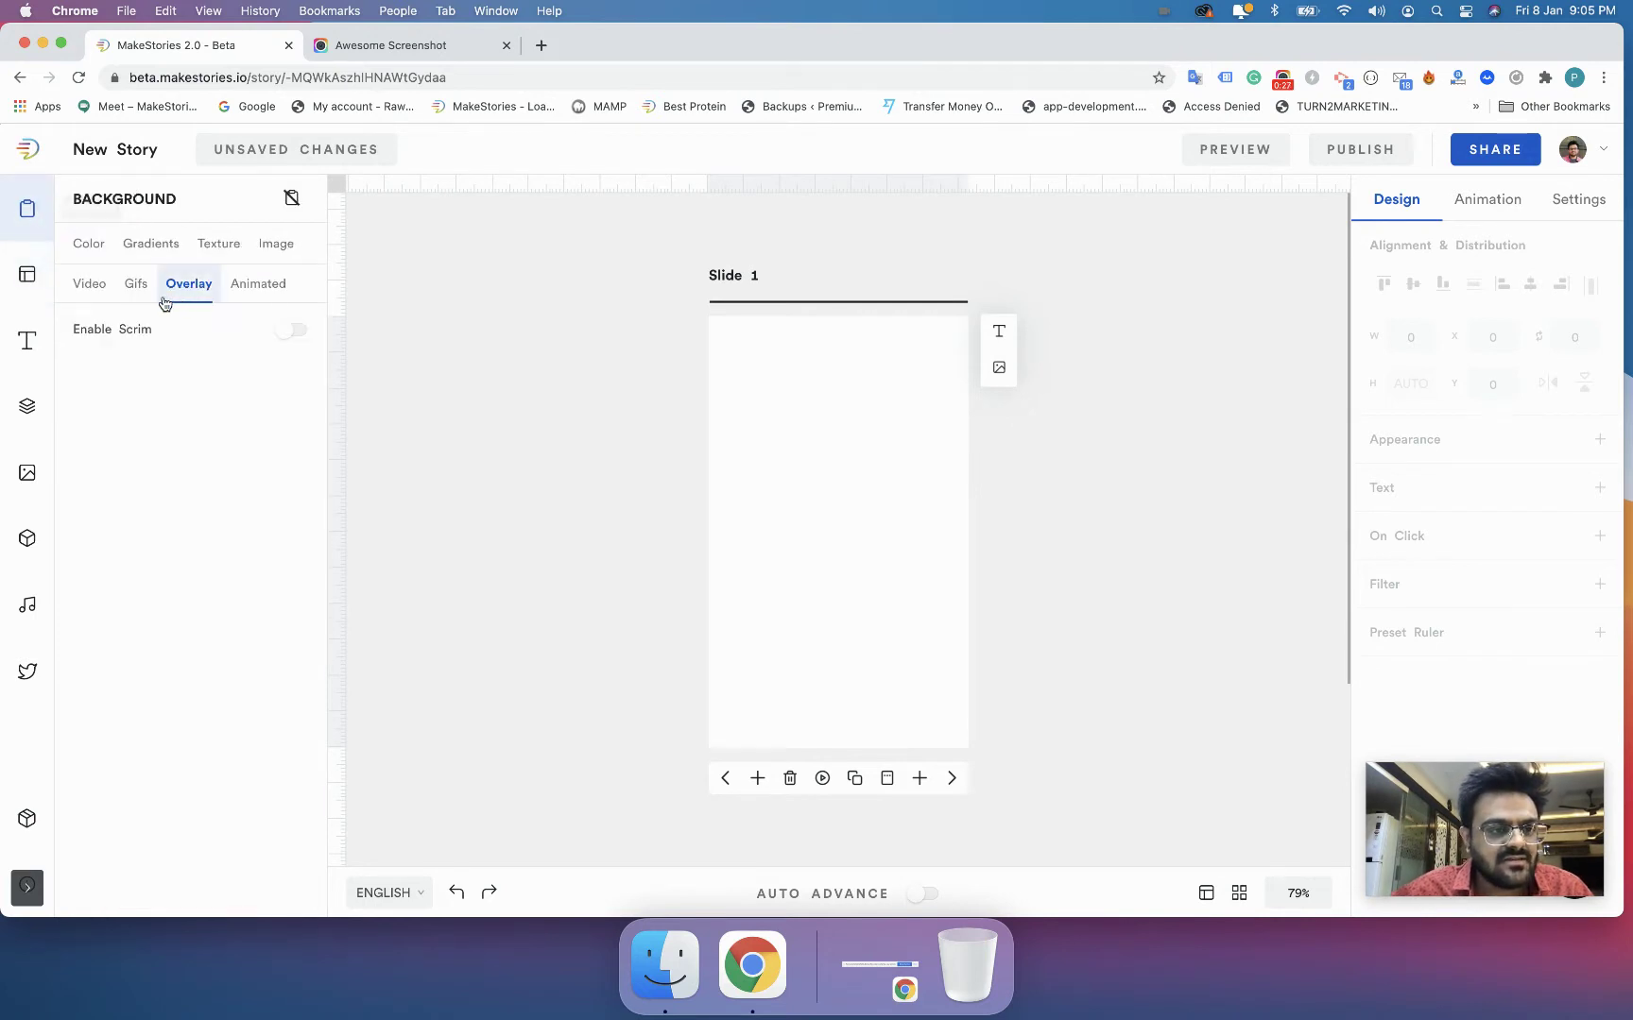
pyautogui.click(276, 244)
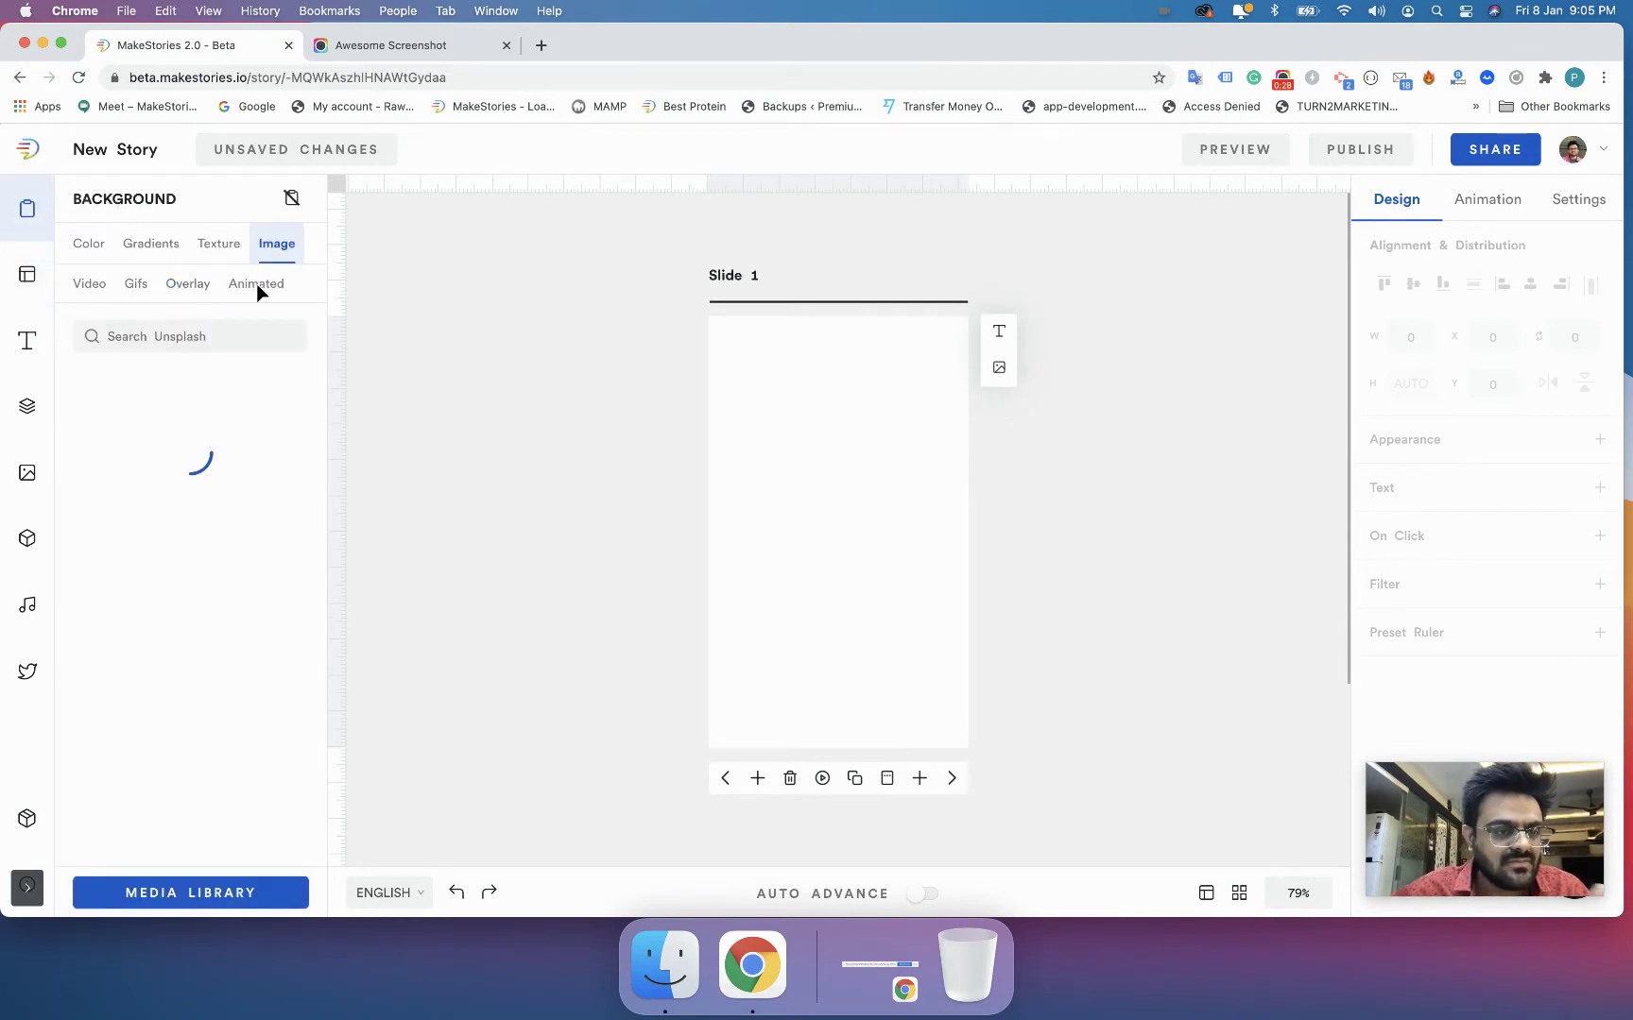
pyautogui.click(191, 340)
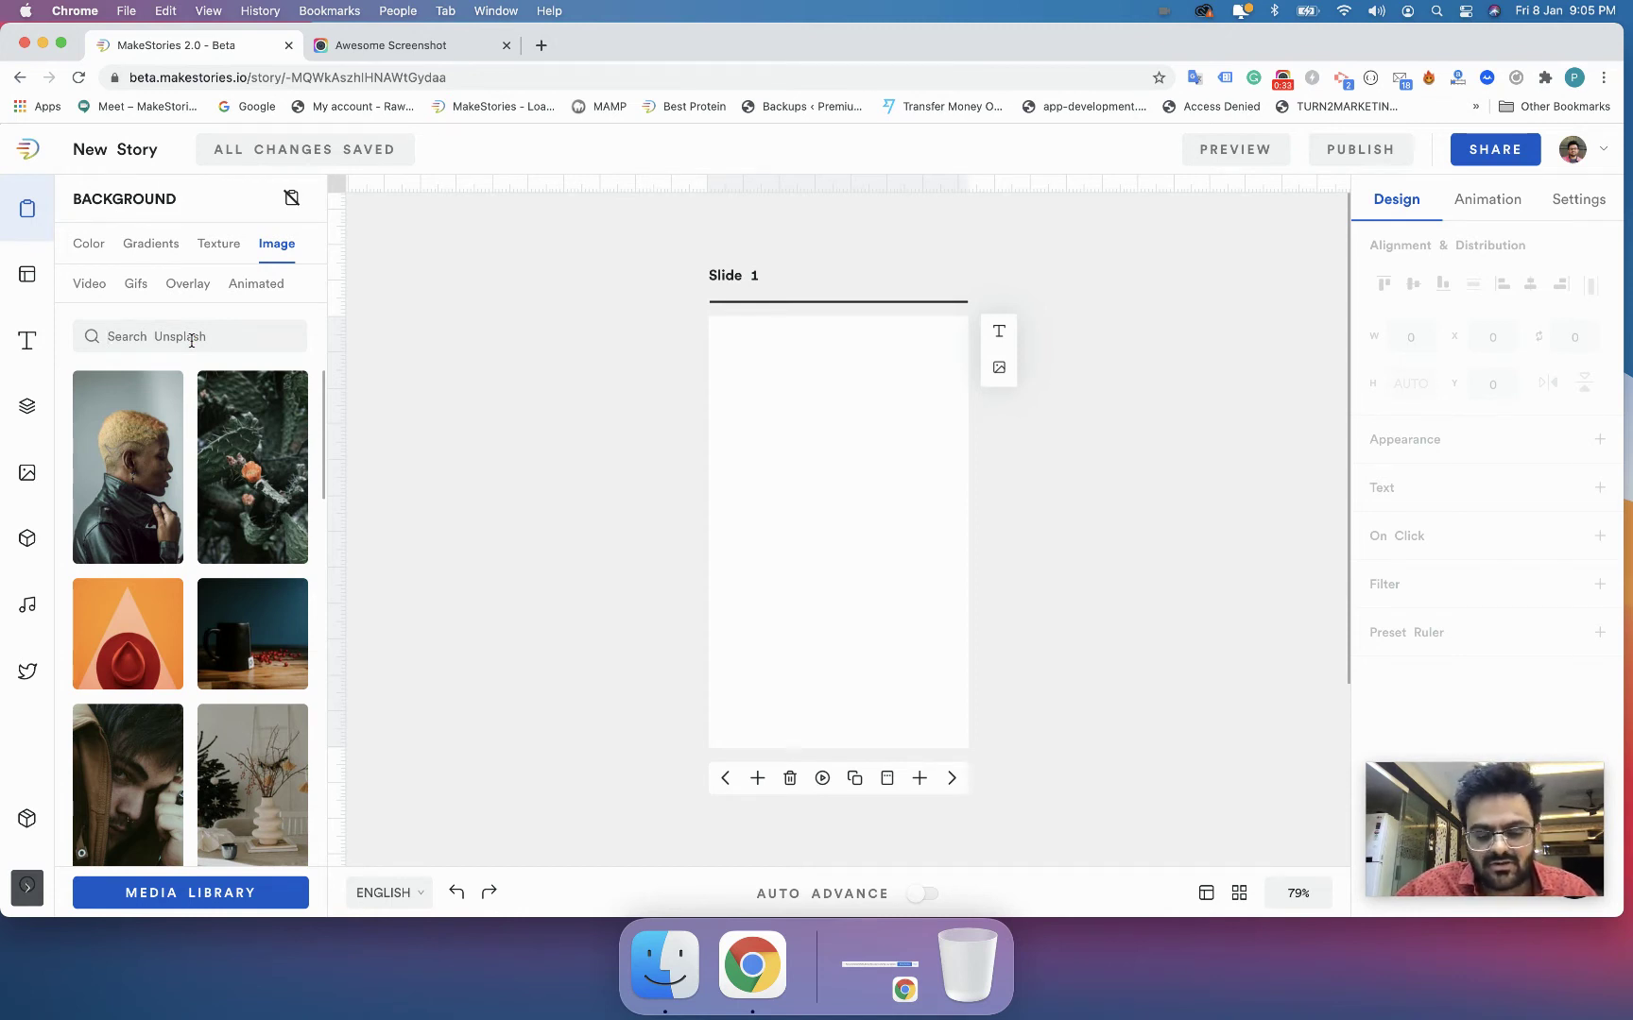
pyautogui.write('sco')
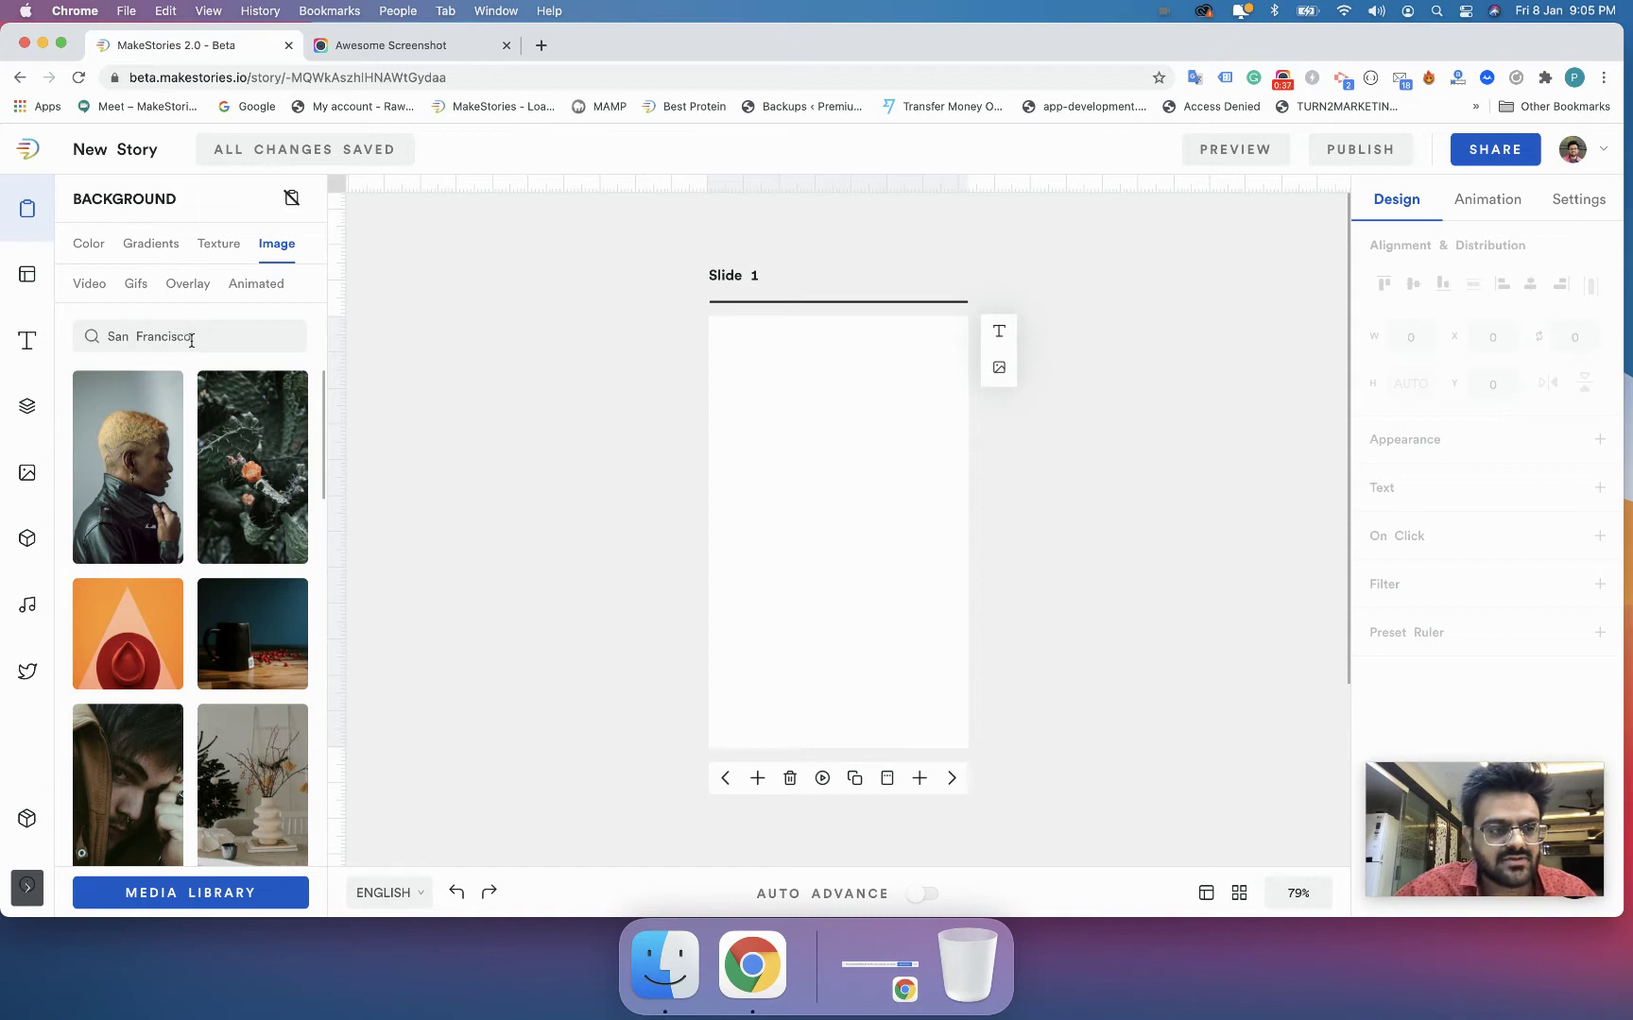
pyautogui.press('Return')
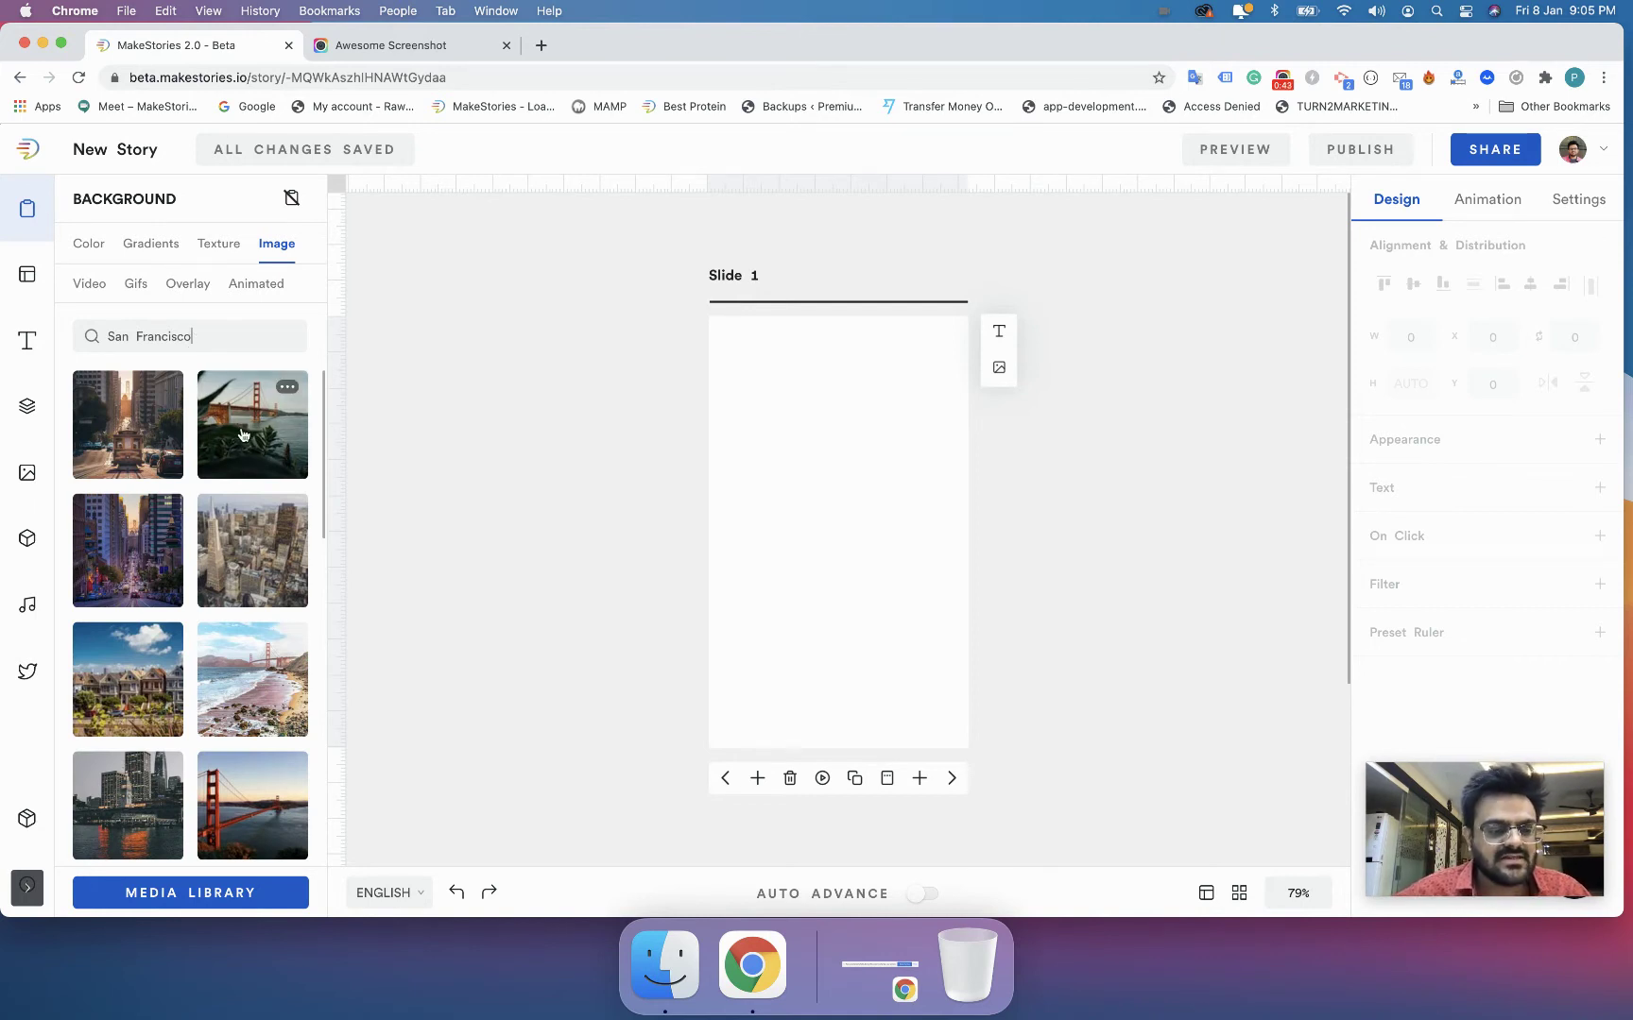
# Set a Golden Gate Bridge photo as Slide 1's background, with the bridge tower centred
pyautogui.click(236, 812)
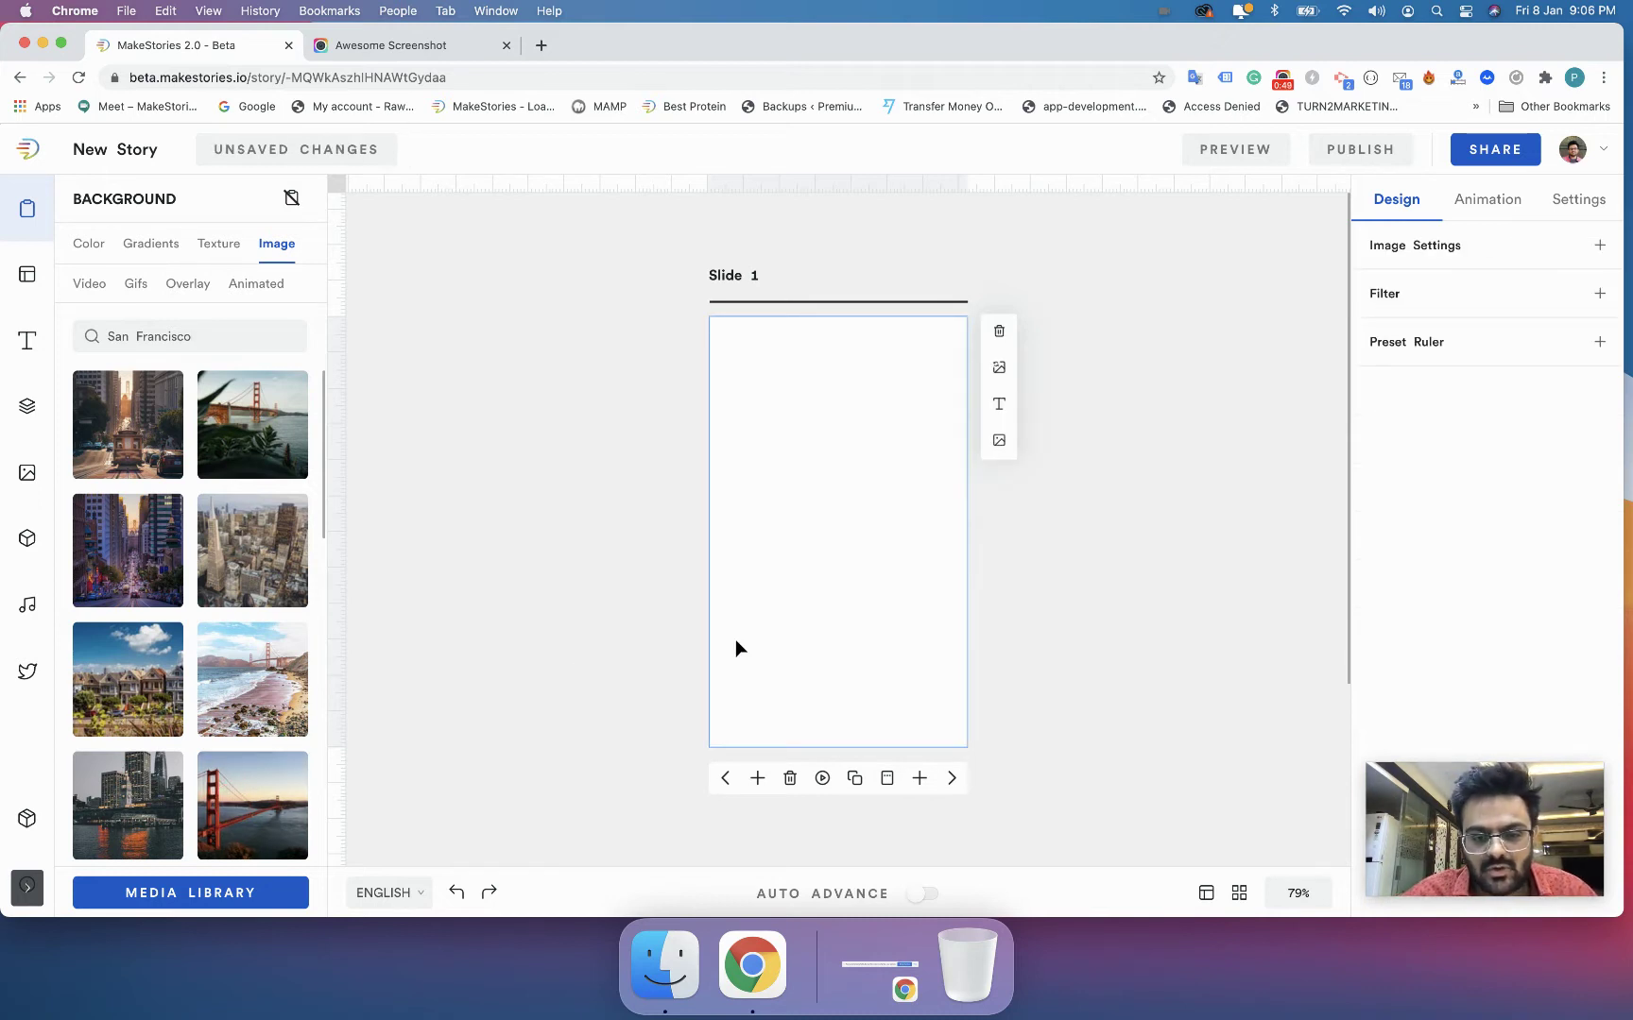
pyautogui.doubleClick(762, 631)
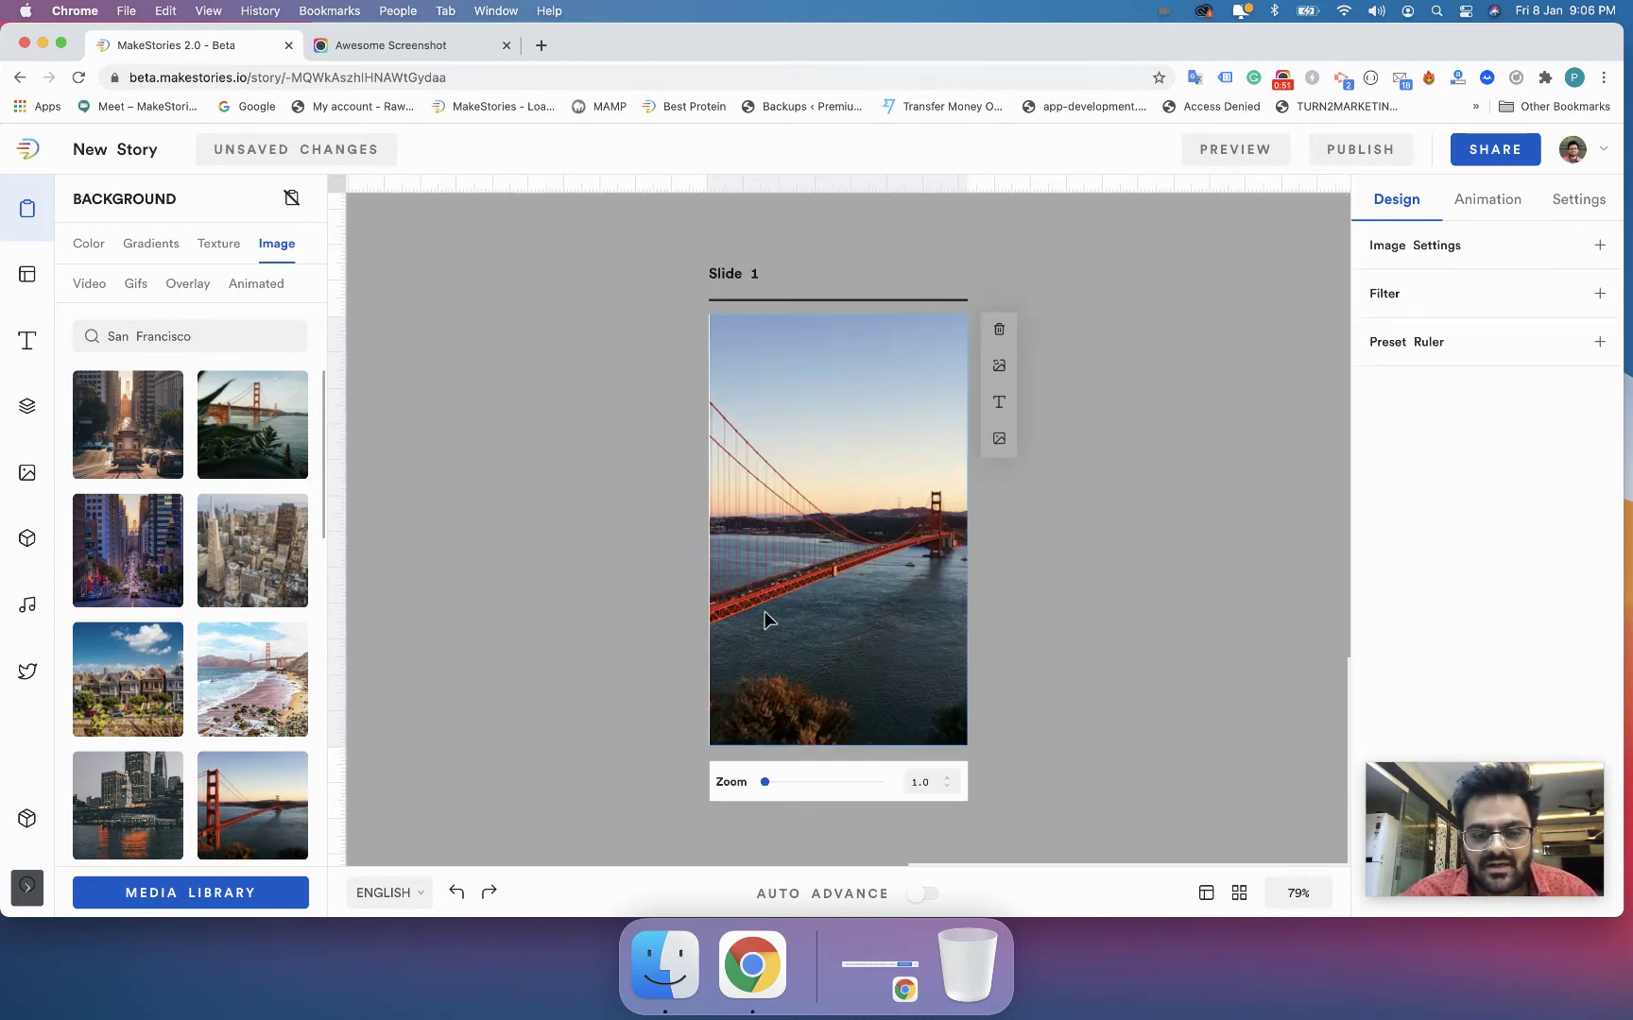
pyautogui.moveTo(761, 587); pyautogui.dragTo(938, 619)
pyautogui.click(700, 633)
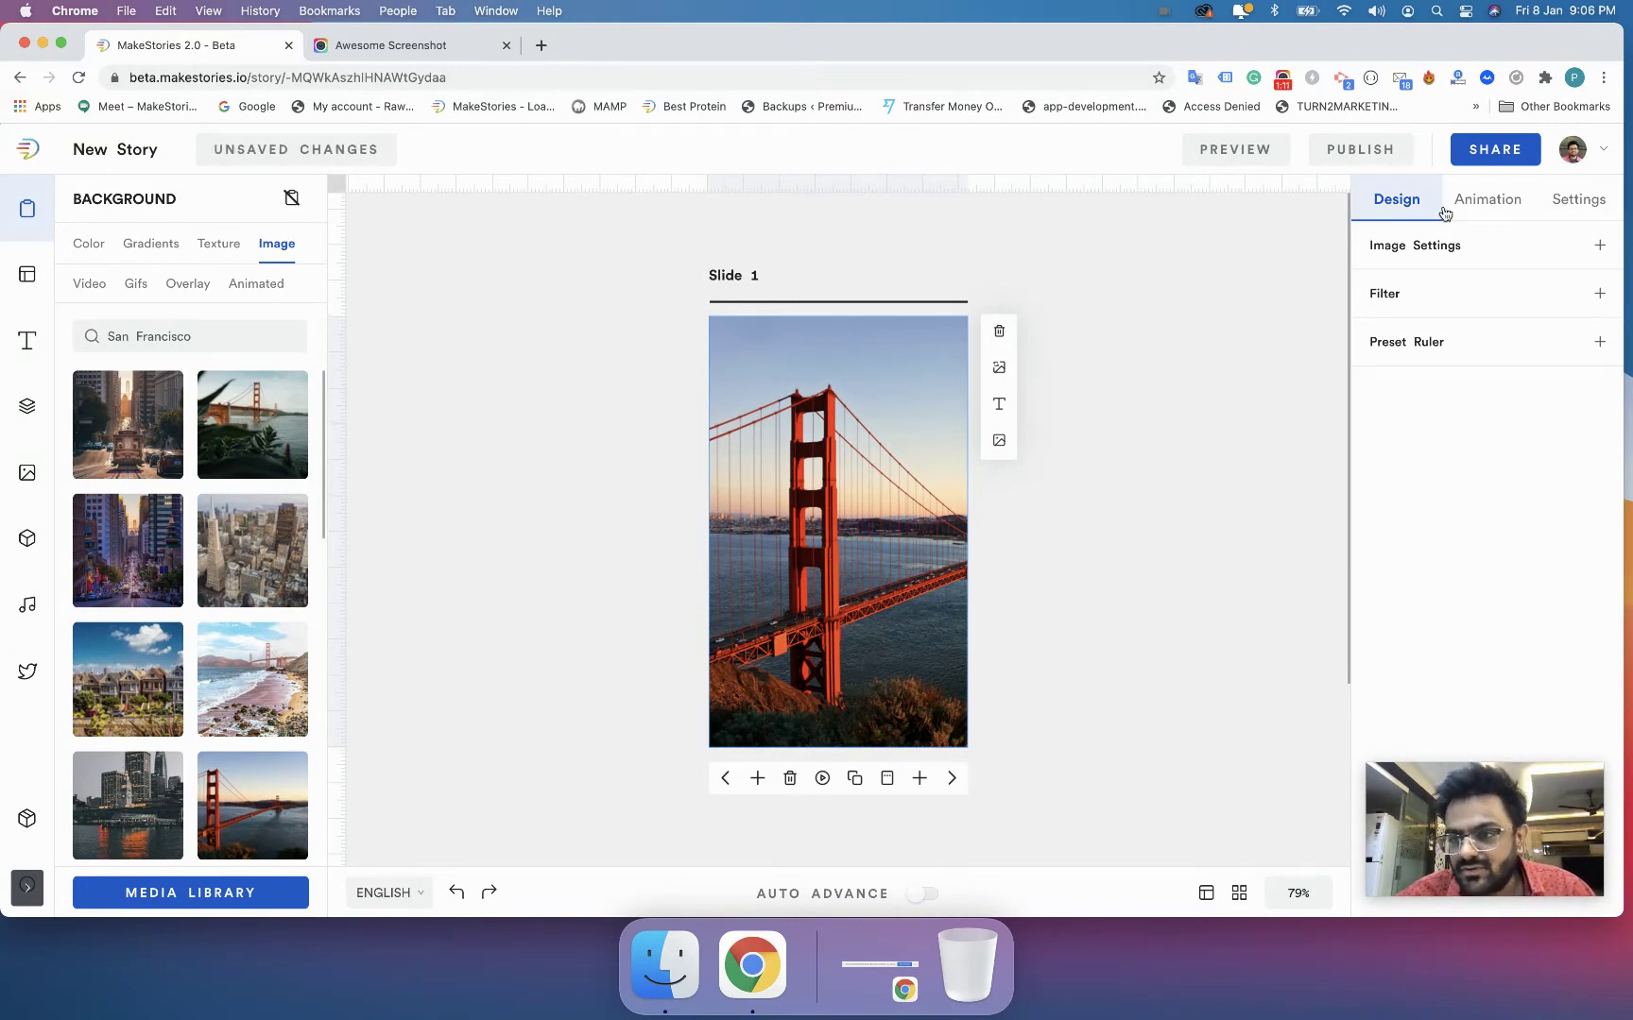
pyautogui.click(1464, 200)
# Give the background a Zoom In animation with 10-second timing, and preview it
pyautogui.click(1453, 309)
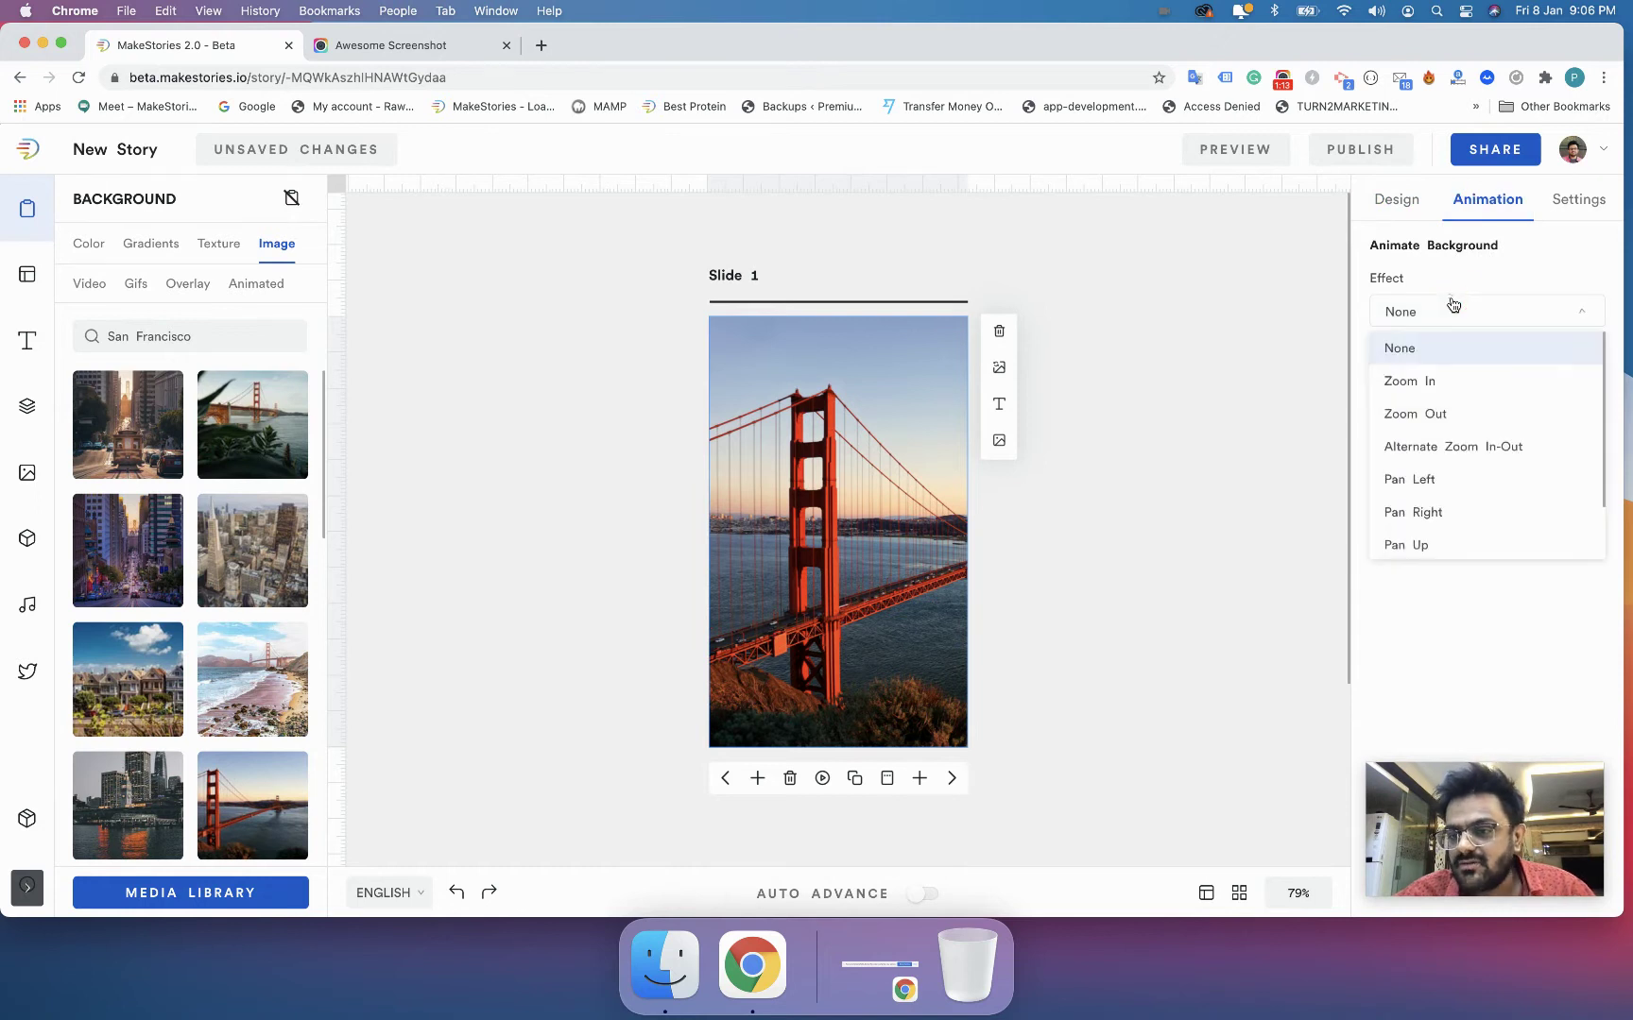
pyautogui.click(1425, 385)
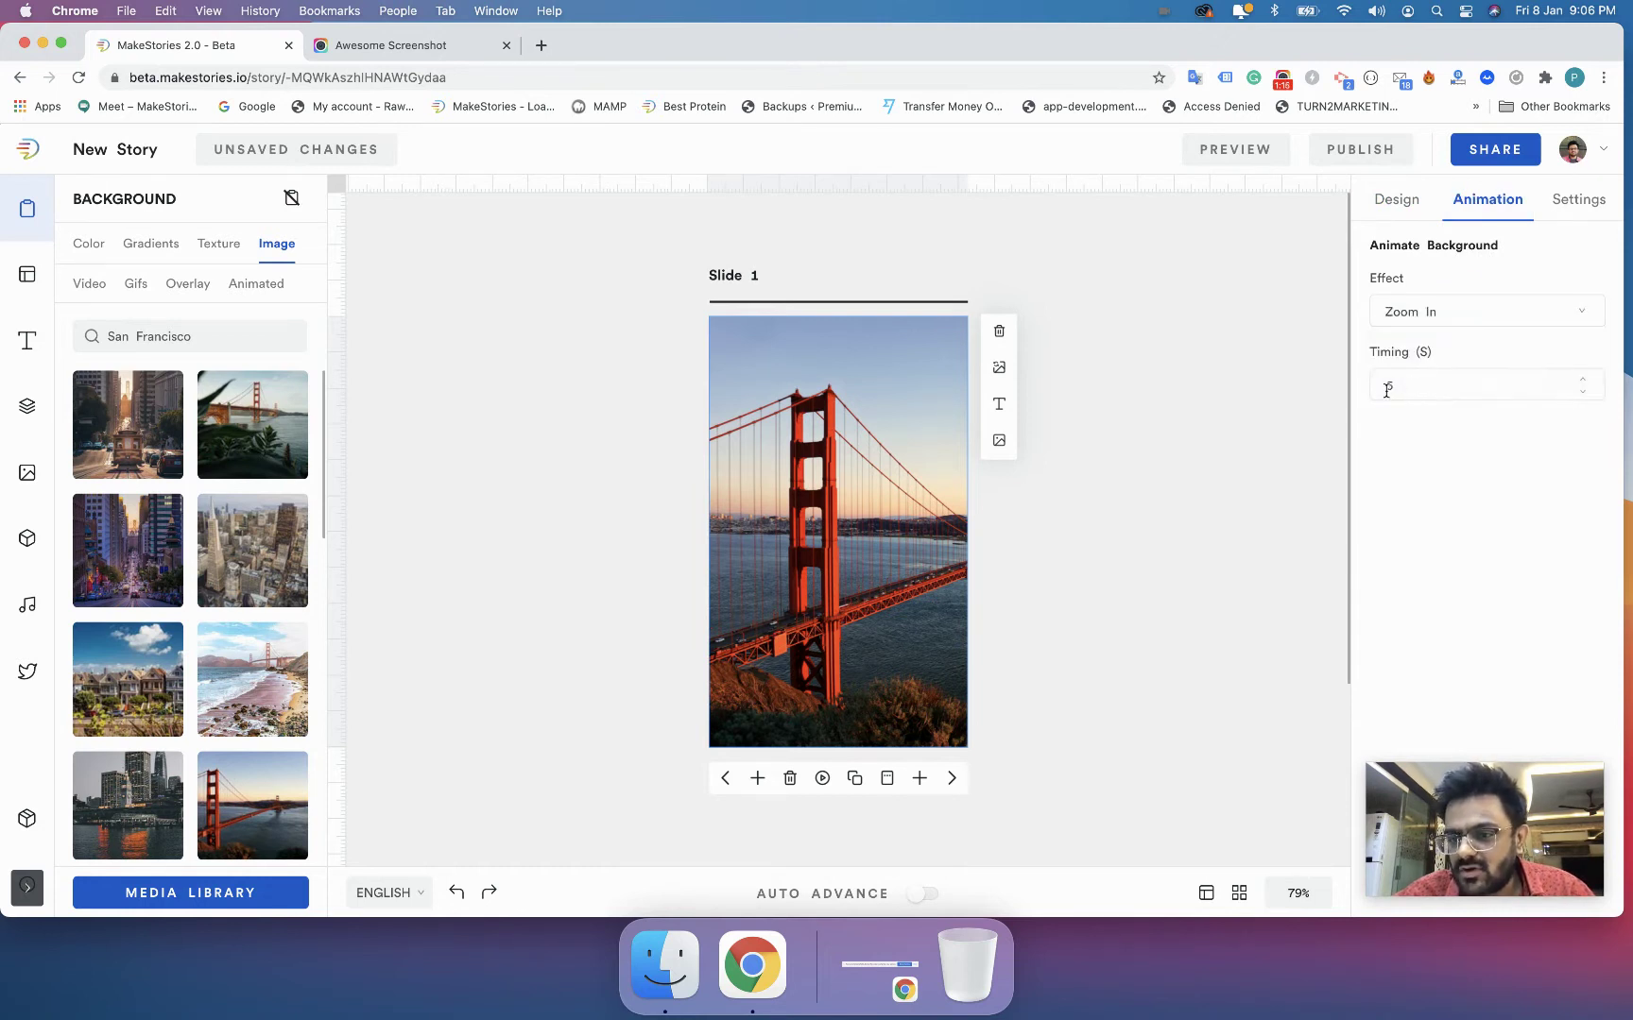
pyautogui.doubleClick(1401, 389)
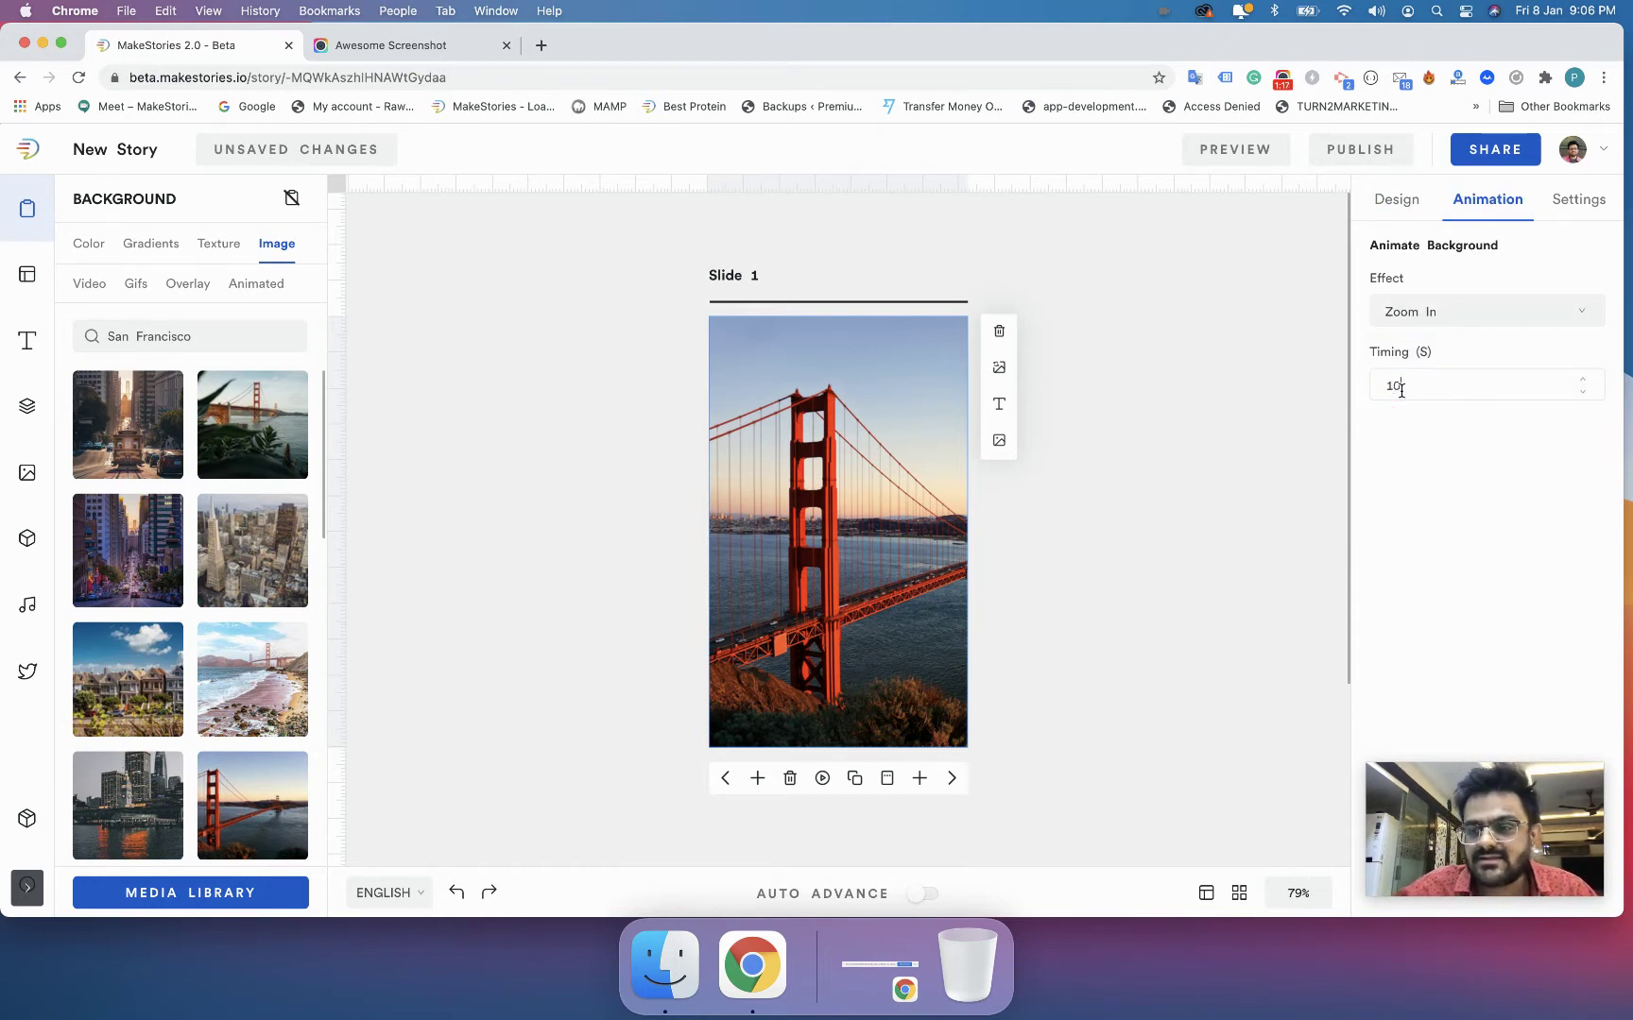
pyautogui.click(1259, 485)
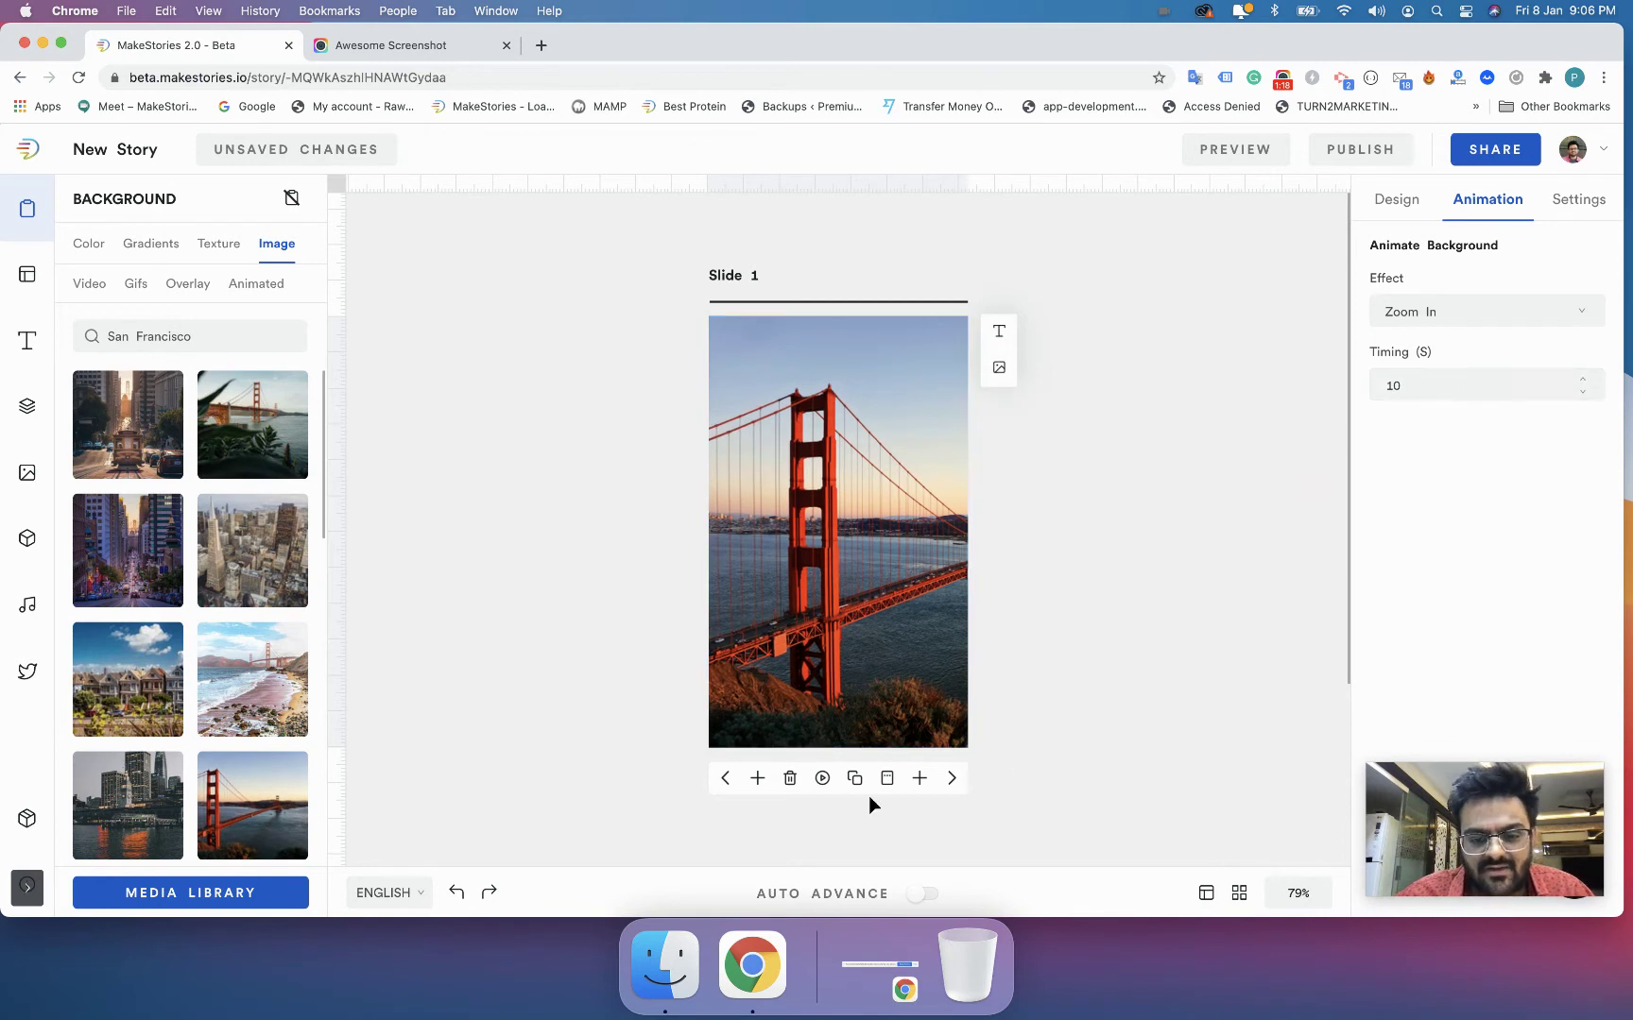
pyautogui.click(822, 777)
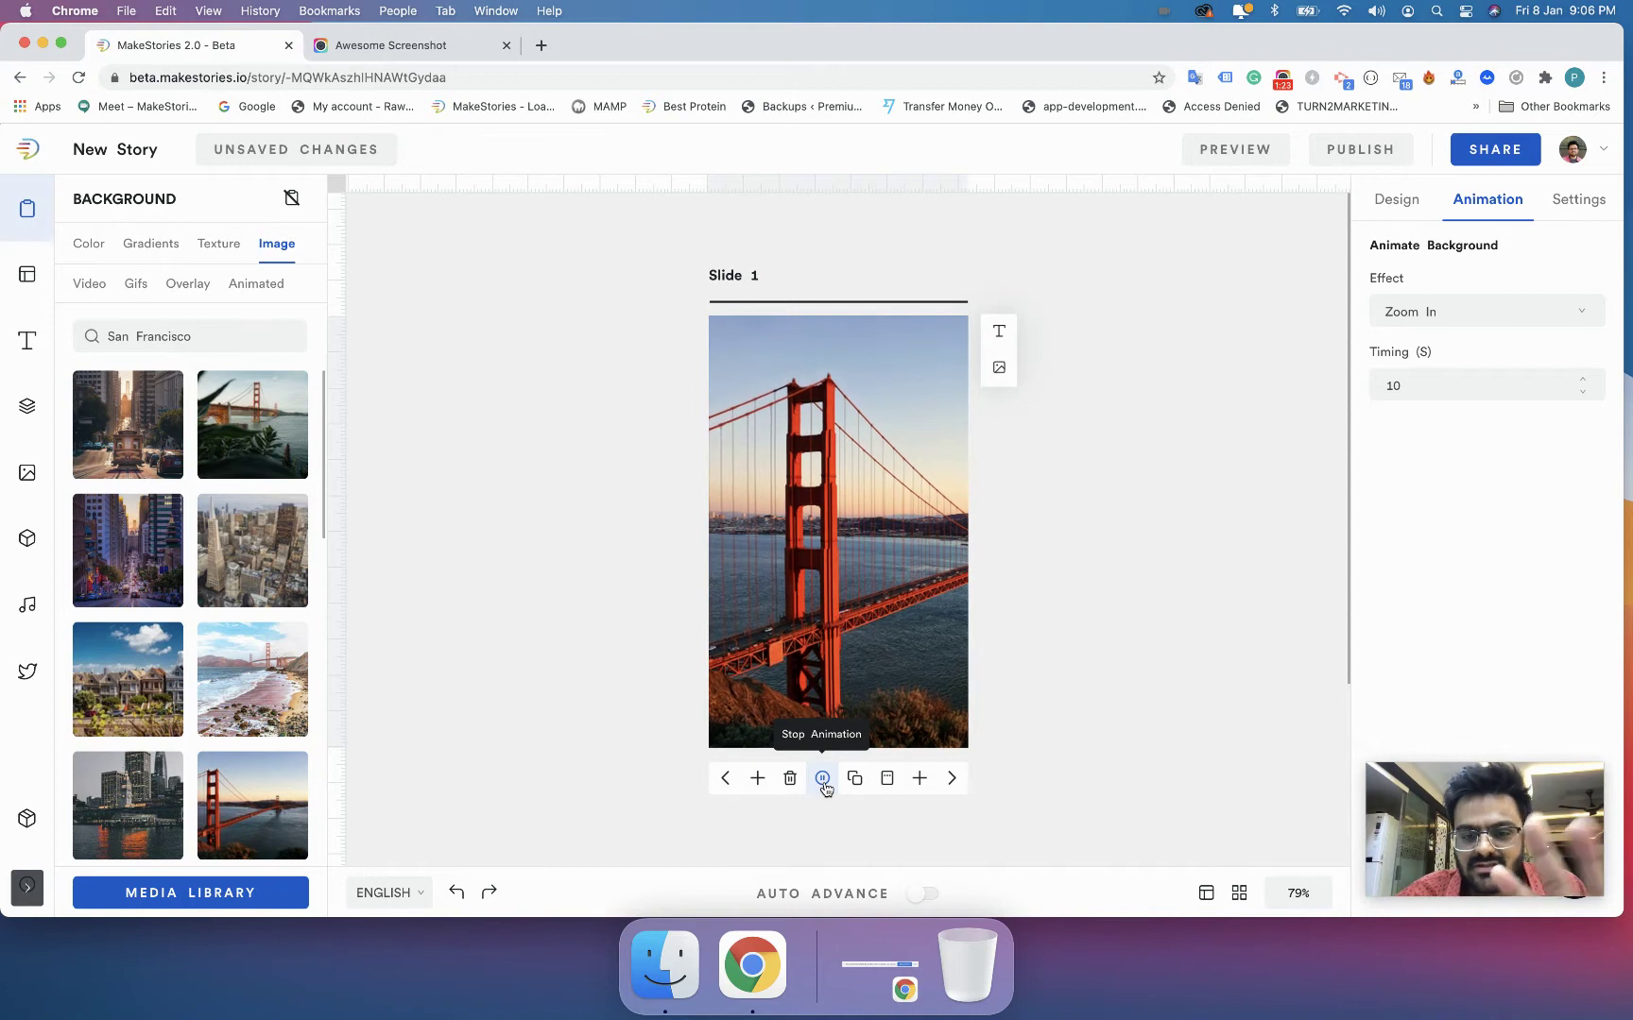
pyautogui.click(822, 777)
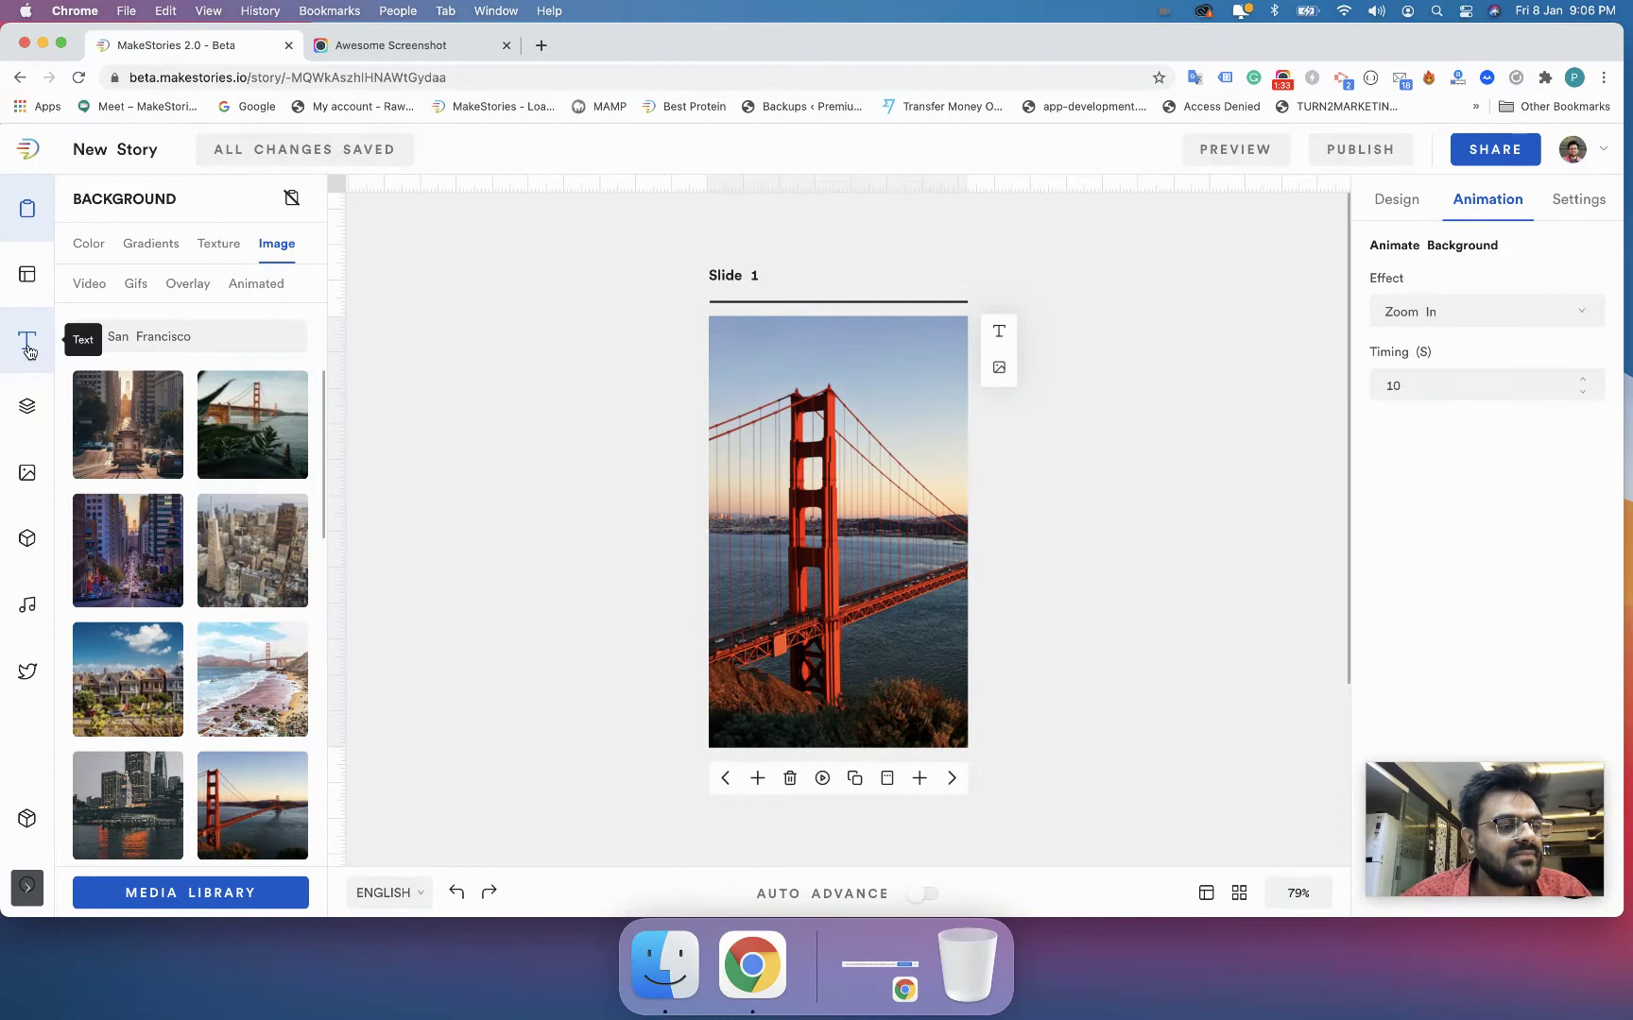
pyautogui.click(28, 349)
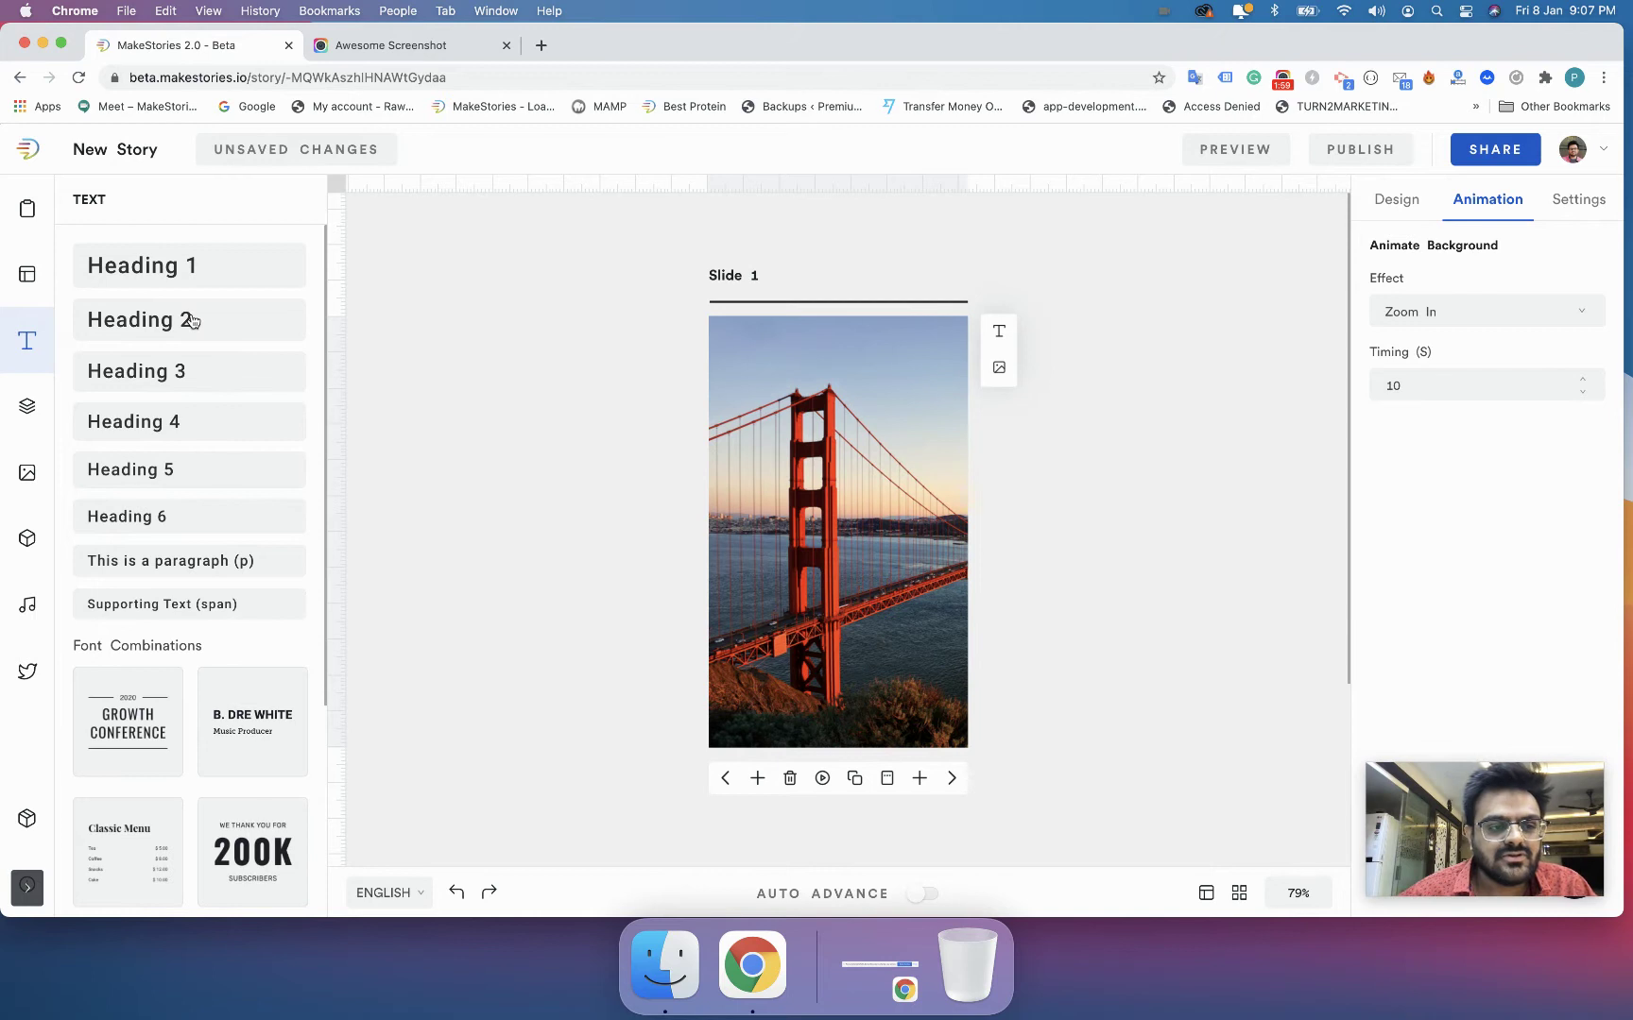
# Place a Heading 2 box near the slide bottom and replace its placeholder with a two-line title
pyautogui.moveTo(192, 319); pyautogui.dragTo(822, 673)
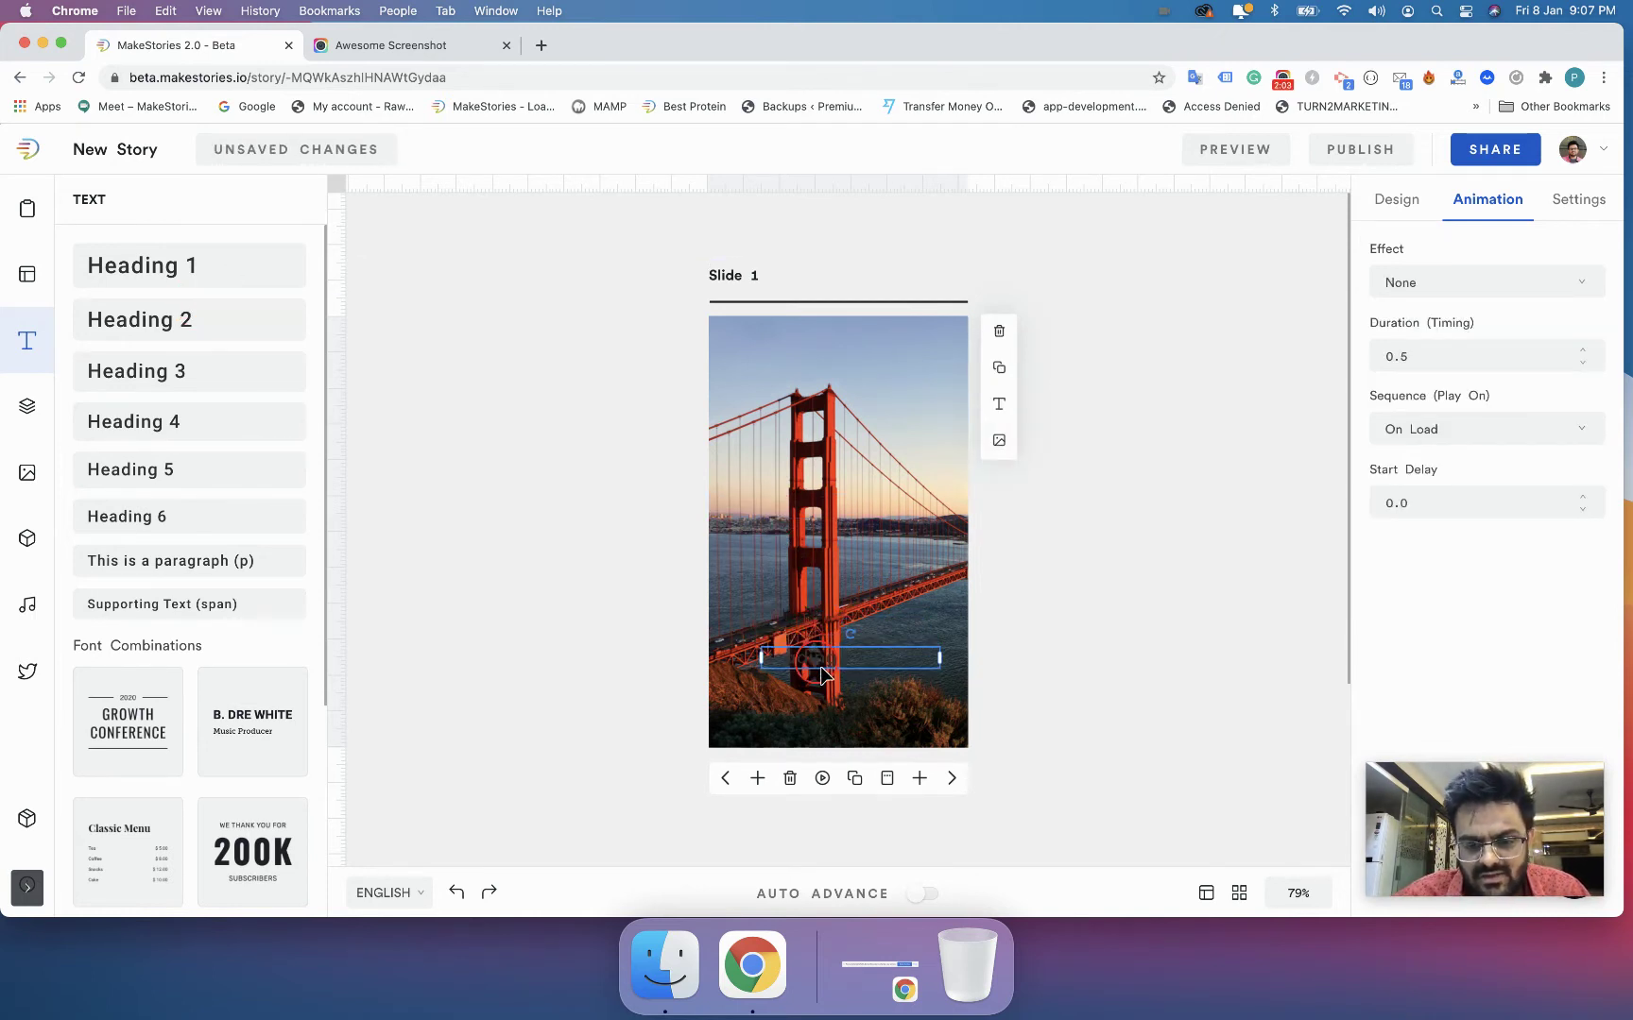
pyautogui.doubleClick(823, 662)
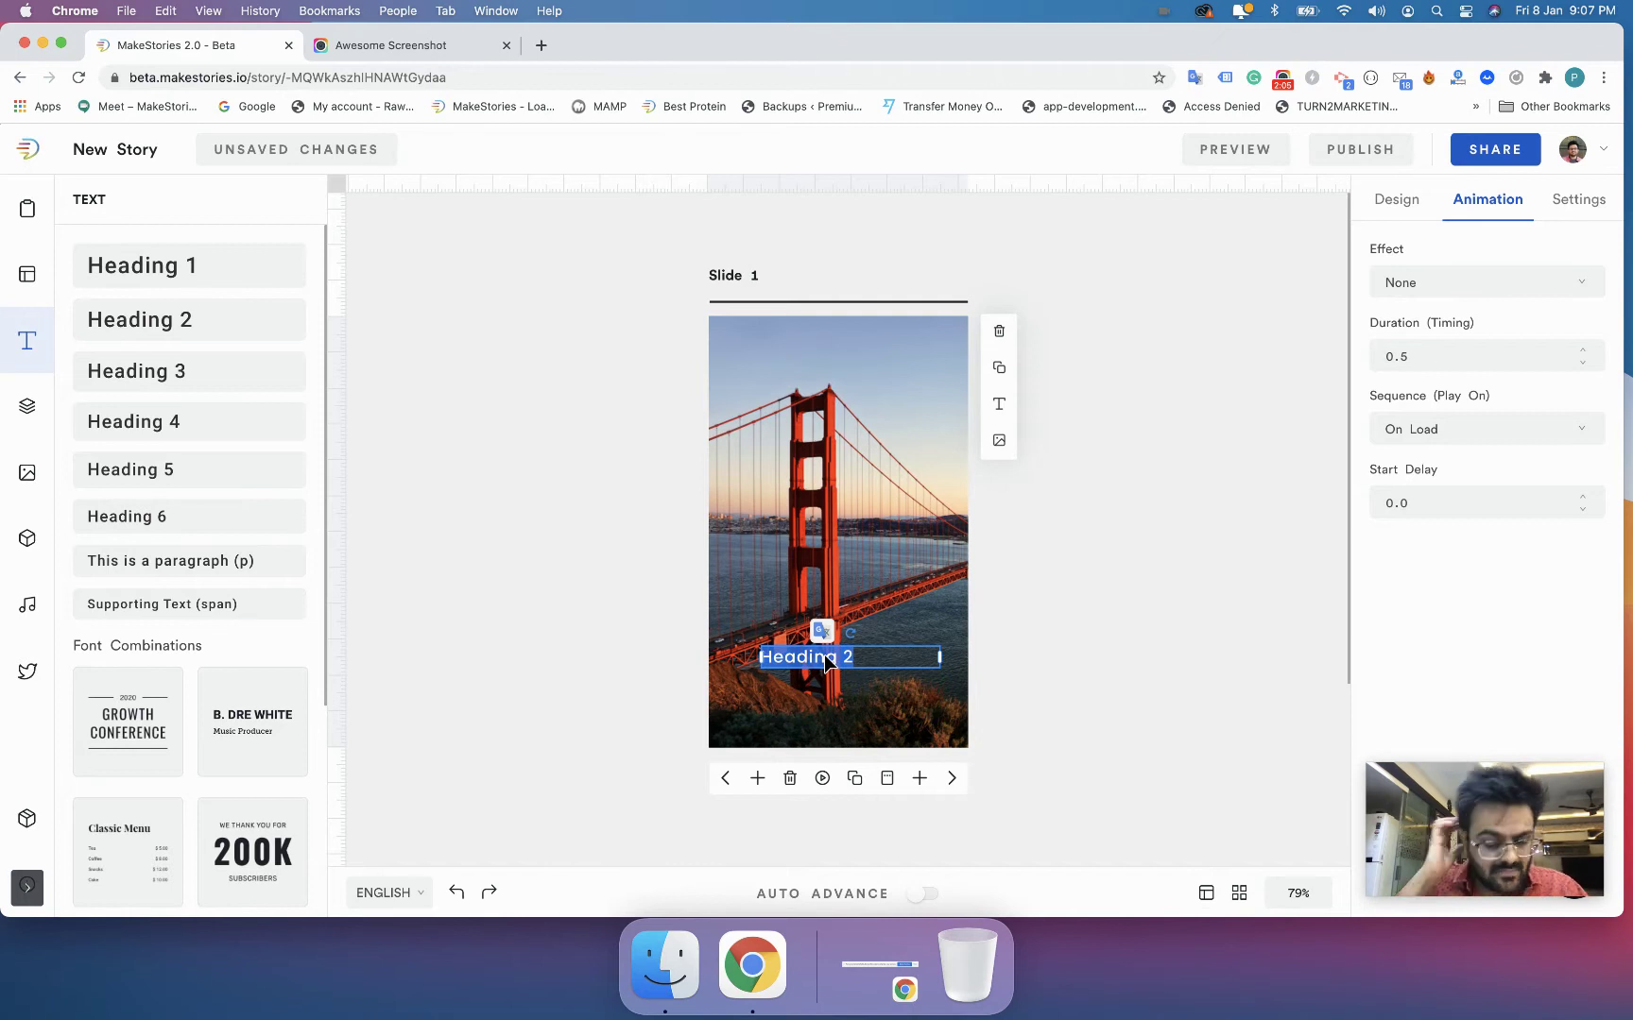
pyautogui.press('BackSpace')
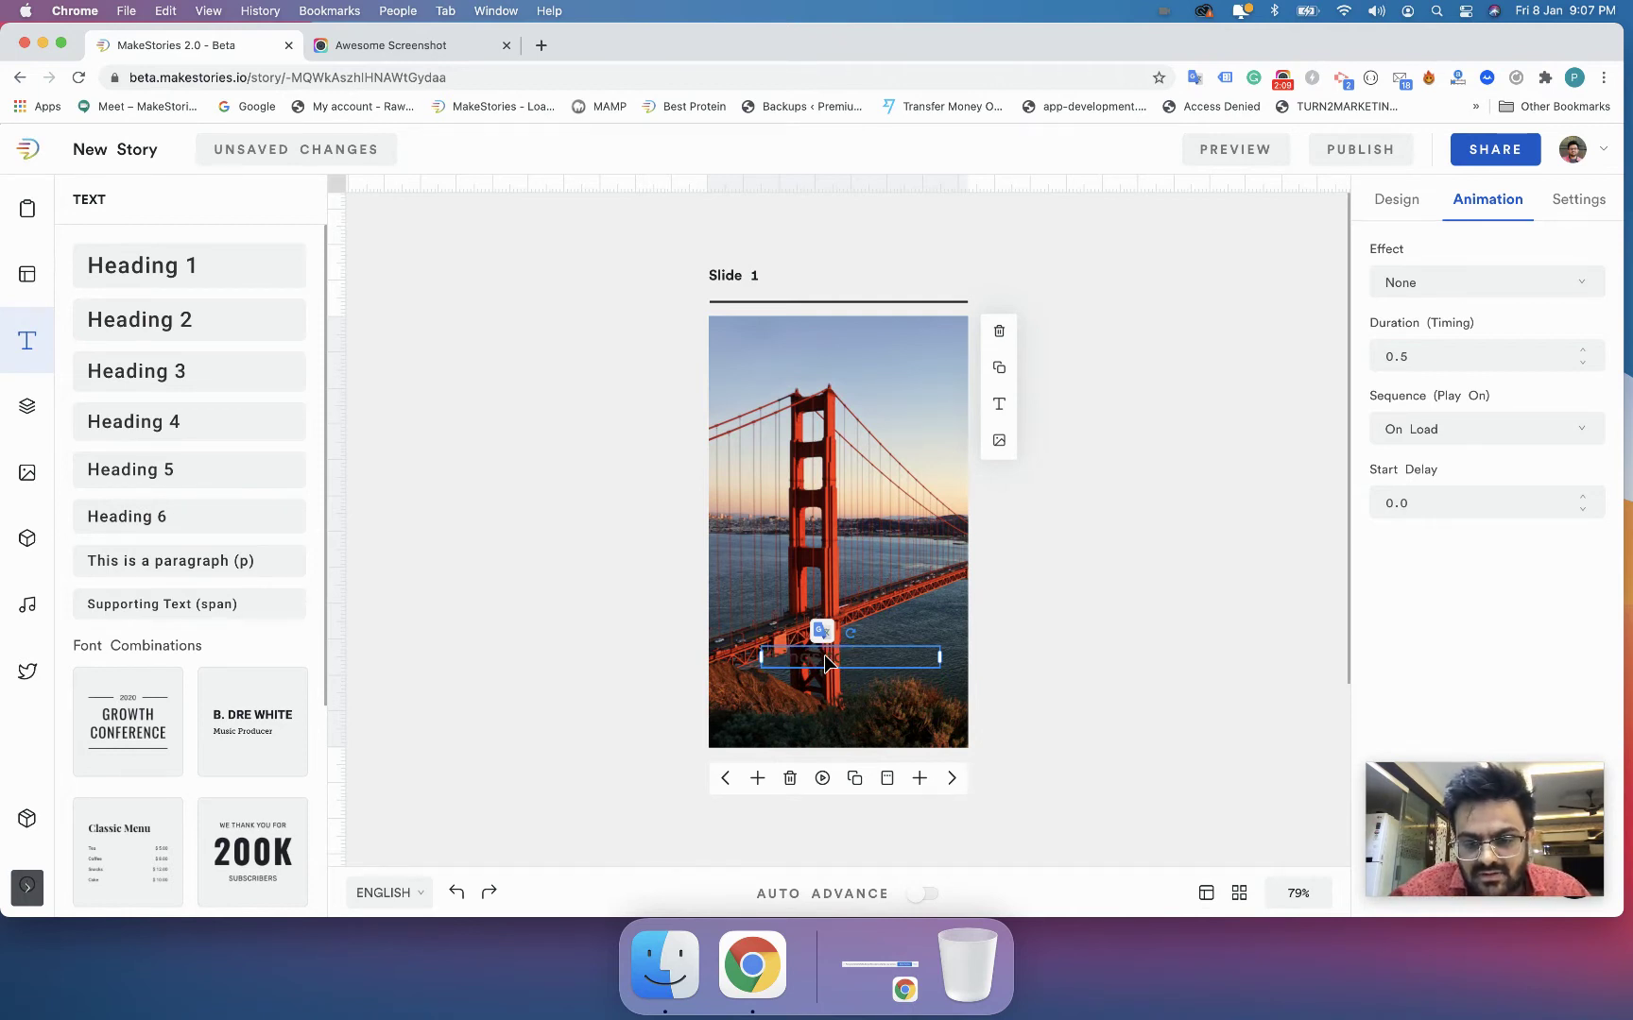
pyautogui.press('Return')
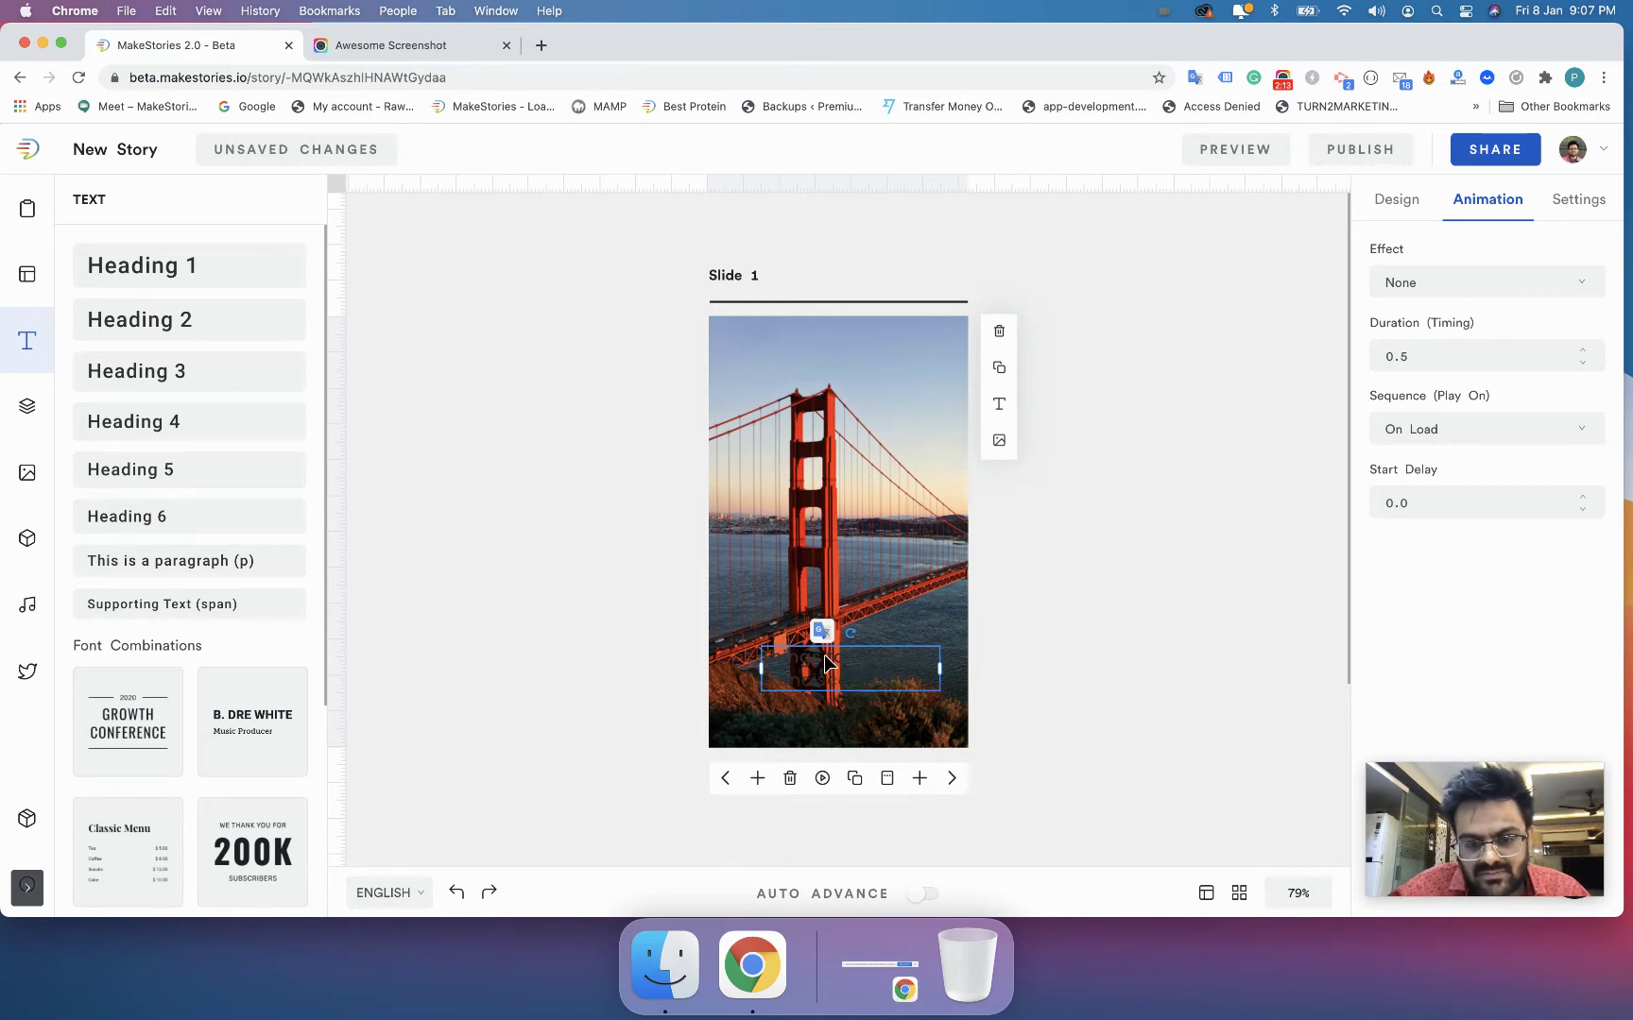
pyautogui.click(1068, 656)
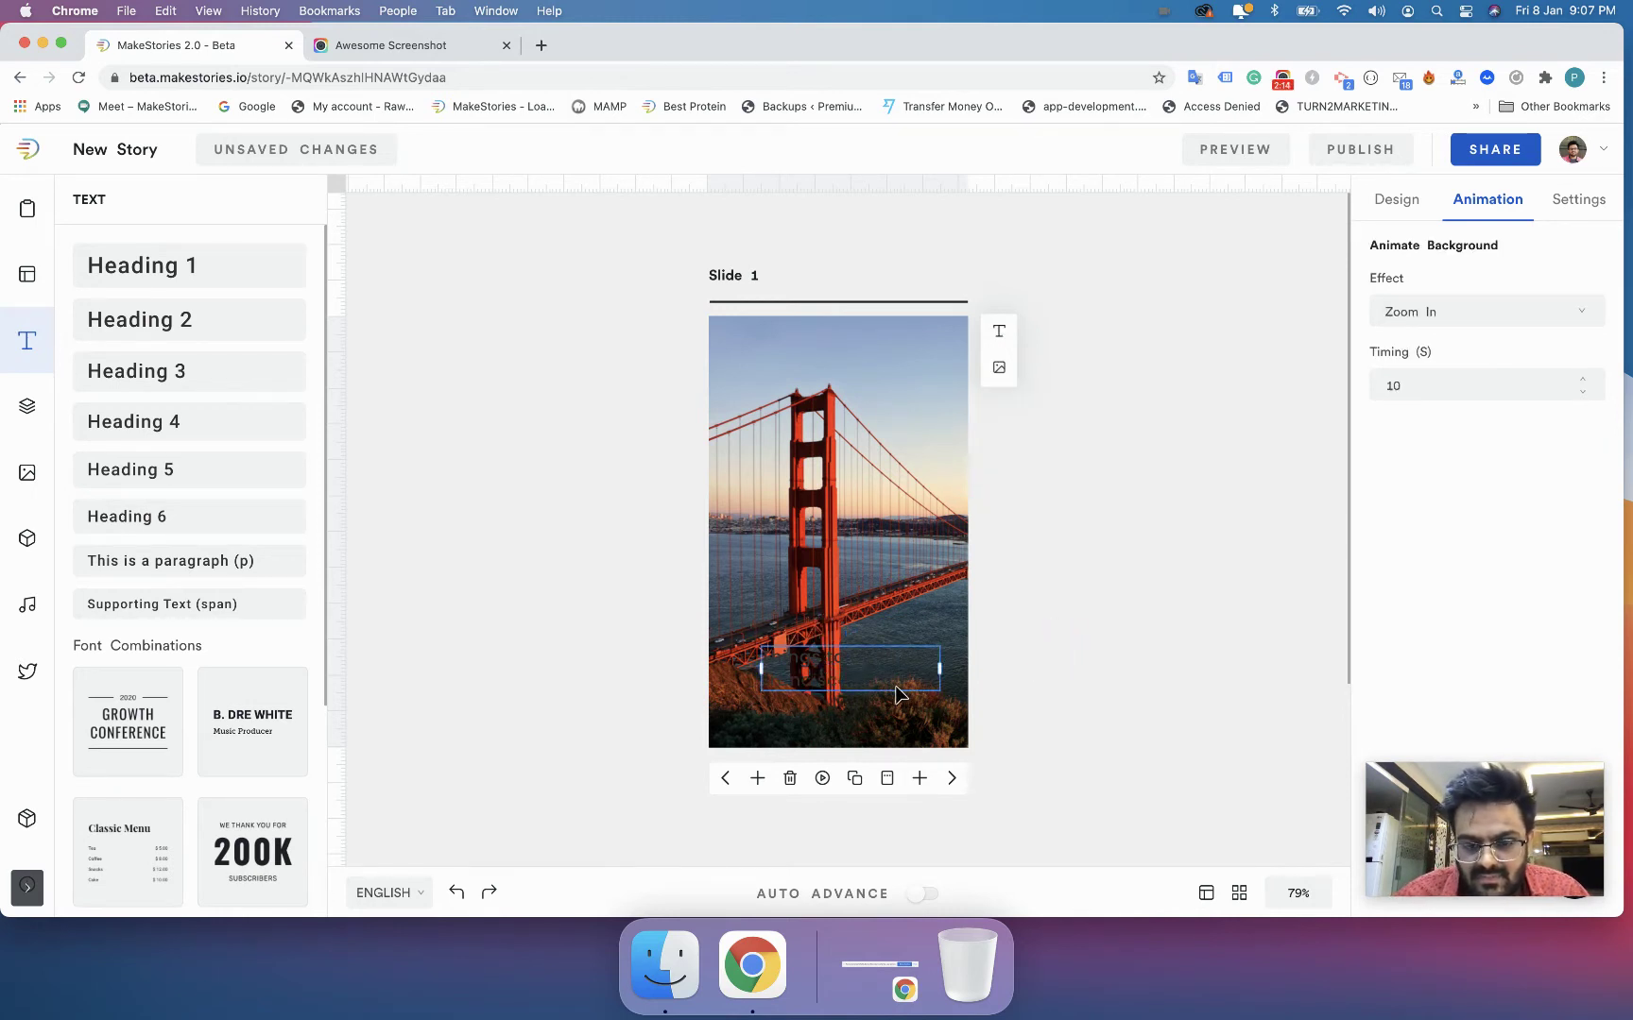
# Make the 'Things to Do In San Francisco' title text white
pyautogui.click(1404, 205)
pyautogui.click(1396, 441)
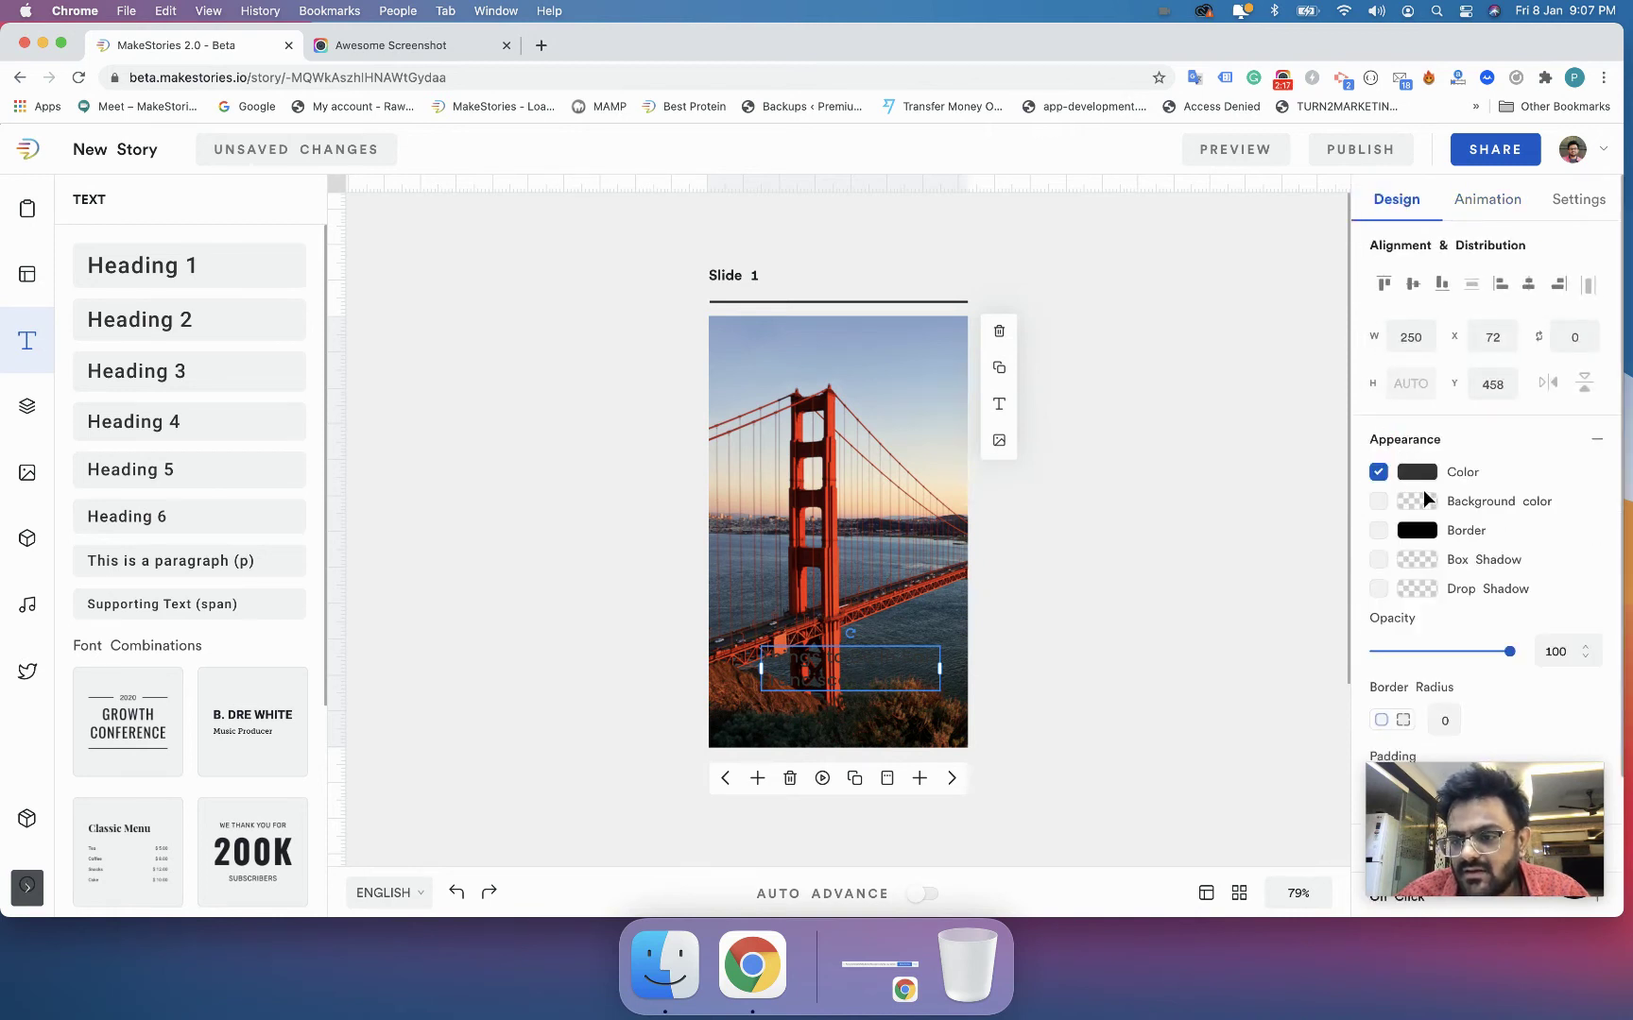
pyautogui.click(1417, 471)
pyautogui.moveTo(1256, 510); pyautogui.dragTo(1180, 463)
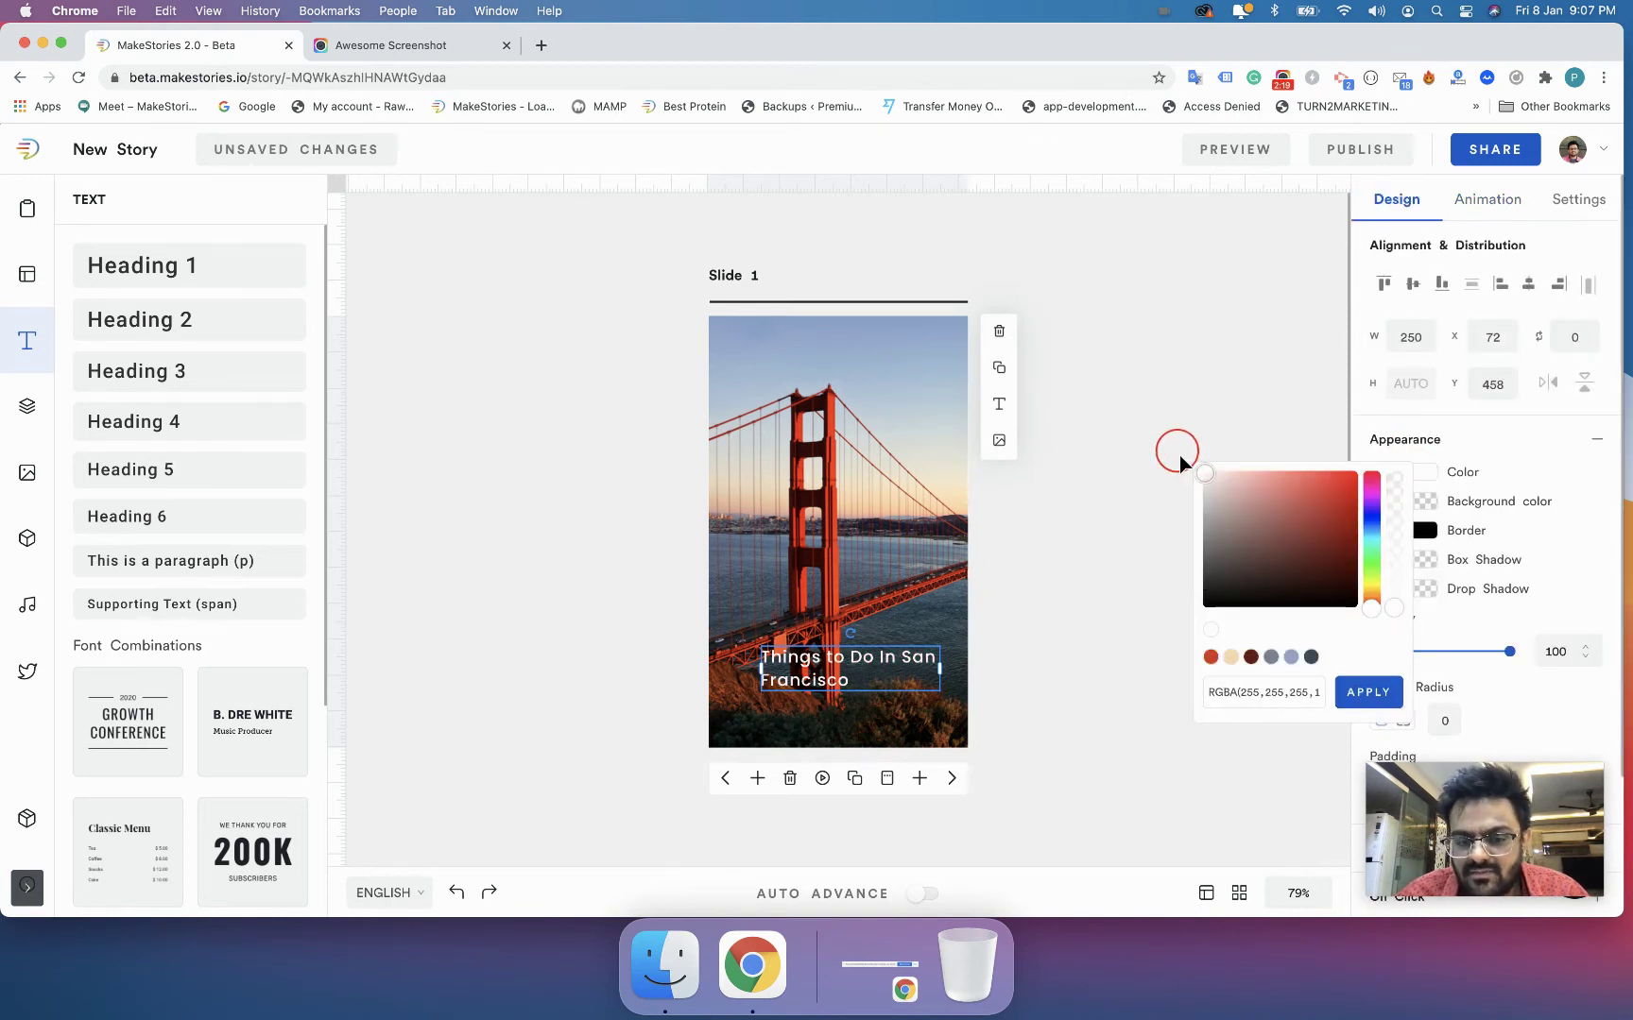
pyautogui.click(1367, 691)
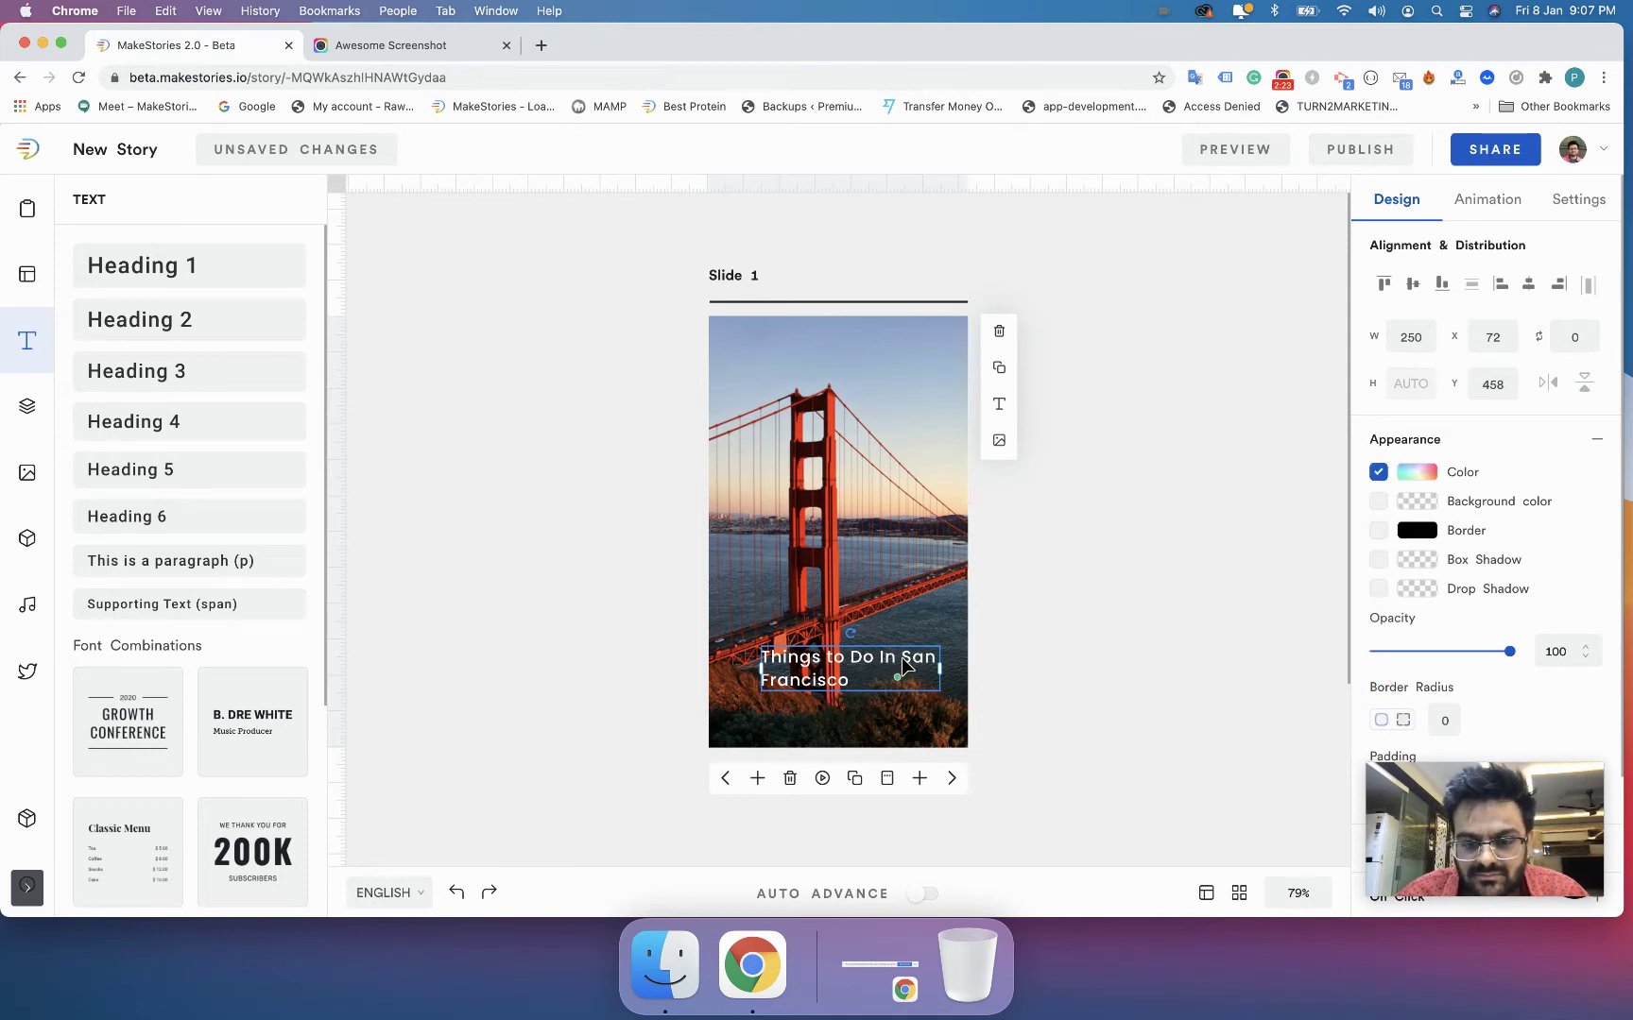
# Centre-align the title text within its box
pyautogui.click(1017, 652)
pyautogui.click(825, 666)
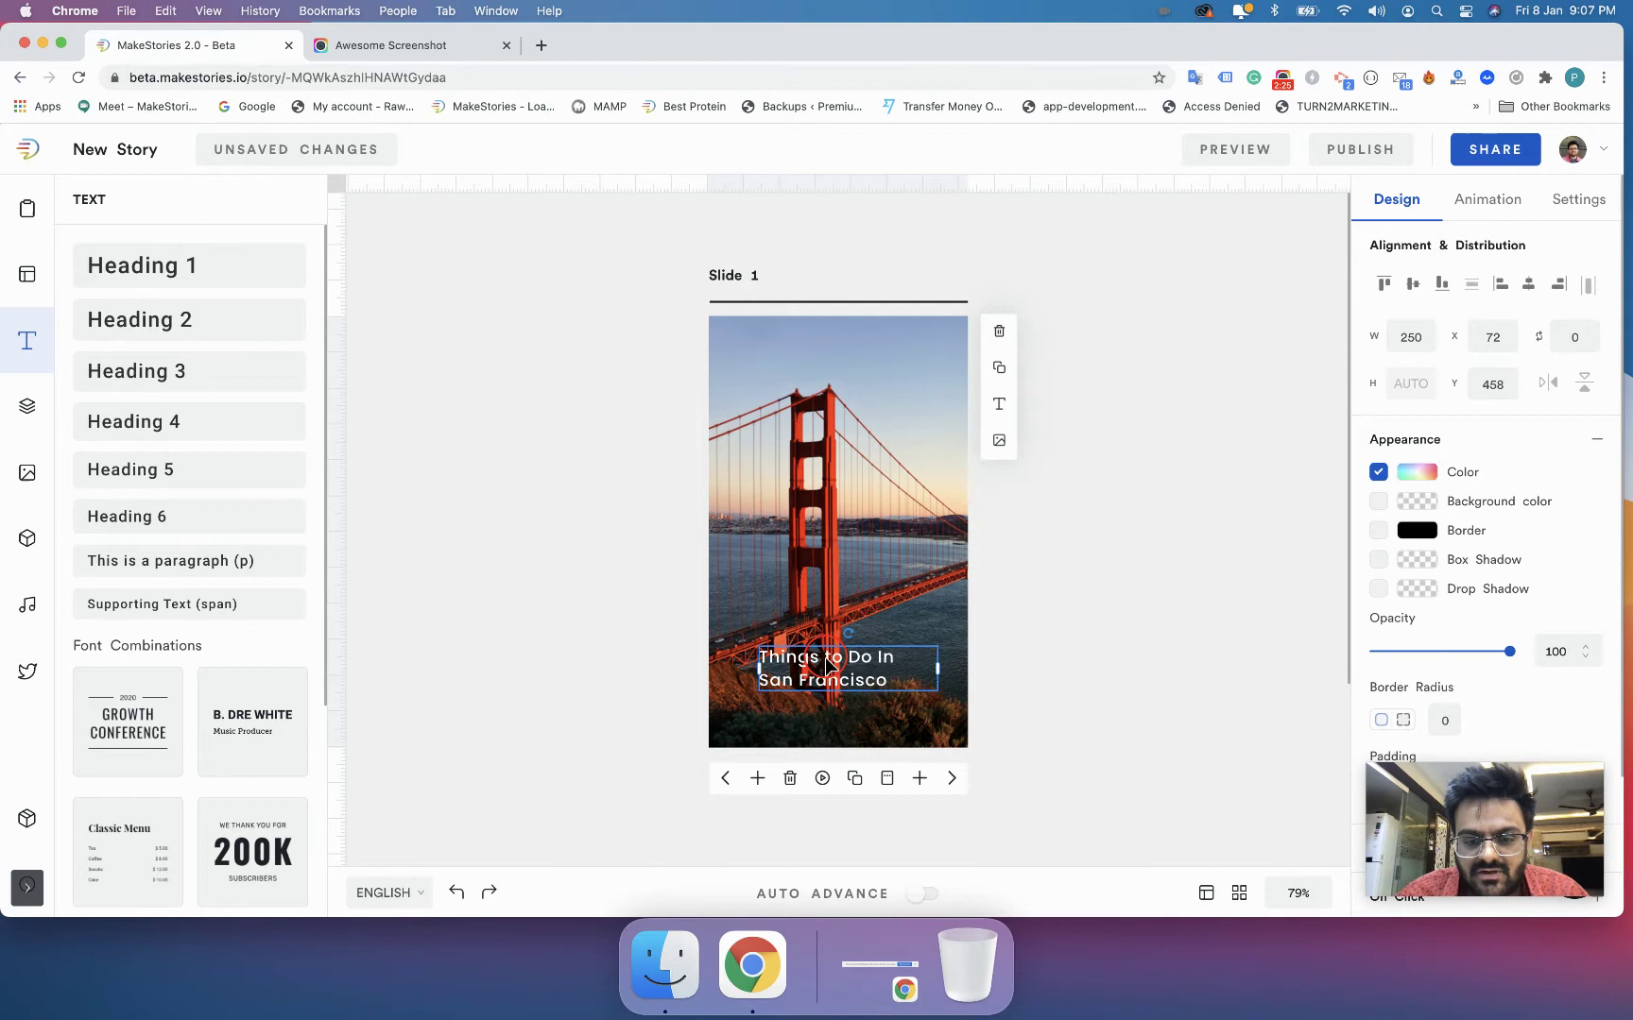
pyautogui.moveTo(825, 666); pyautogui.dragTo(806, 646)
pyautogui.scroll(-2, 1376, 691)
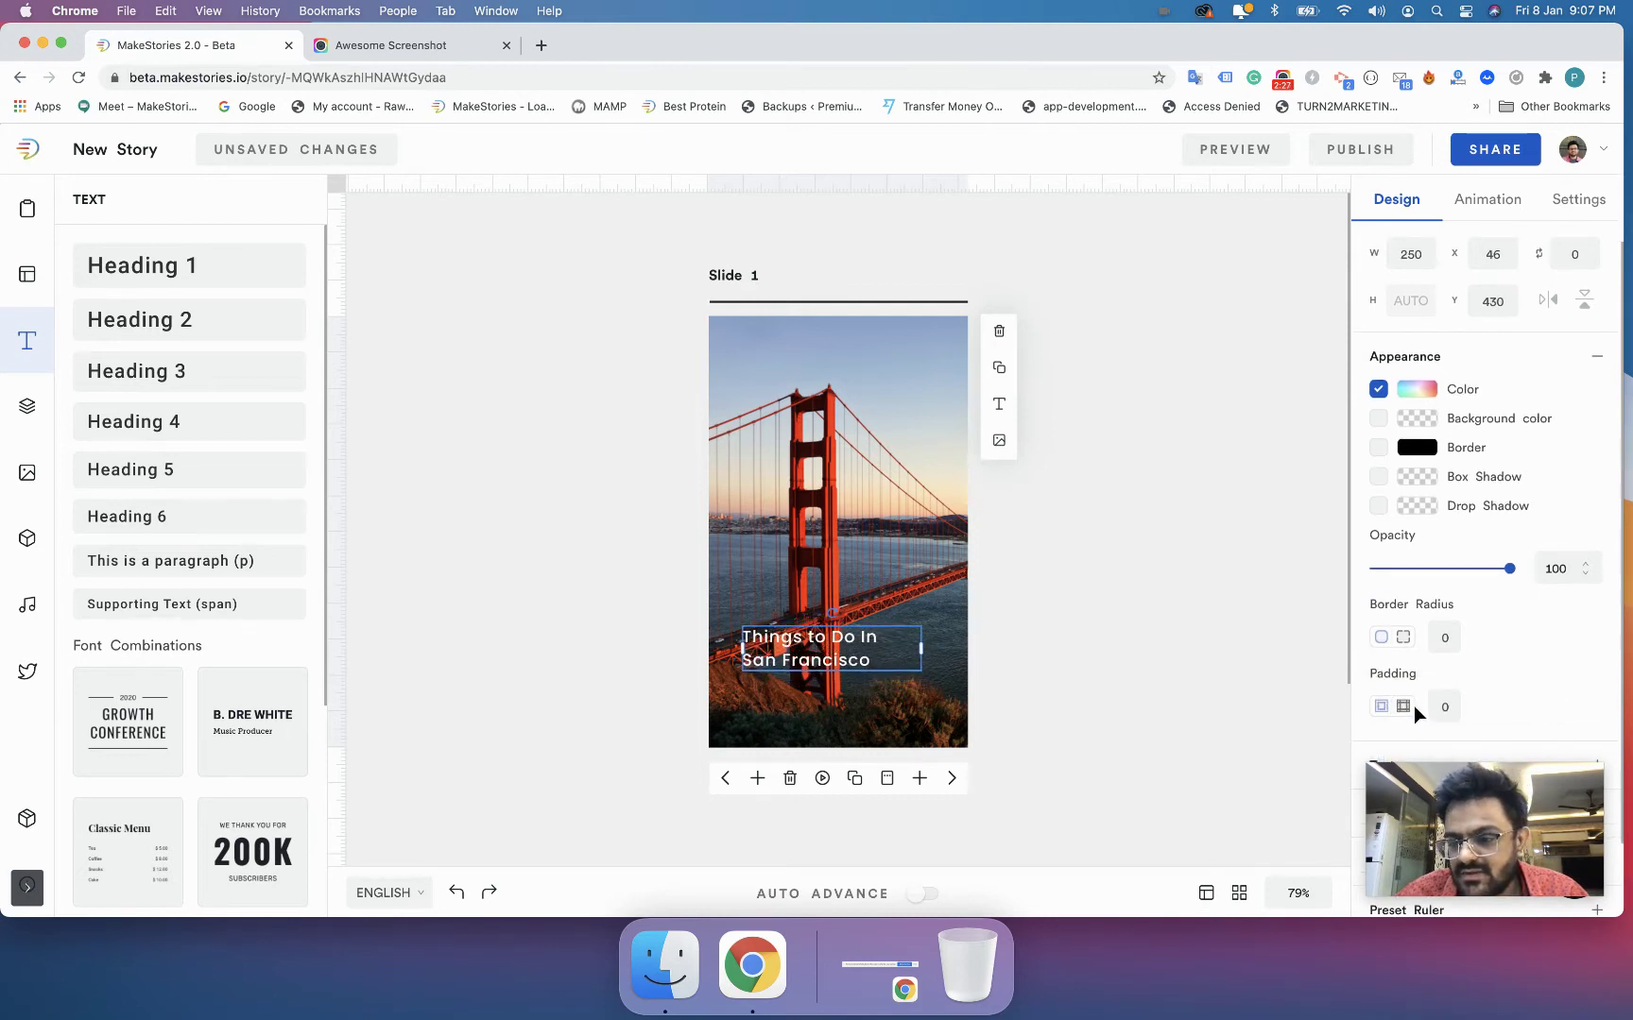
pyautogui.scroll(-2, 1413, 704)
pyautogui.click(1413, 674)
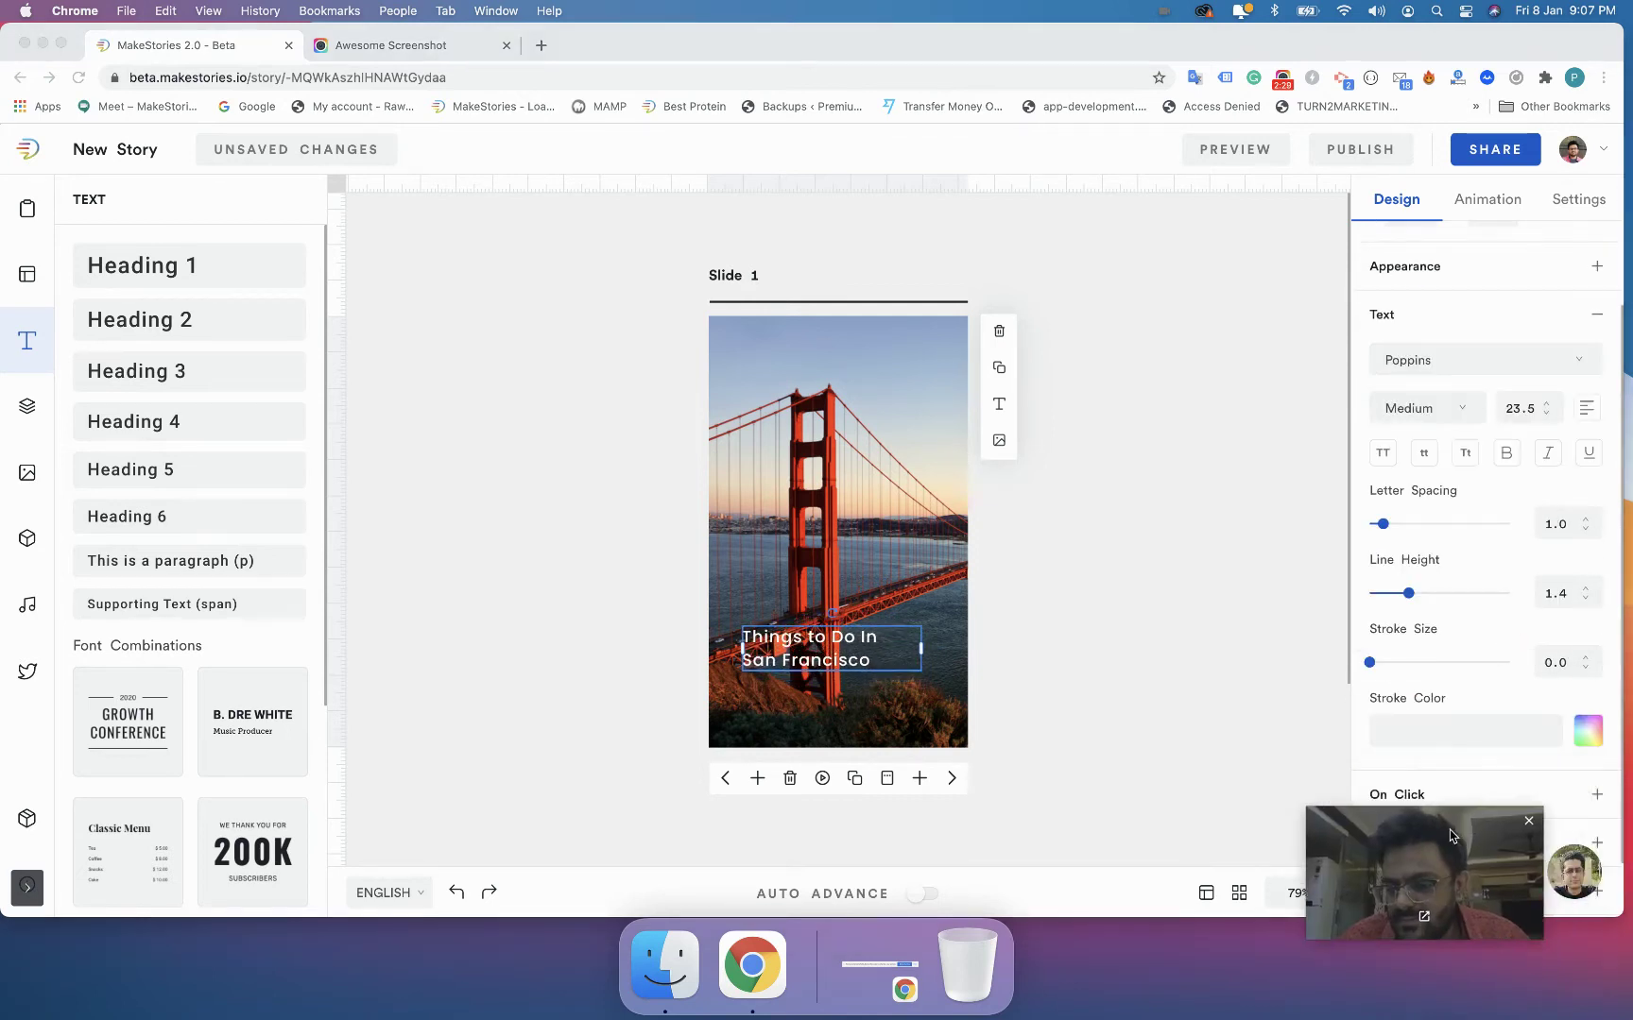
pyautogui.moveTo(1449, 829); pyautogui.dragTo(1314, 872)
pyautogui.click(1586, 408)
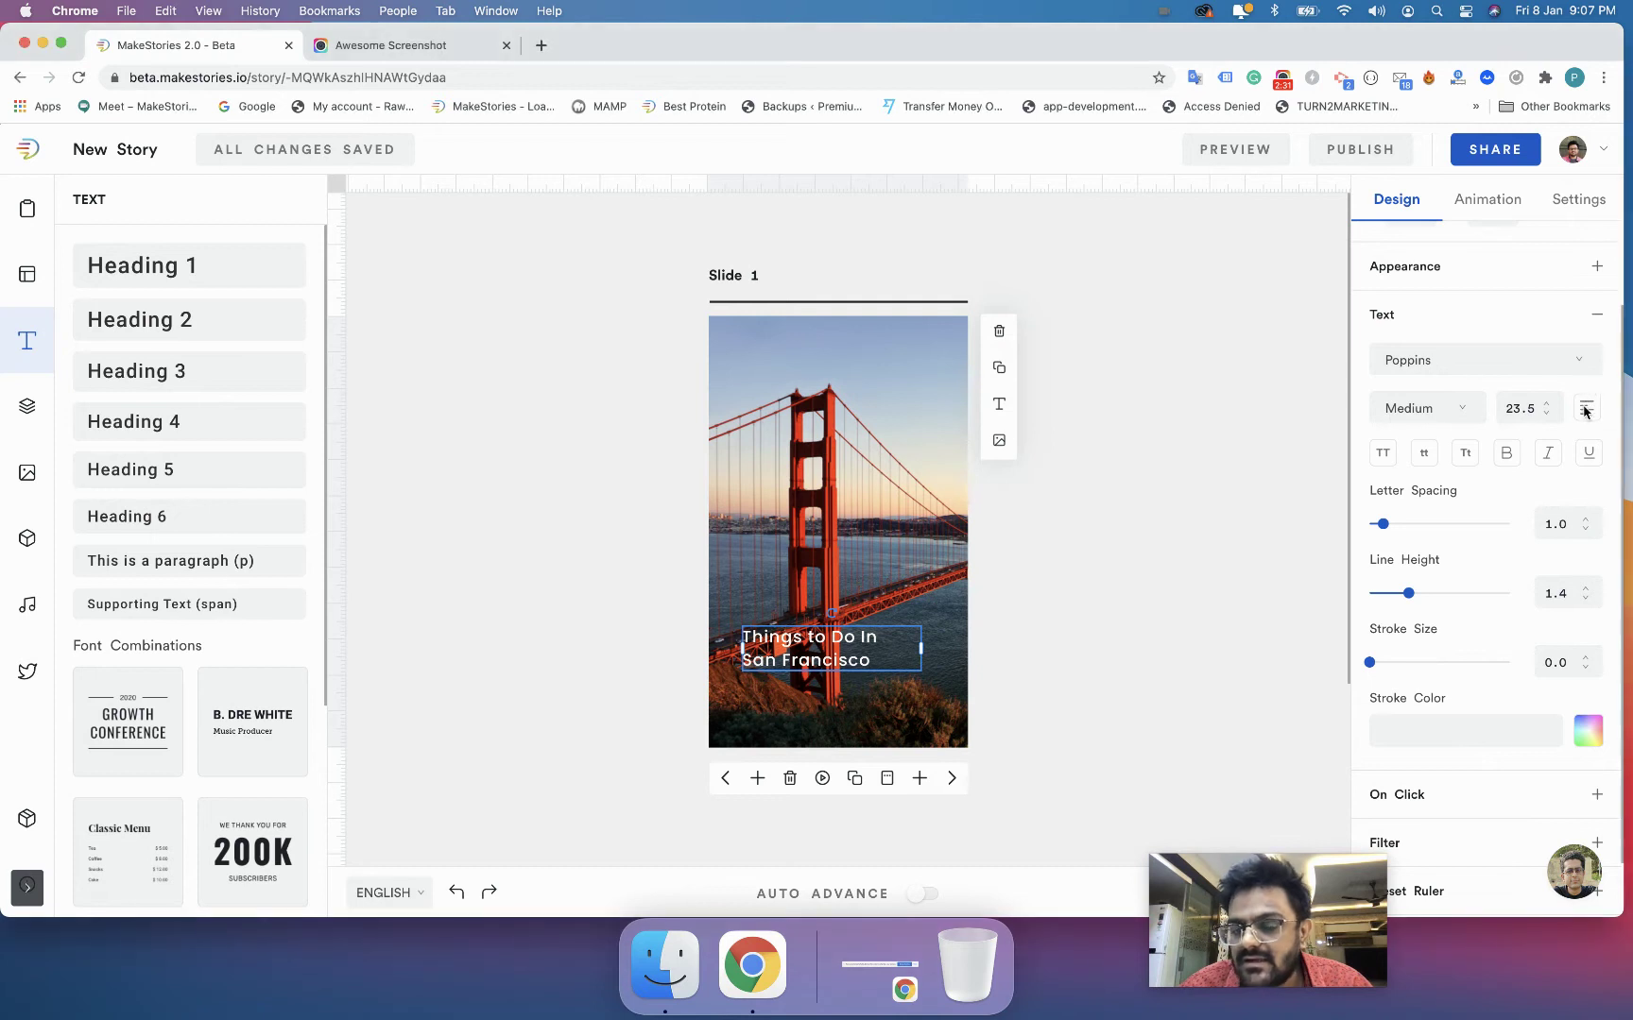
pyautogui.click(1587, 408)
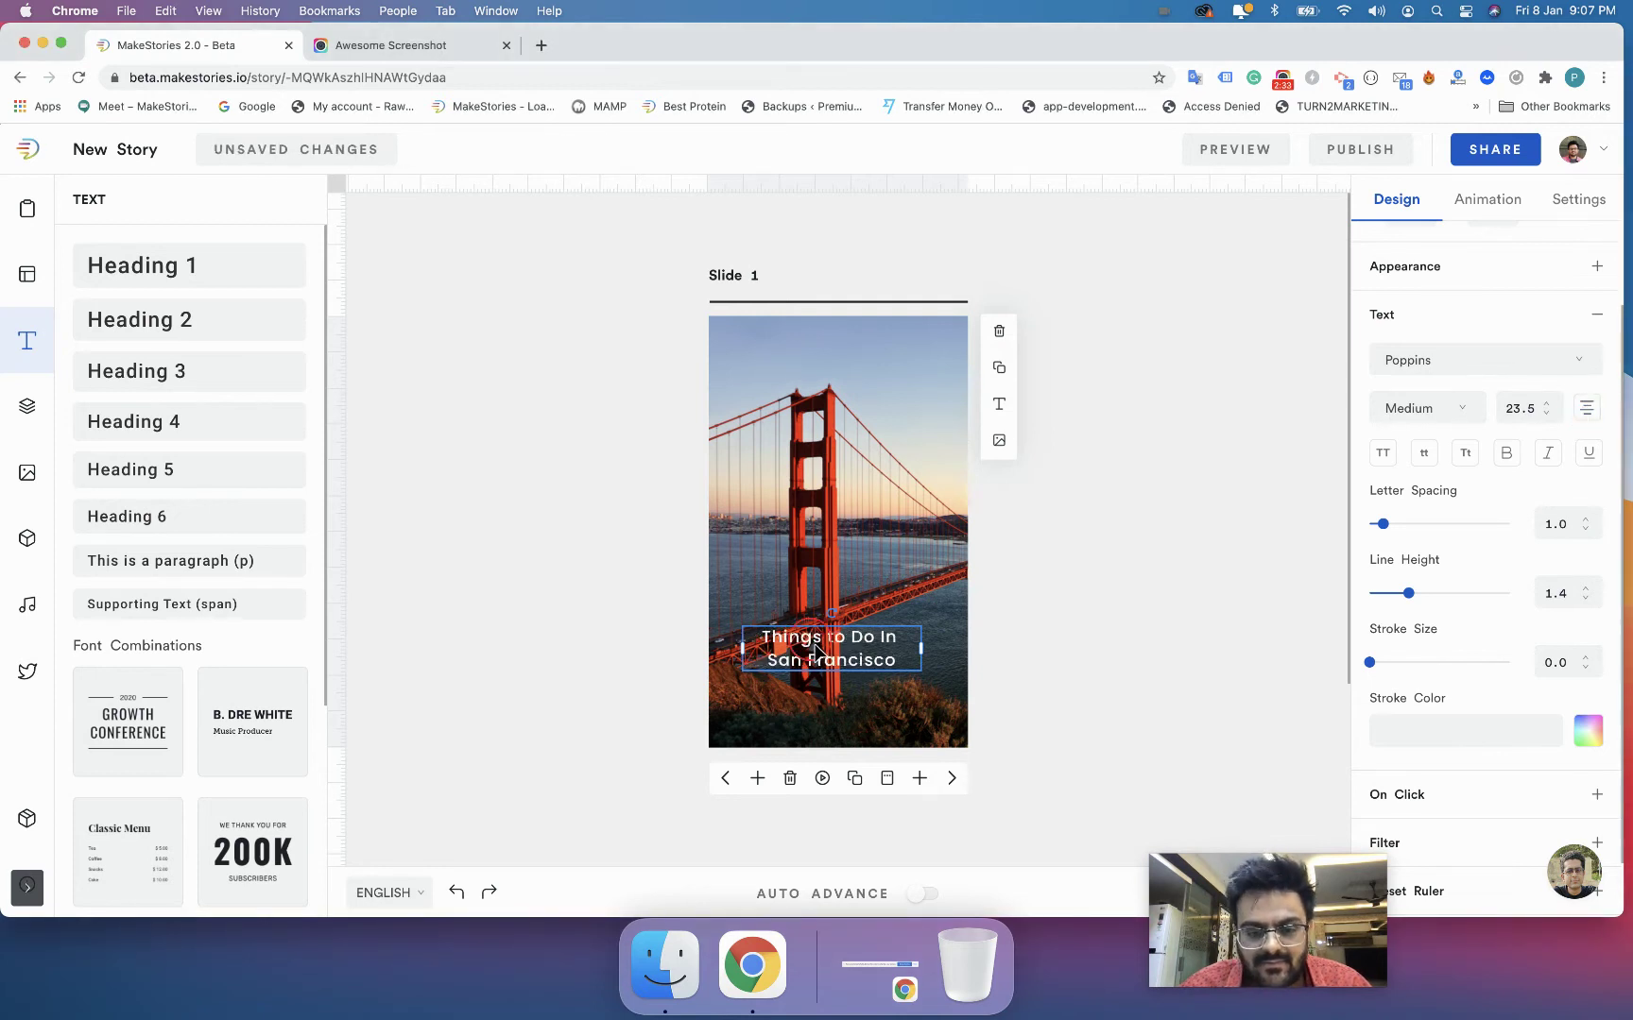
pyautogui.click(1044, 585)
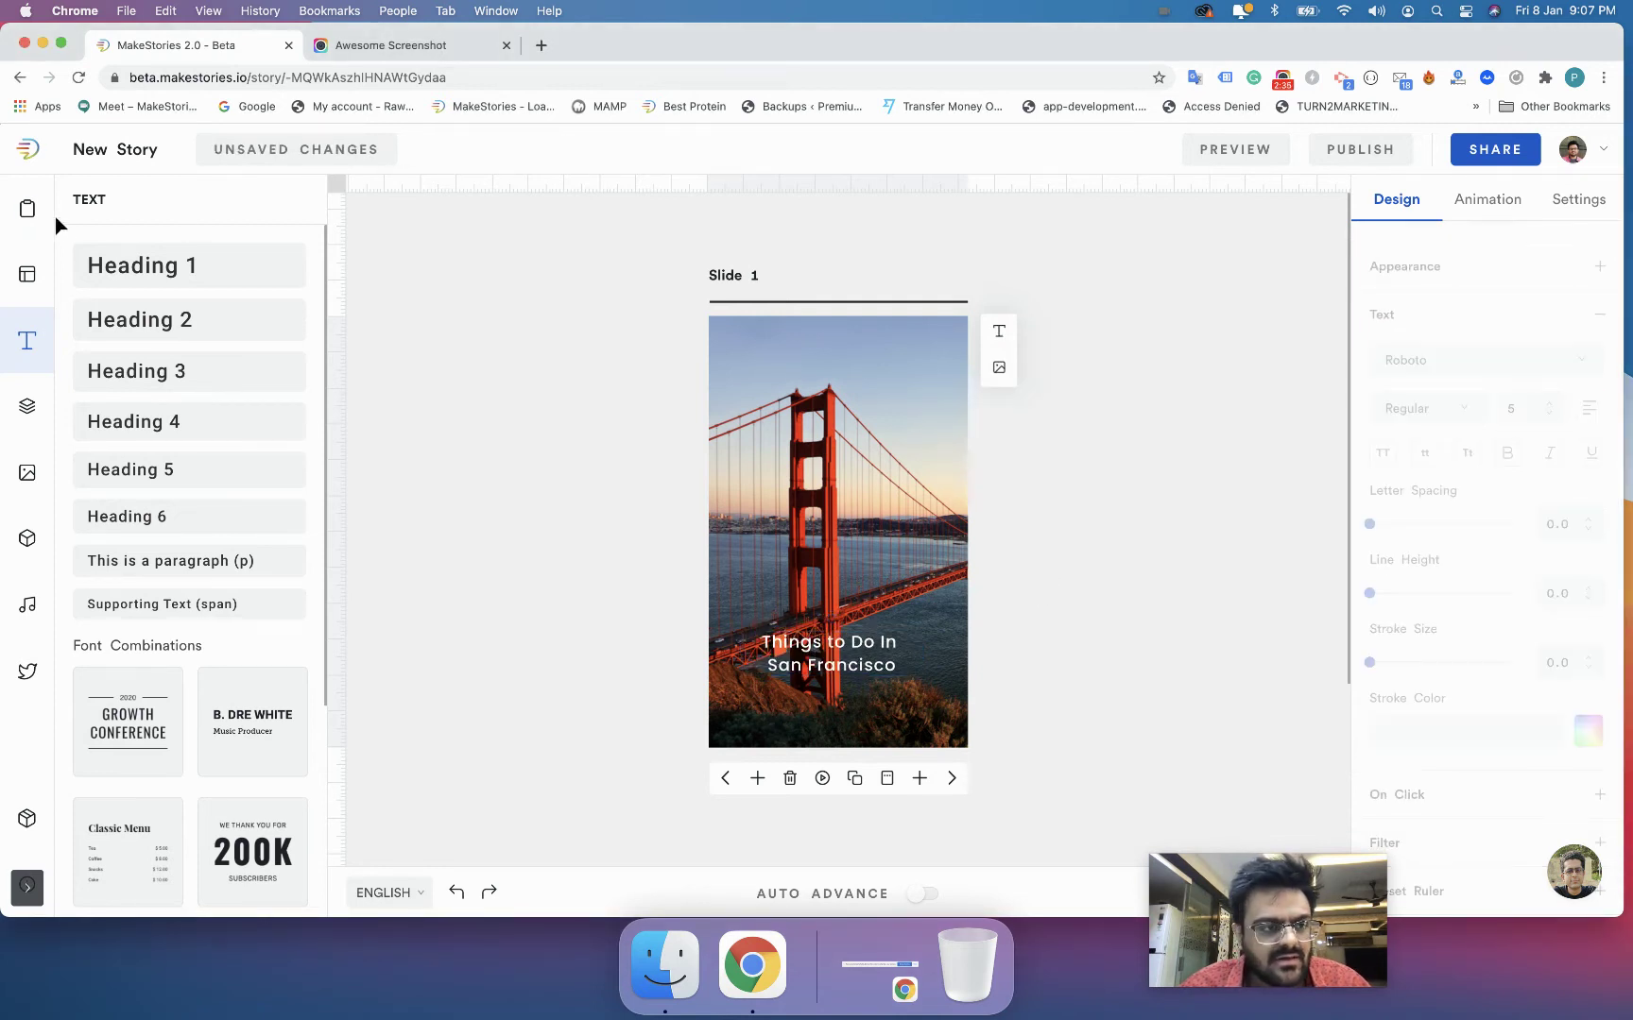
pyautogui.click(27, 208)
# Raise the title and add a linear red gradient scrim spreading up from the slide bottom
pyautogui.click(811, 648)
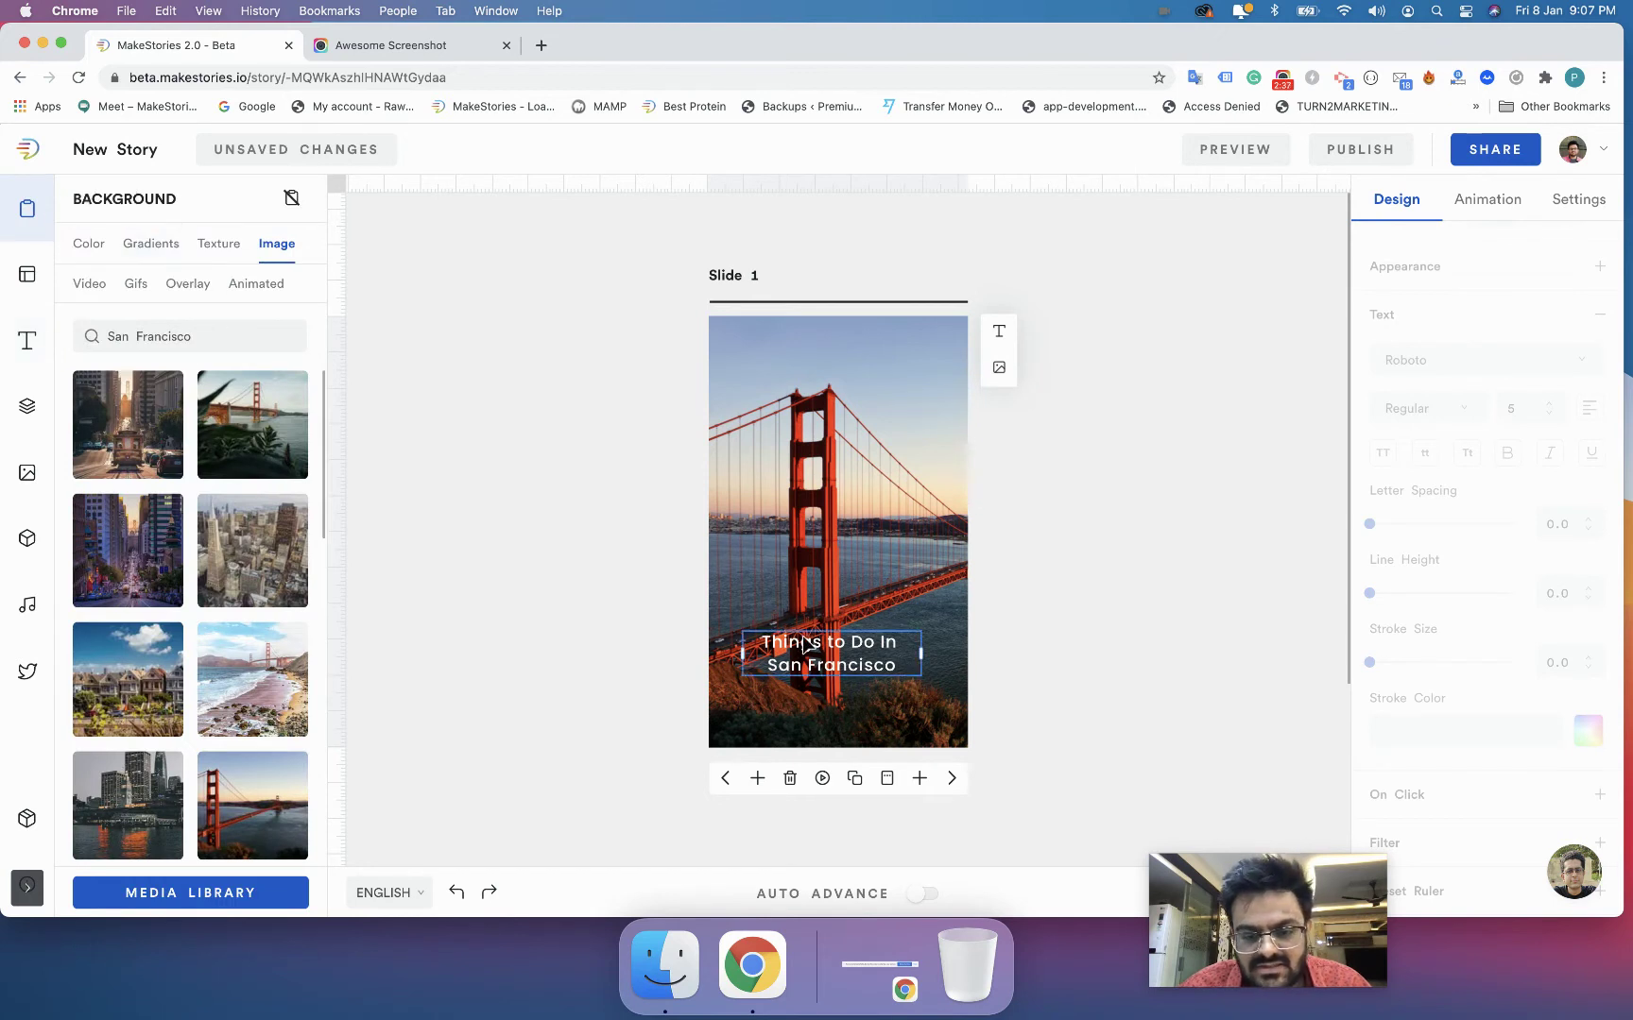
pyautogui.moveTo(811, 648); pyautogui.dragTo(814, 593)
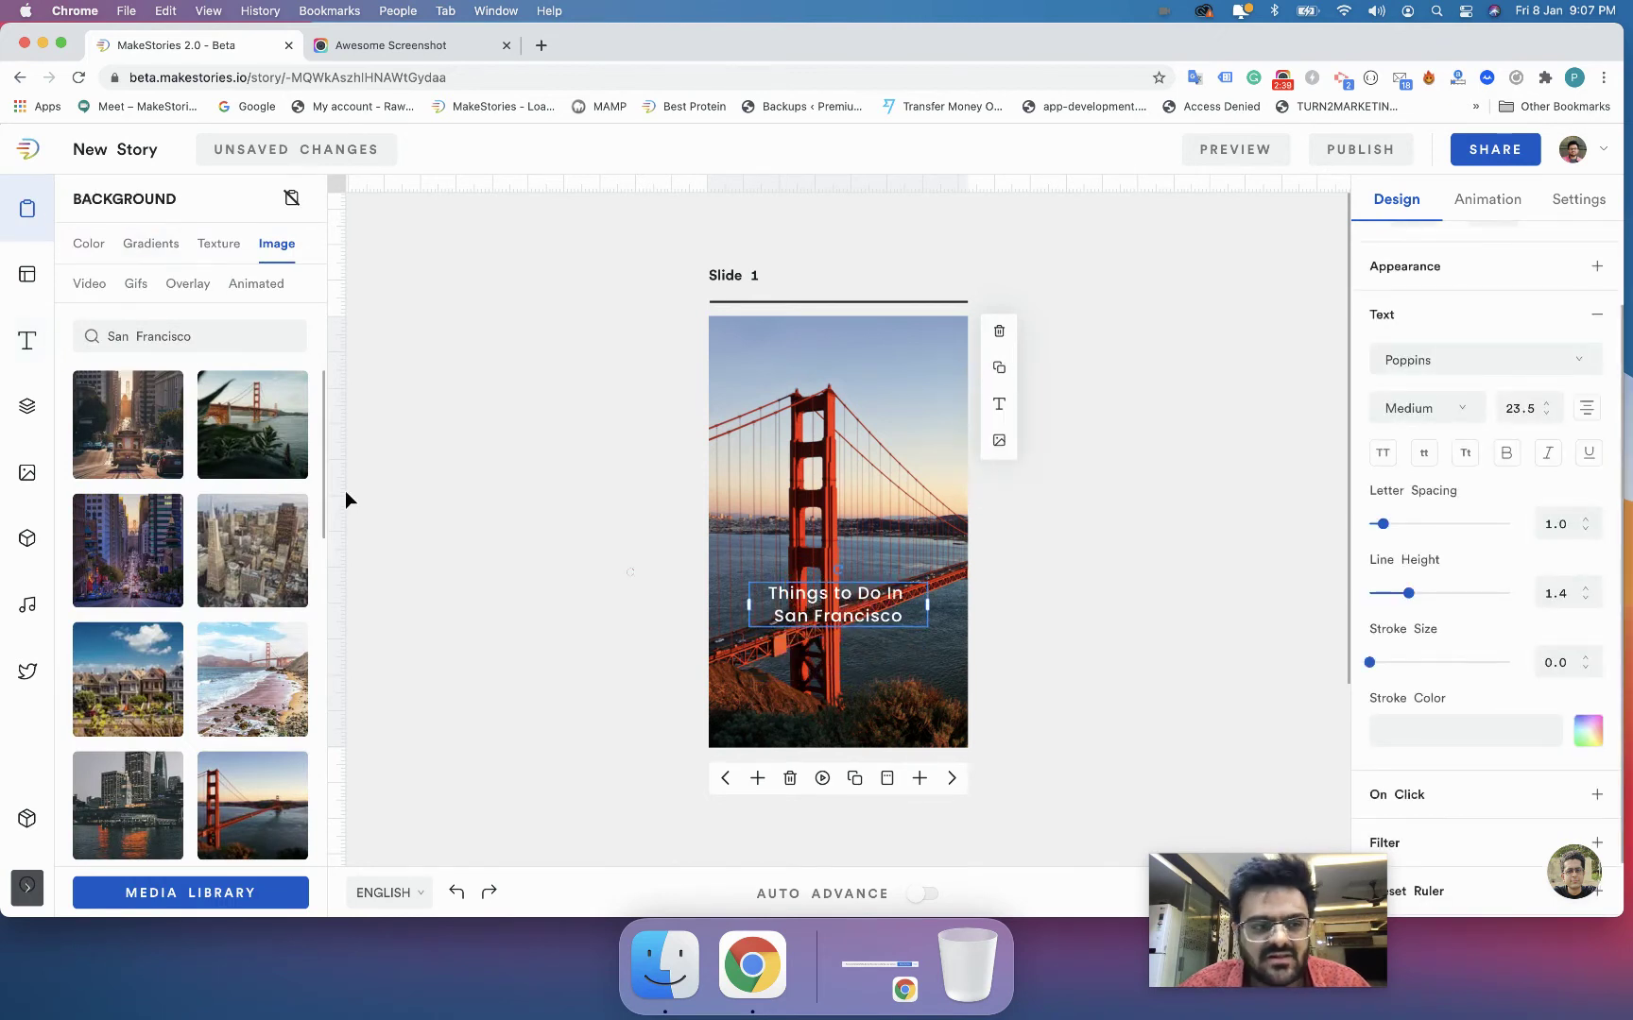
pyautogui.click(188, 284)
pyautogui.click(293, 329)
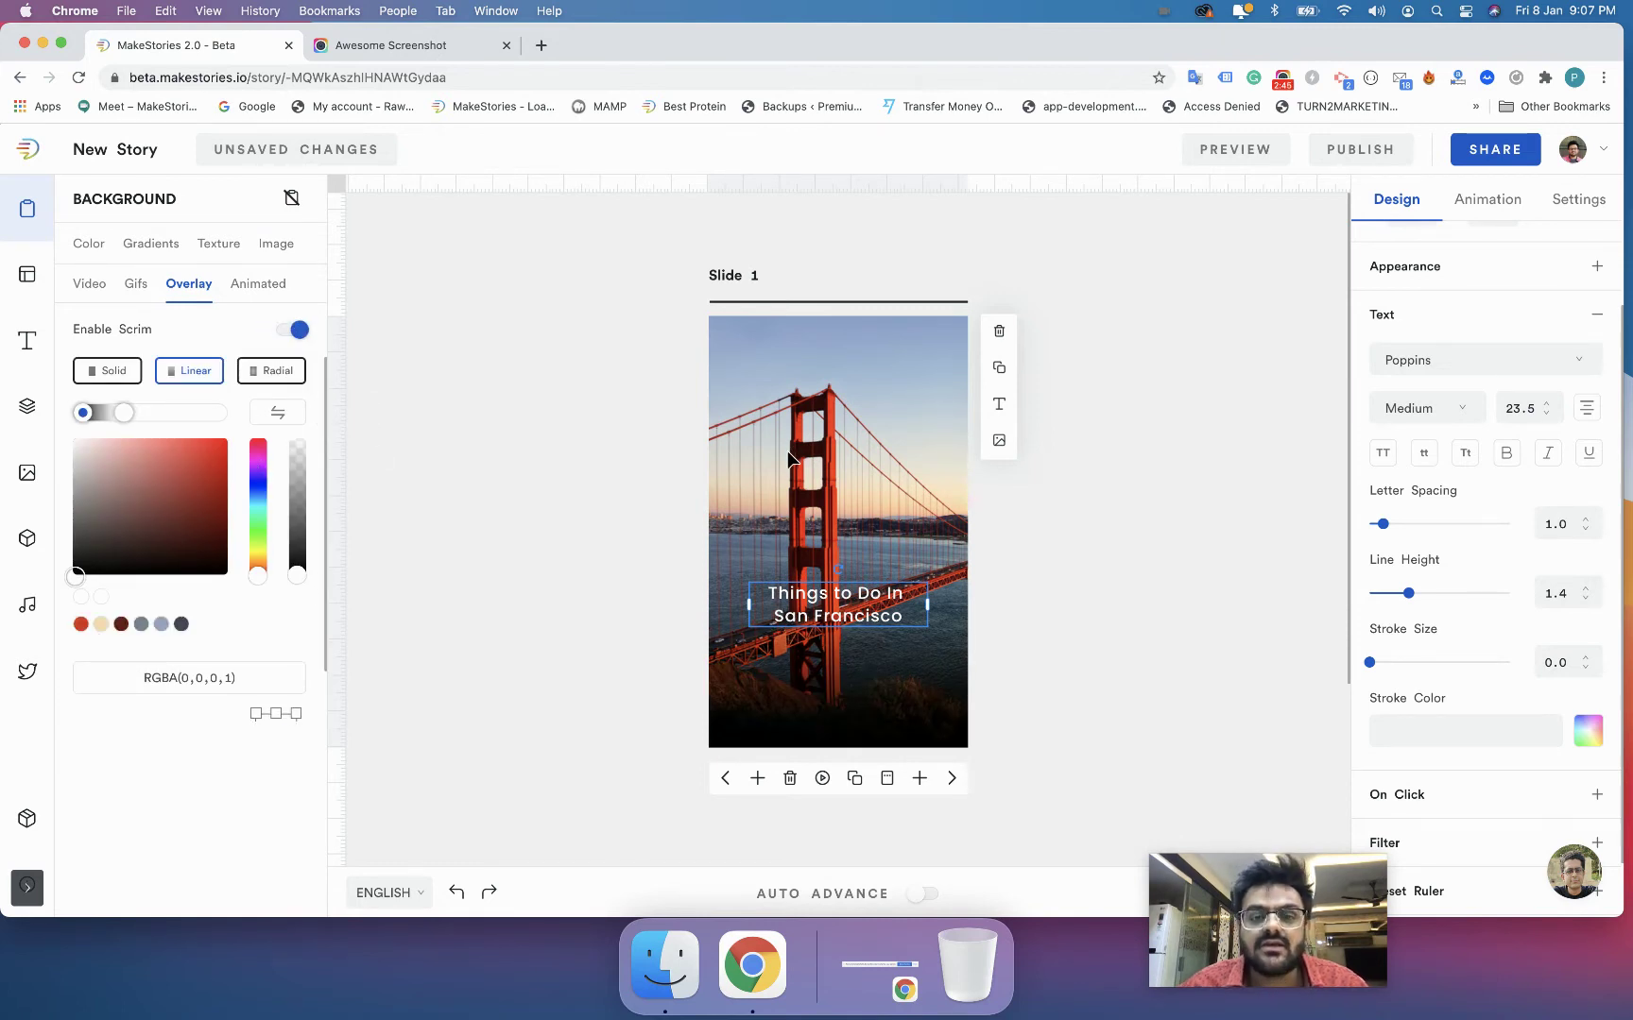
pyautogui.moveTo(820, 613); pyautogui.dragTo(820, 631)
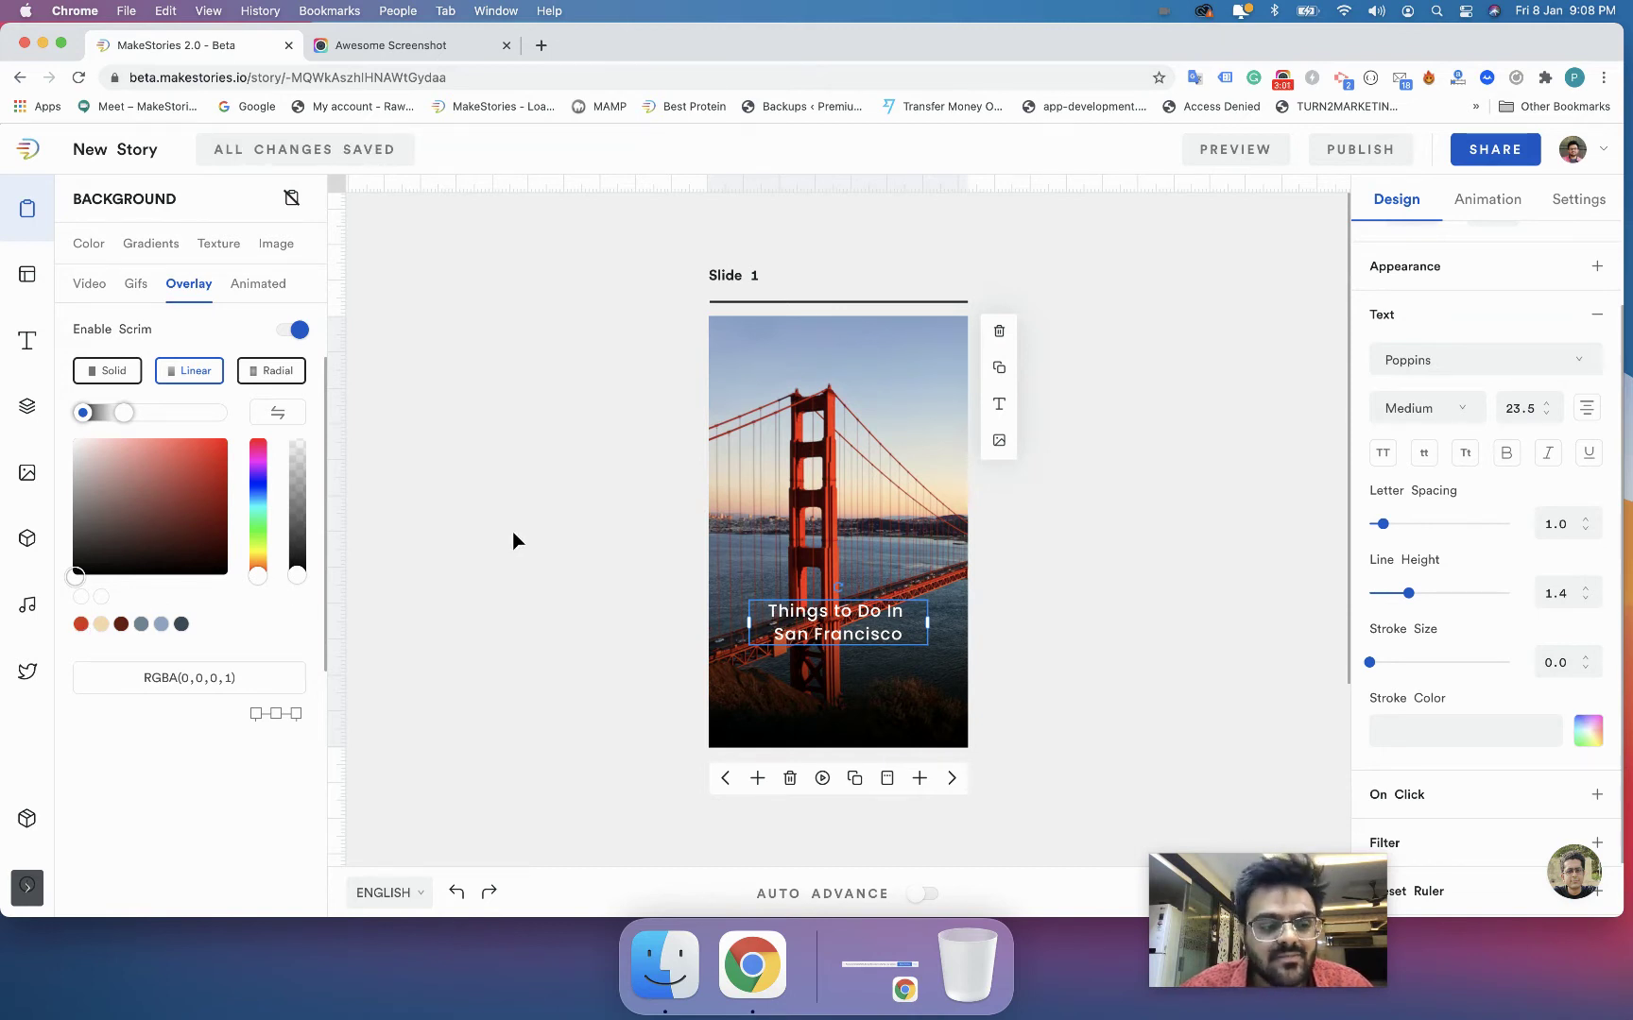
pyautogui.click(82, 413)
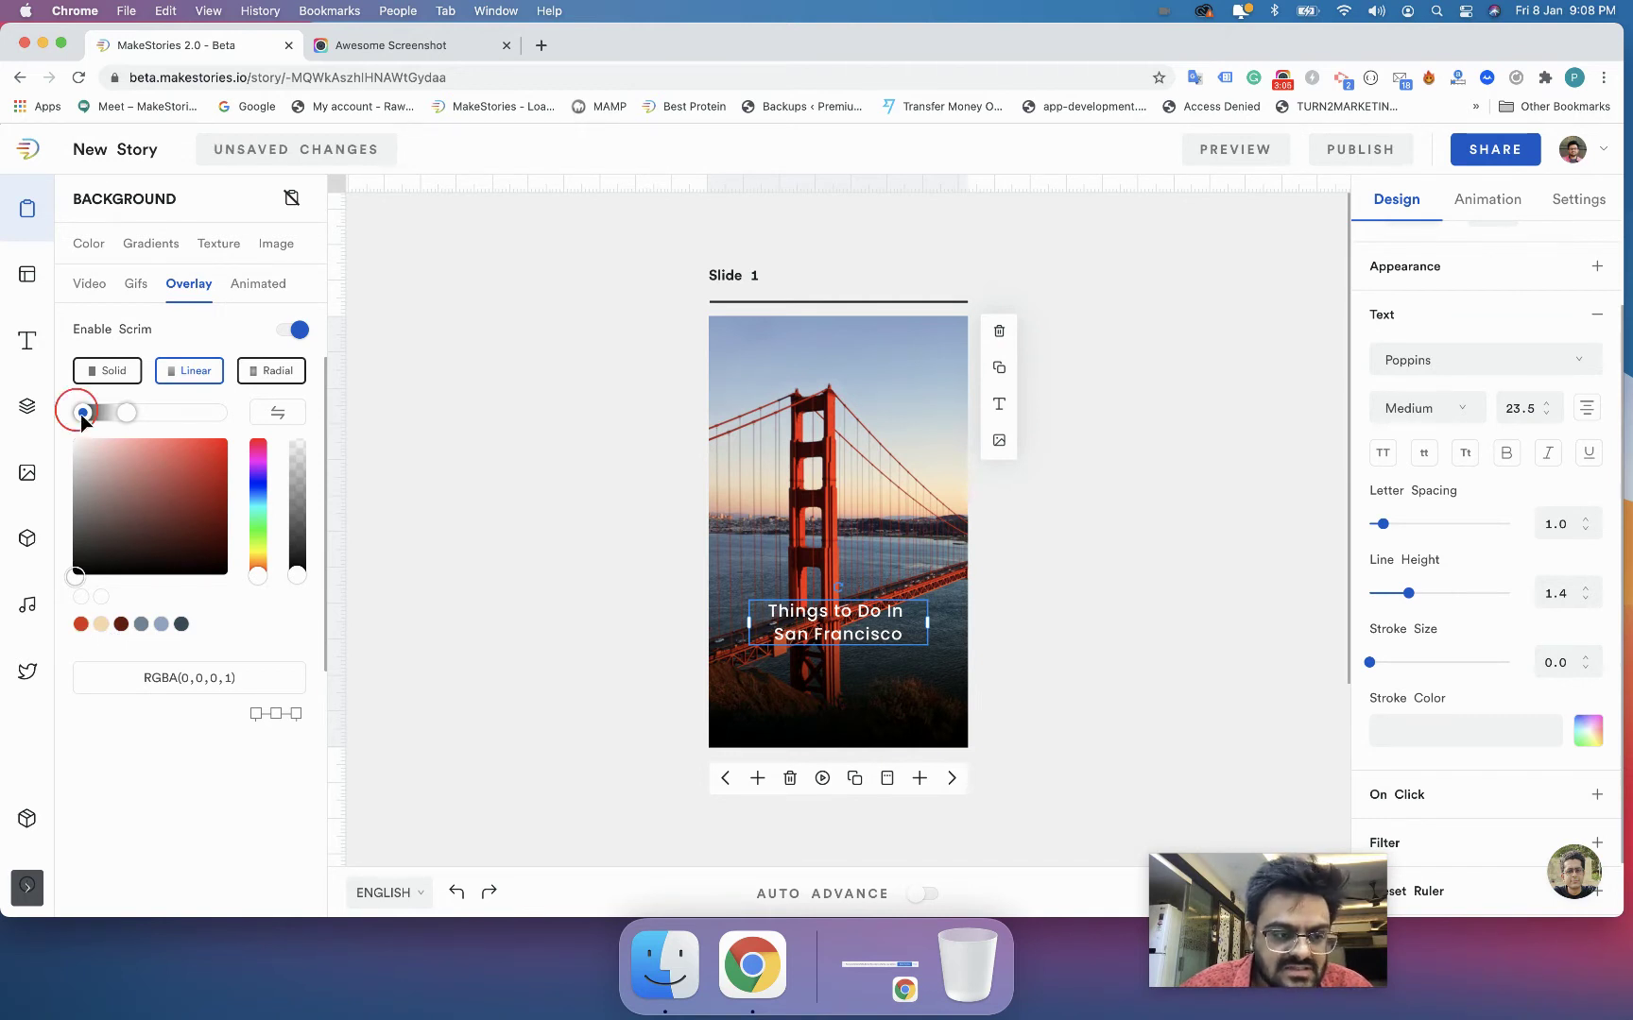
pyautogui.click(83, 626)
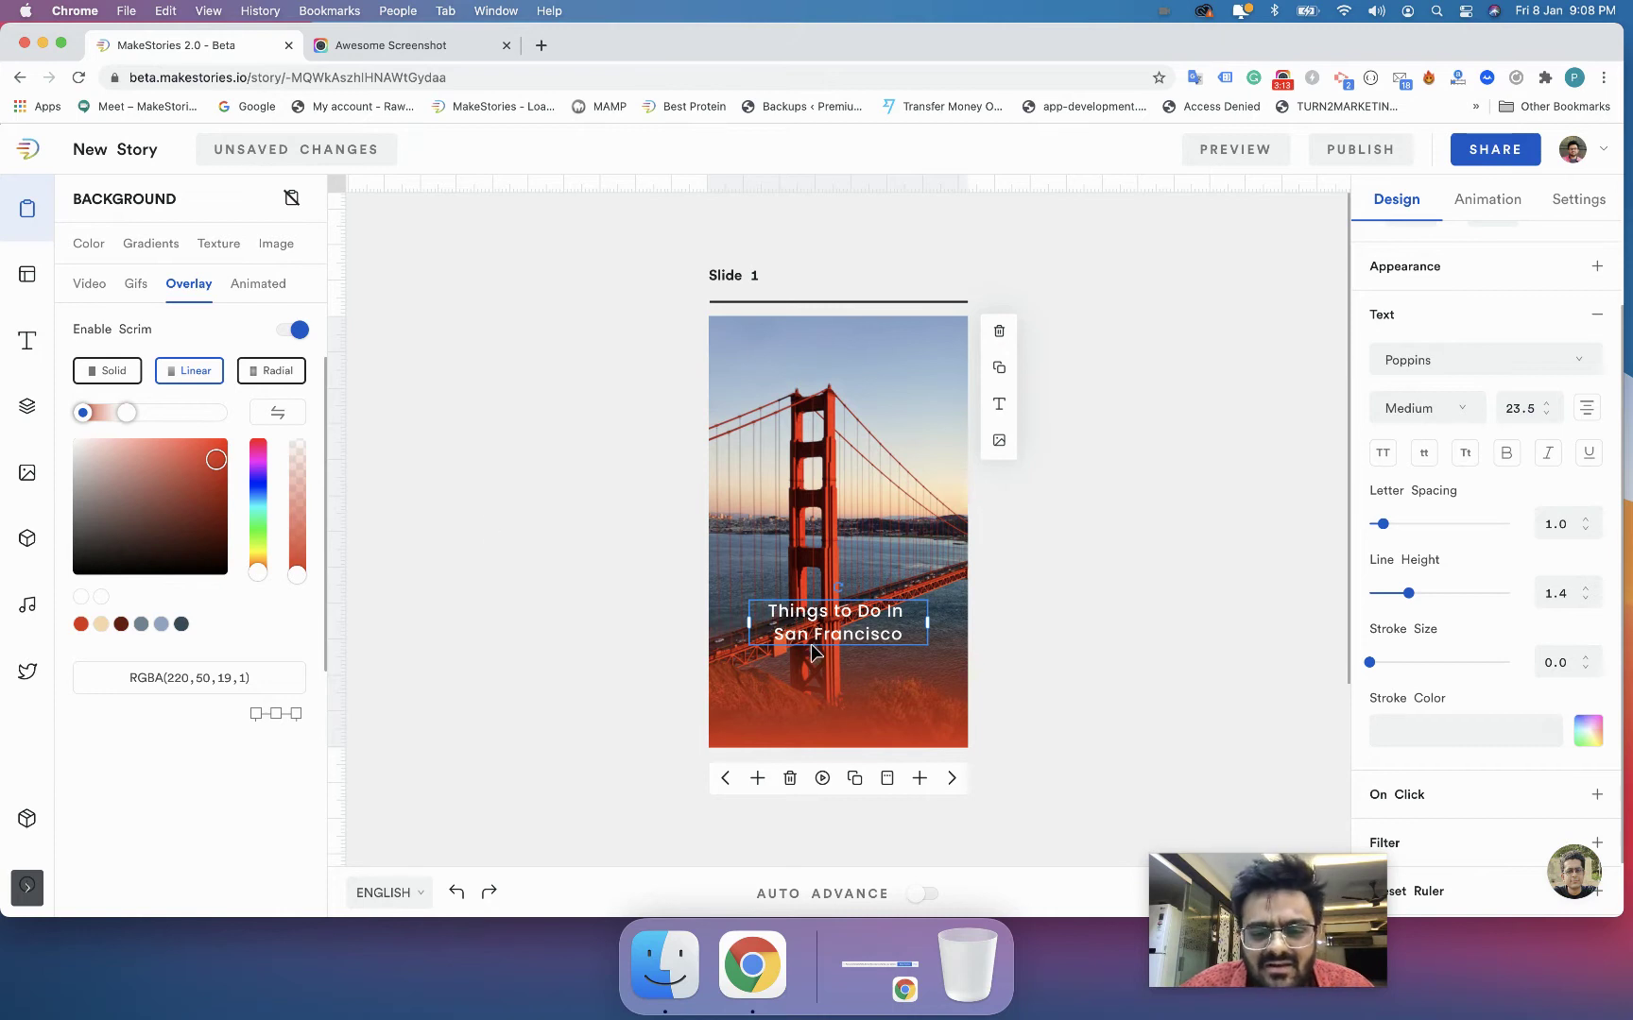
pyautogui.moveTo(815, 631); pyautogui.dragTo(816, 625)
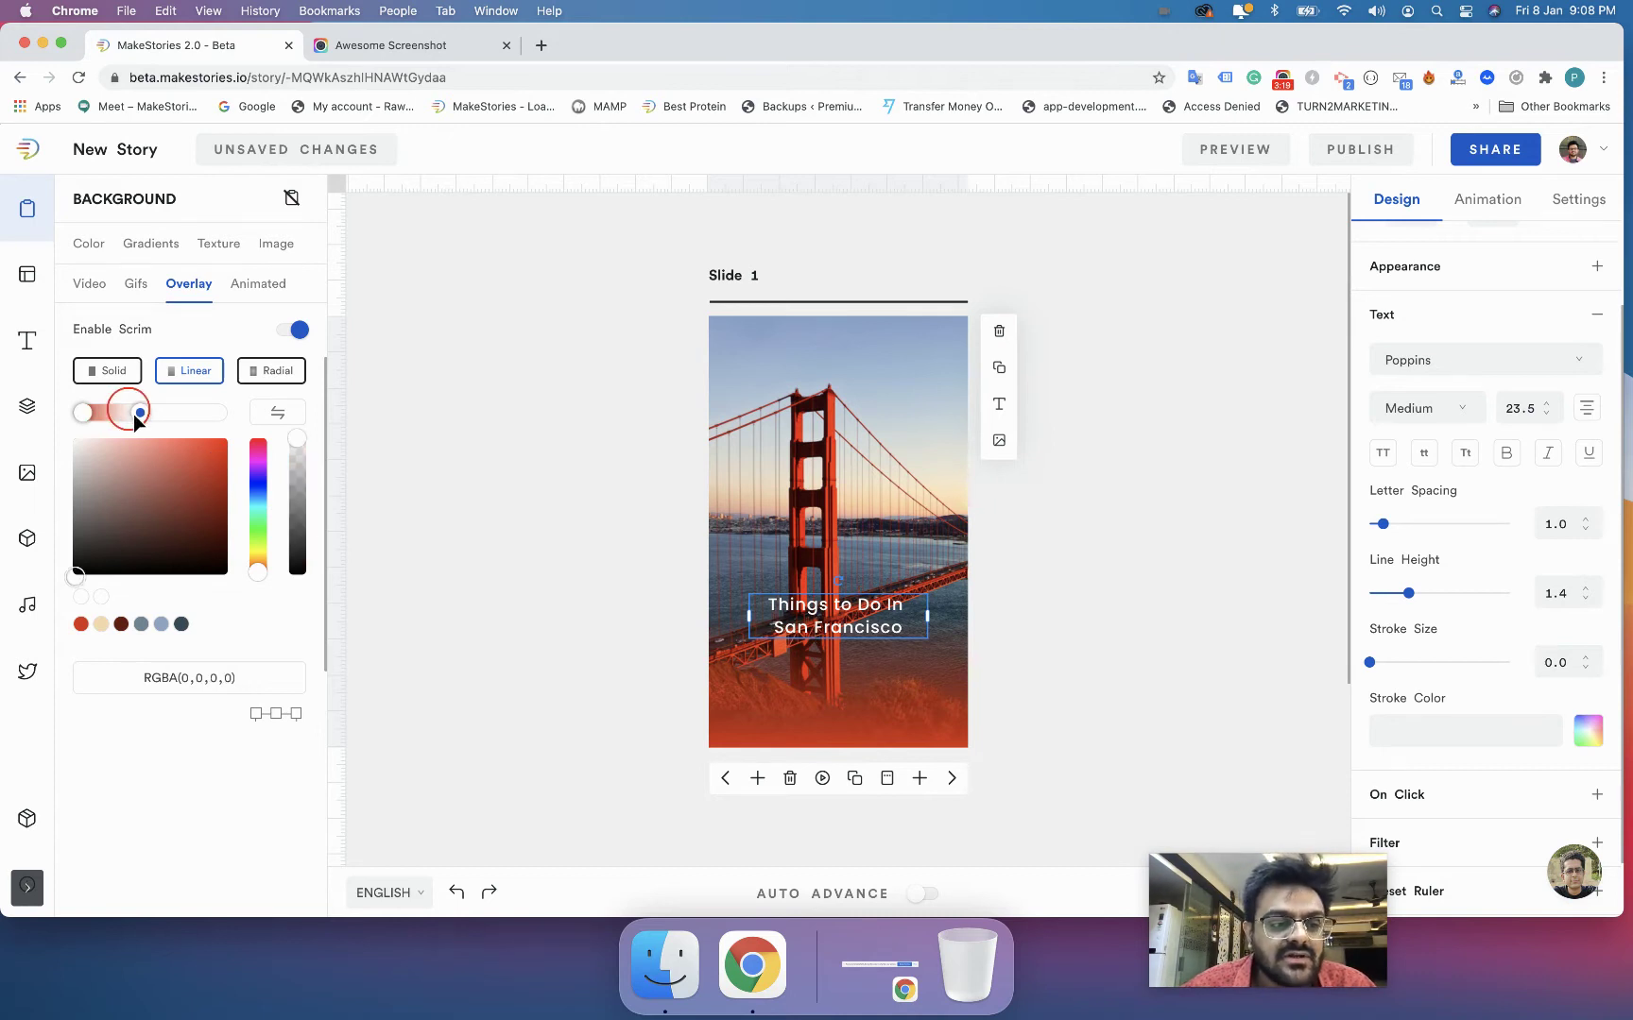
pyautogui.moveTo(143, 416); pyautogui.dragTo(161, 407)
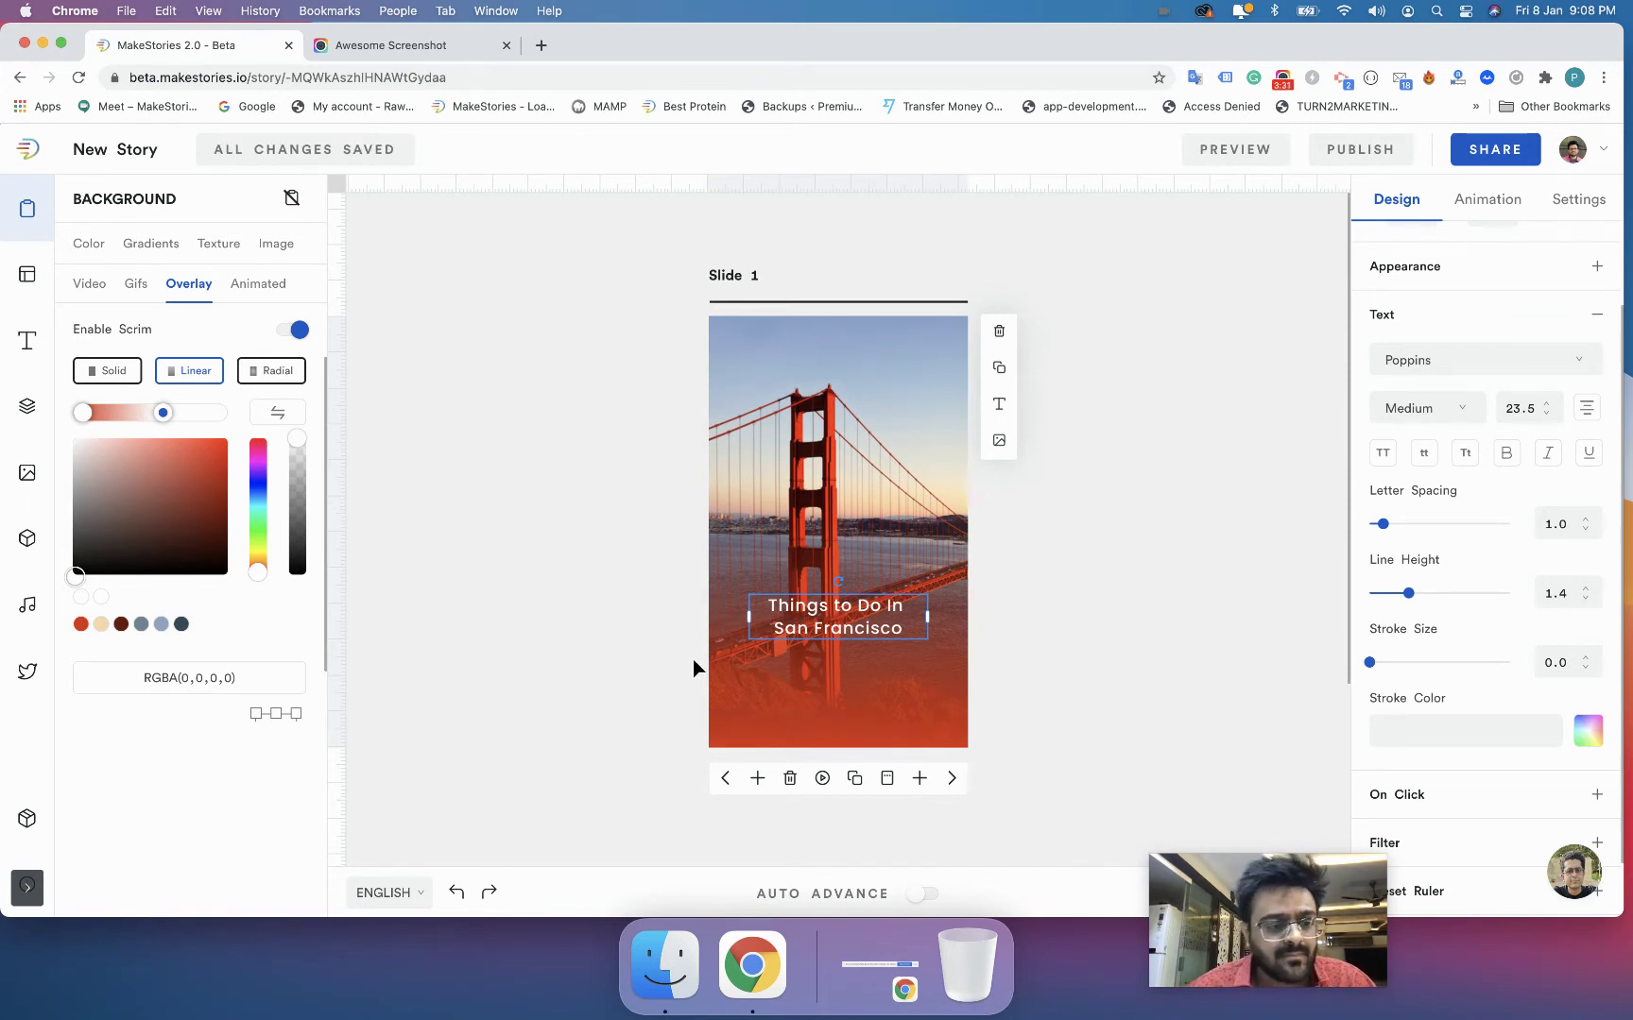
# Add a paragraph below the title reading 'San Francisco is the beautiful city on USA's West Cost'
pyautogui.click(669, 631)
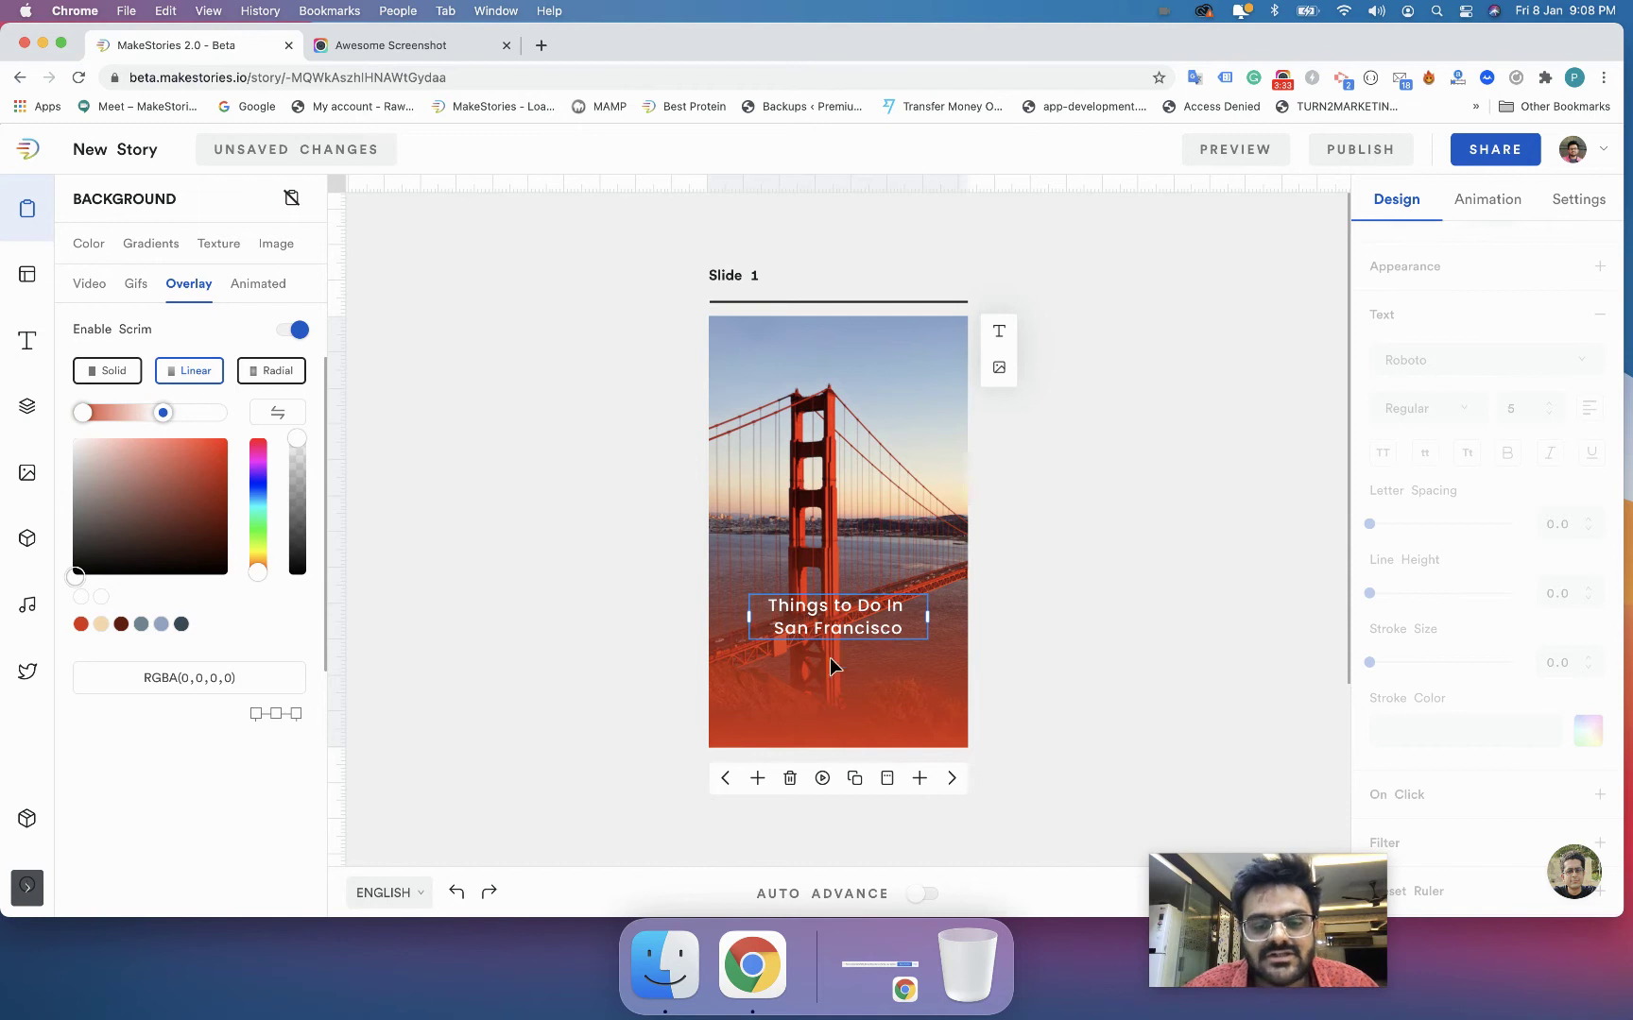
pyautogui.click(26, 341)
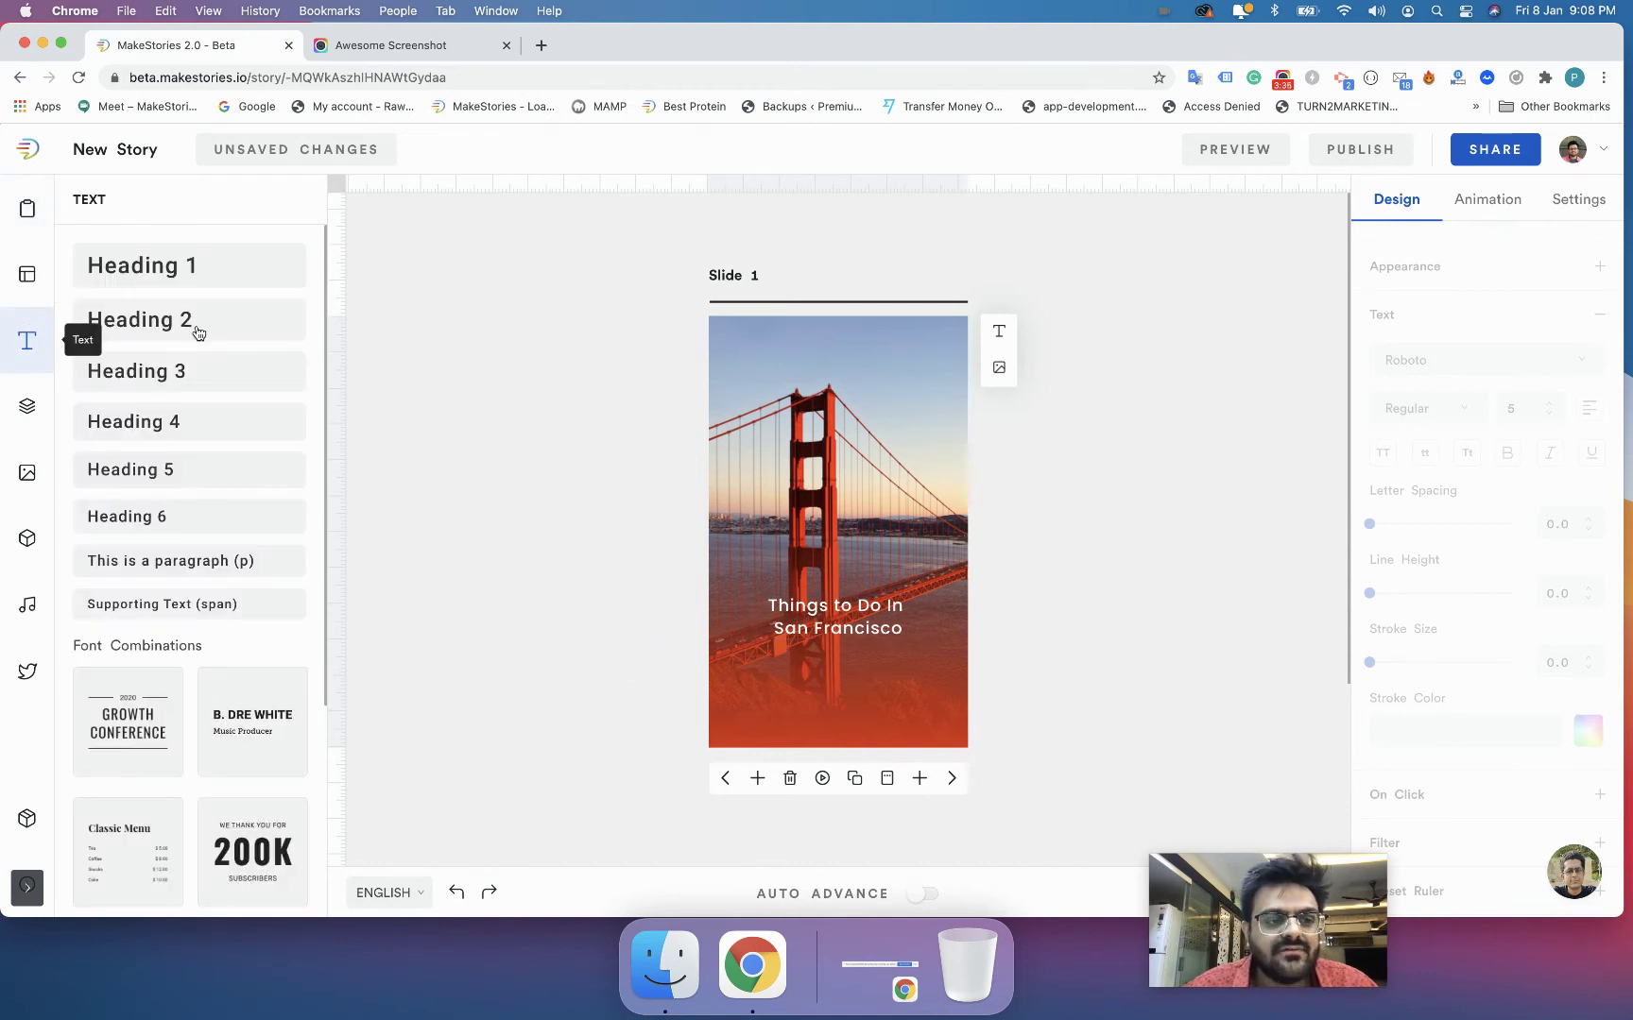
pyautogui.moveTo(176, 557); pyautogui.dragTo(784, 496)
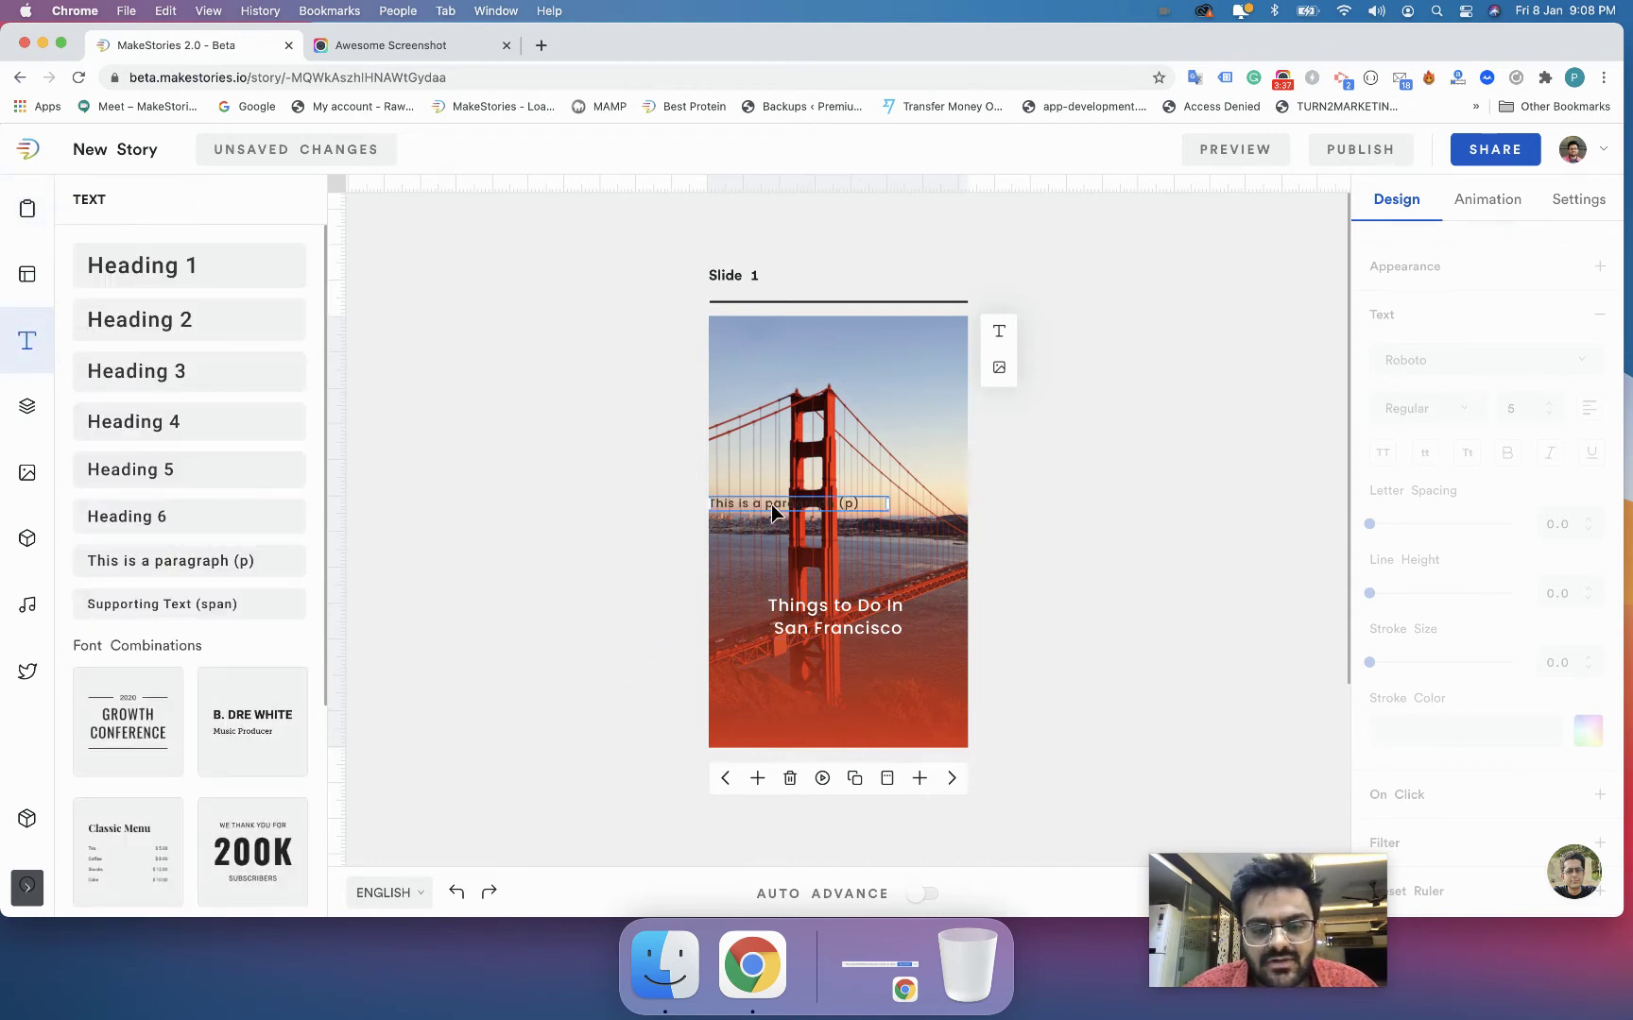
pyautogui.moveTo(820, 699); pyautogui.dragTo(808, 668)
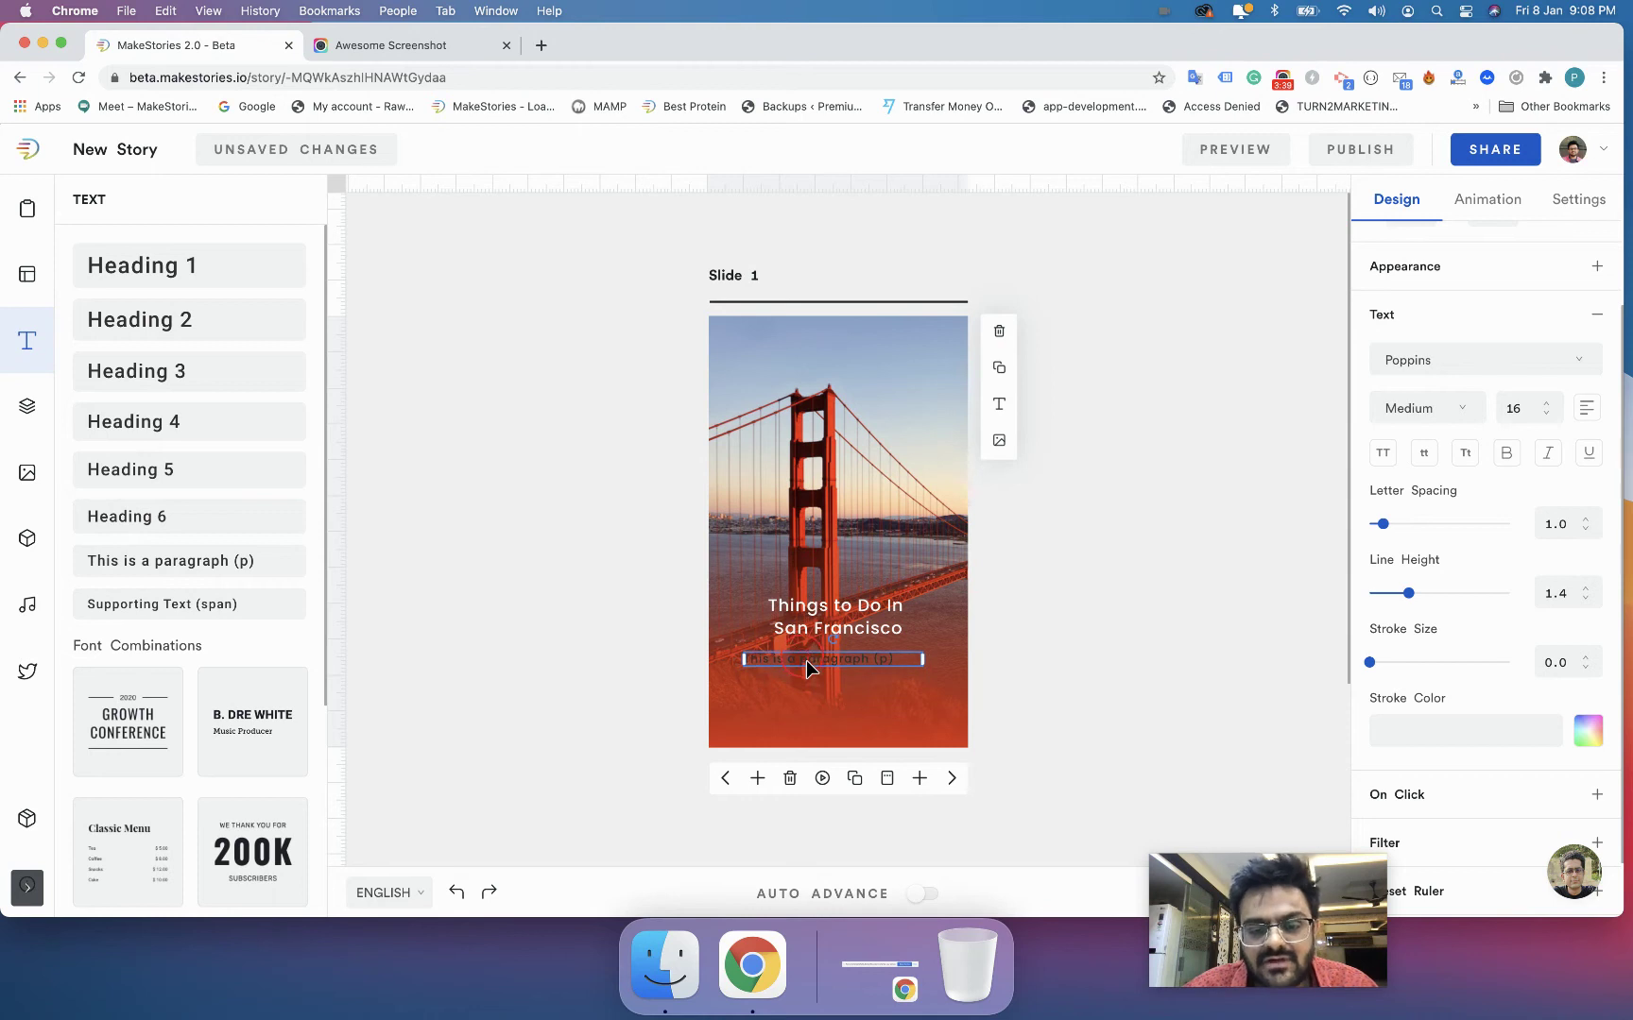
pyautogui.doubleClick(808, 668)
pyautogui.write('ani')
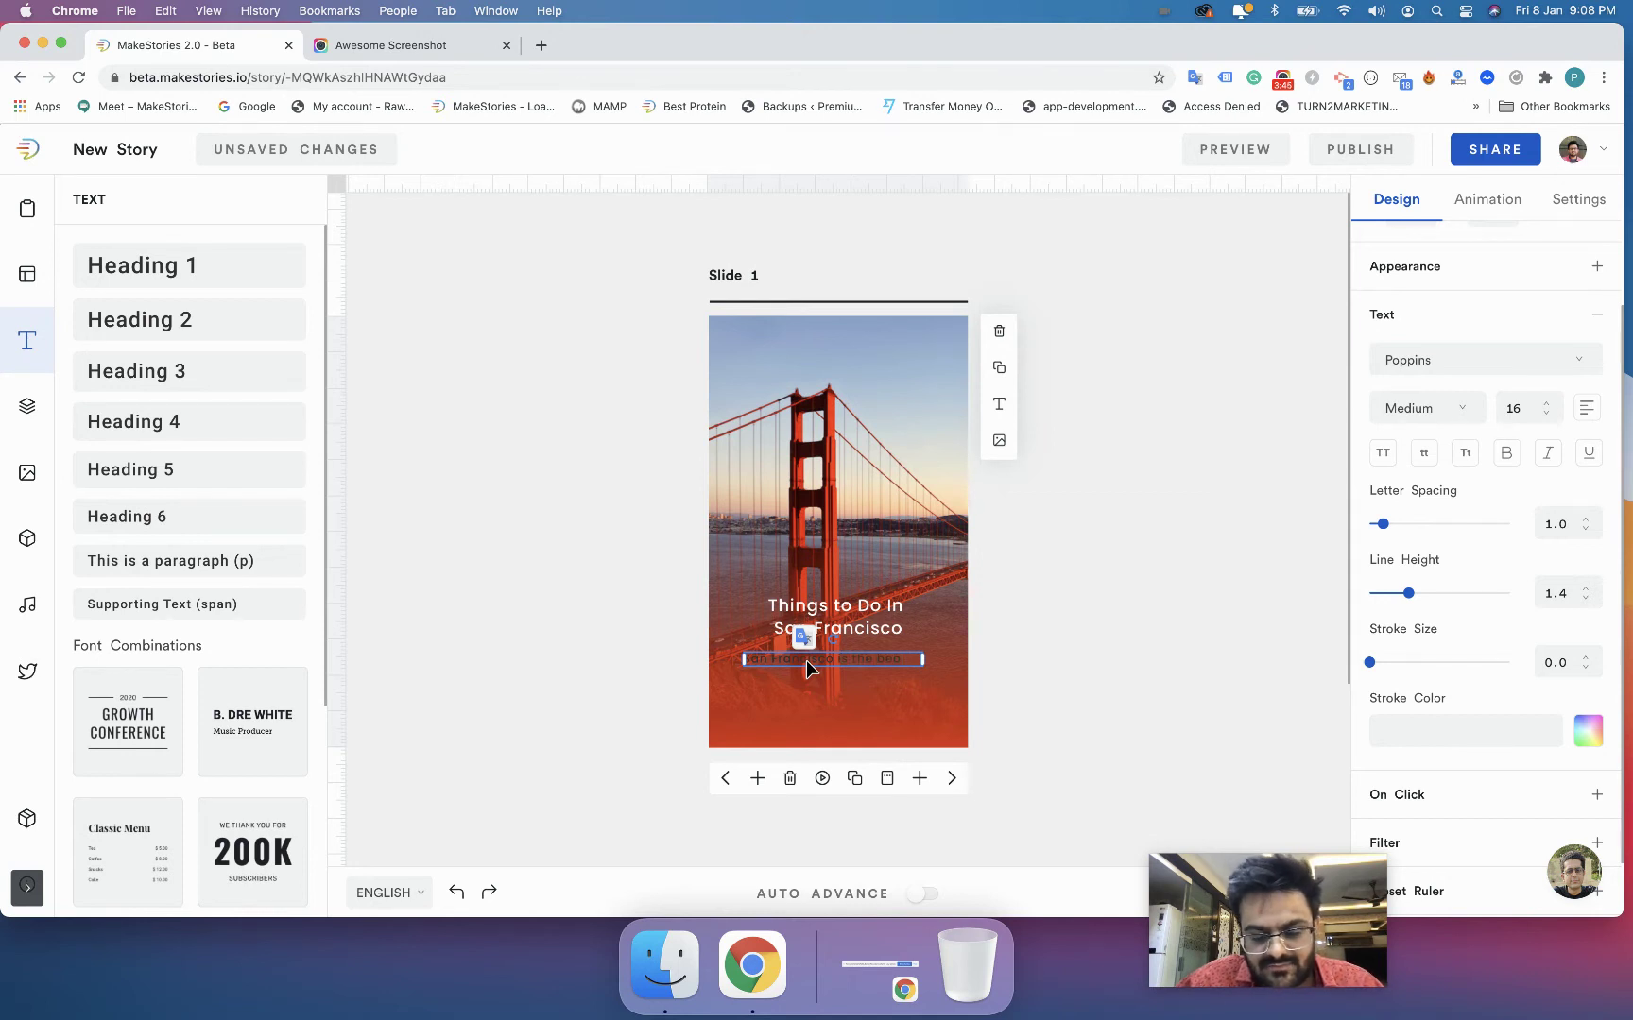
pyautogui.write('ful city on USA')
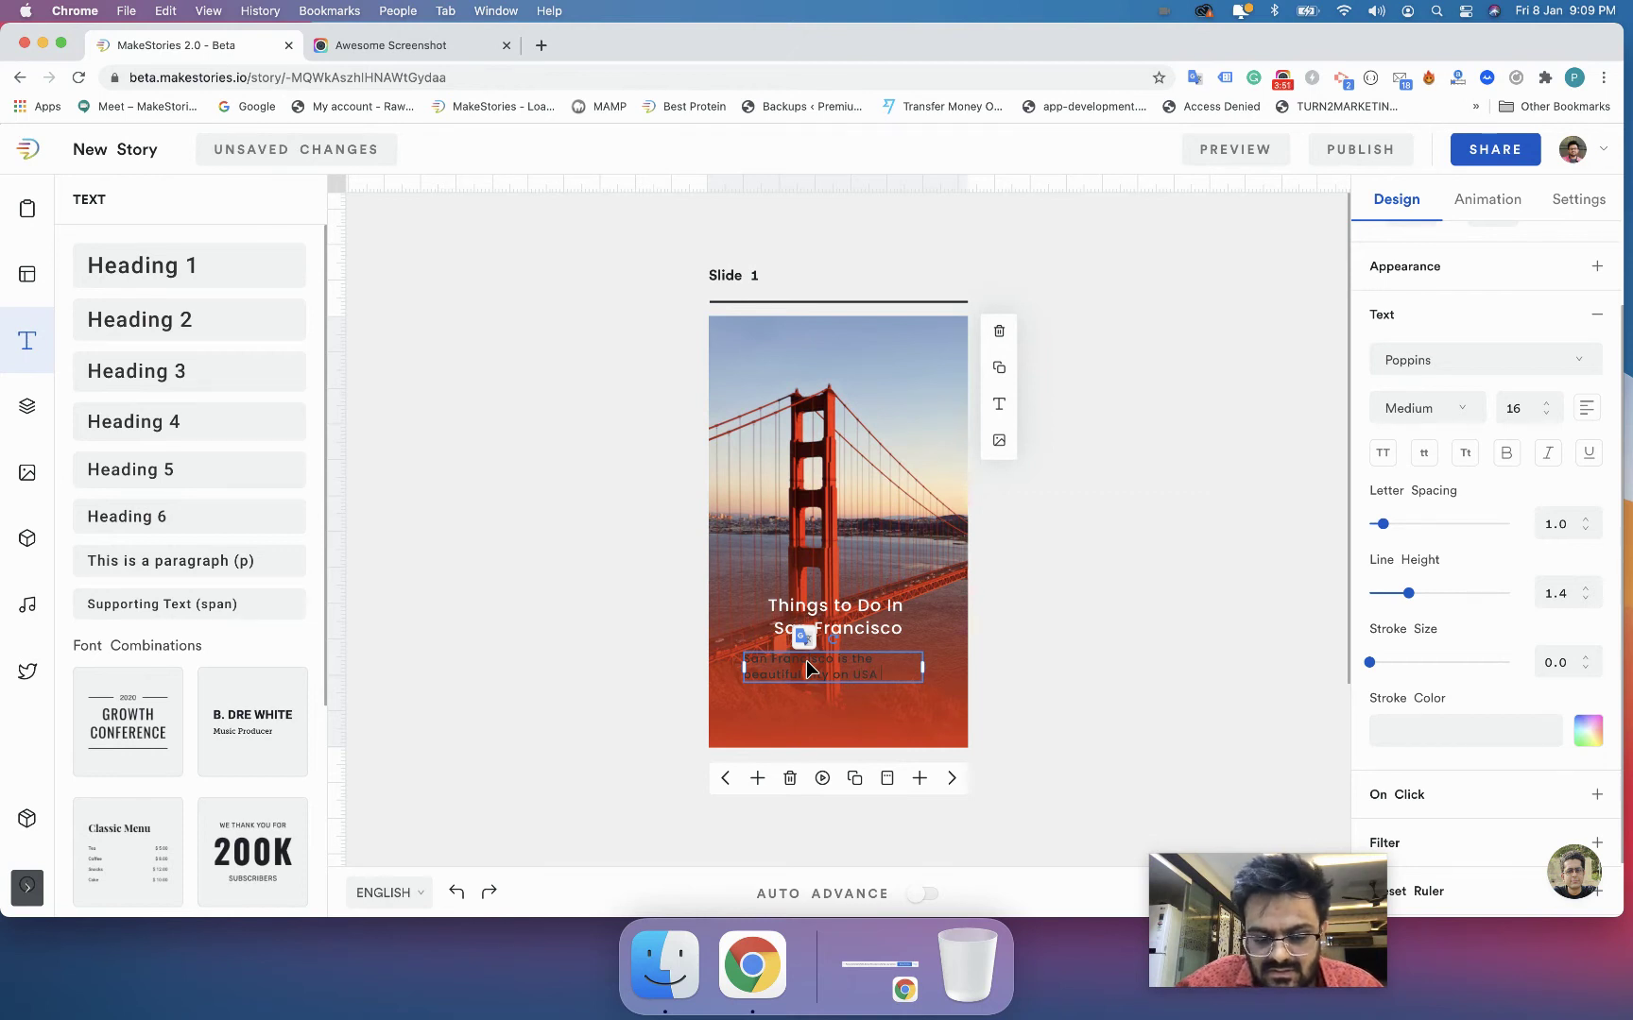
pyautogui.write('t Coa')
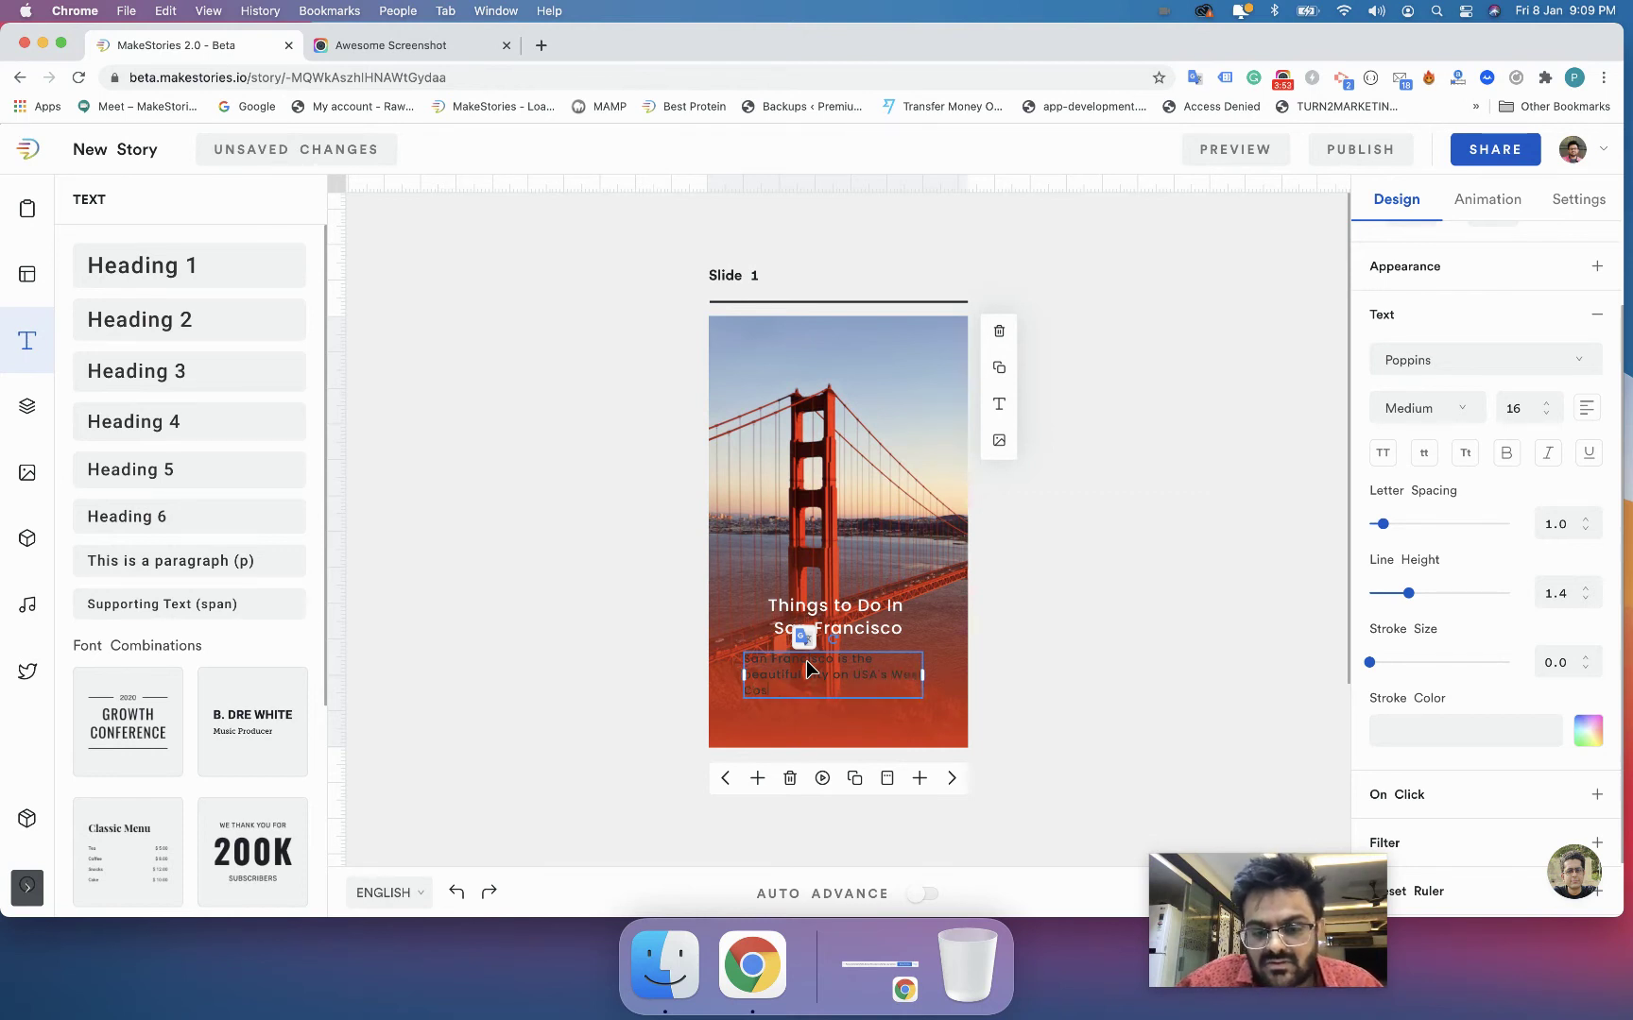
# Centre-align the subtitle, colour it white, and widen its box on both sides
pyautogui.click(1586, 408)
pyautogui.scroll(2, 1549, 397)
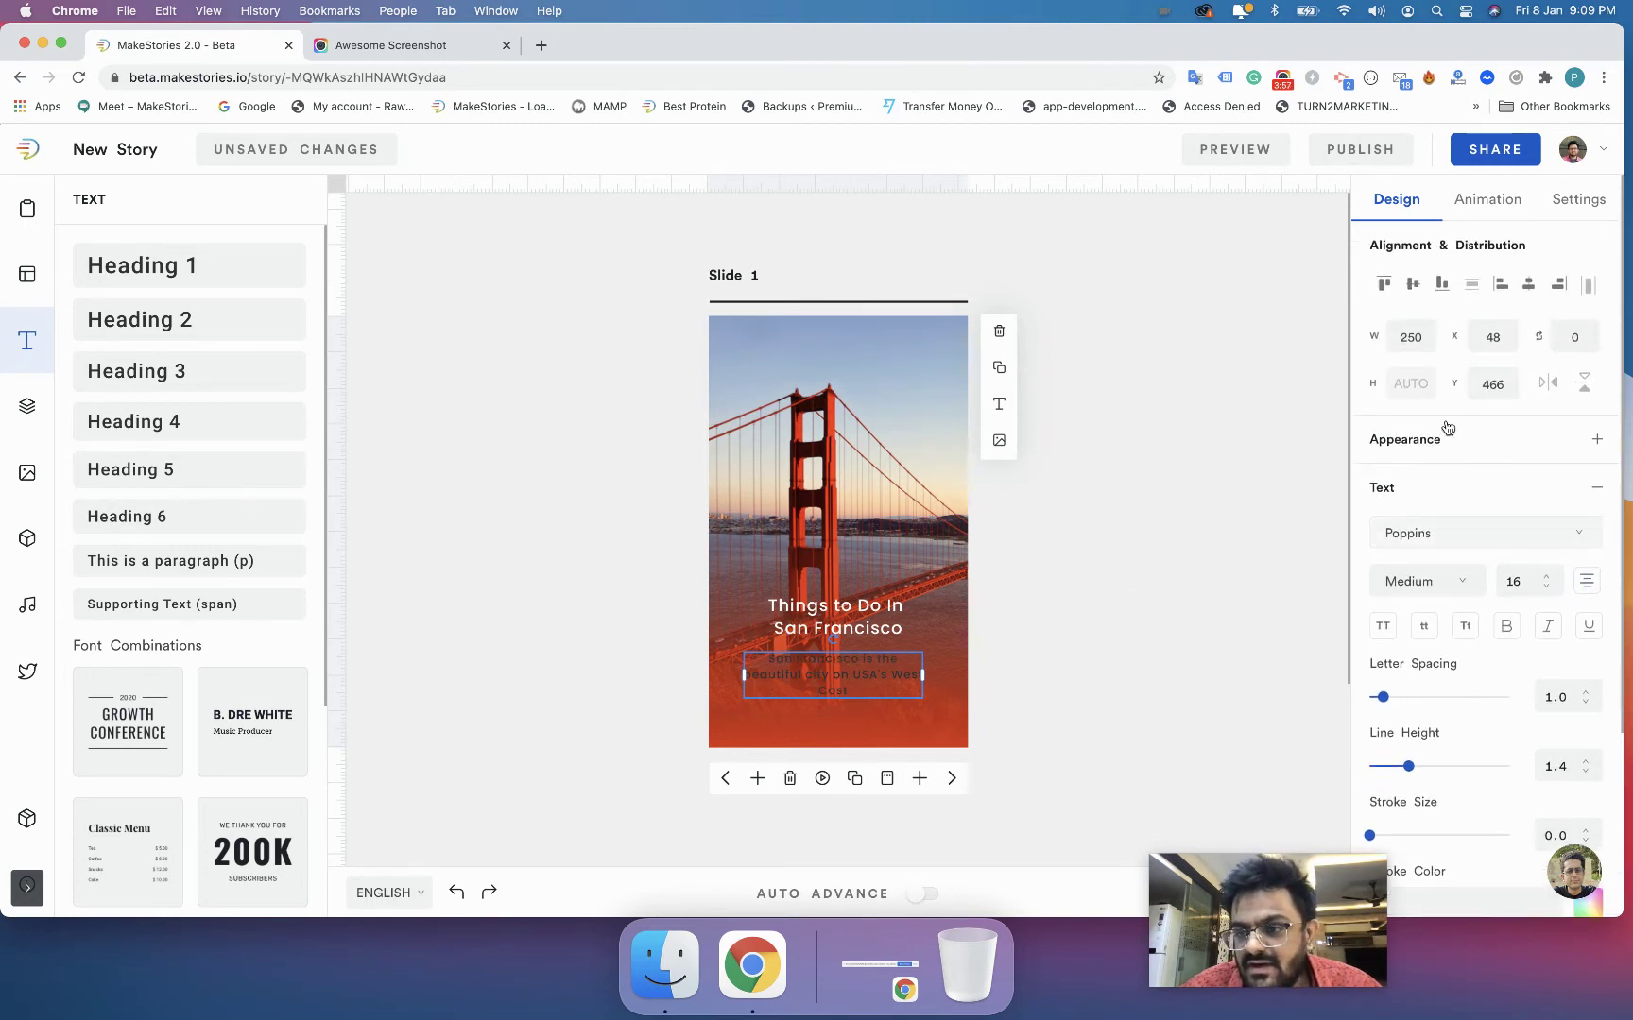
pyautogui.click(1431, 441)
pyautogui.click(1408, 472)
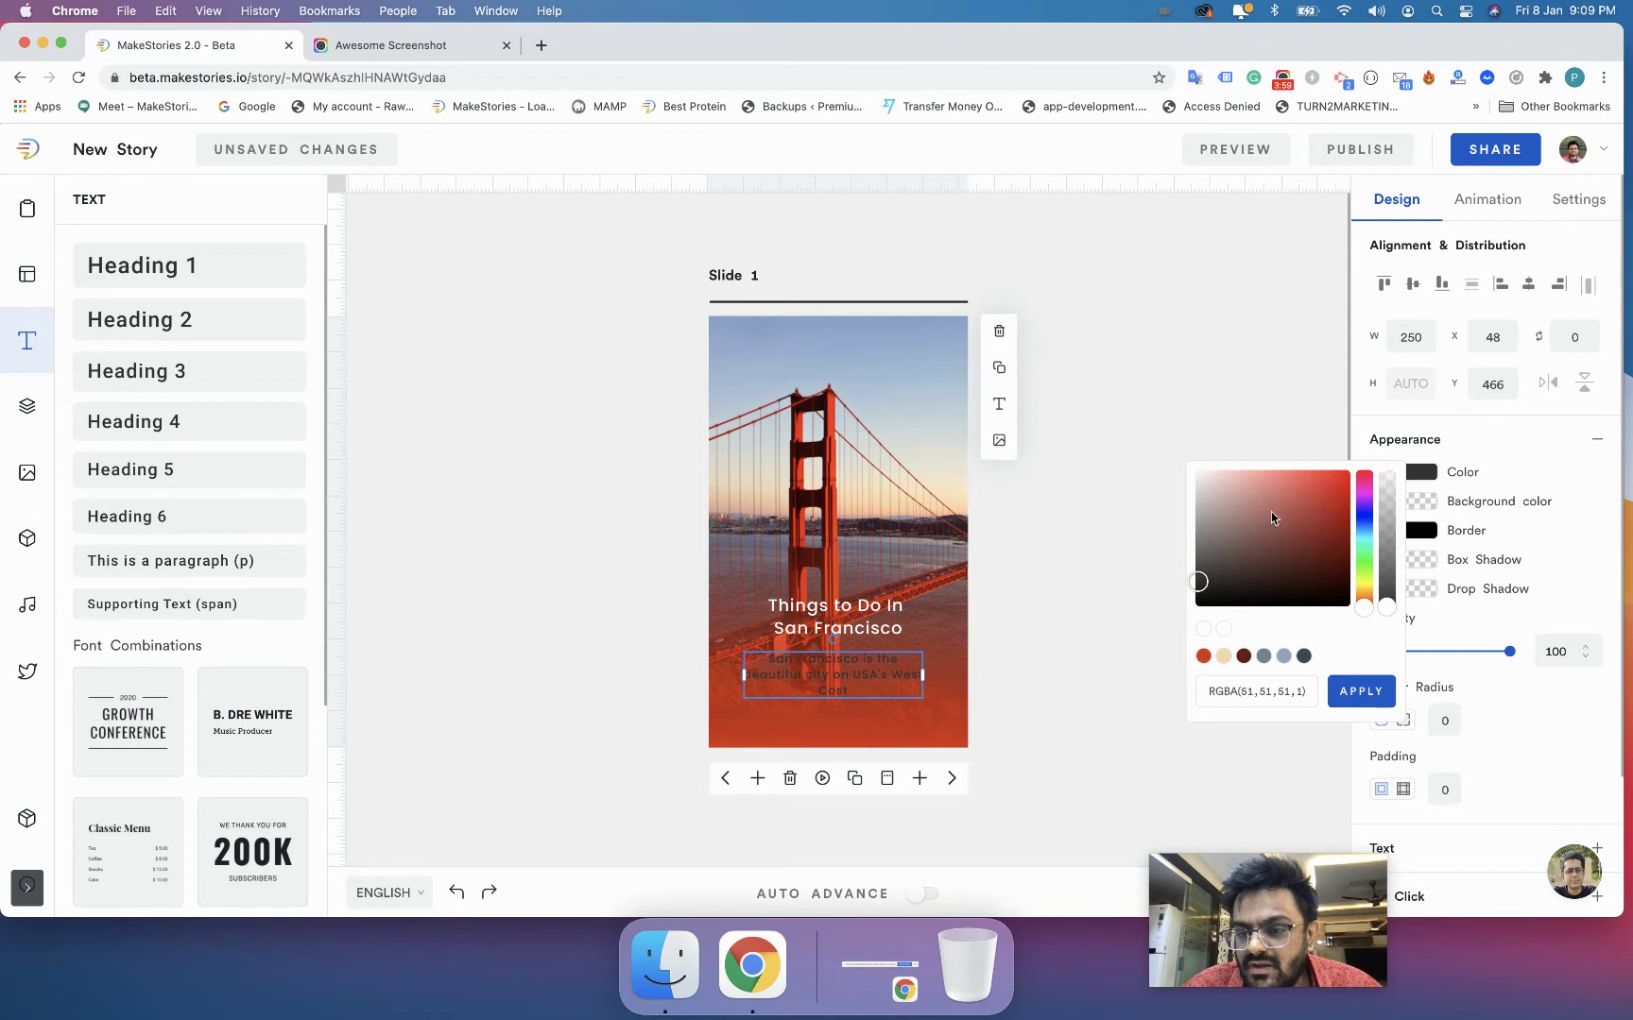
pyautogui.moveTo(1276, 514); pyautogui.dragTo(1177, 463)
pyautogui.click(1361, 691)
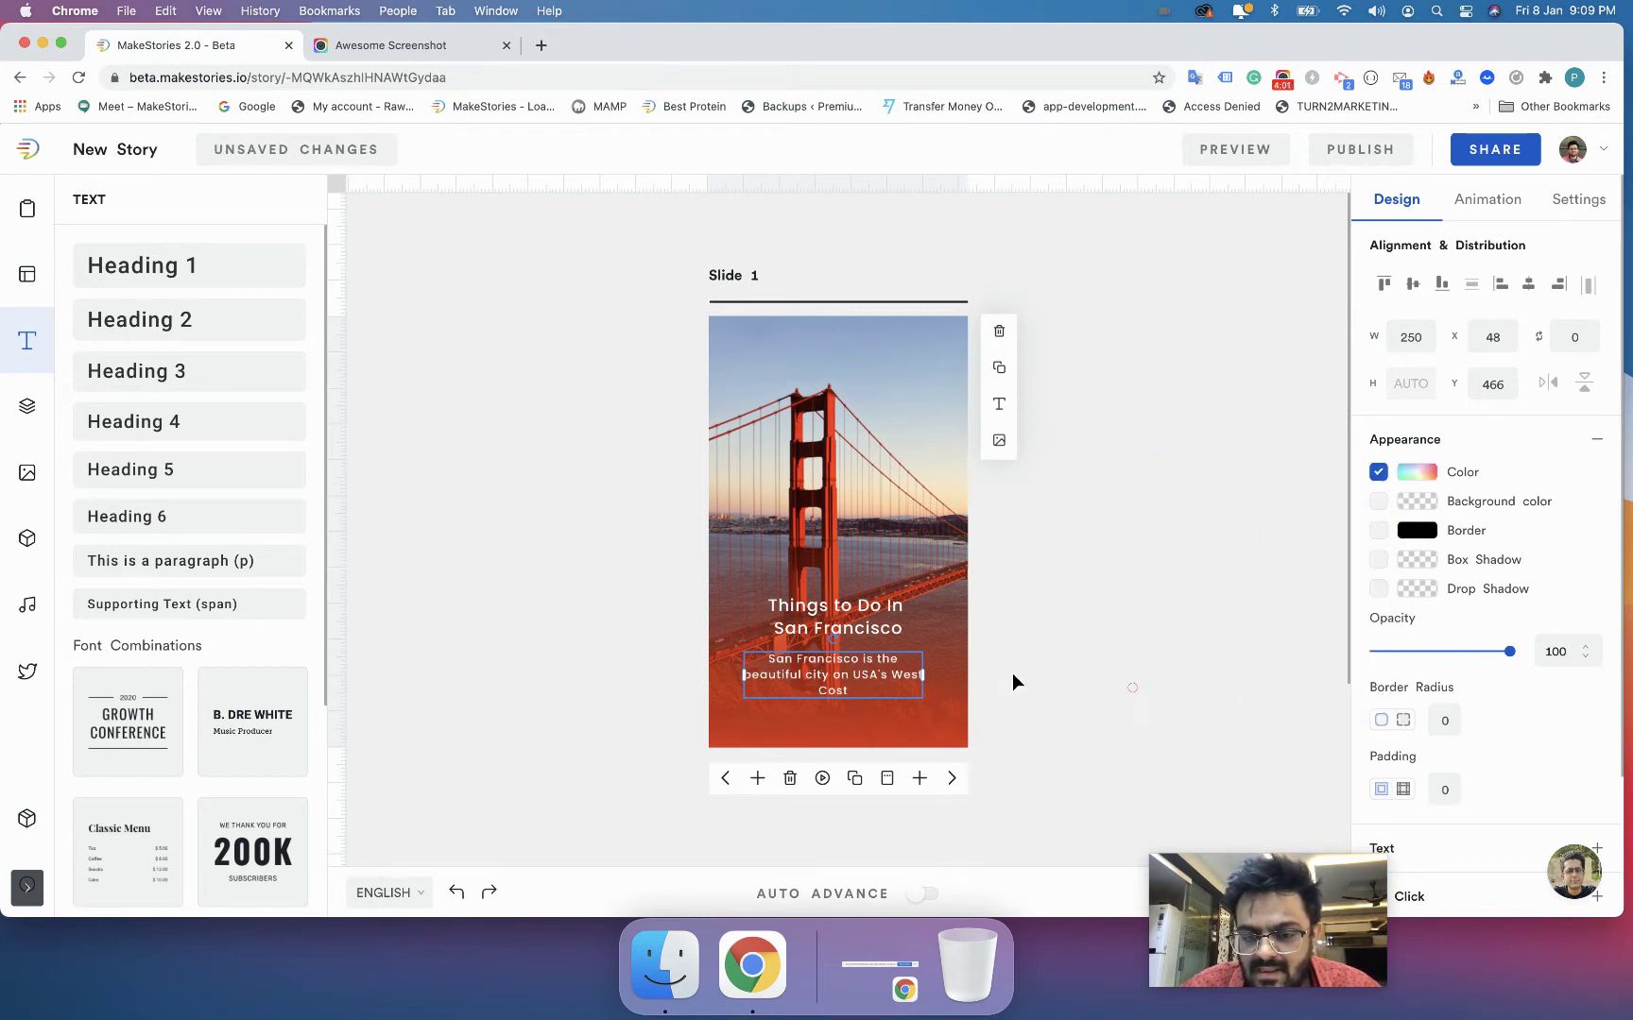
pyautogui.moveTo(922, 674); pyautogui.dragTo(947, 677)
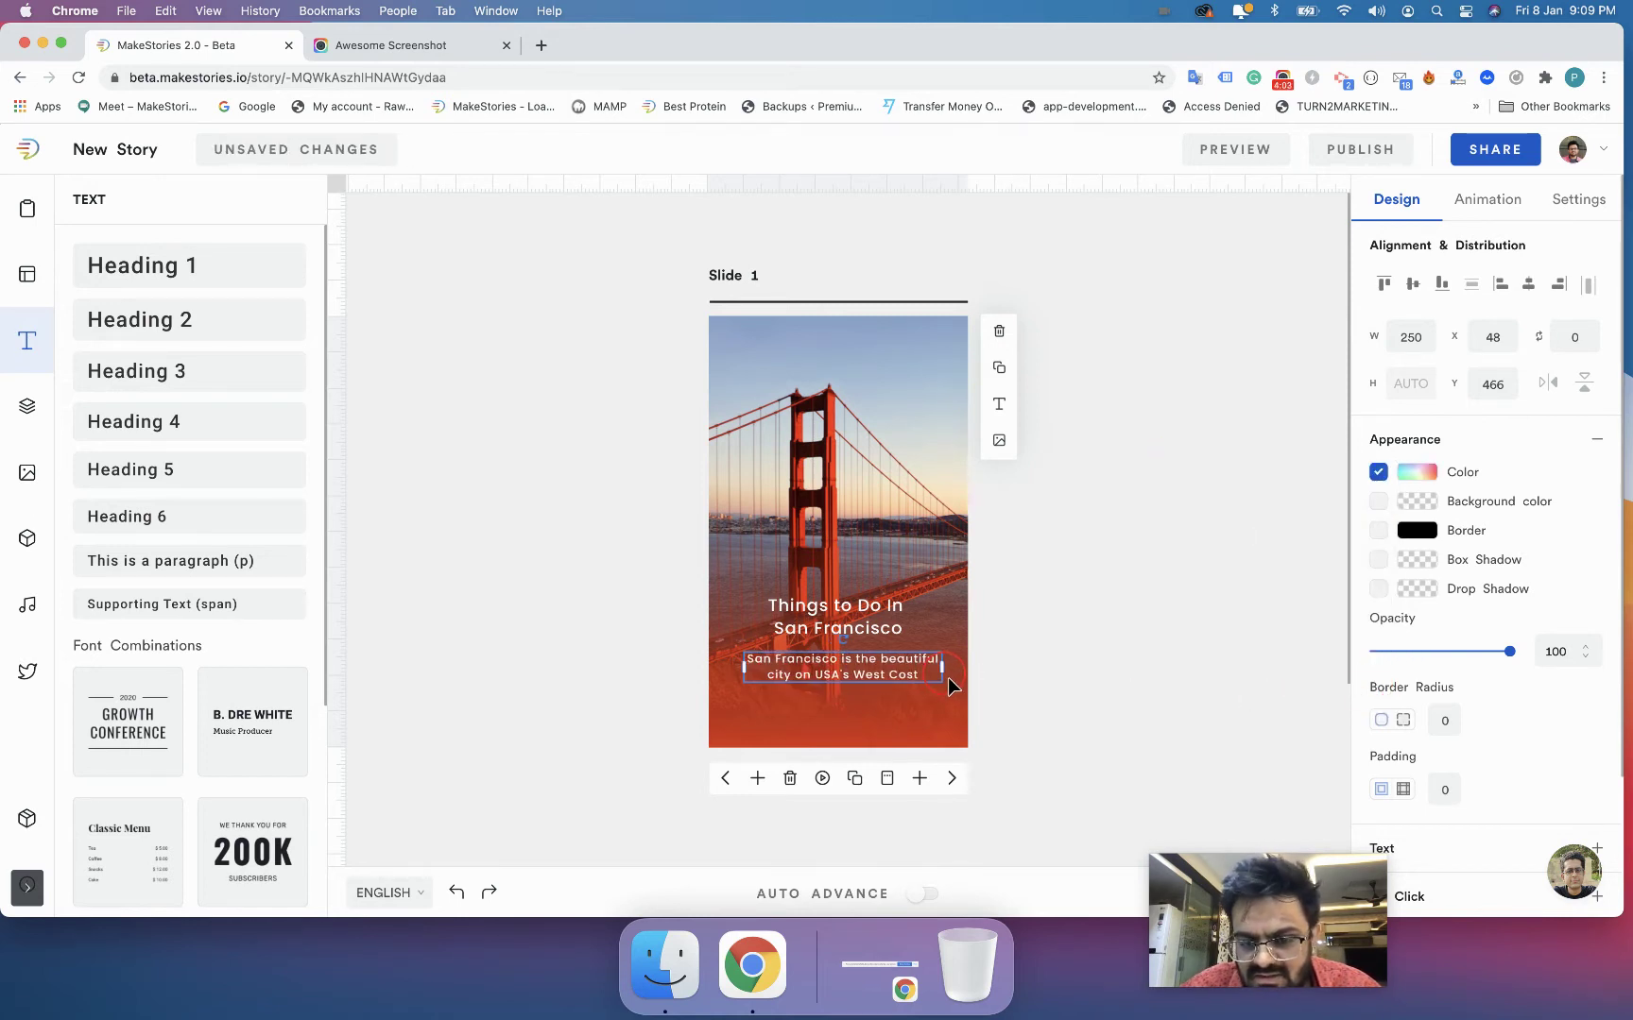
pyautogui.moveTo(747, 668); pyautogui.dragTo(731, 666)
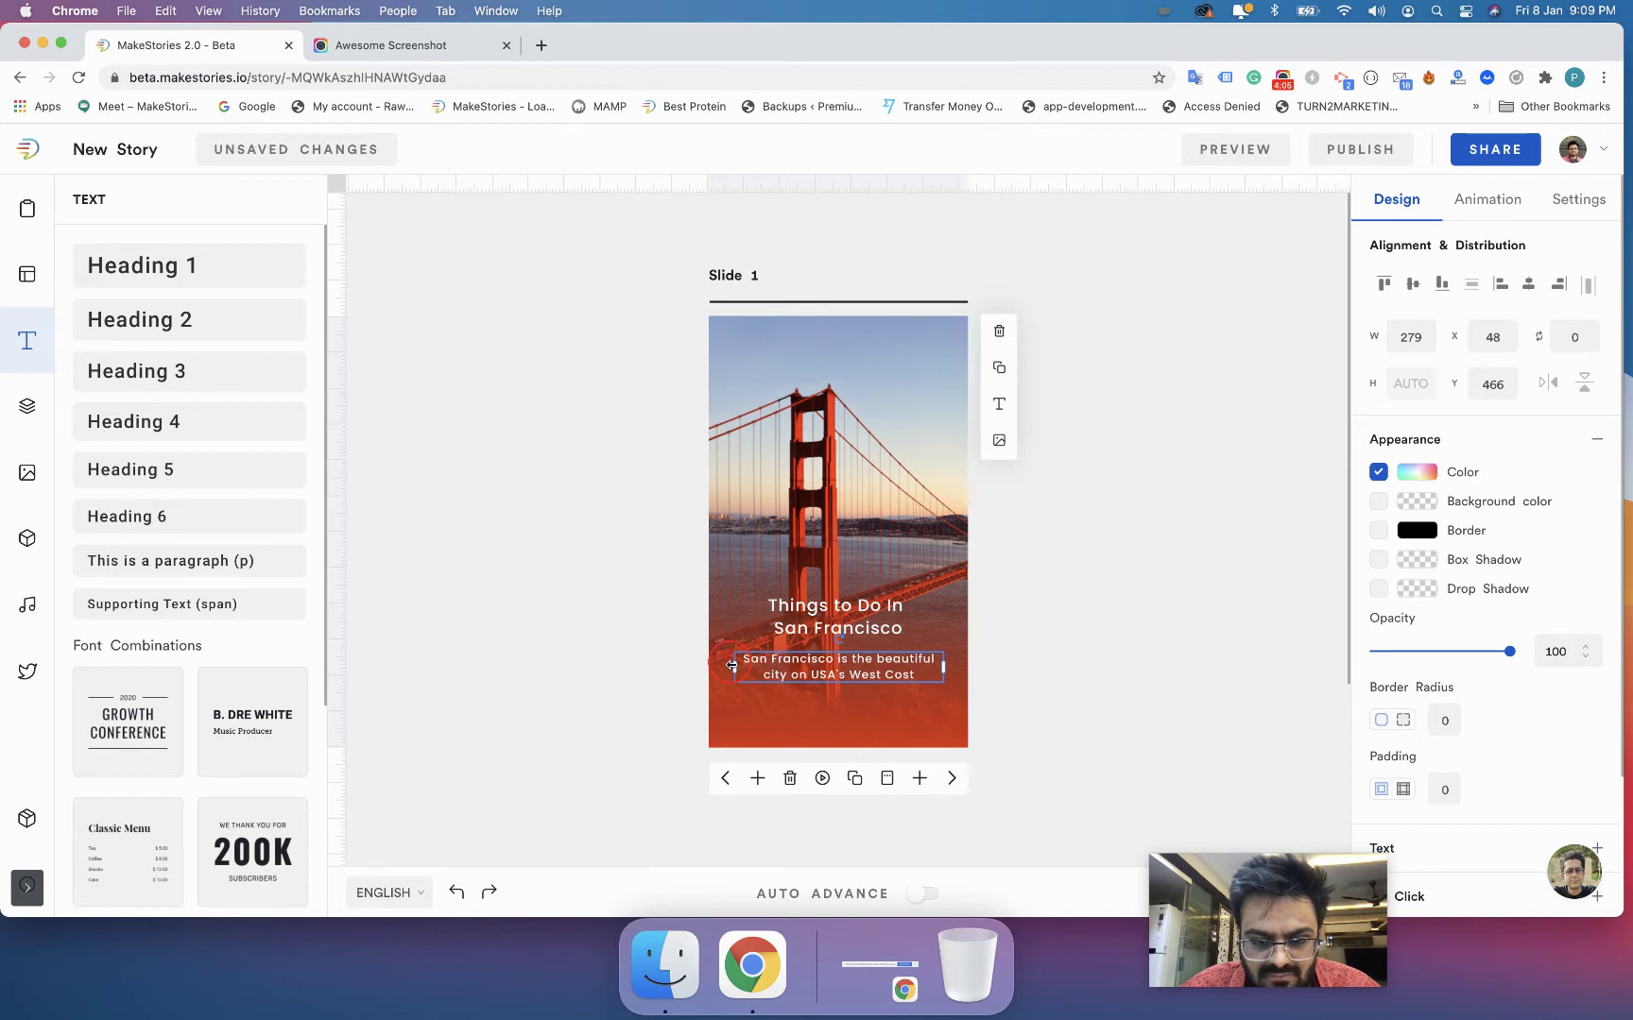
# Add a Supporting Text box to the slide beneath the subtitle
pyautogui.click(629, 672)
pyautogui.click(867, 630)
pyautogui.click(866, 677)
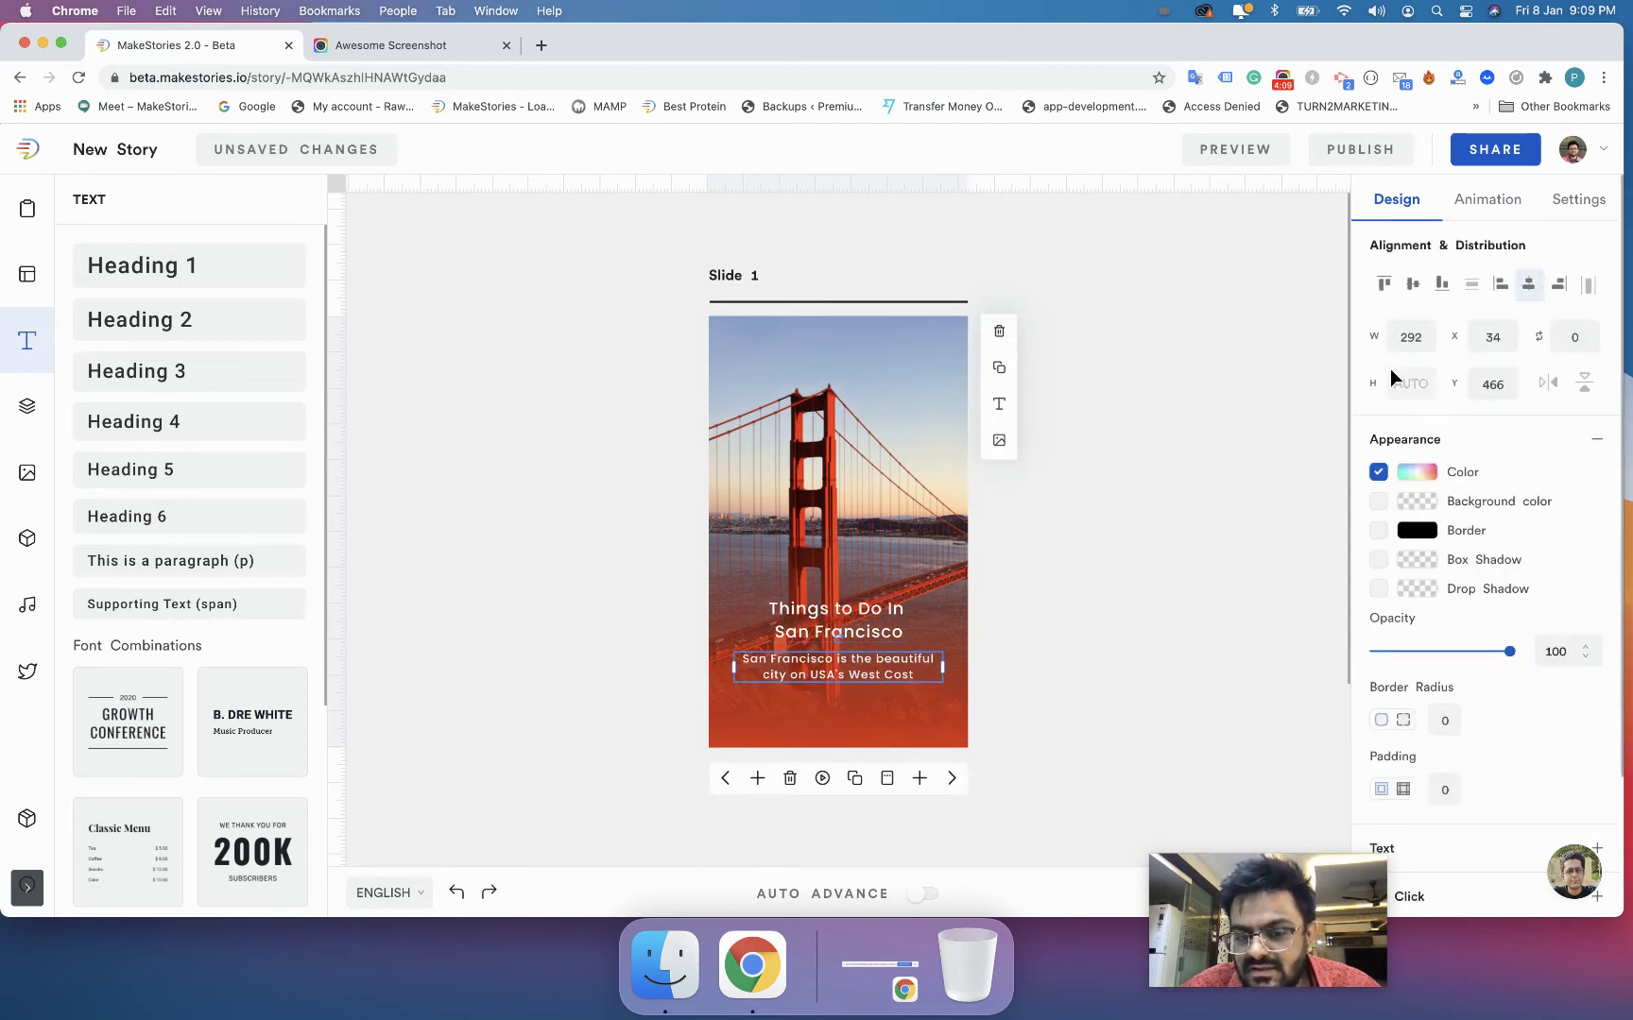
pyautogui.click(874, 622)
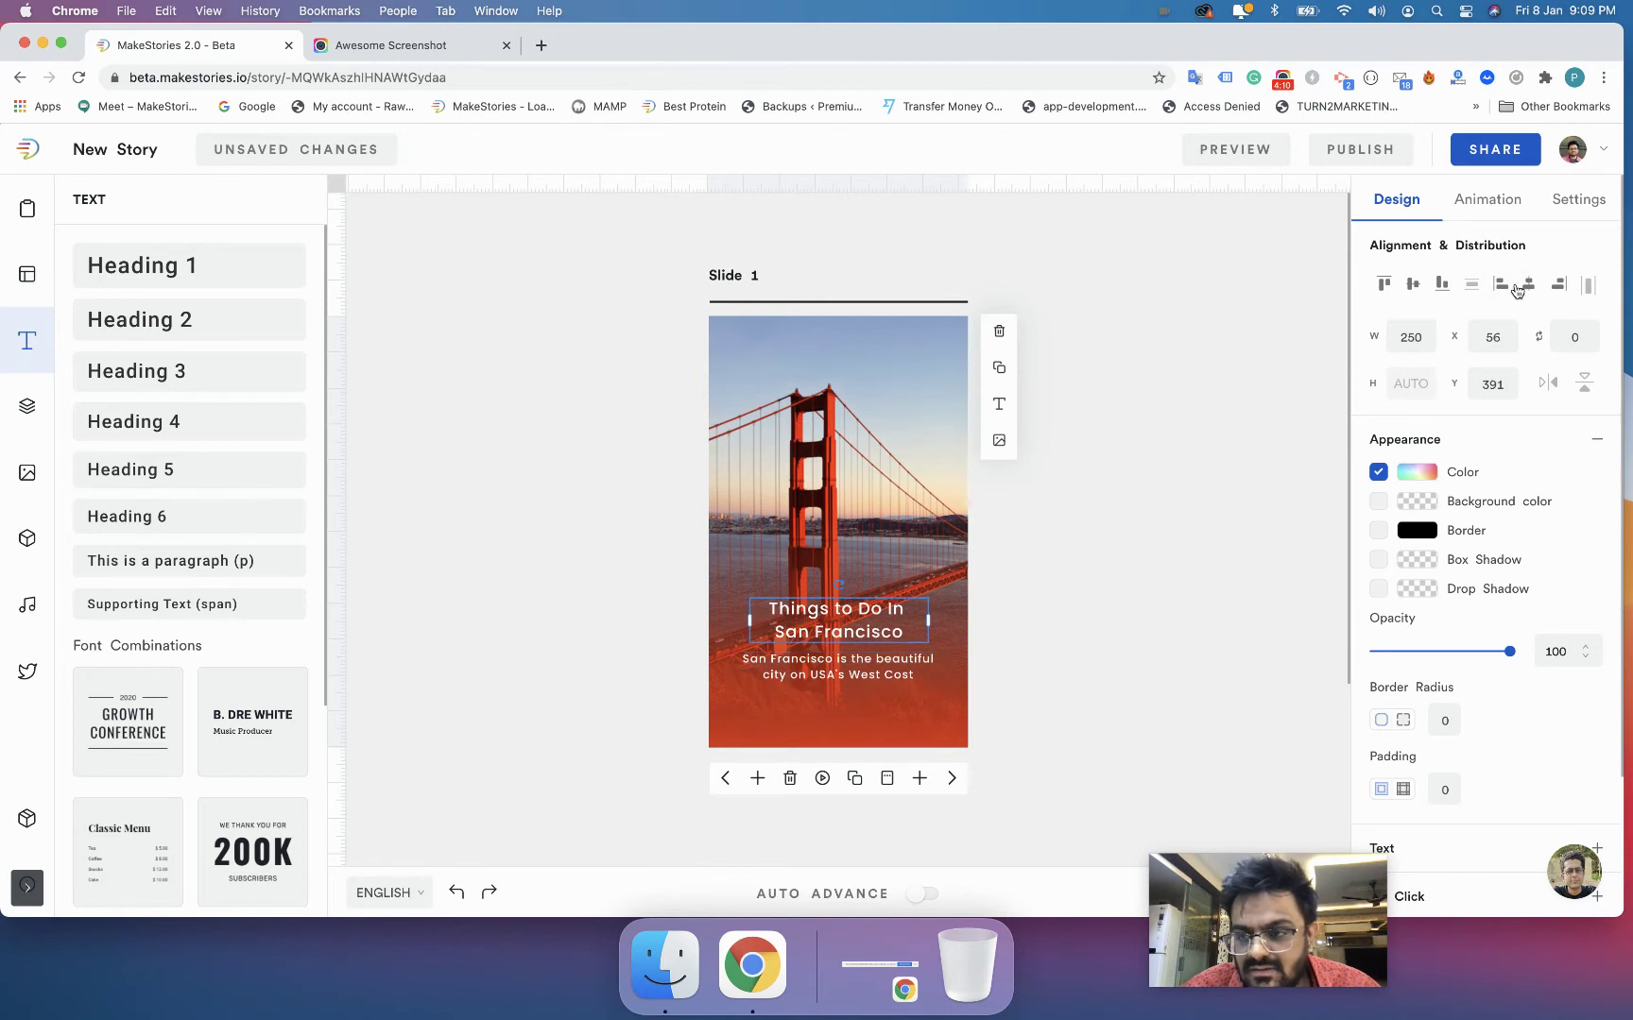
pyautogui.click(1102, 591)
pyautogui.click(865, 678)
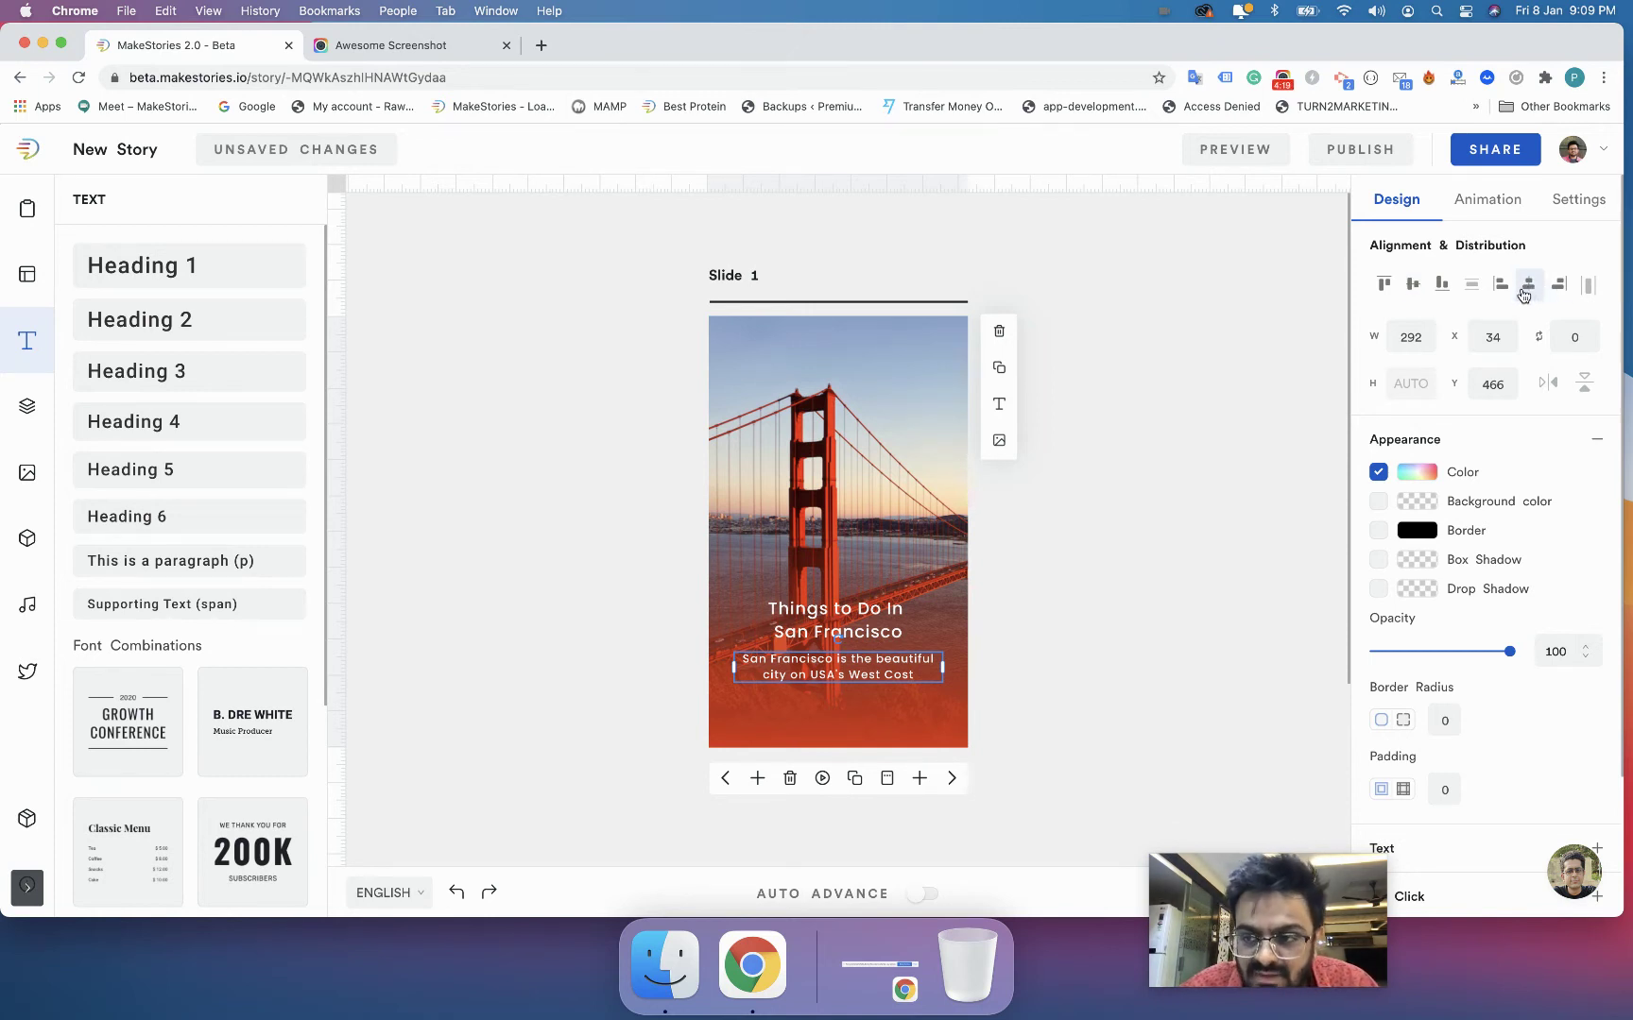
pyautogui.click(1124, 566)
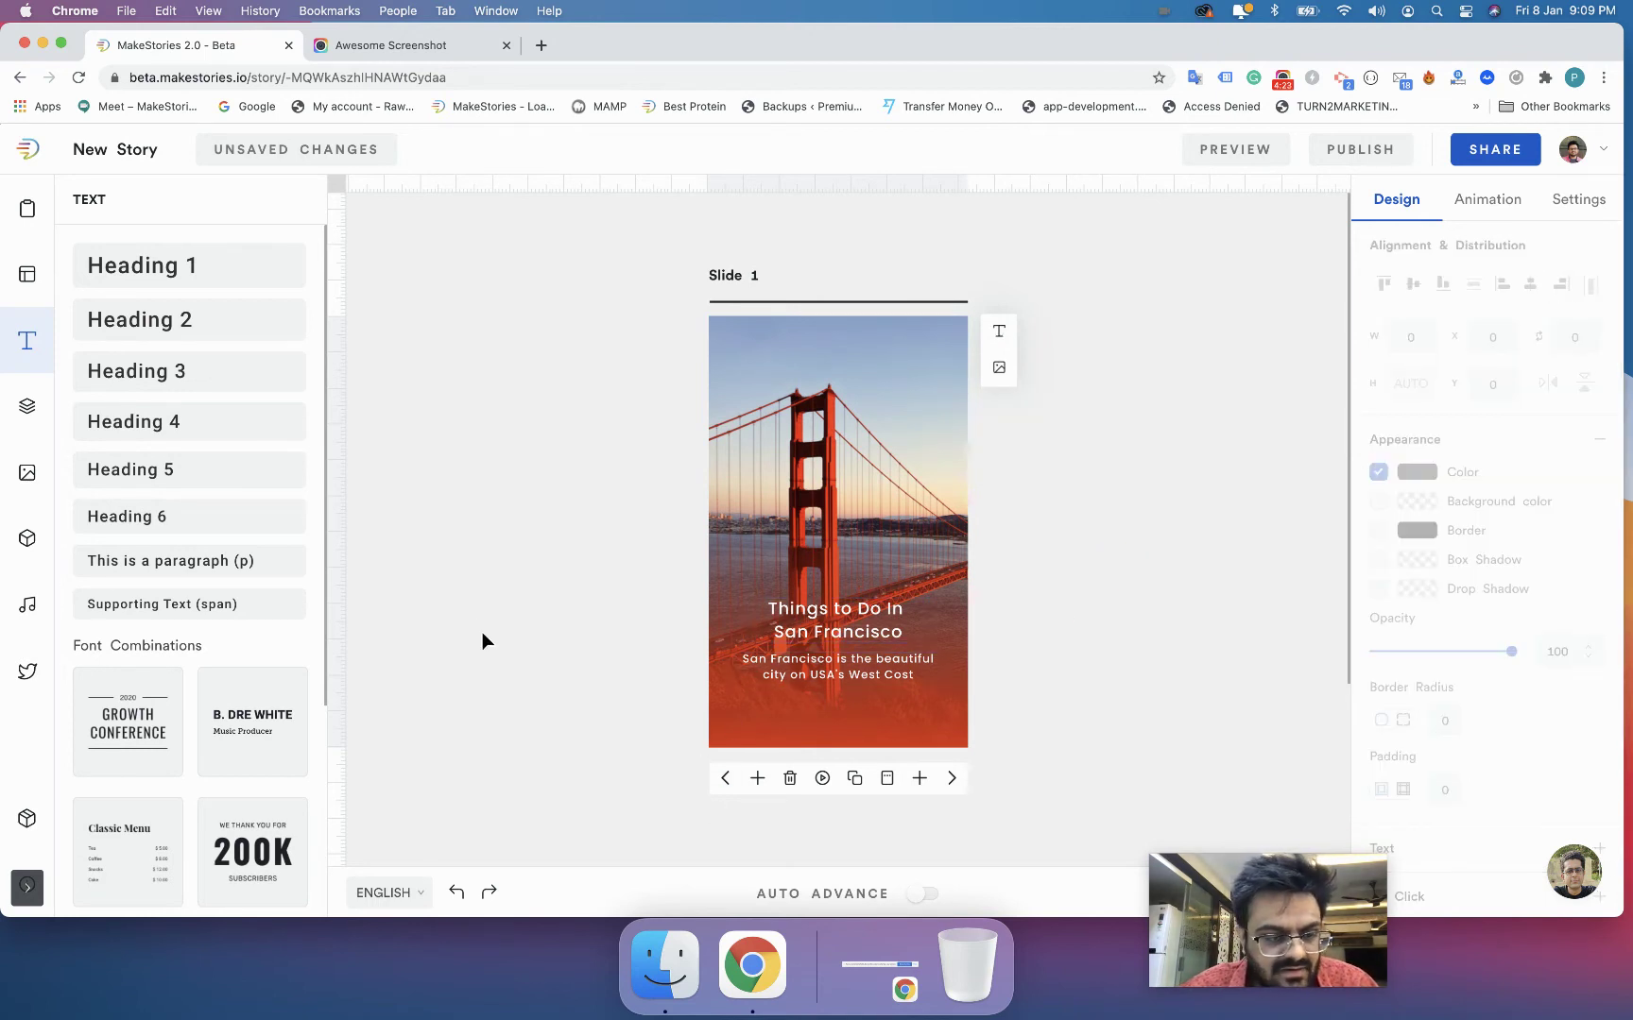
pyautogui.moveTo(209, 607); pyautogui.dragTo(798, 735)
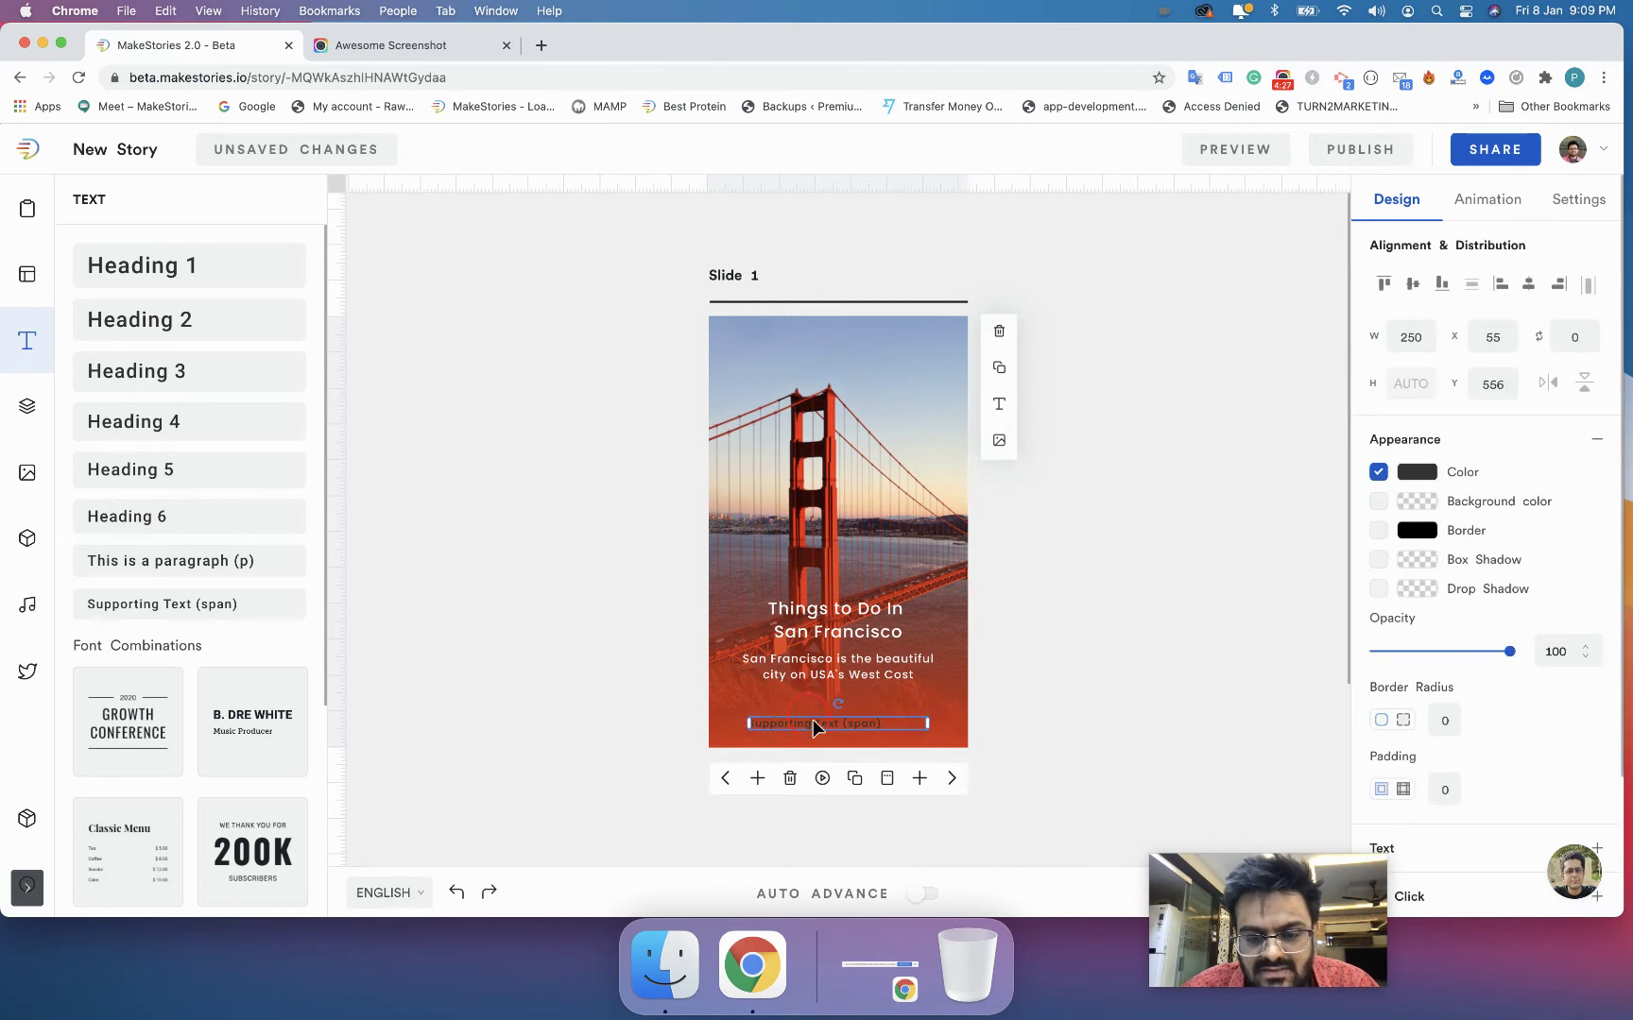
# Change the supporting text to a white, centred 'Story By' credit placed under the subtitle
pyautogui.tripleClick(813, 719)
pyautogui.press('BackSpace')
pyautogui.write('Story')
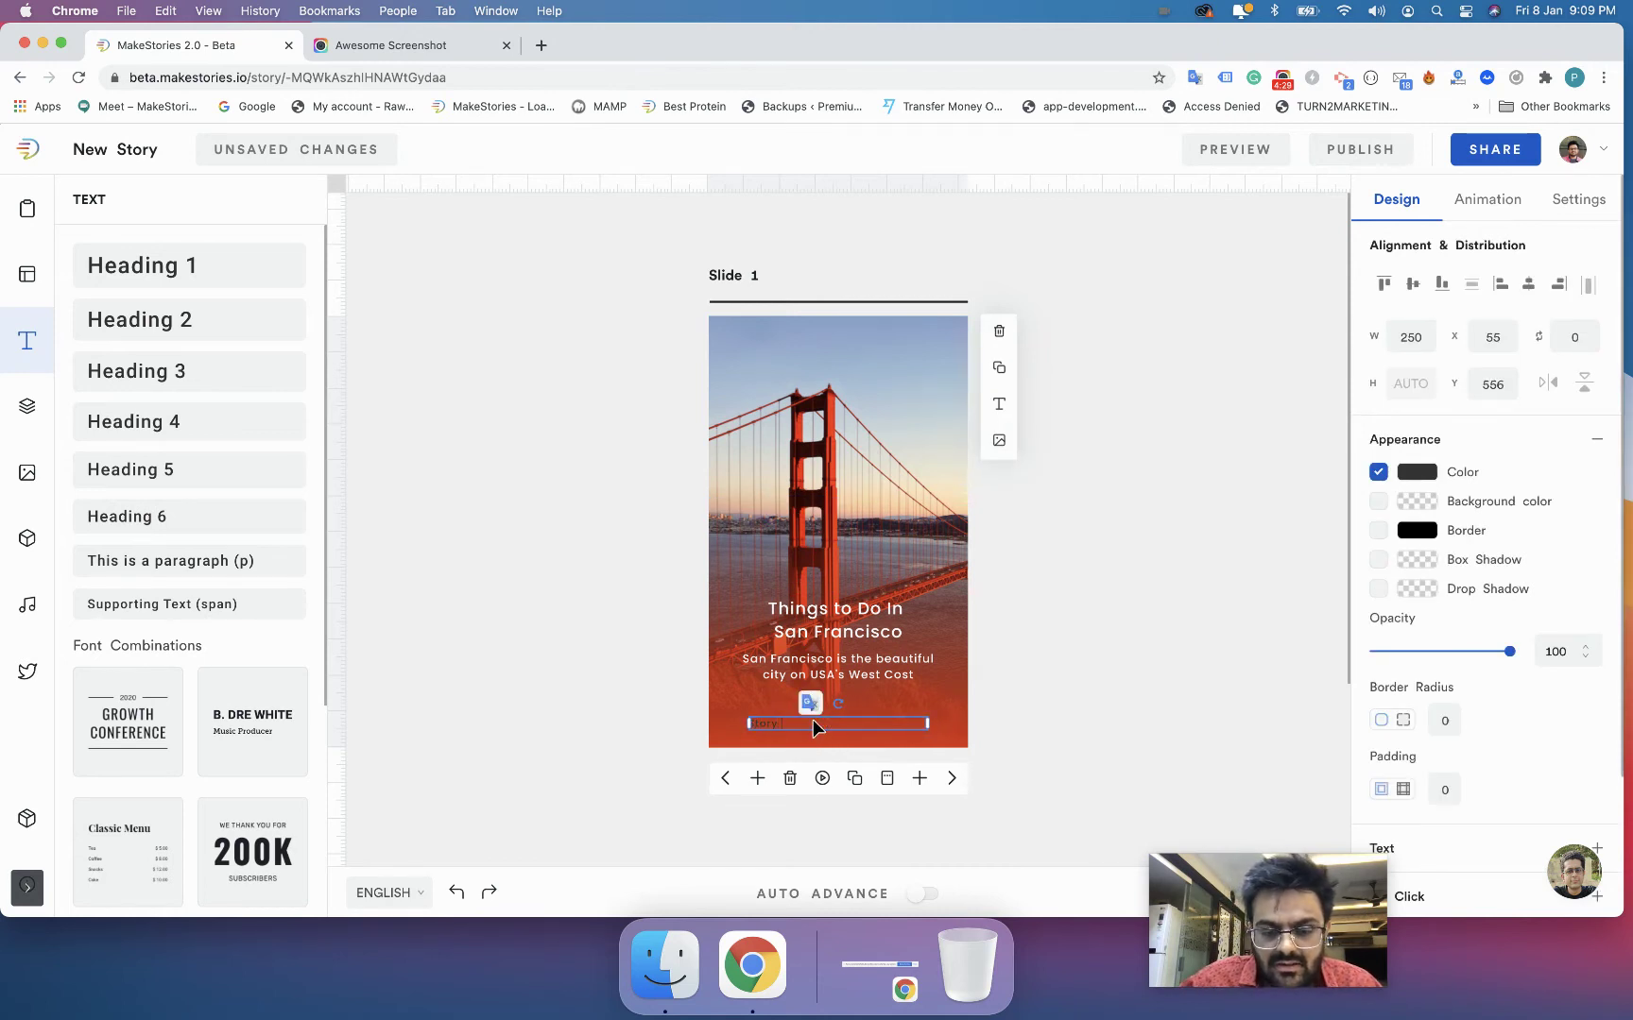
pyautogui.write(' By Pratik Ghela')
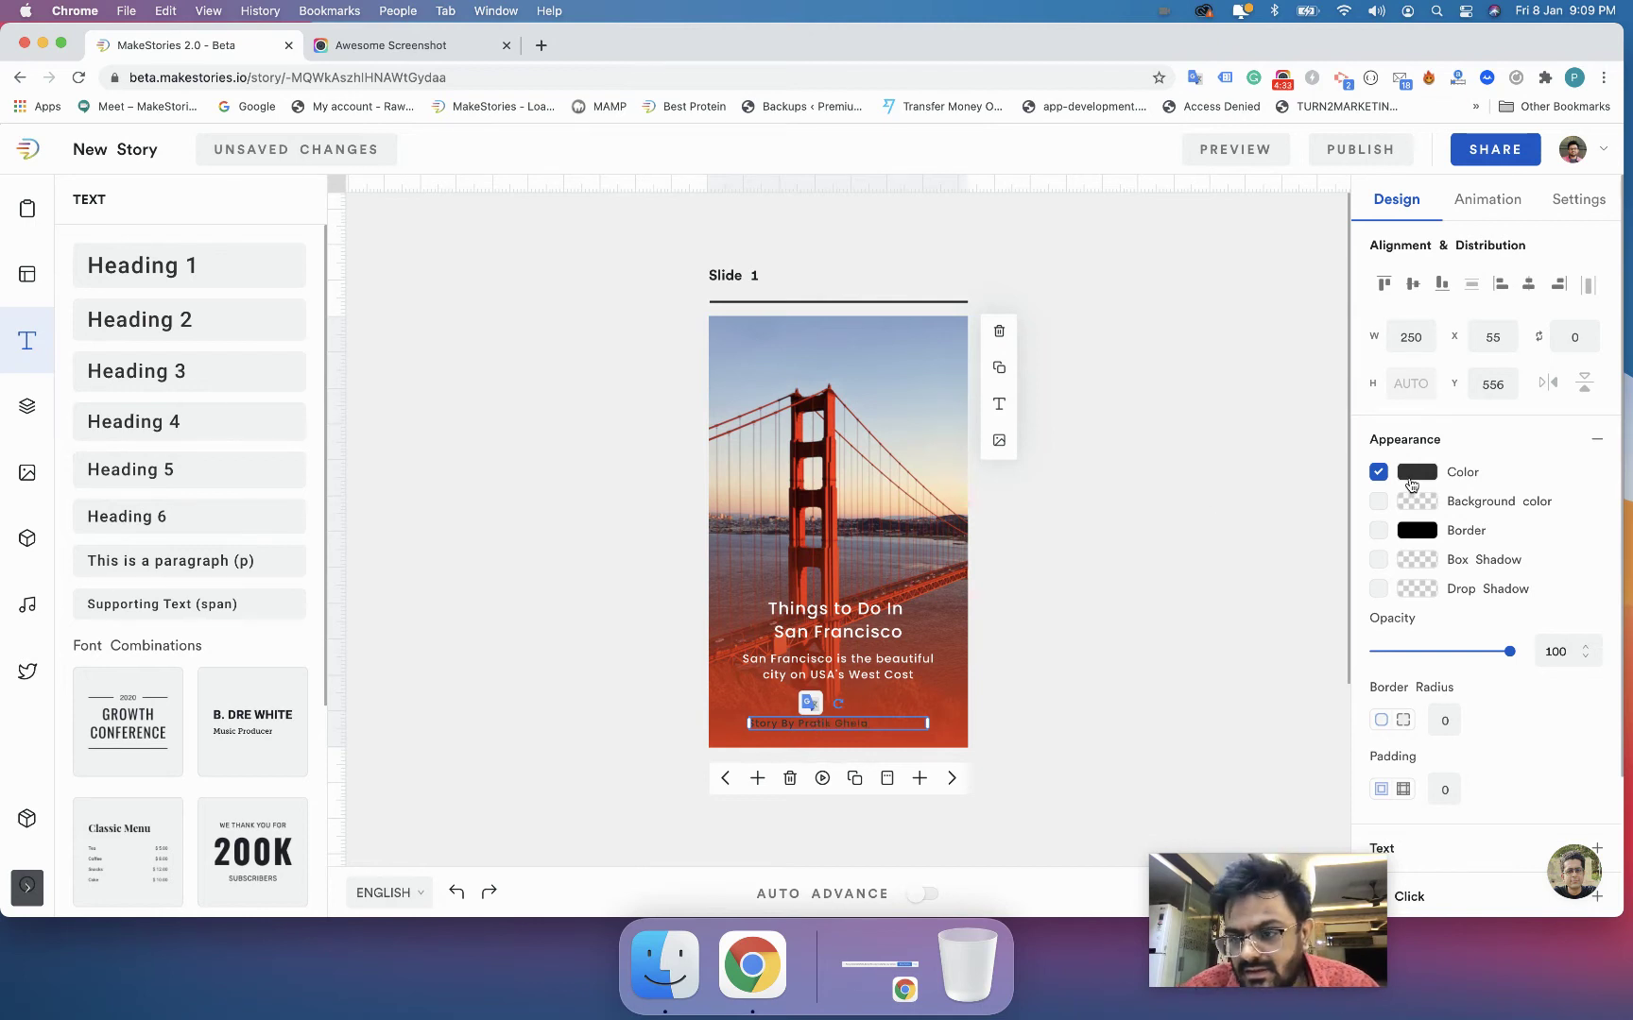
pyautogui.click(1412, 484)
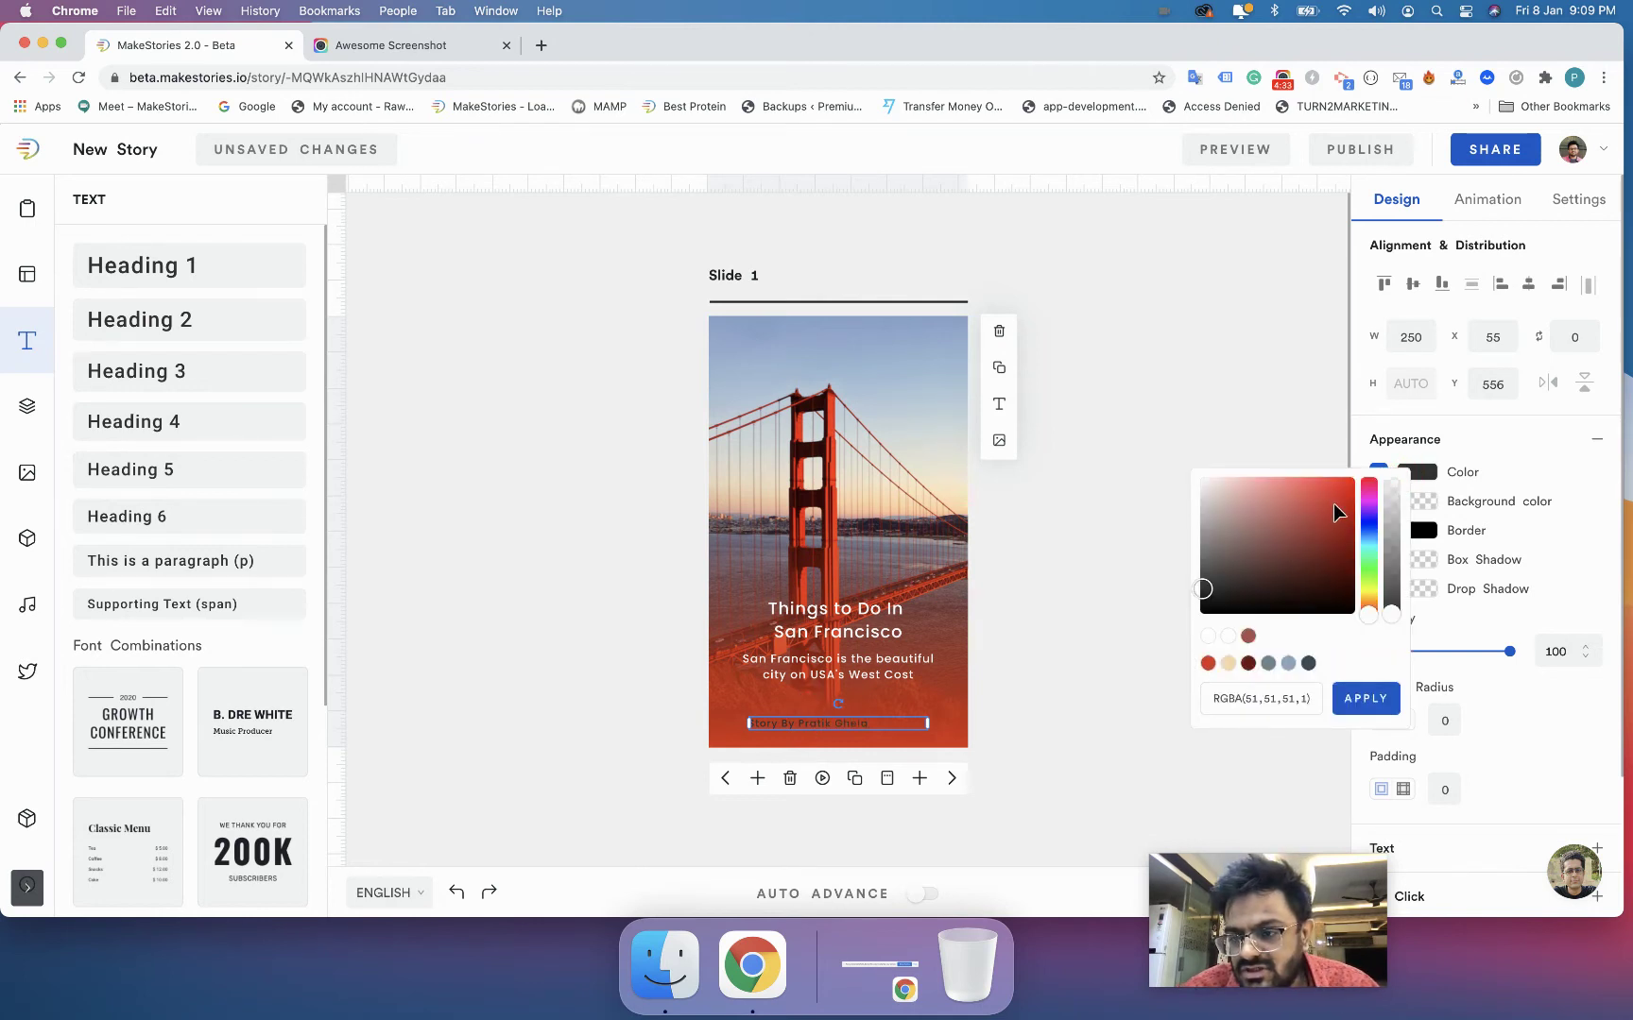
pyautogui.moveTo(1302, 530); pyautogui.dragTo(1166, 463)
pyautogui.click(1364, 697)
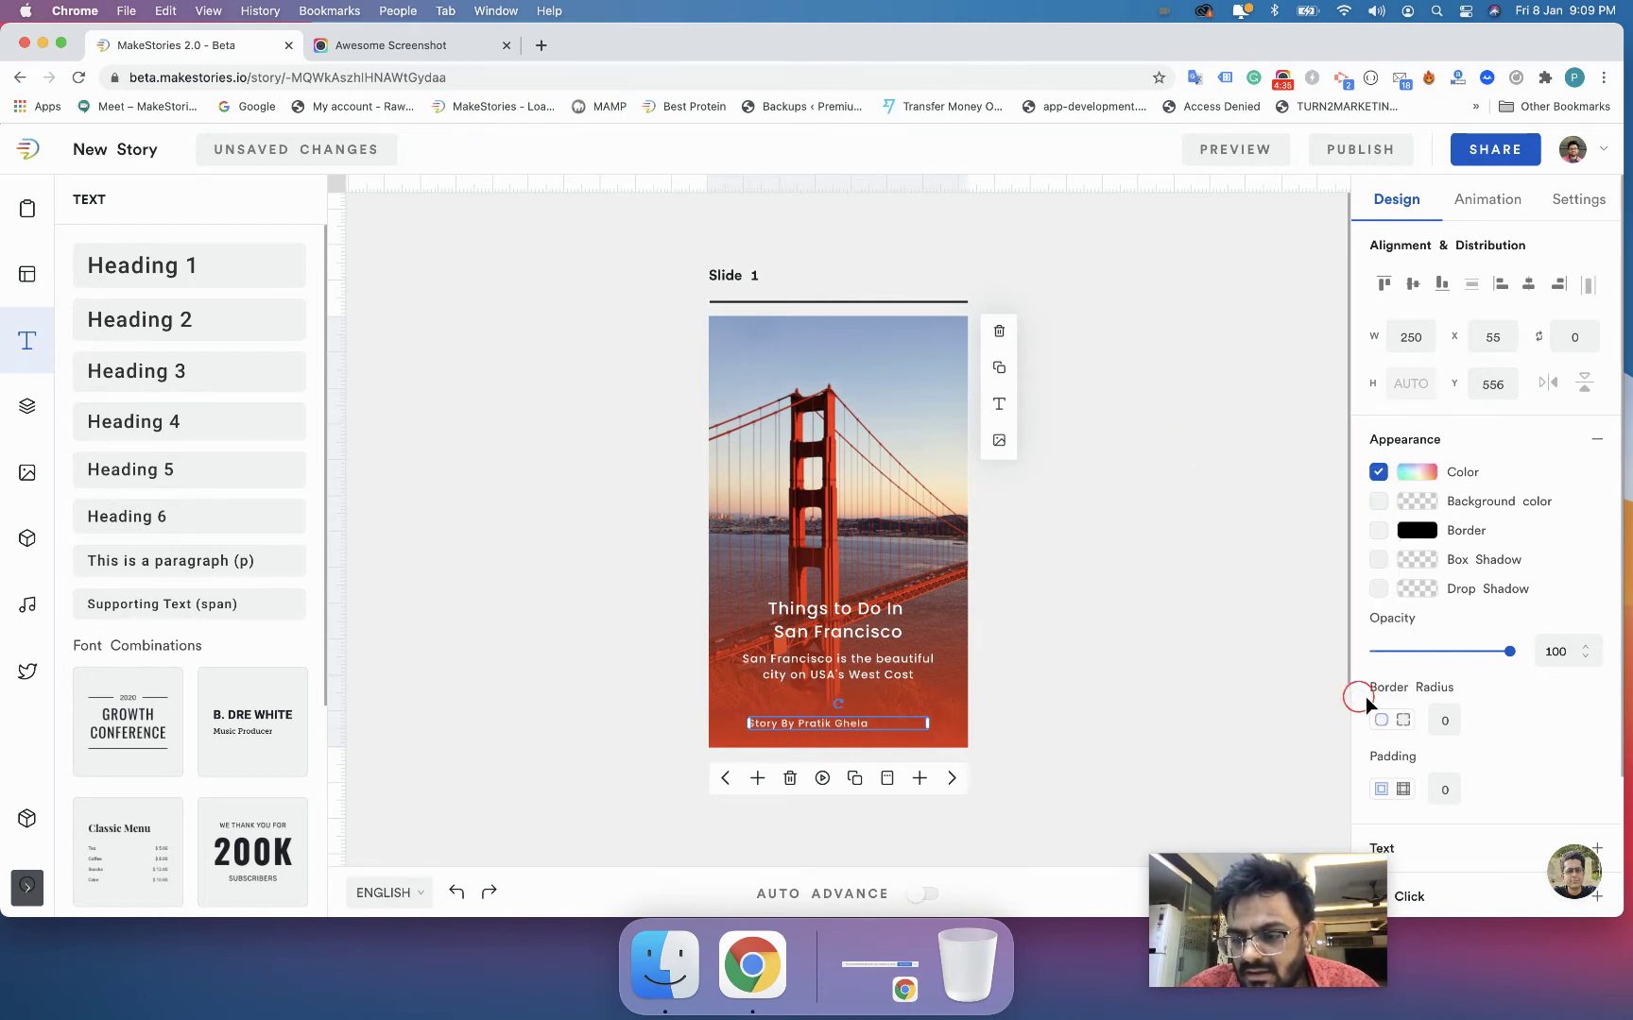
pyautogui.click(1446, 849)
pyautogui.click(1588, 585)
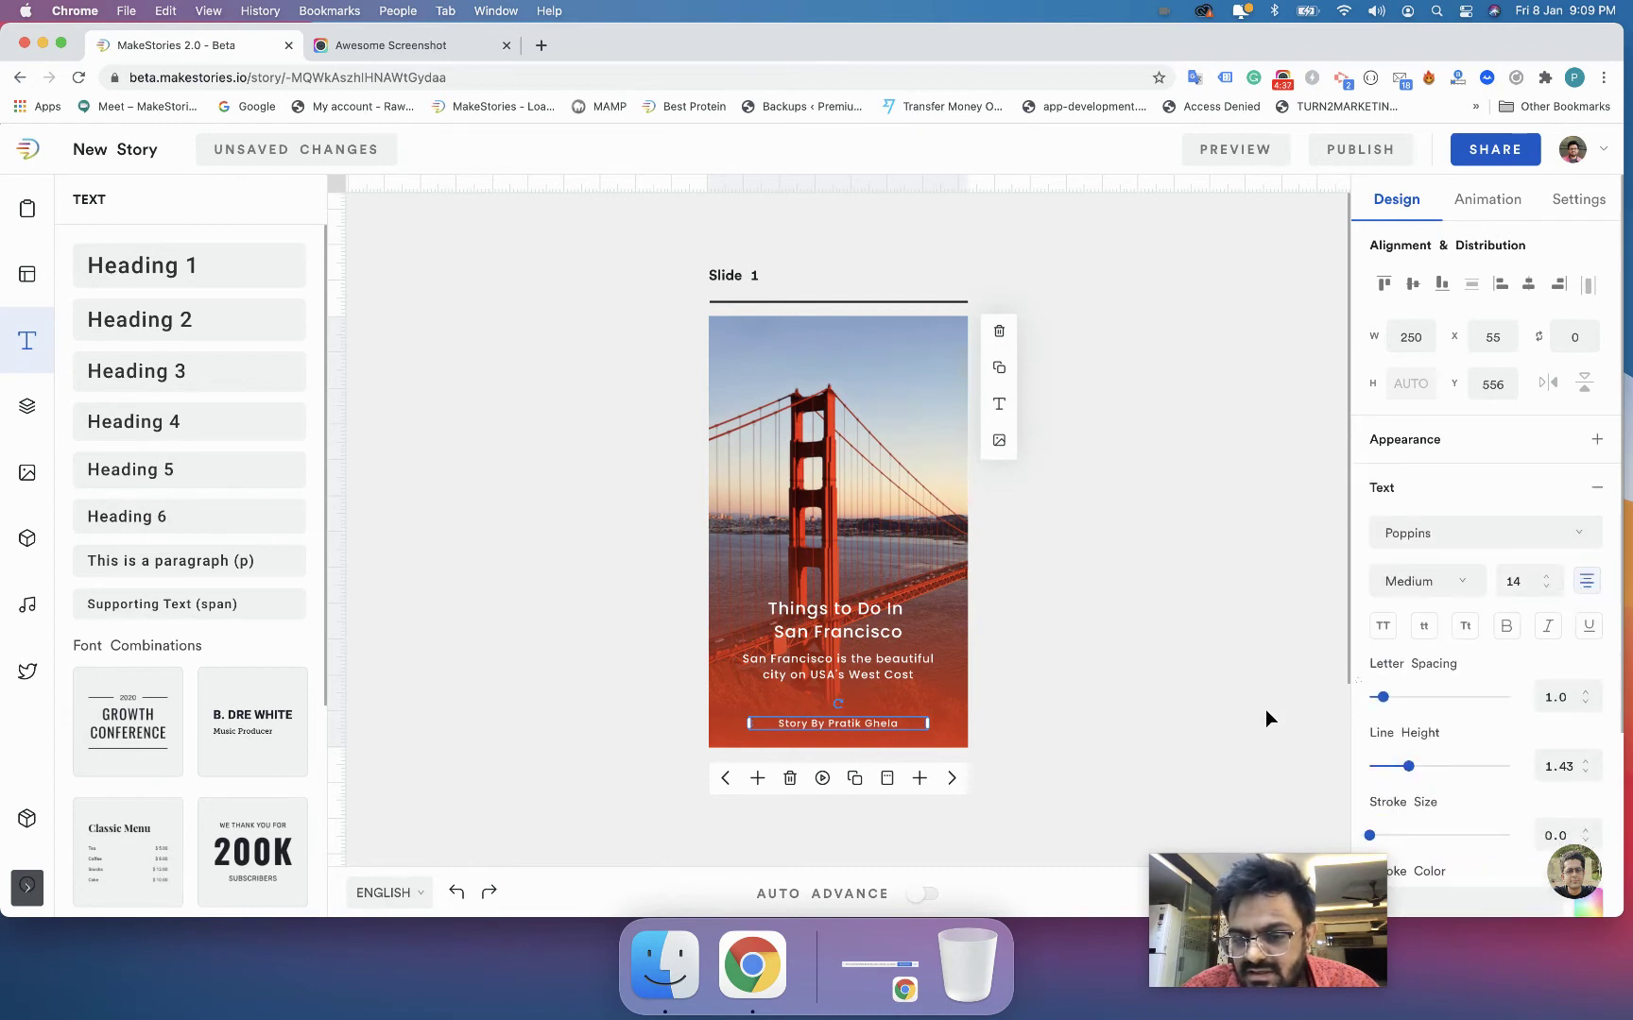
pyautogui.click(1213, 709)
pyautogui.moveTo(881, 723); pyautogui.dragTo(882, 703)
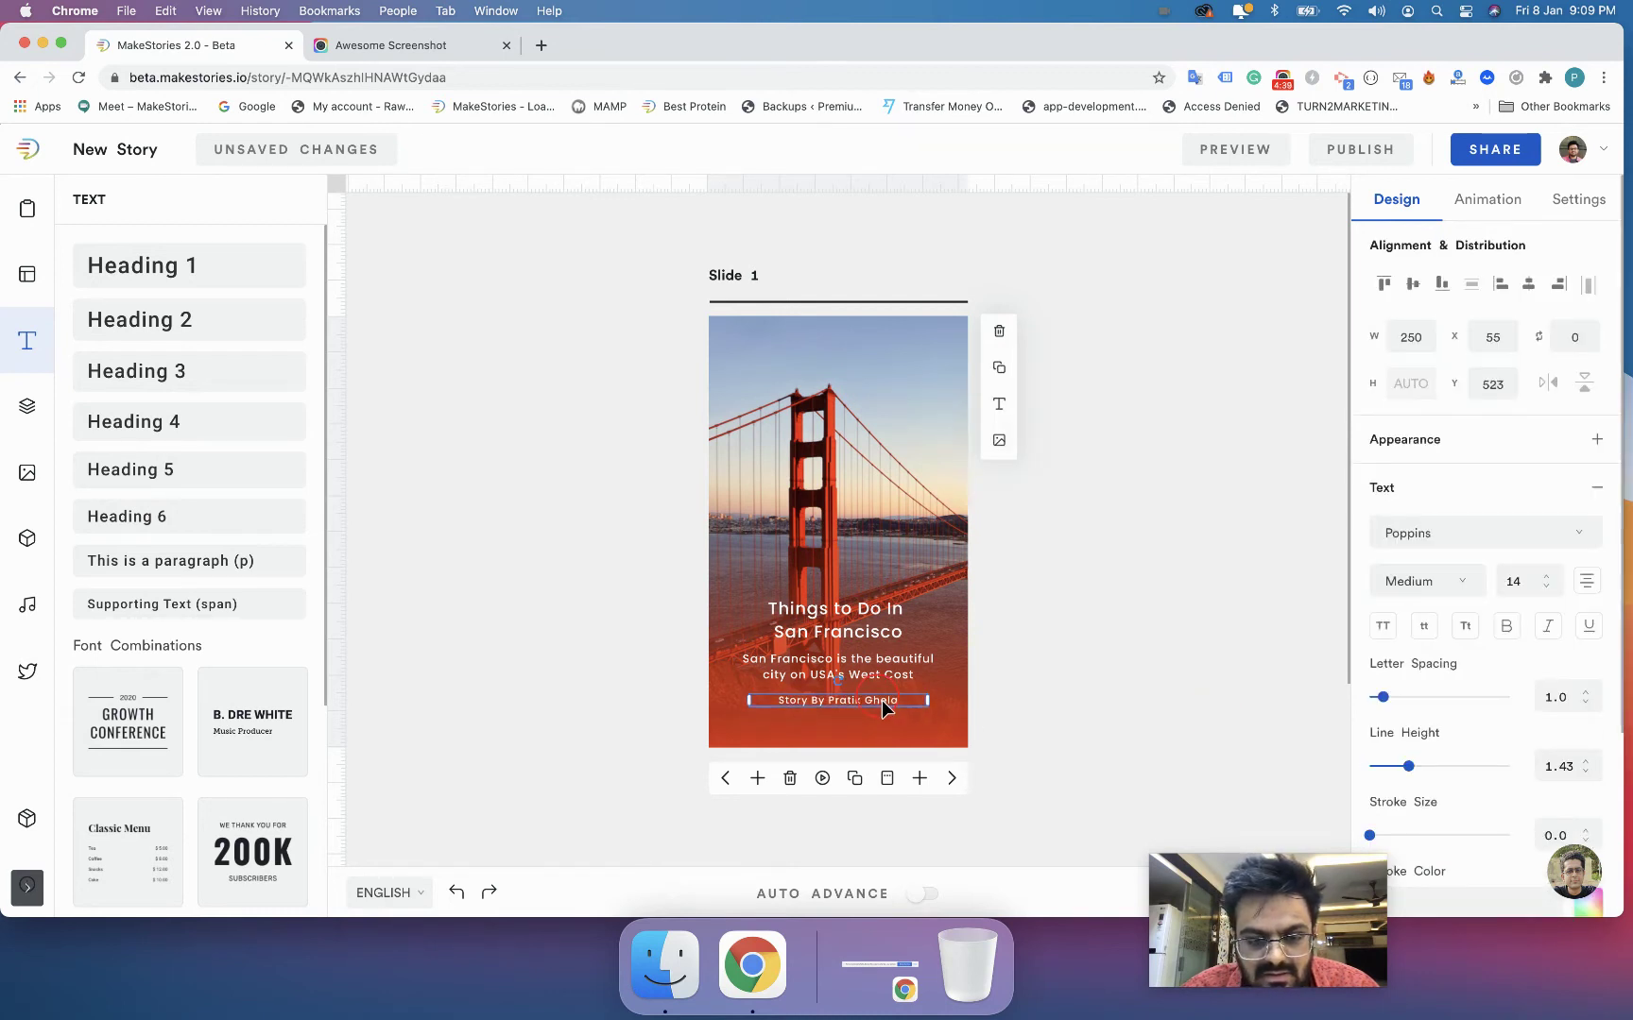
# Enlarge the title font to 27.5 and fine-tune the title and credit positions
pyautogui.click(836, 619)
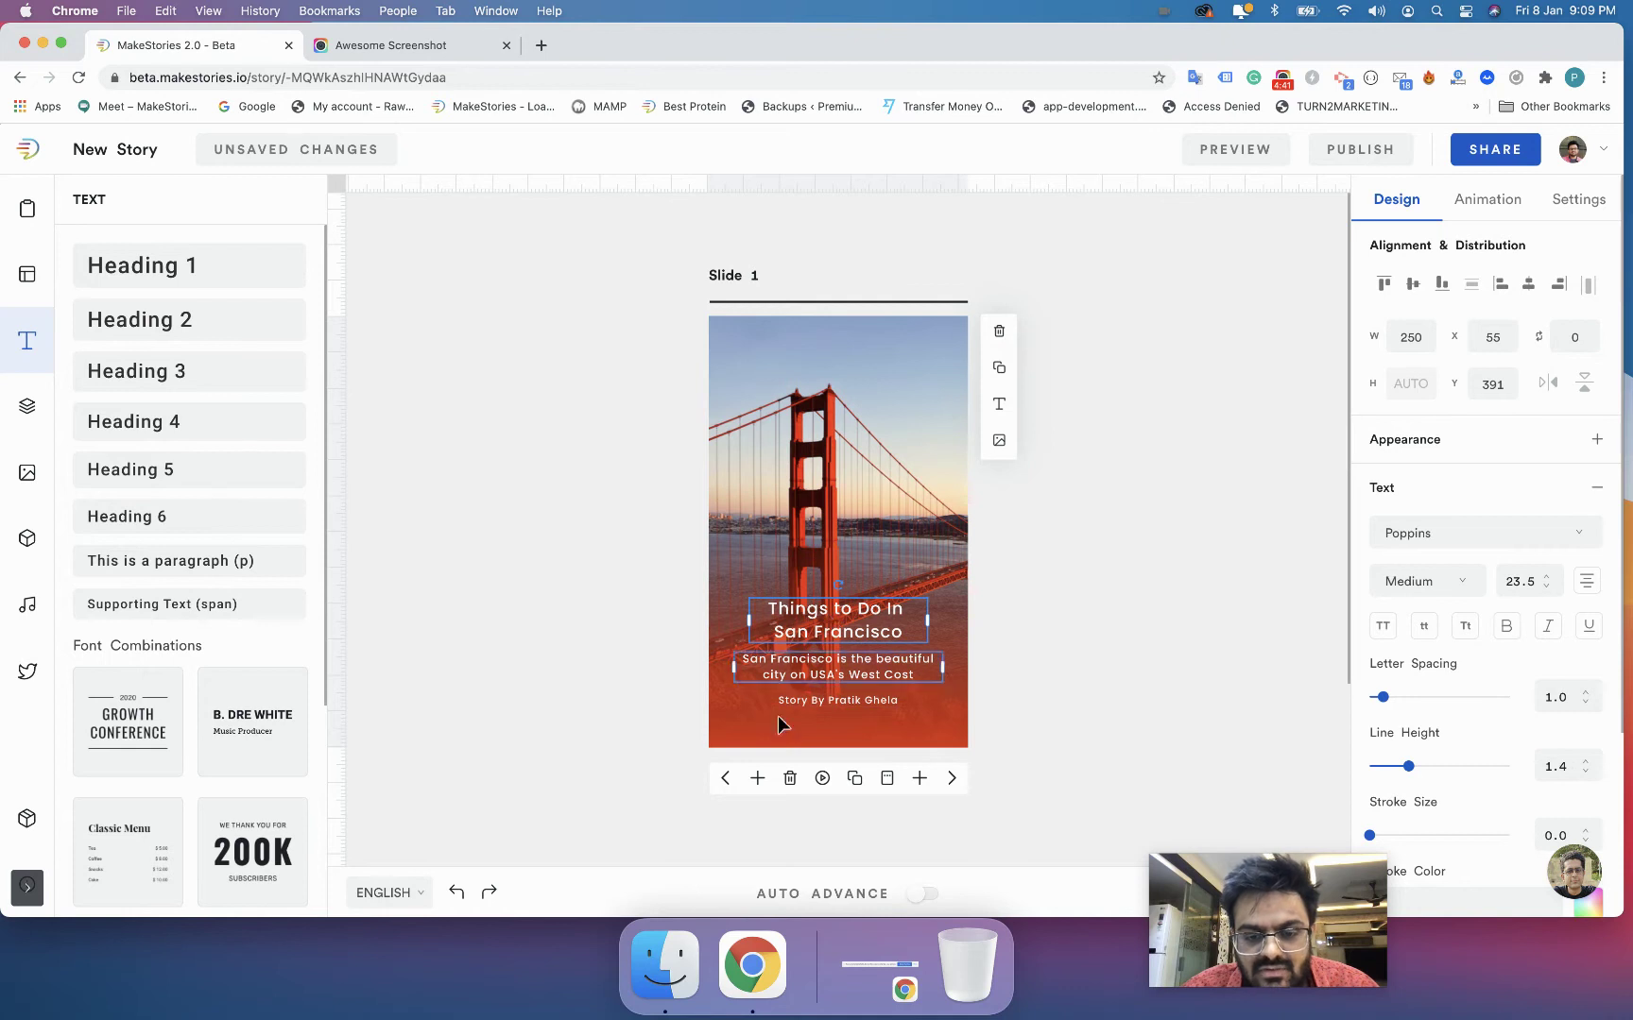
pyautogui.click(1532, 591)
pyautogui.press('Up')
pyautogui.press('Up')
pyautogui.press('Up')
pyautogui.press('Up')
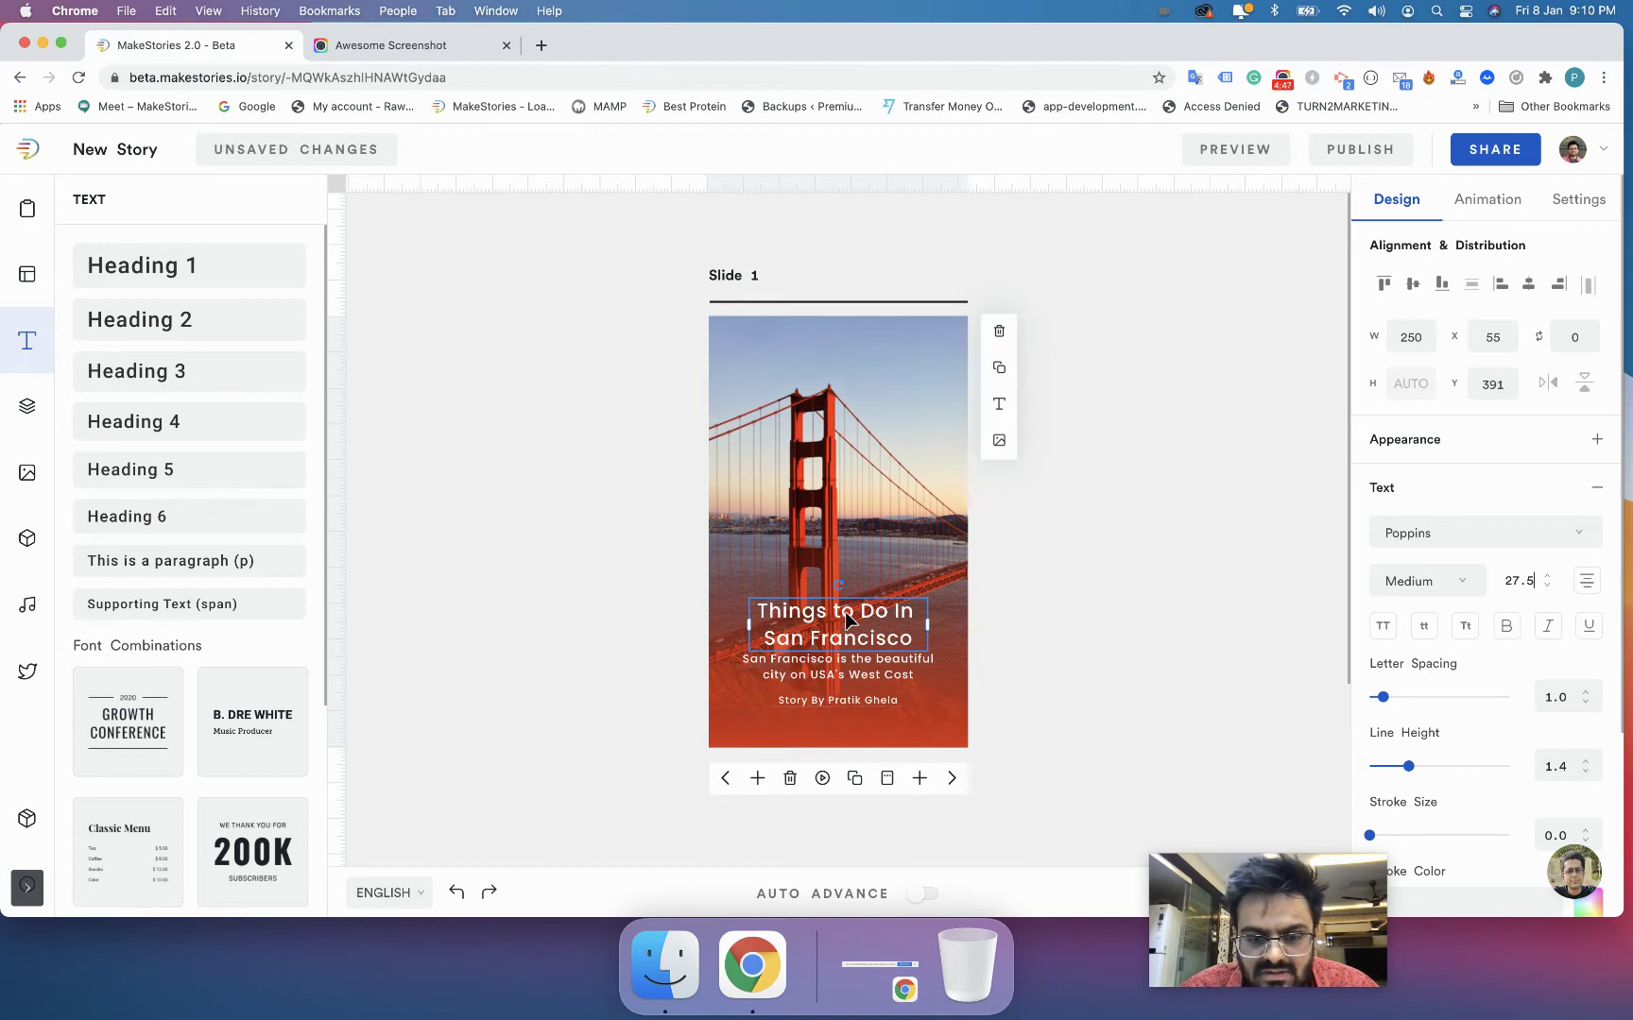
pyautogui.press('Return')
pyautogui.click(1058, 631)
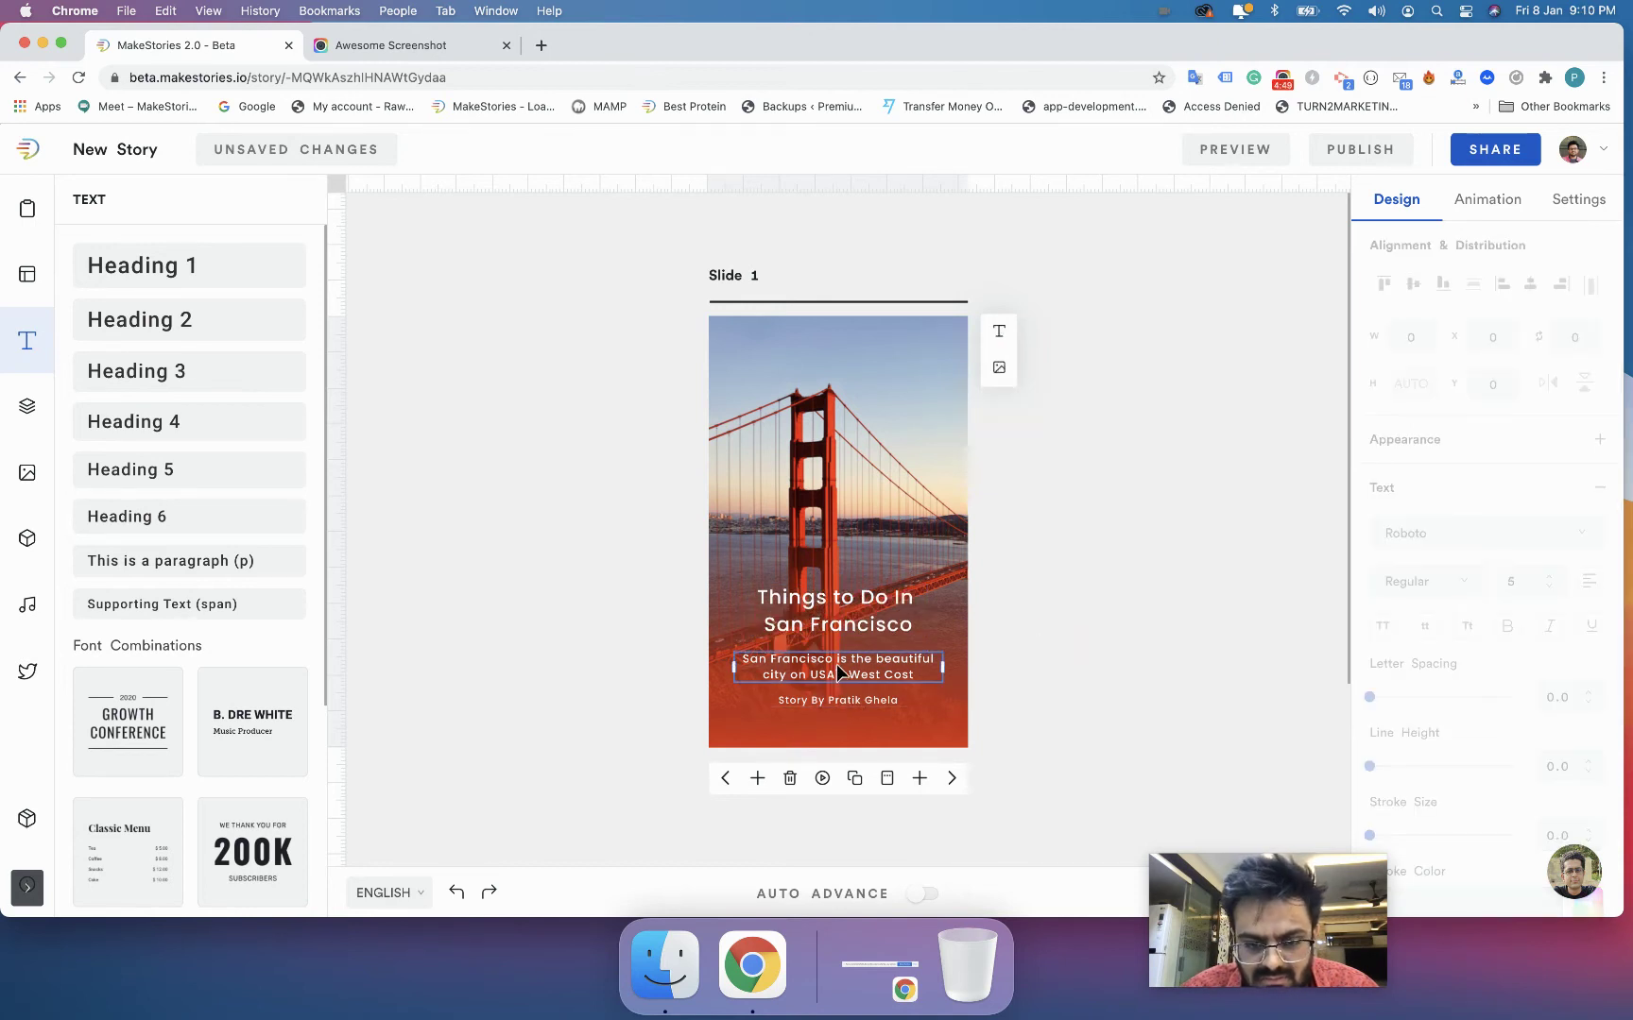
pyautogui.moveTo(830, 701)
pyautogui.mouseDown()
pyautogui.moveTo(830, 715)
pyautogui.moveTo(839, 684)
pyautogui.moveTo(843, 723)
pyautogui.moveTo(844, 695)
pyautogui.mouseUp()
pyautogui.moveTo(840, 634); pyautogui.dragTo(840, 653)
pyautogui.click(858, 759)
pyautogui.scroll(3, 697, 699)
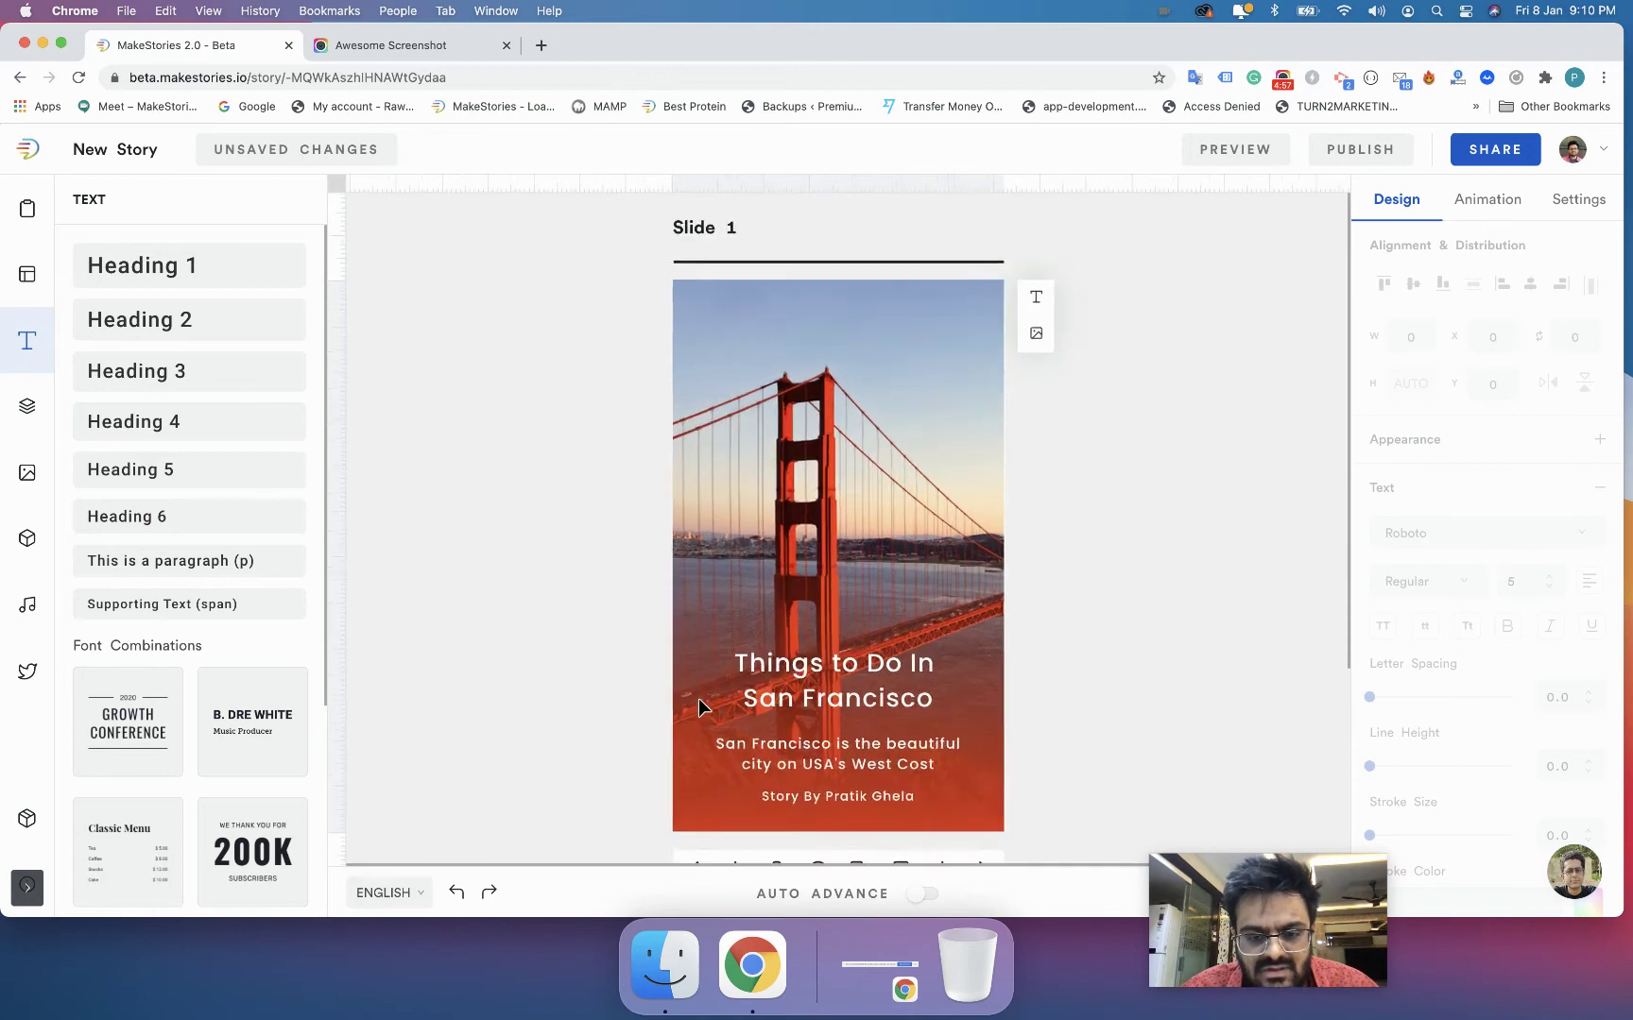
pyautogui.scroll(-1, 812, 639)
pyautogui.click(812, 640)
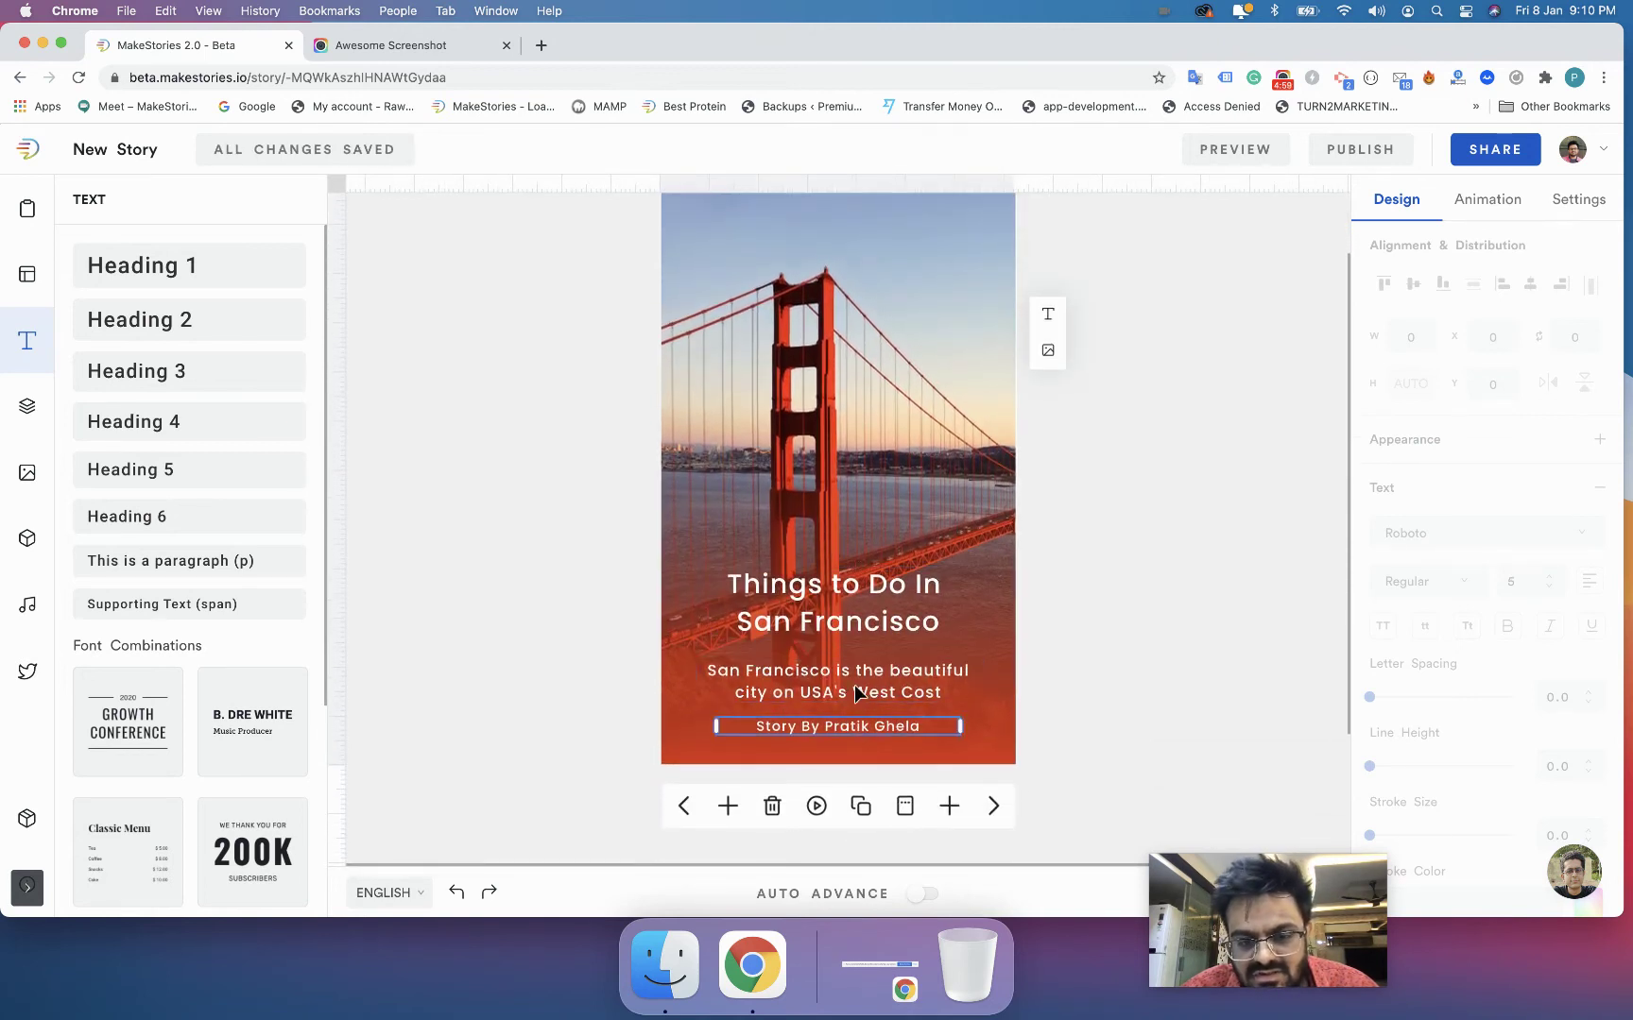
pyautogui.scroll(1, 797, 667)
pyautogui.scroll(-3, 796, 667)
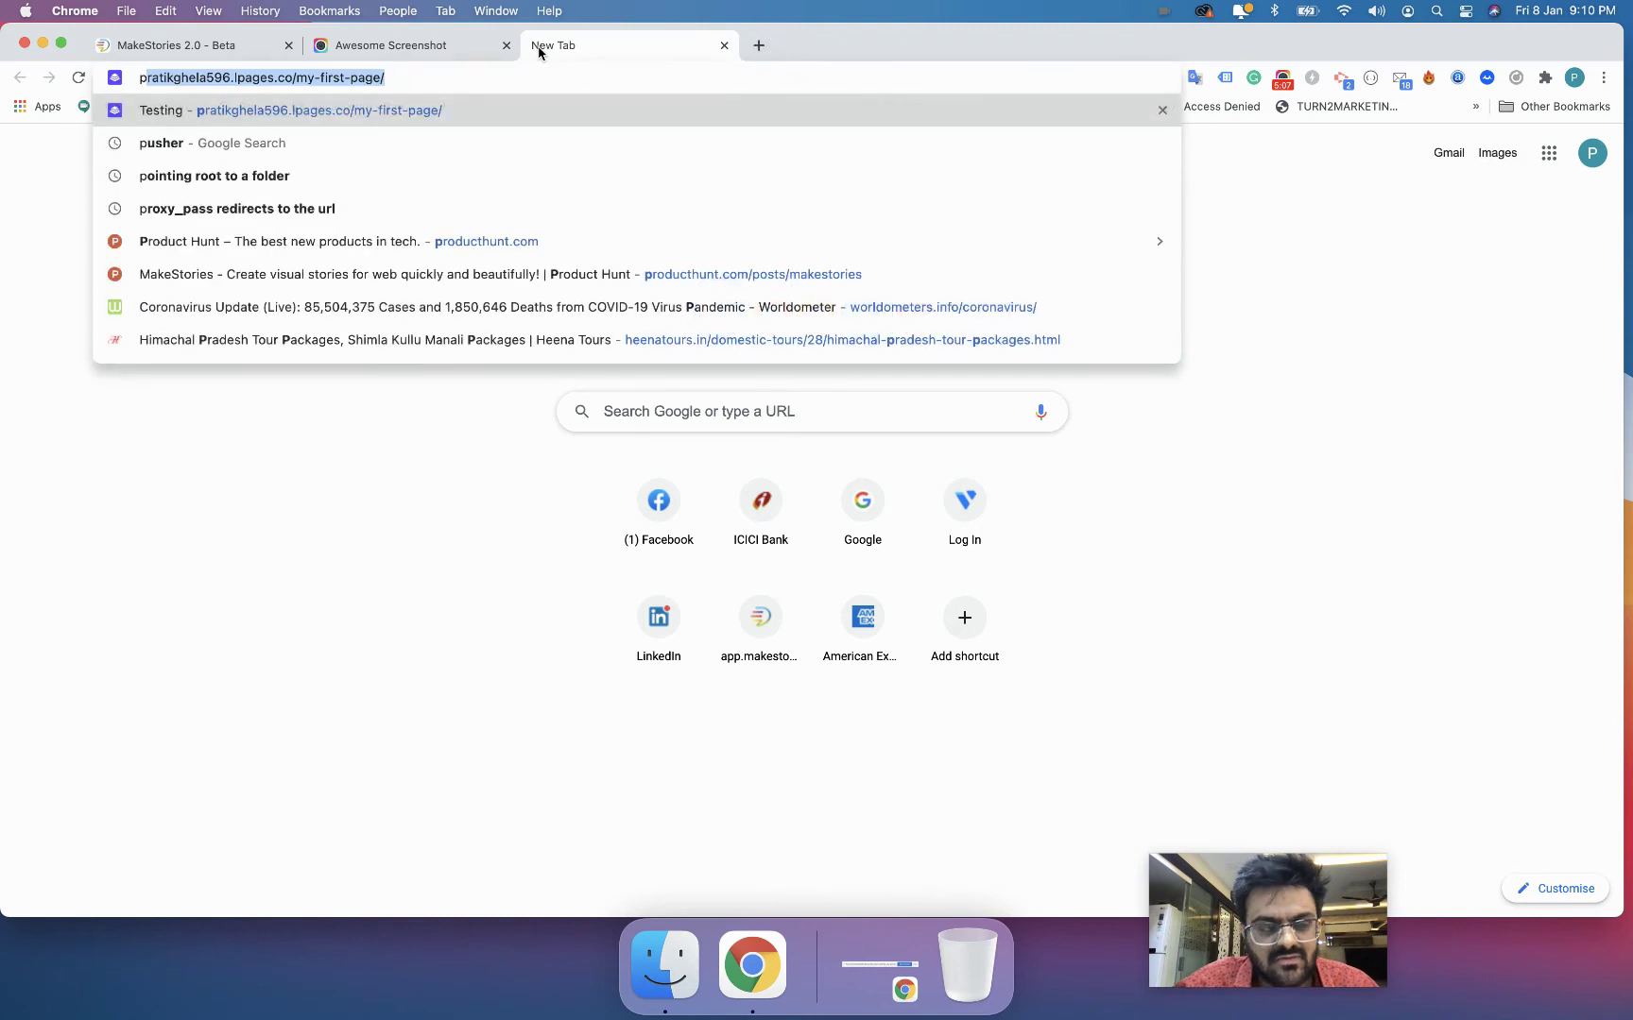
# Load the personal site address in a new Chrome tab
pyautogui.write('m')
pyautogui.press('Return')
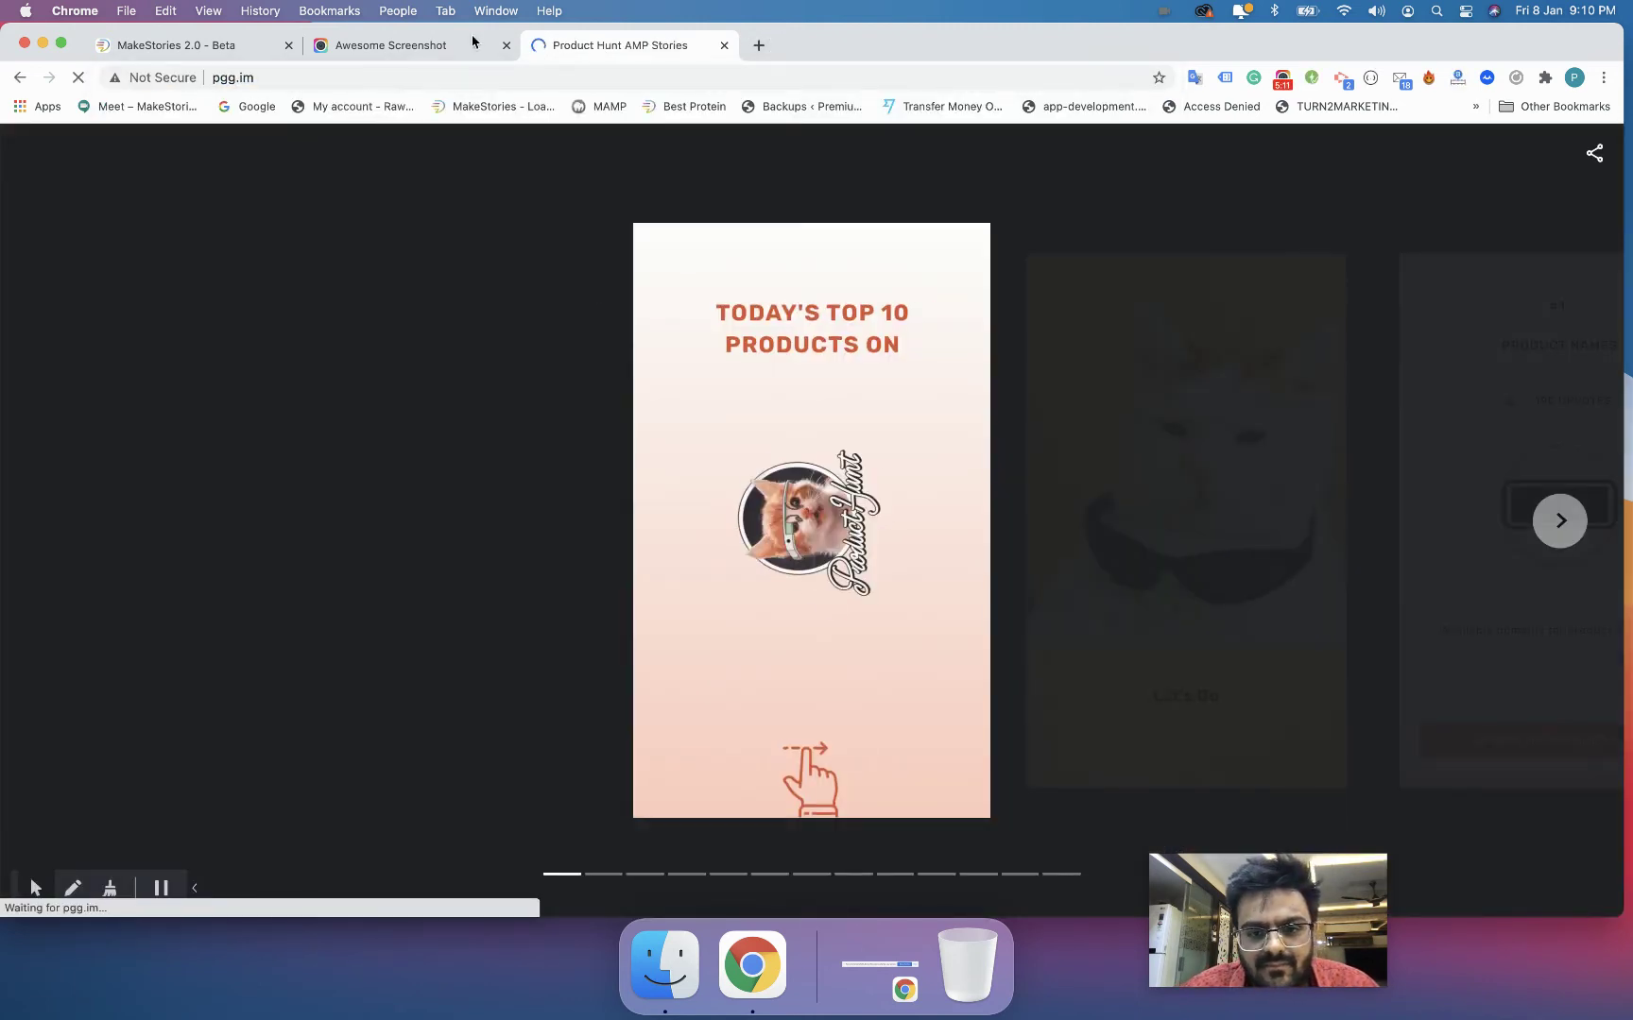
pyautogui.click(447, 80)
pyautogui.press('super+w')
pyautogui.press('super+t')
pyautogui.write('h')
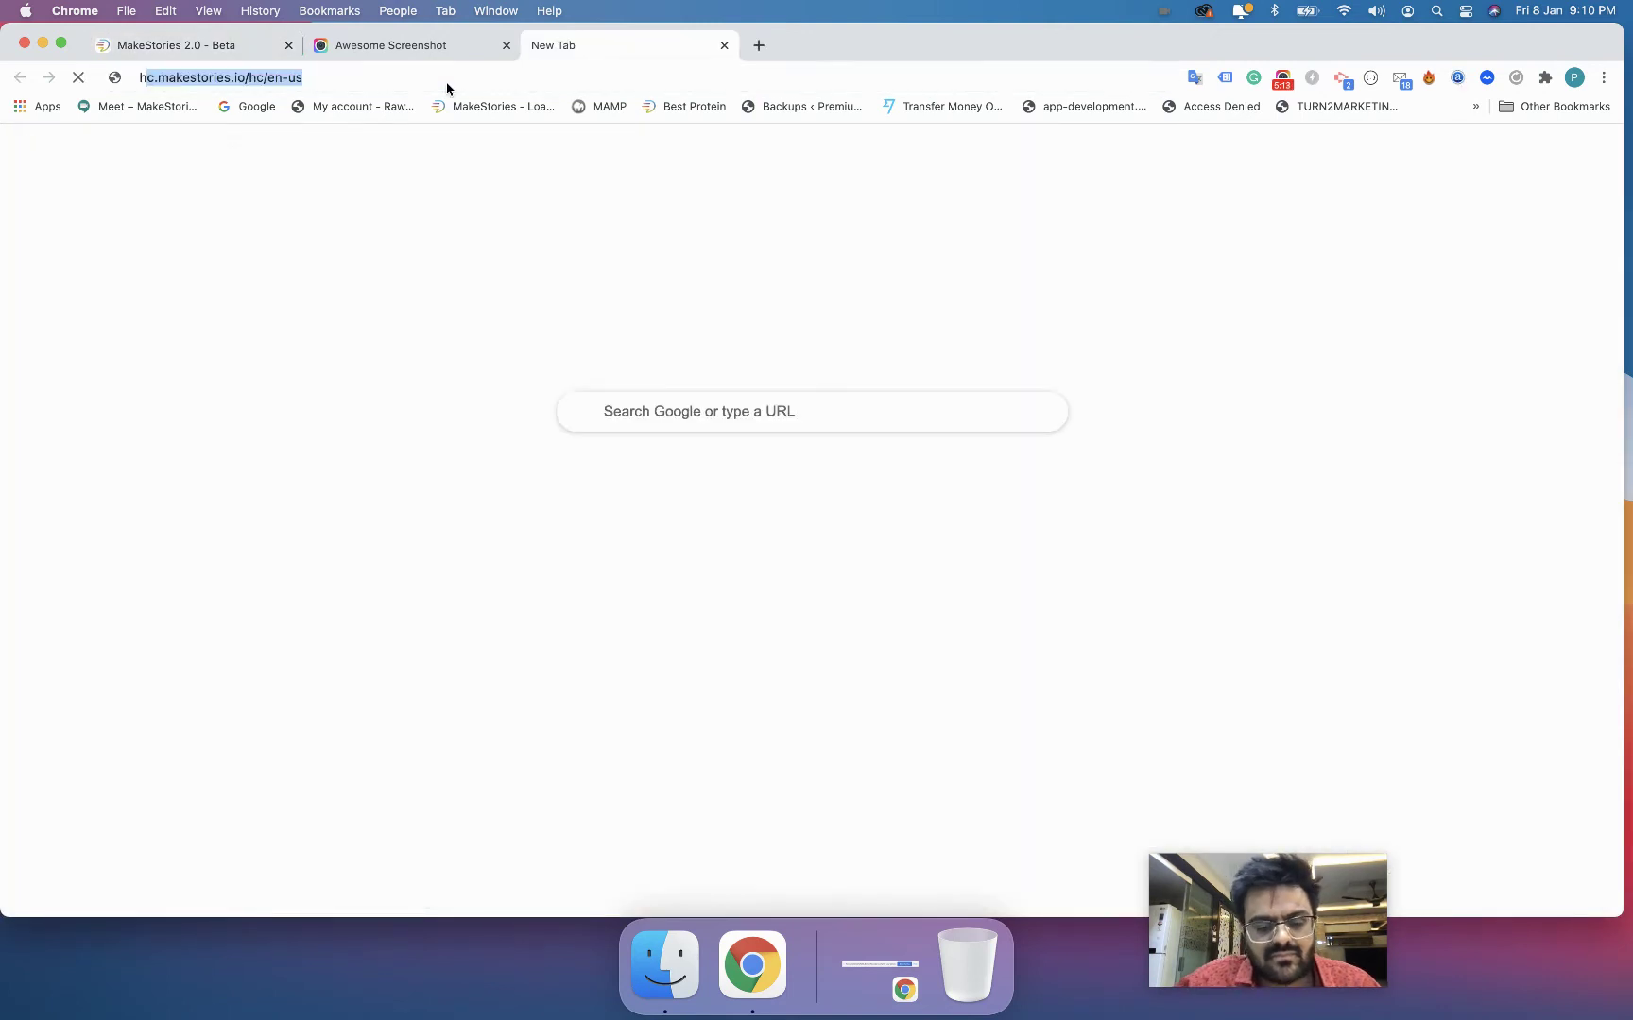
pyautogui.write('ttps://pgg.im')
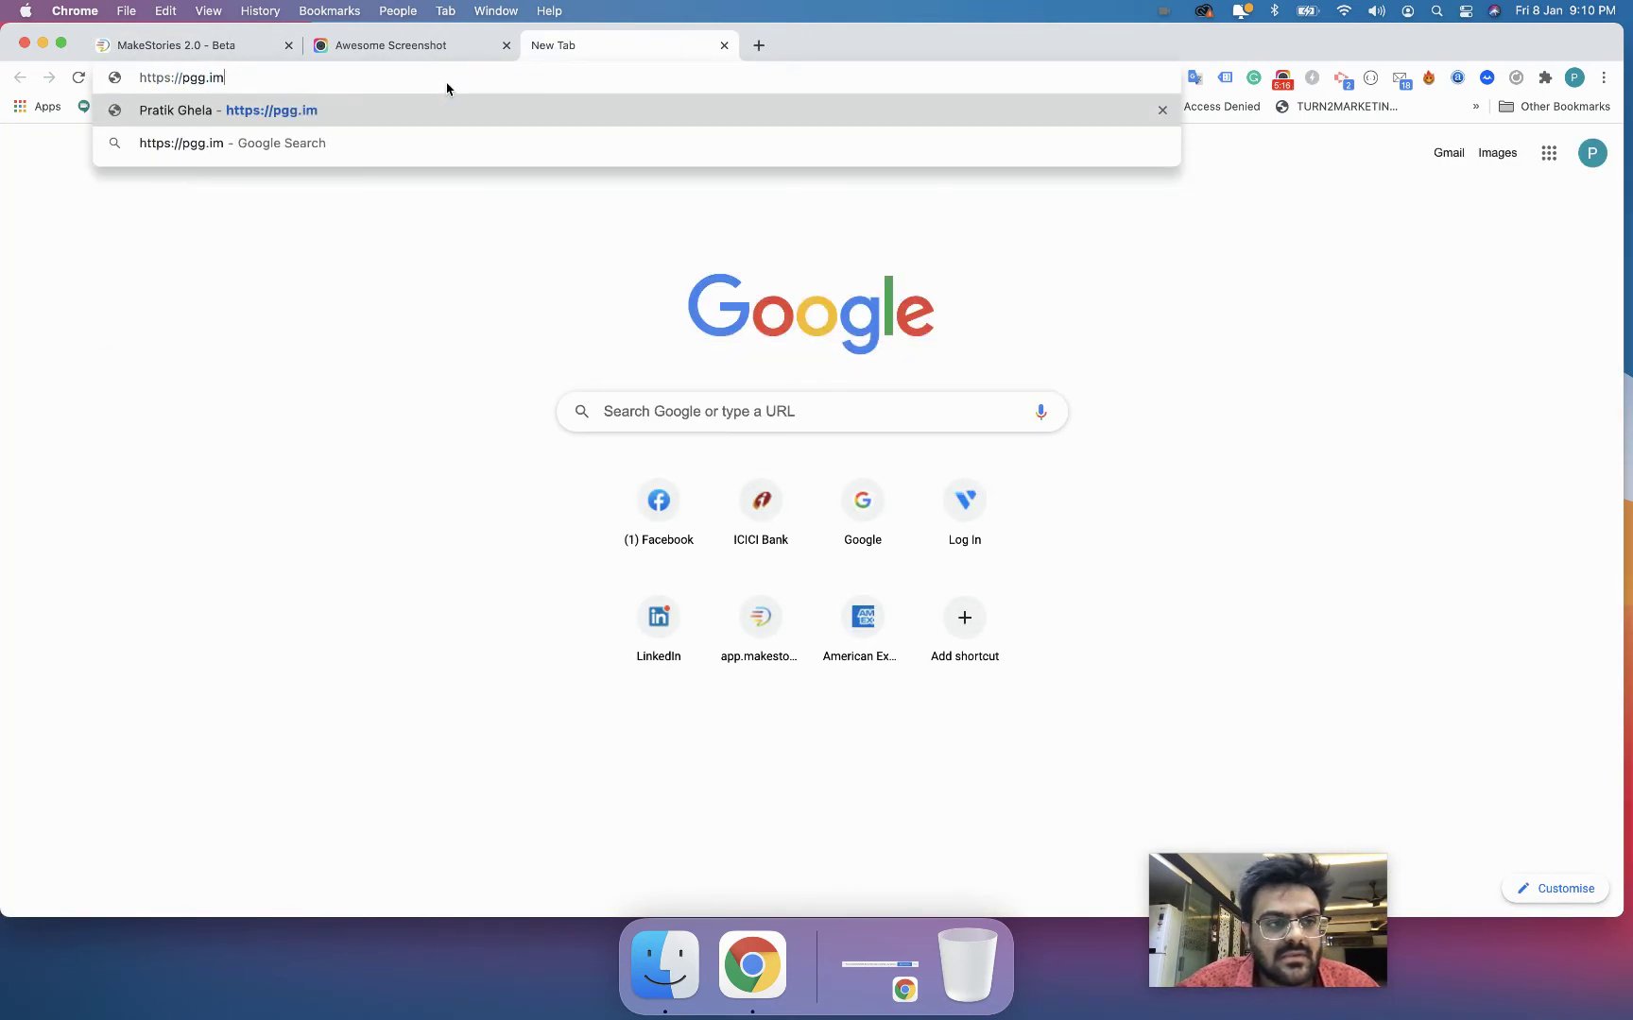
pyautogui.press('Return')
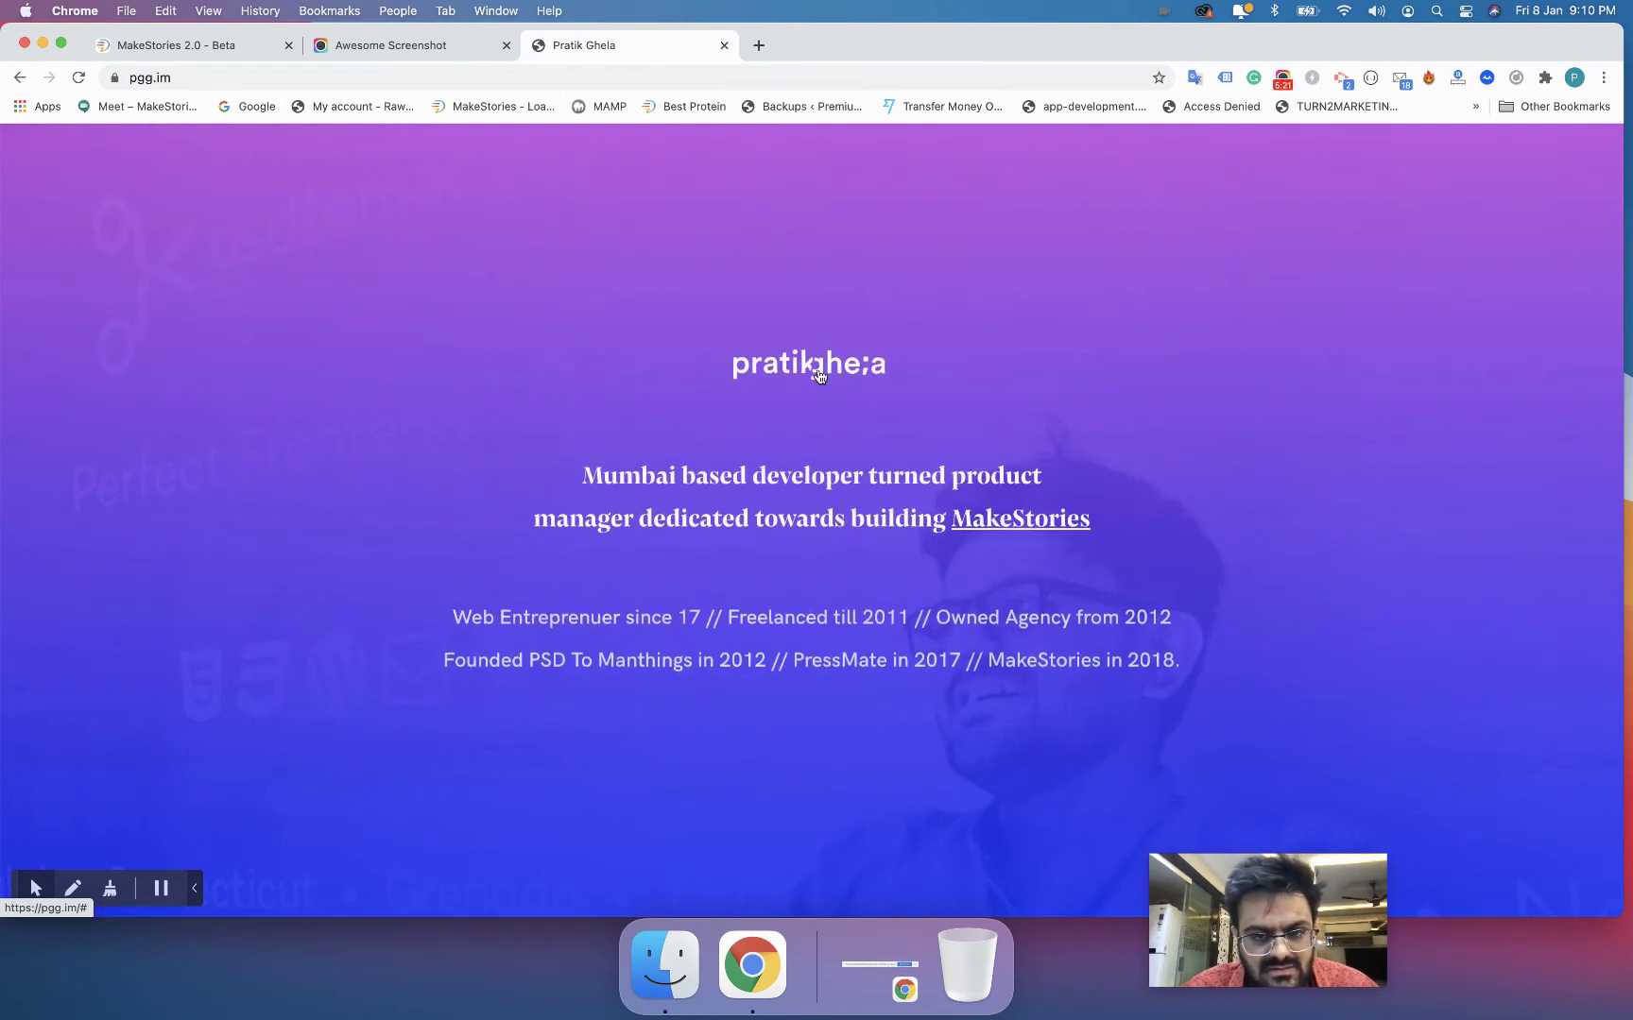
# Close the personal site tab and switch back to the MakeStories editor
pyautogui.press('super+w')
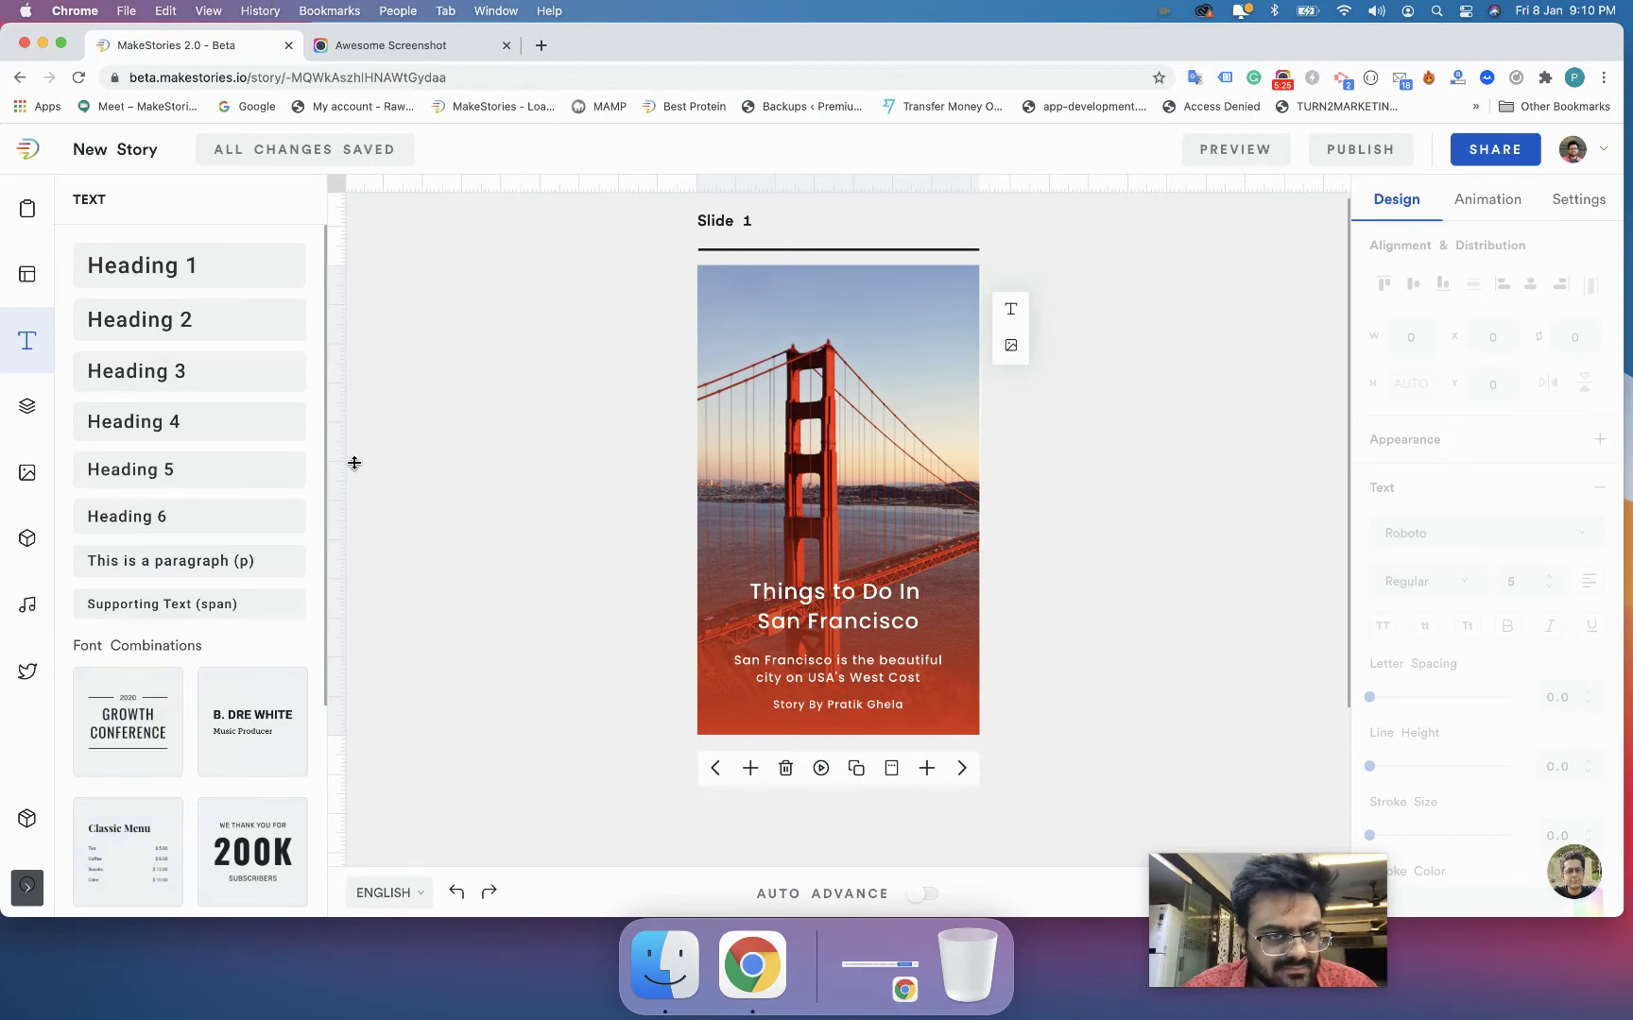
pyautogui.press('super+shift+t')
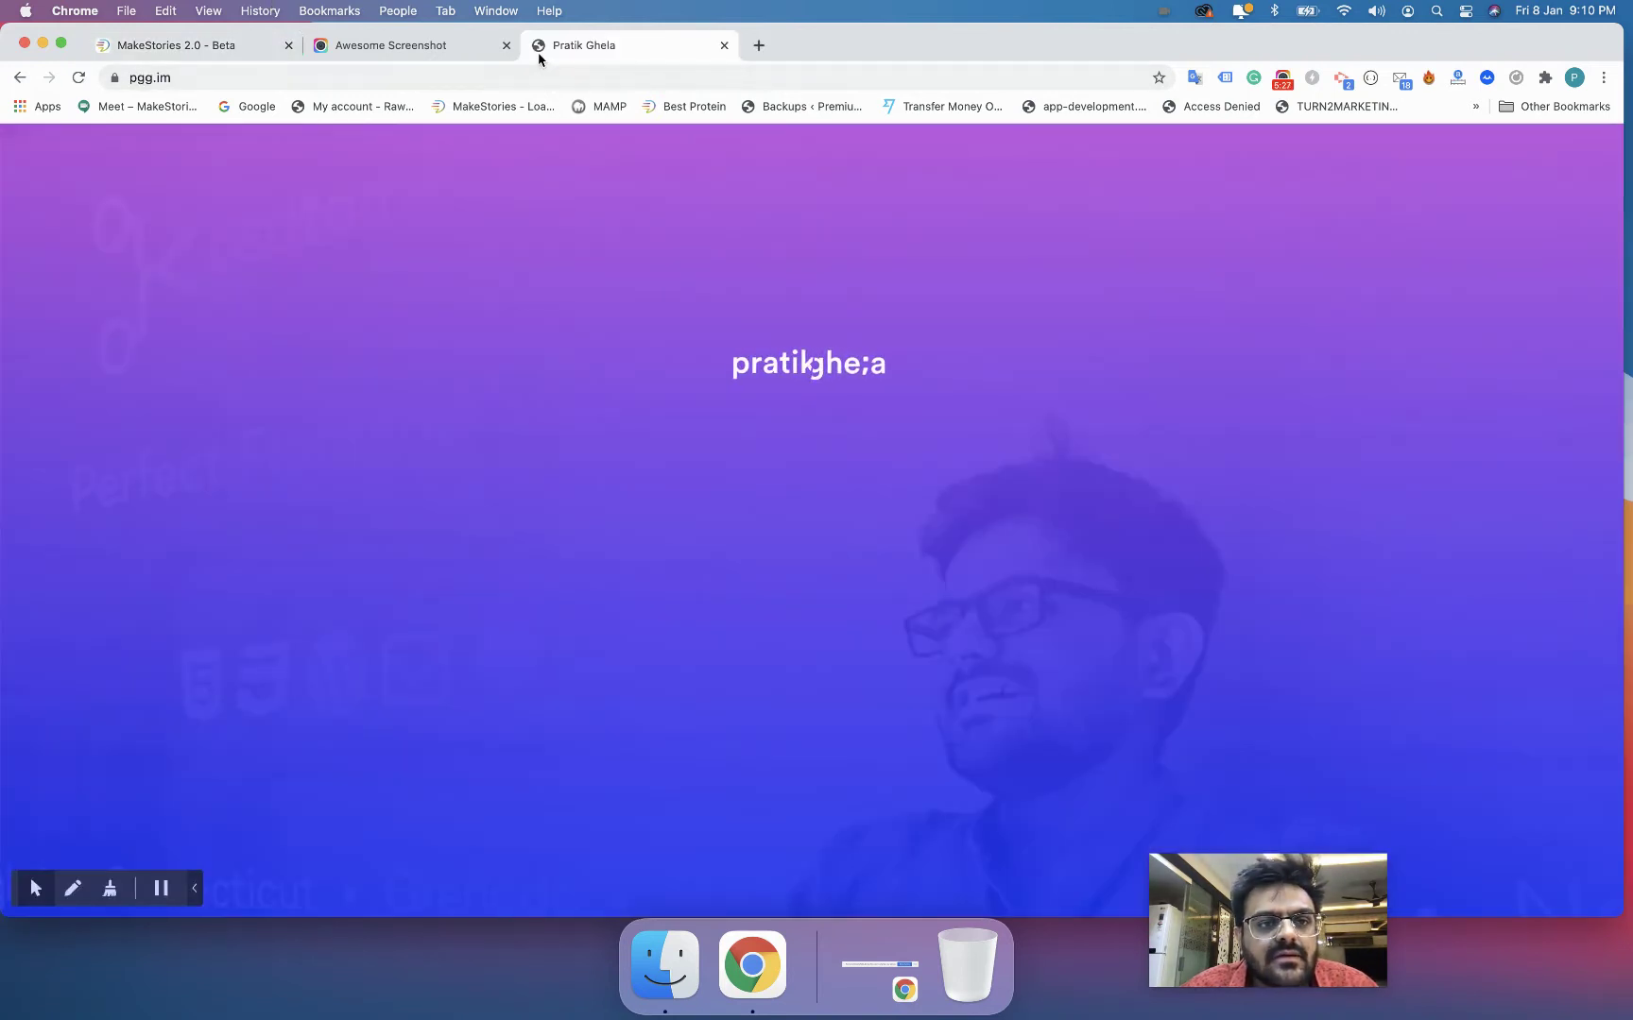
pyautogui.press('super+w')
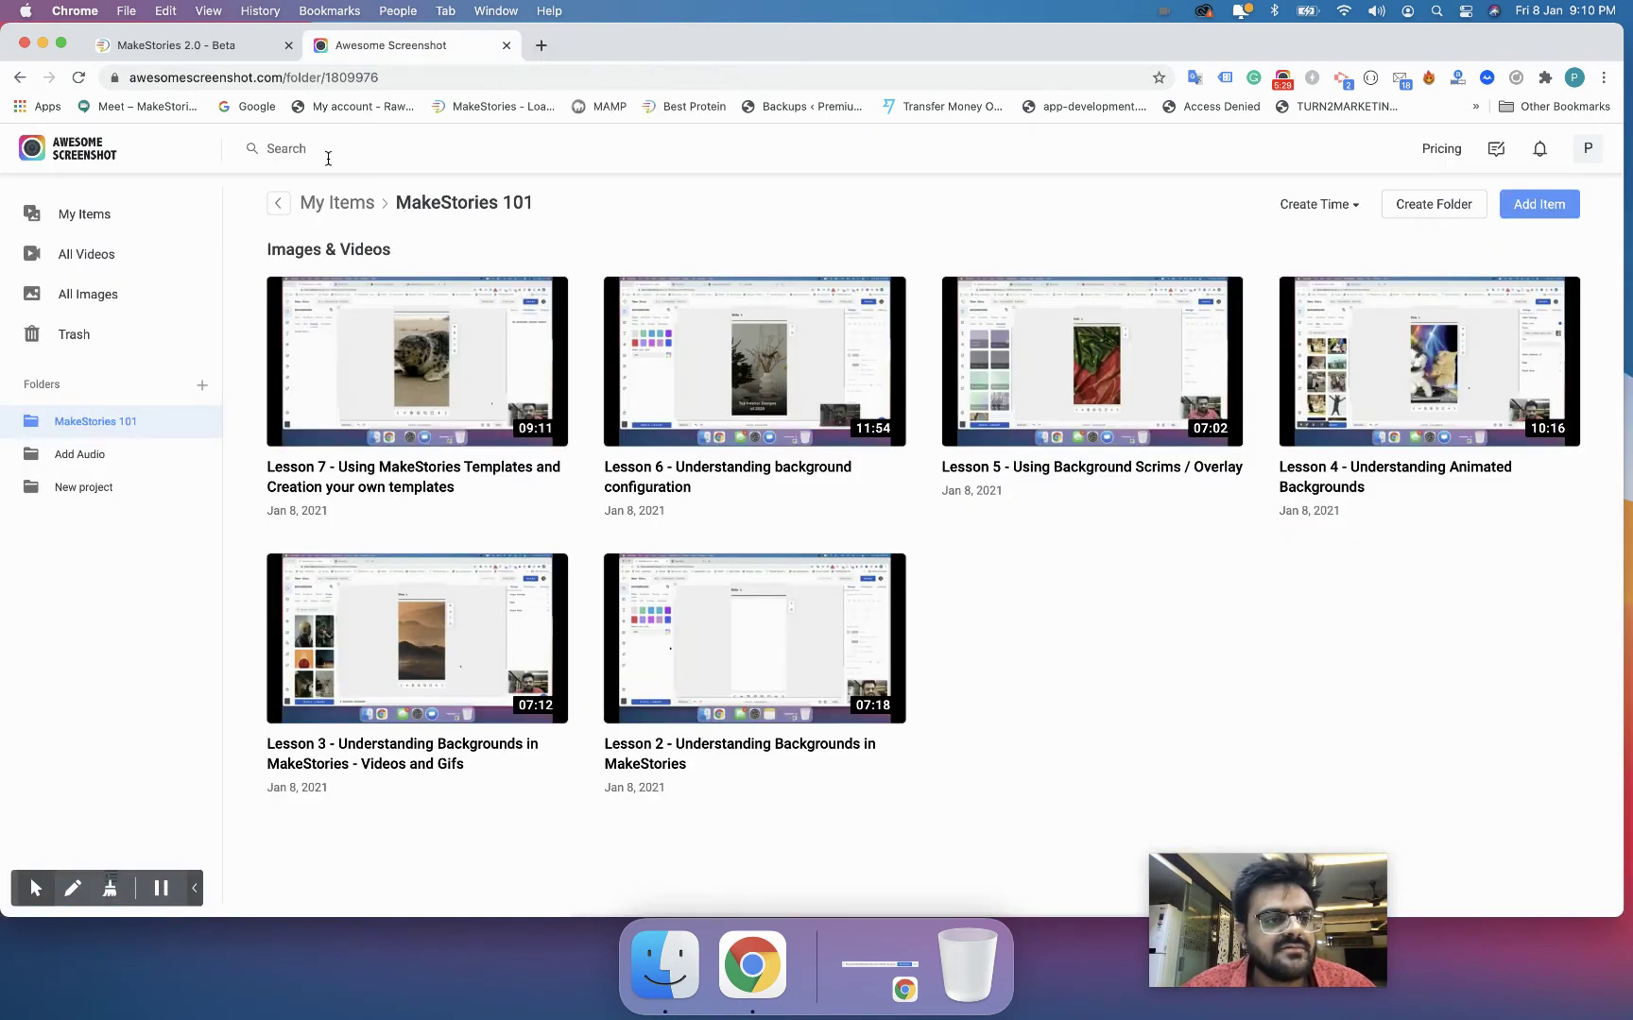
pyautogui.hotkey('ctrl', 'shift', 'Tab')
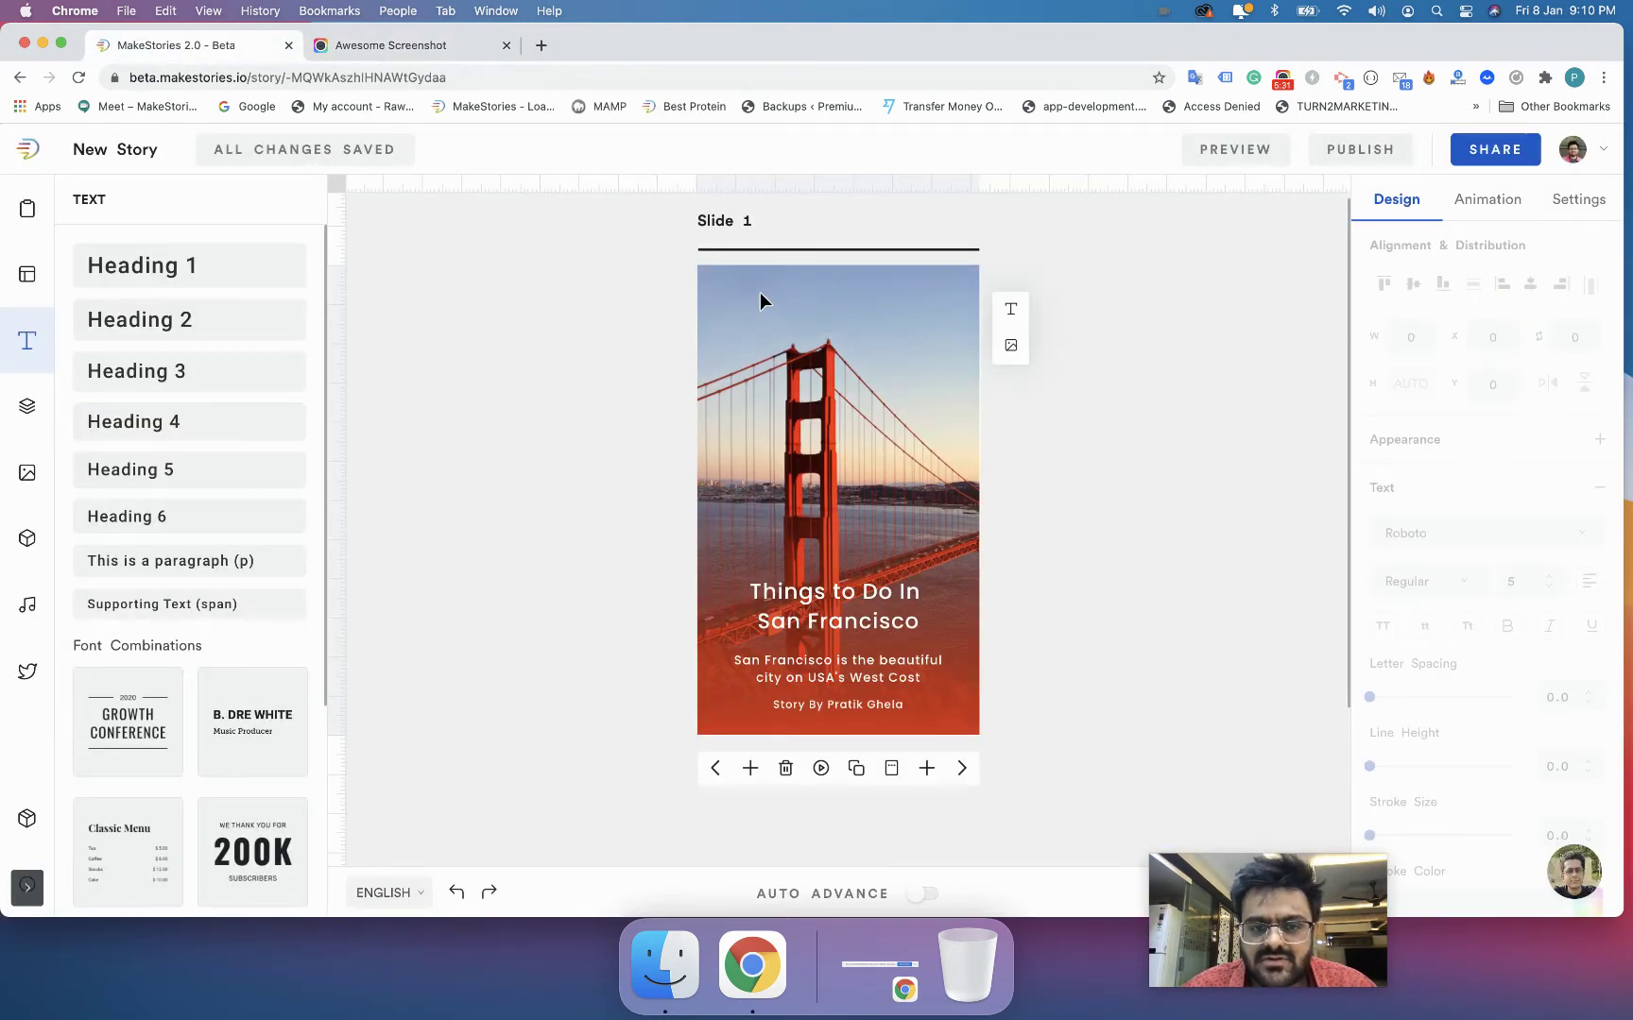
# Add a second overlay gradient stop, give it the same red, and move the middle stop toward the start
pyautogui.click(26, 208)
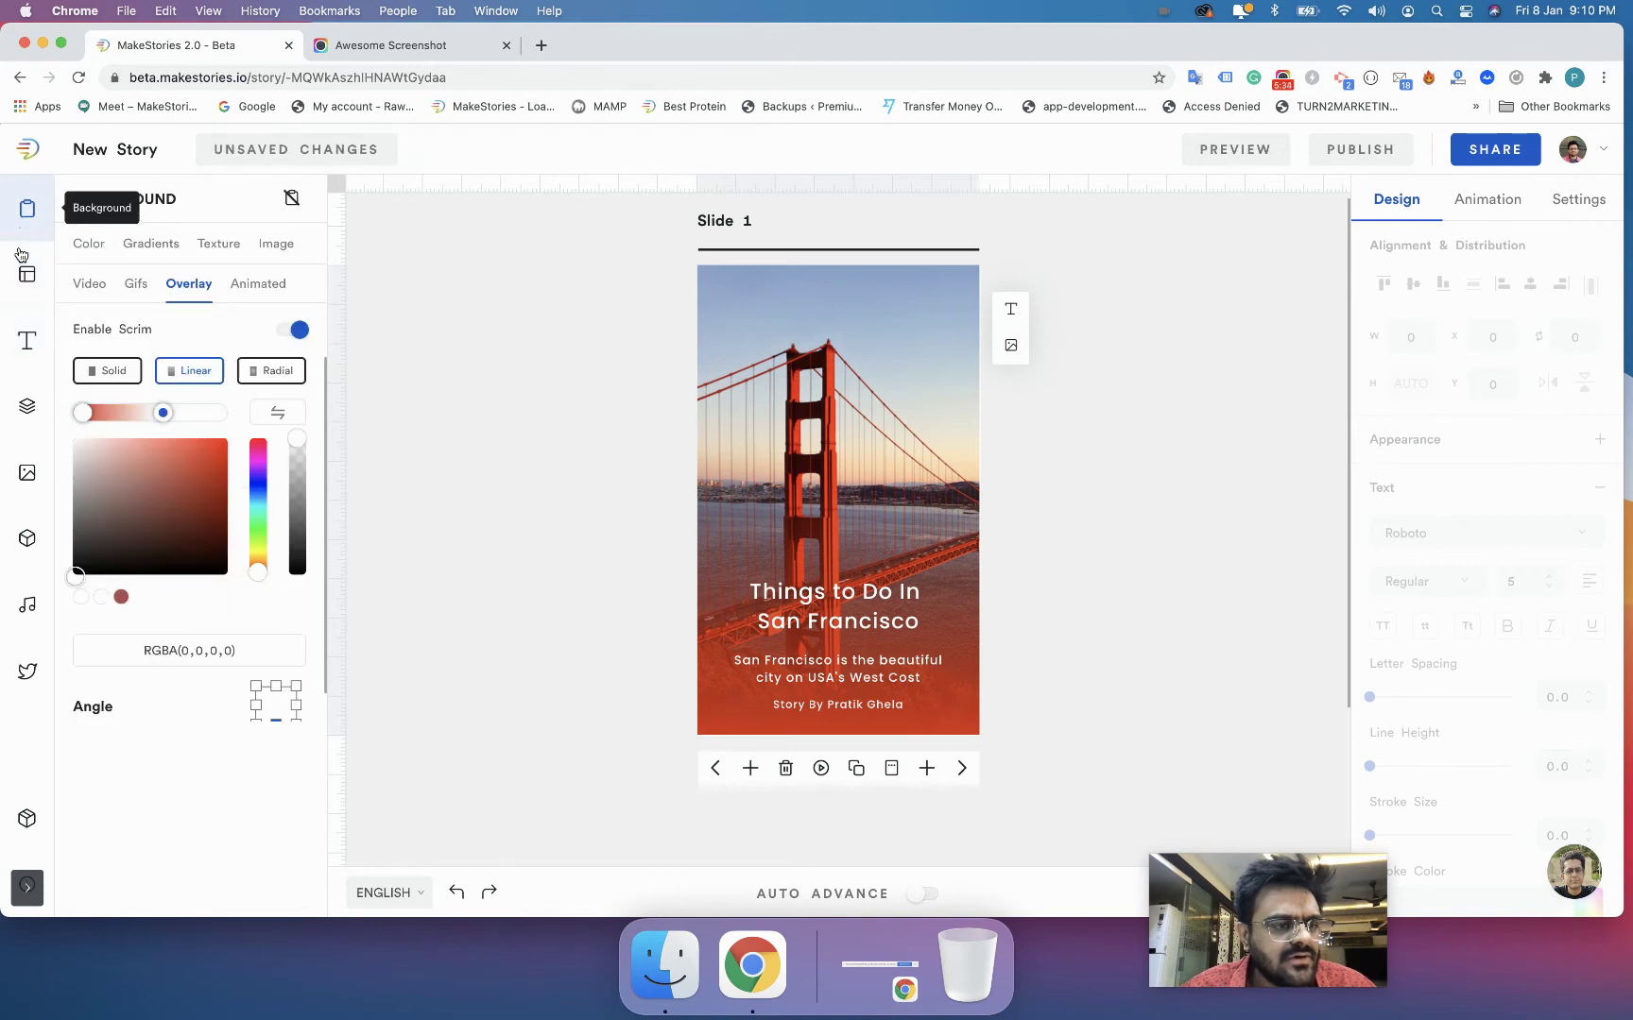
pyautogui.click(219, 413)
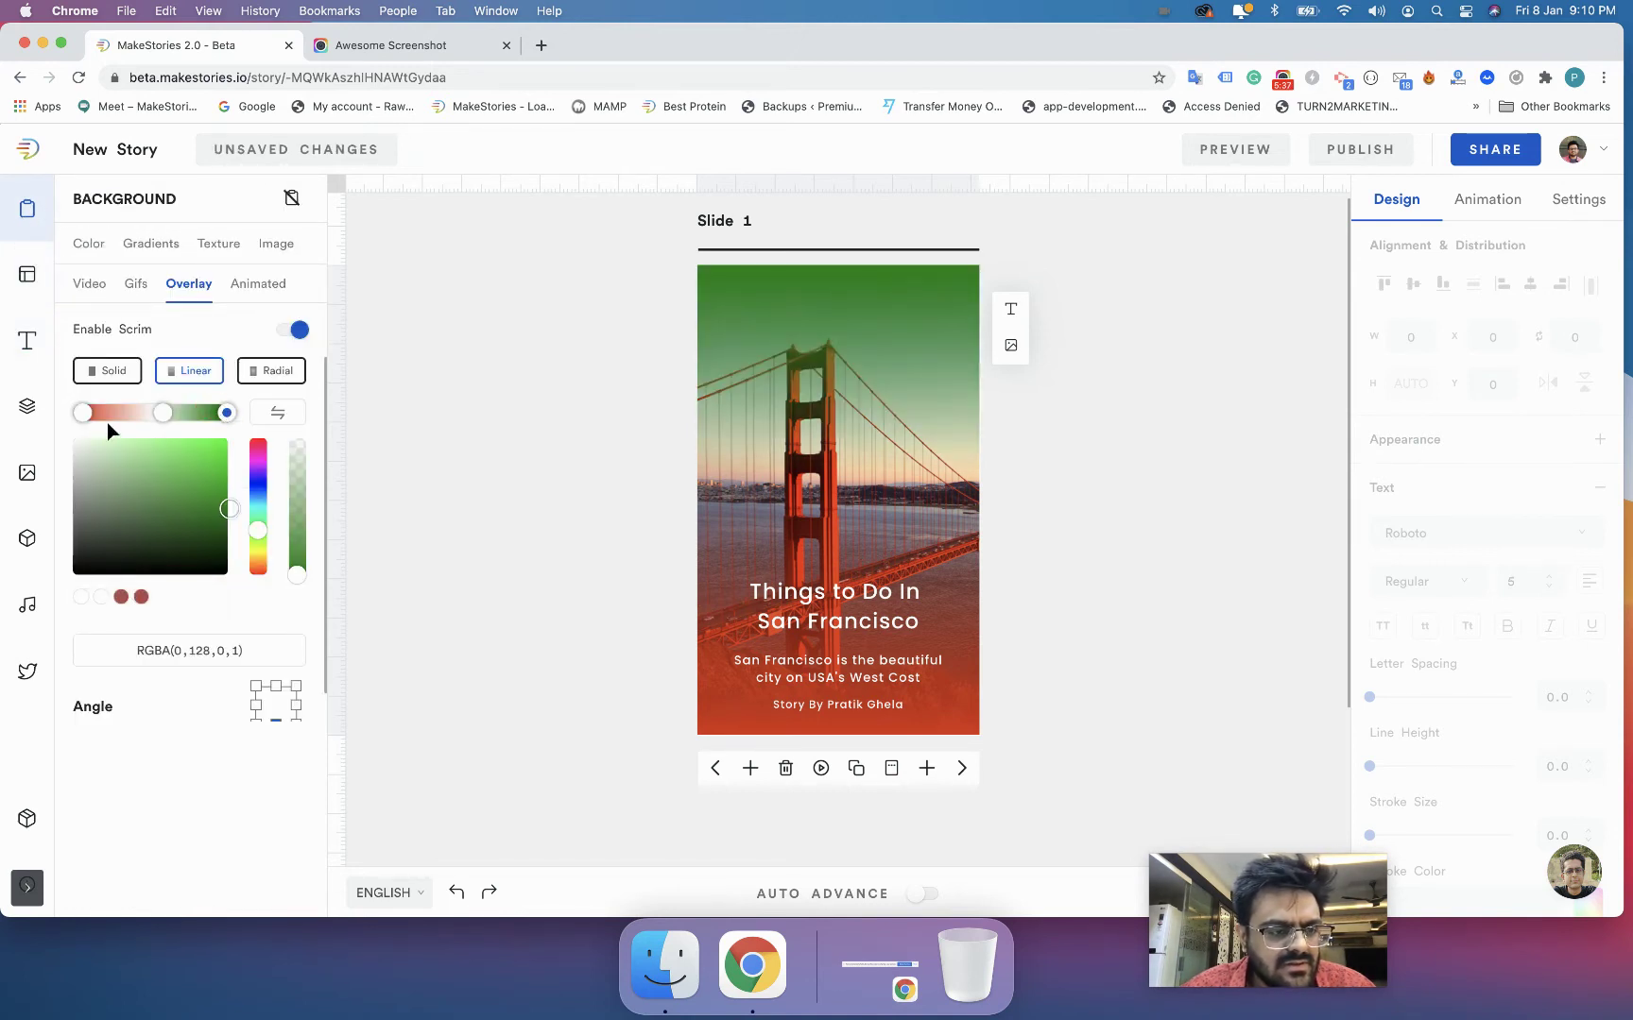
pyautogui.click(83, 410)
pyautogui.click(163, 646)
pyautogui.press('super+c')
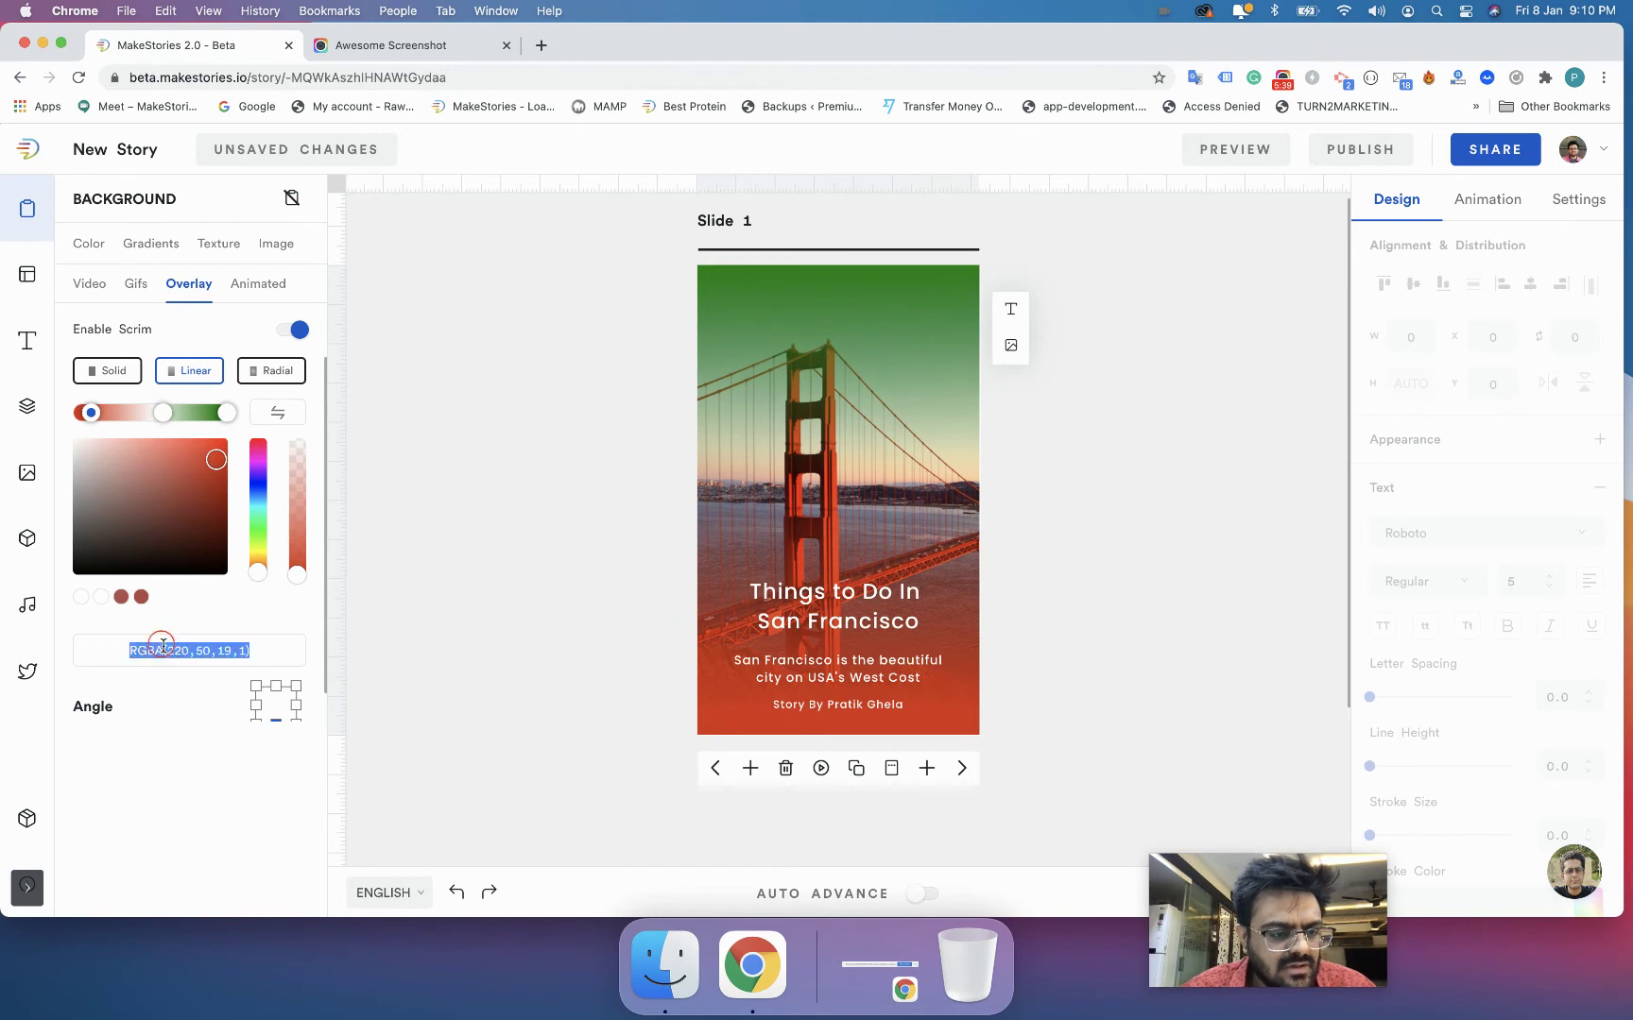
pyautogui.click(225, 414)
pyautogui.click(182, 645)
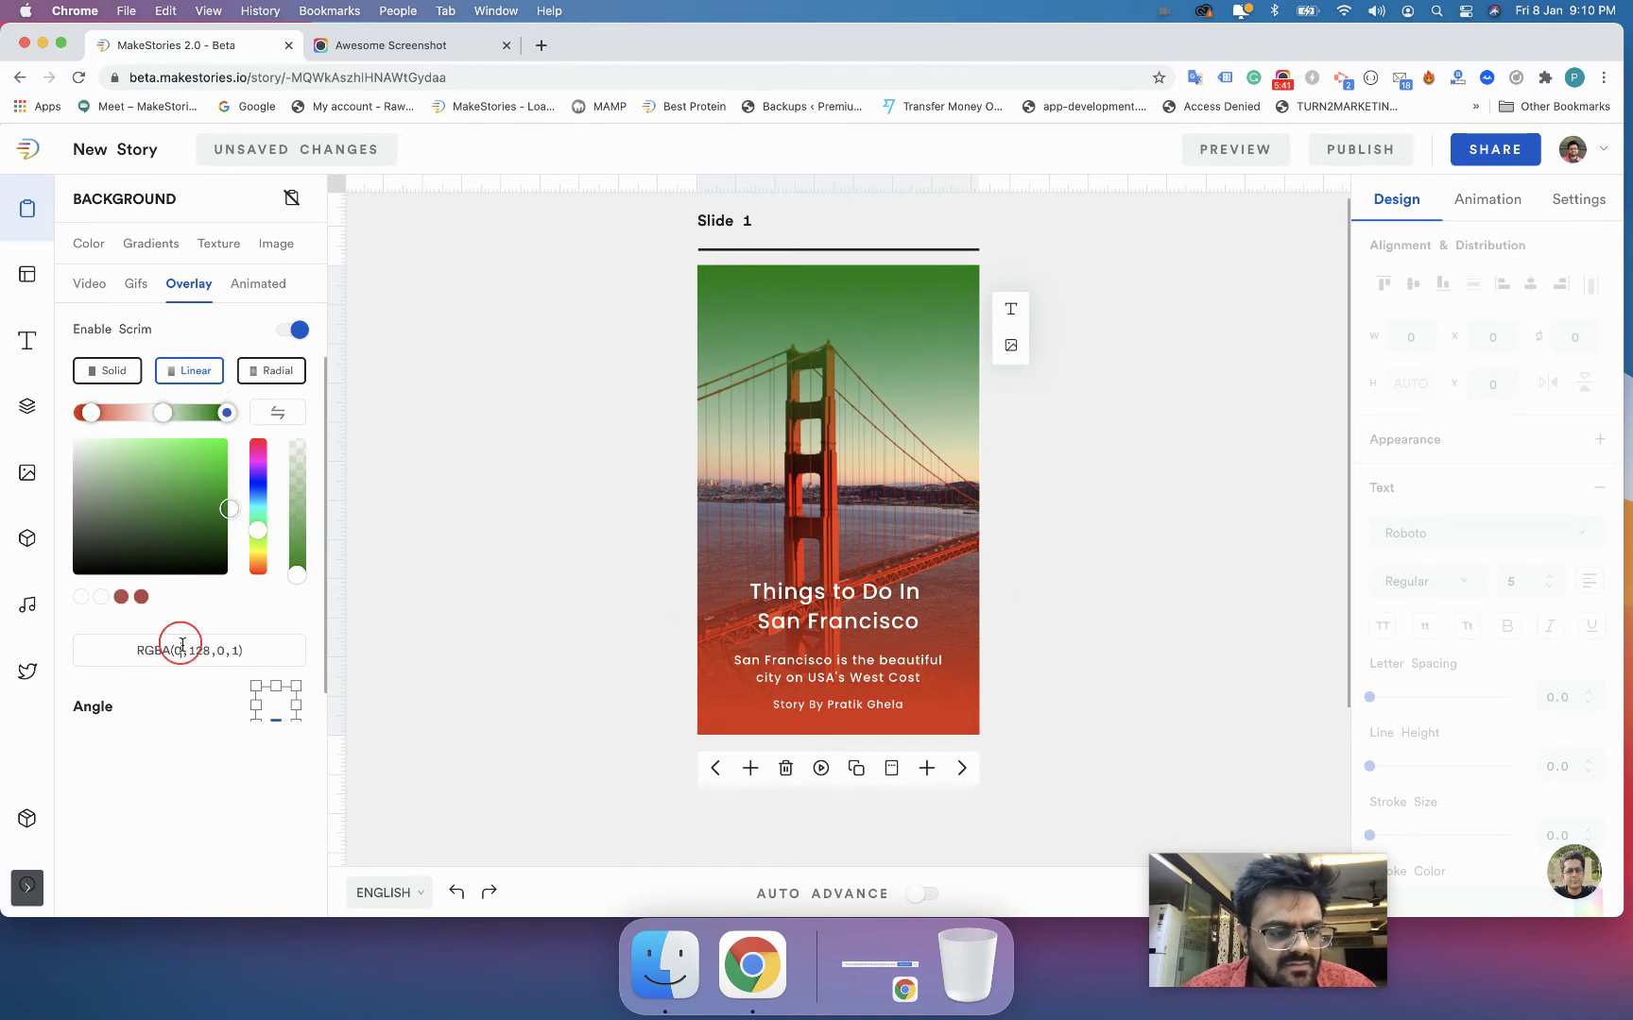
pyautogui.press('super+v')
pyautogui.moveTo(164, 413); pyautogui.dragTo(119, 421)
# Add fully transparent stops and make the red end about half transparent so the scrim fades out
pyautogui.click(189, 412)
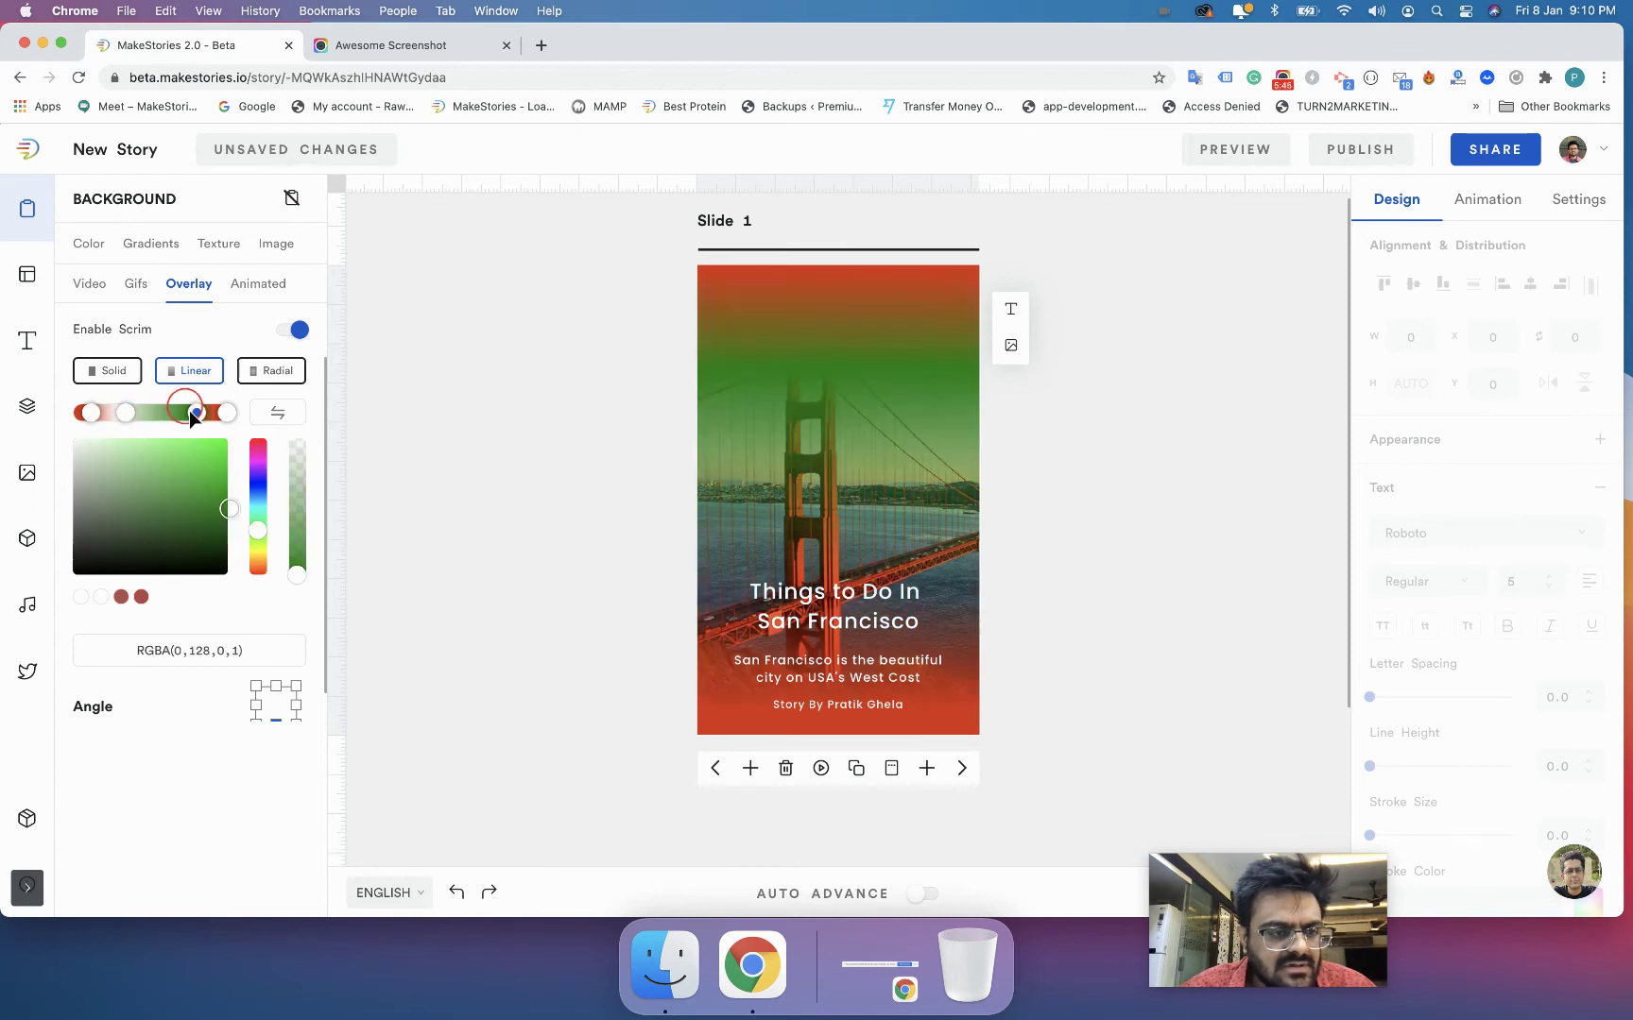
pyautogui.moveTo(297, 583); pyautogui.dragTo(298, 440)
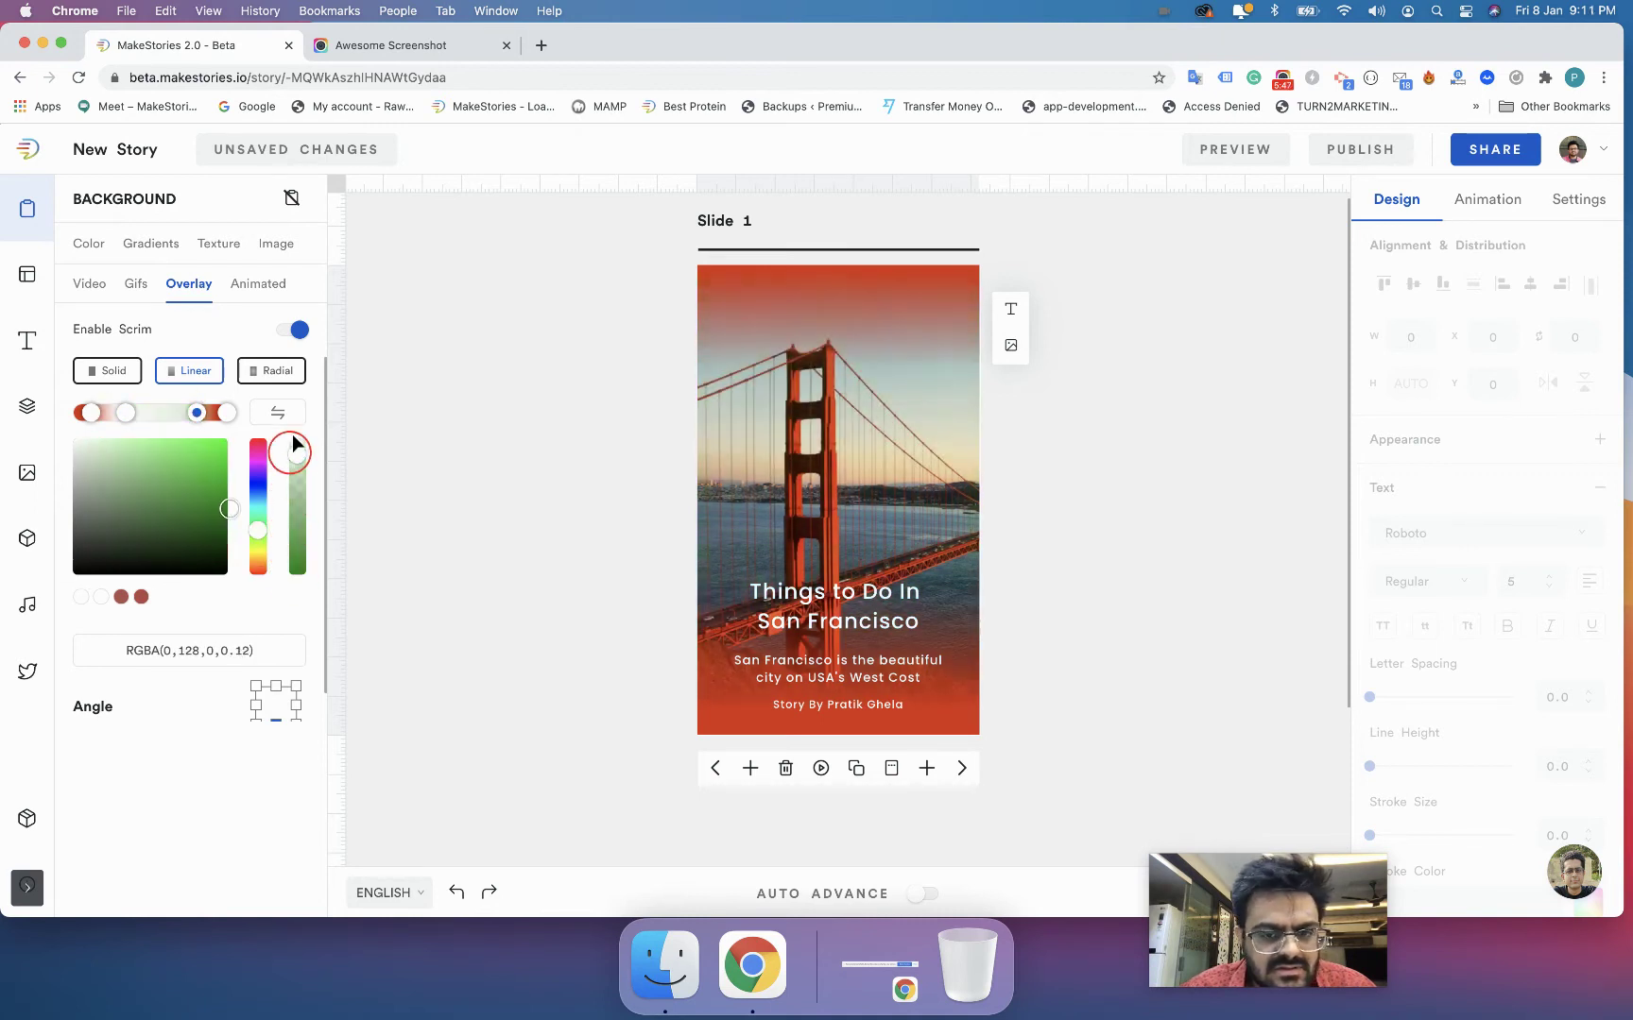
pyautogui.click(226, 413)
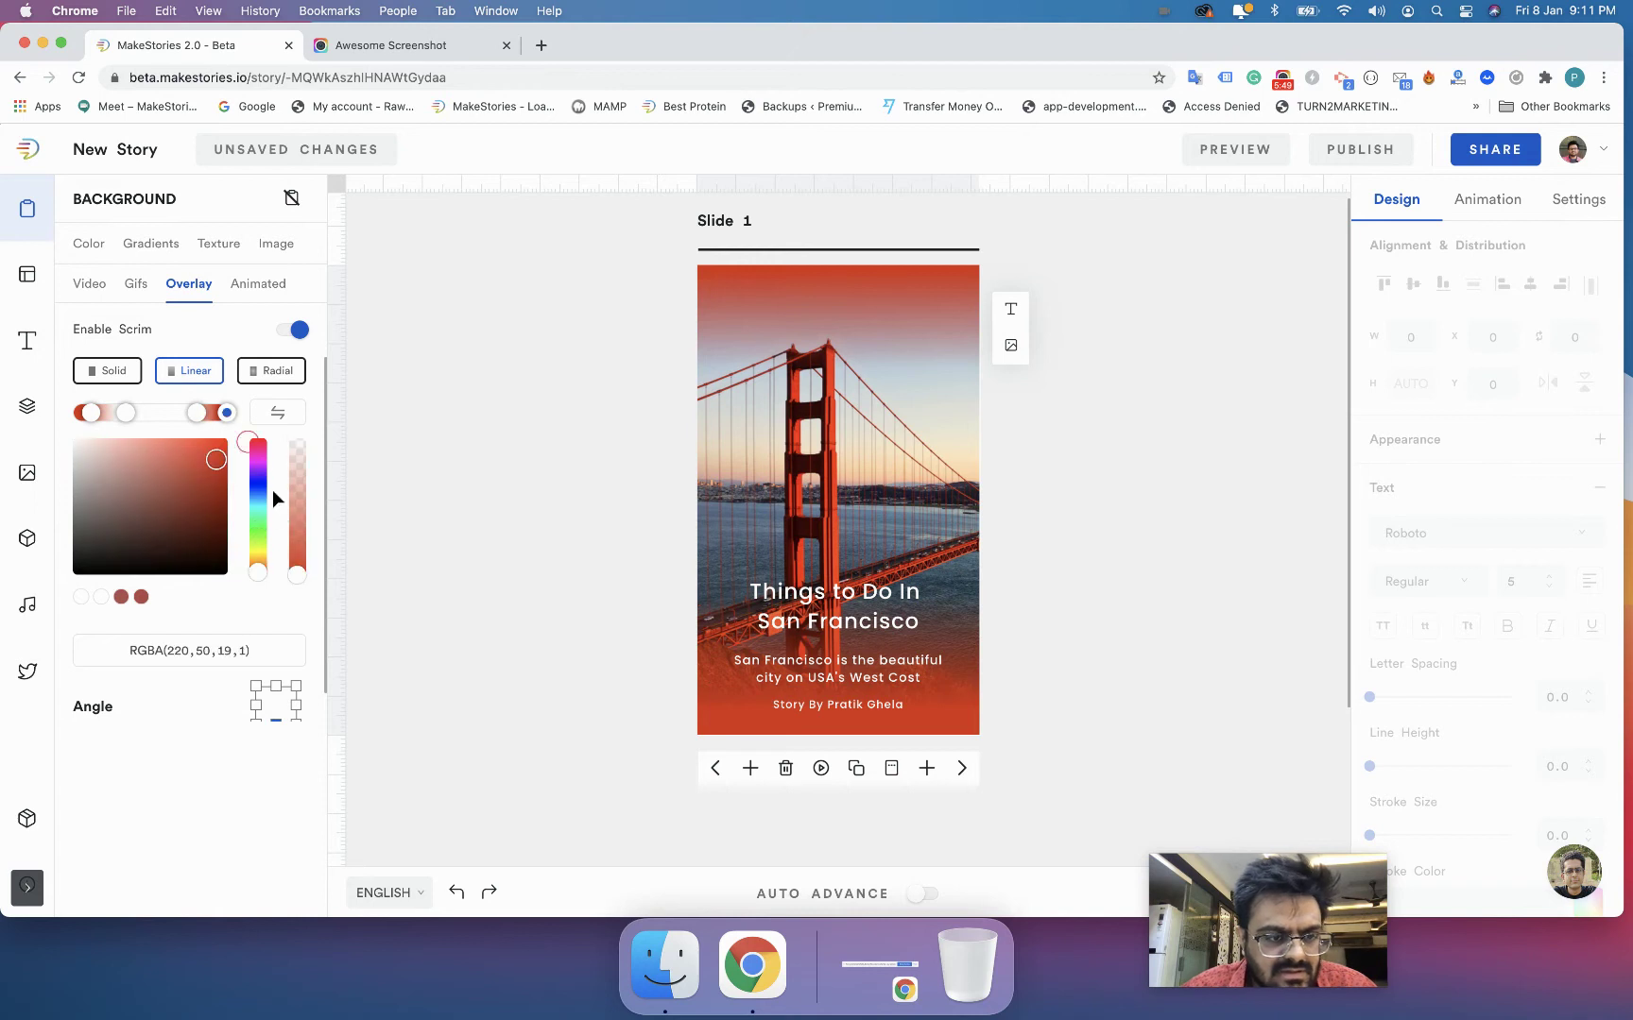
pyautogui.moveTo(294, 572); pyautogui.dragTo(297, 504)
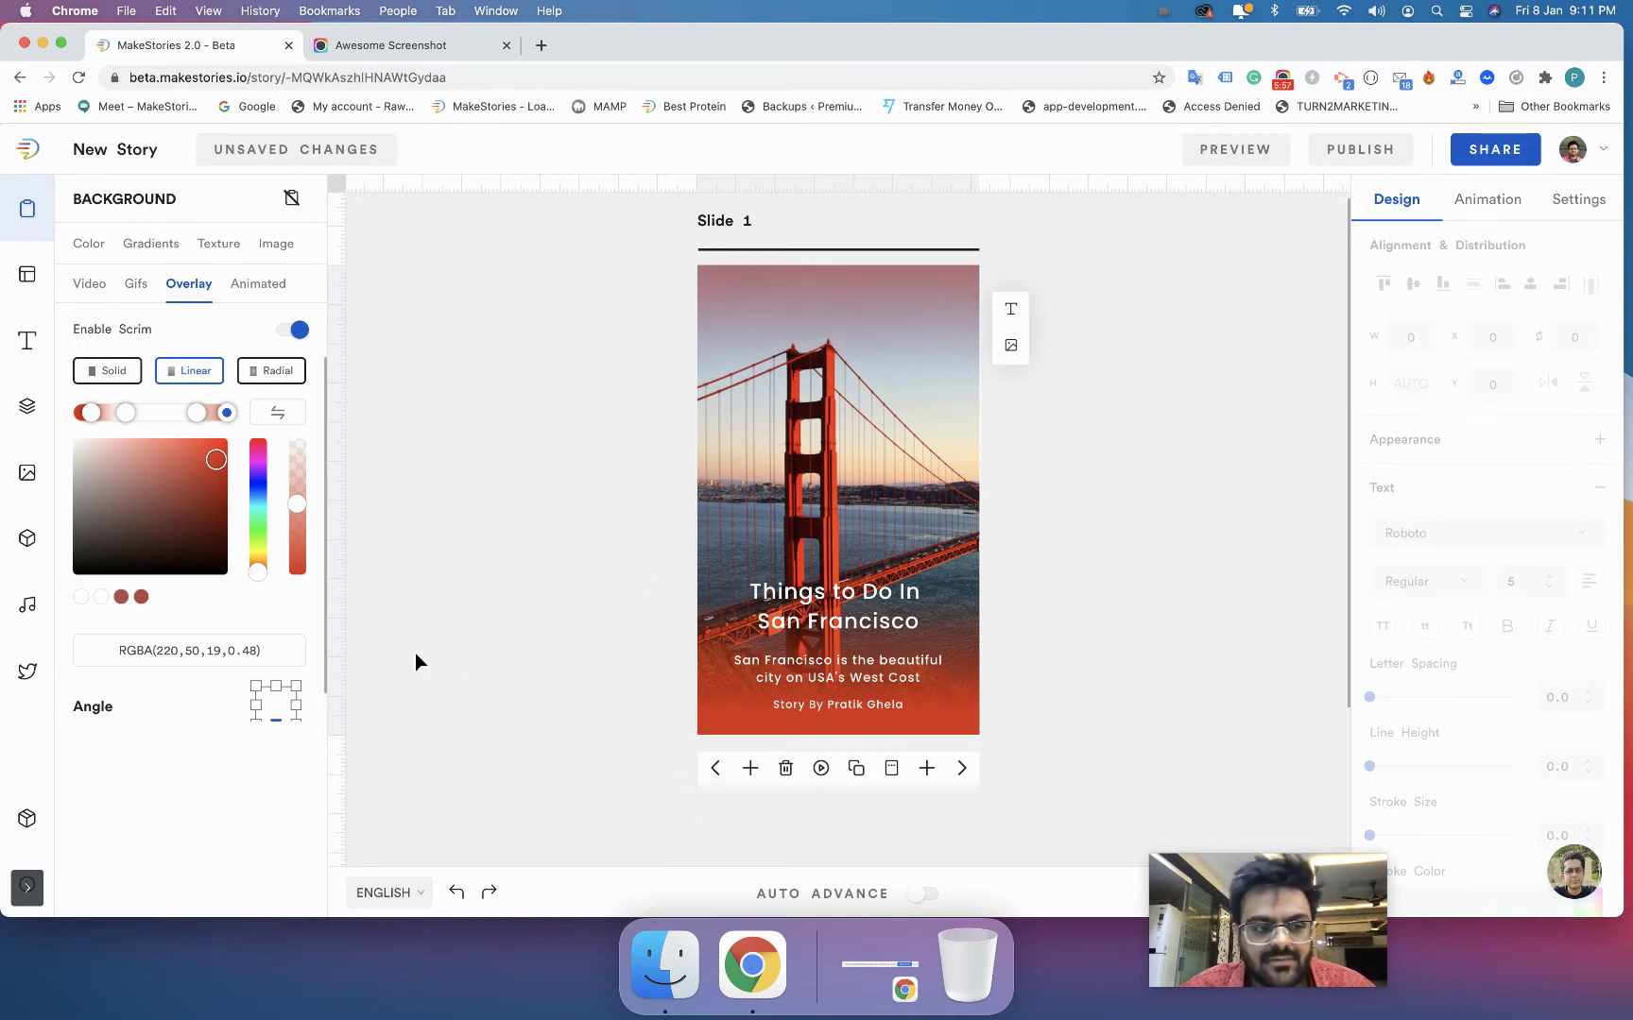
pyautogui.click(130, 412)
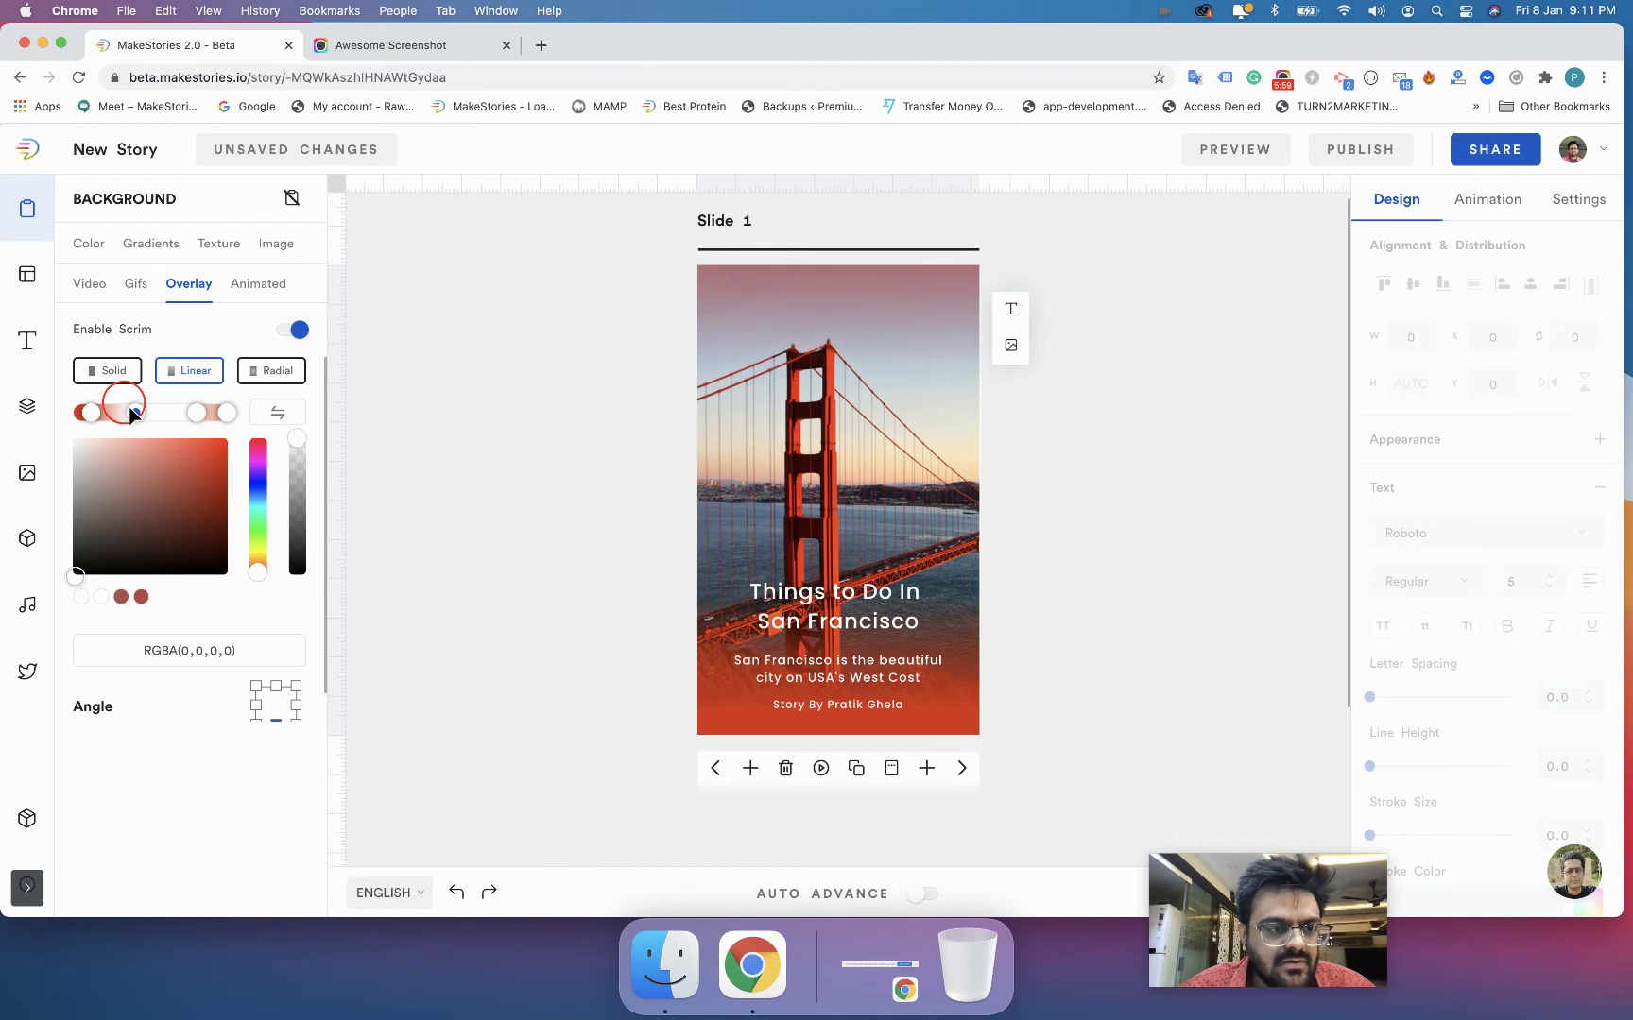
pyautogui.click(92, 413)
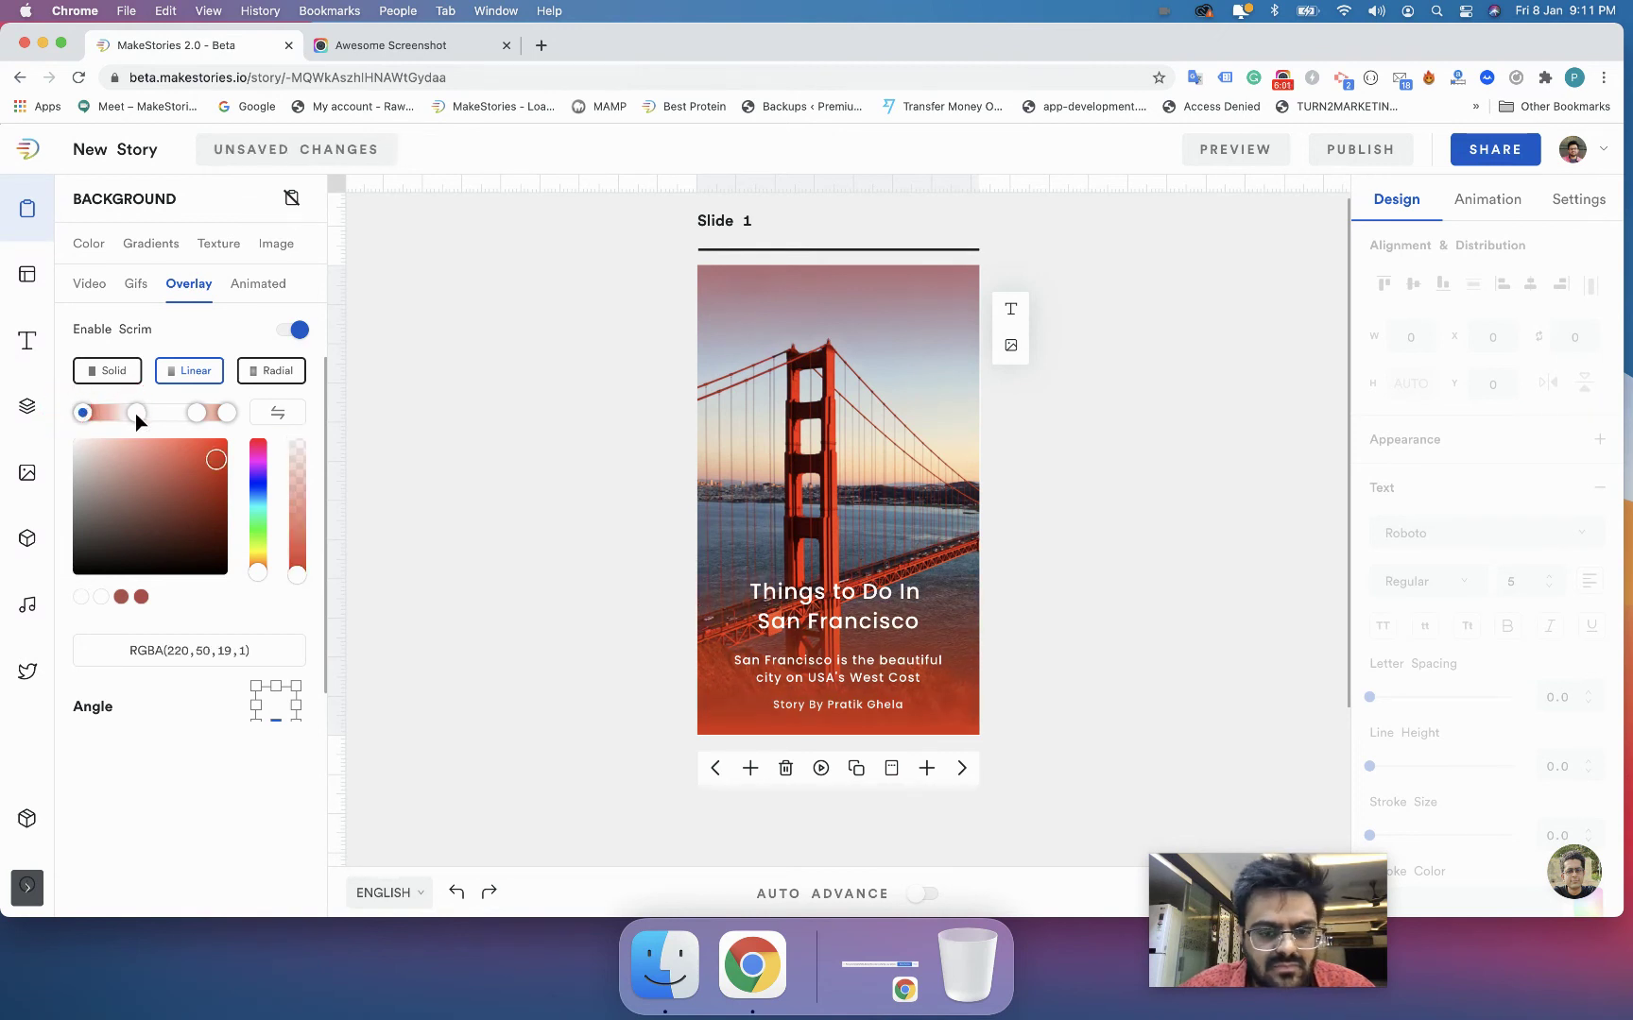
pyautogui.moveTo(136, 413); pyautogui.dragTo(143, 413)
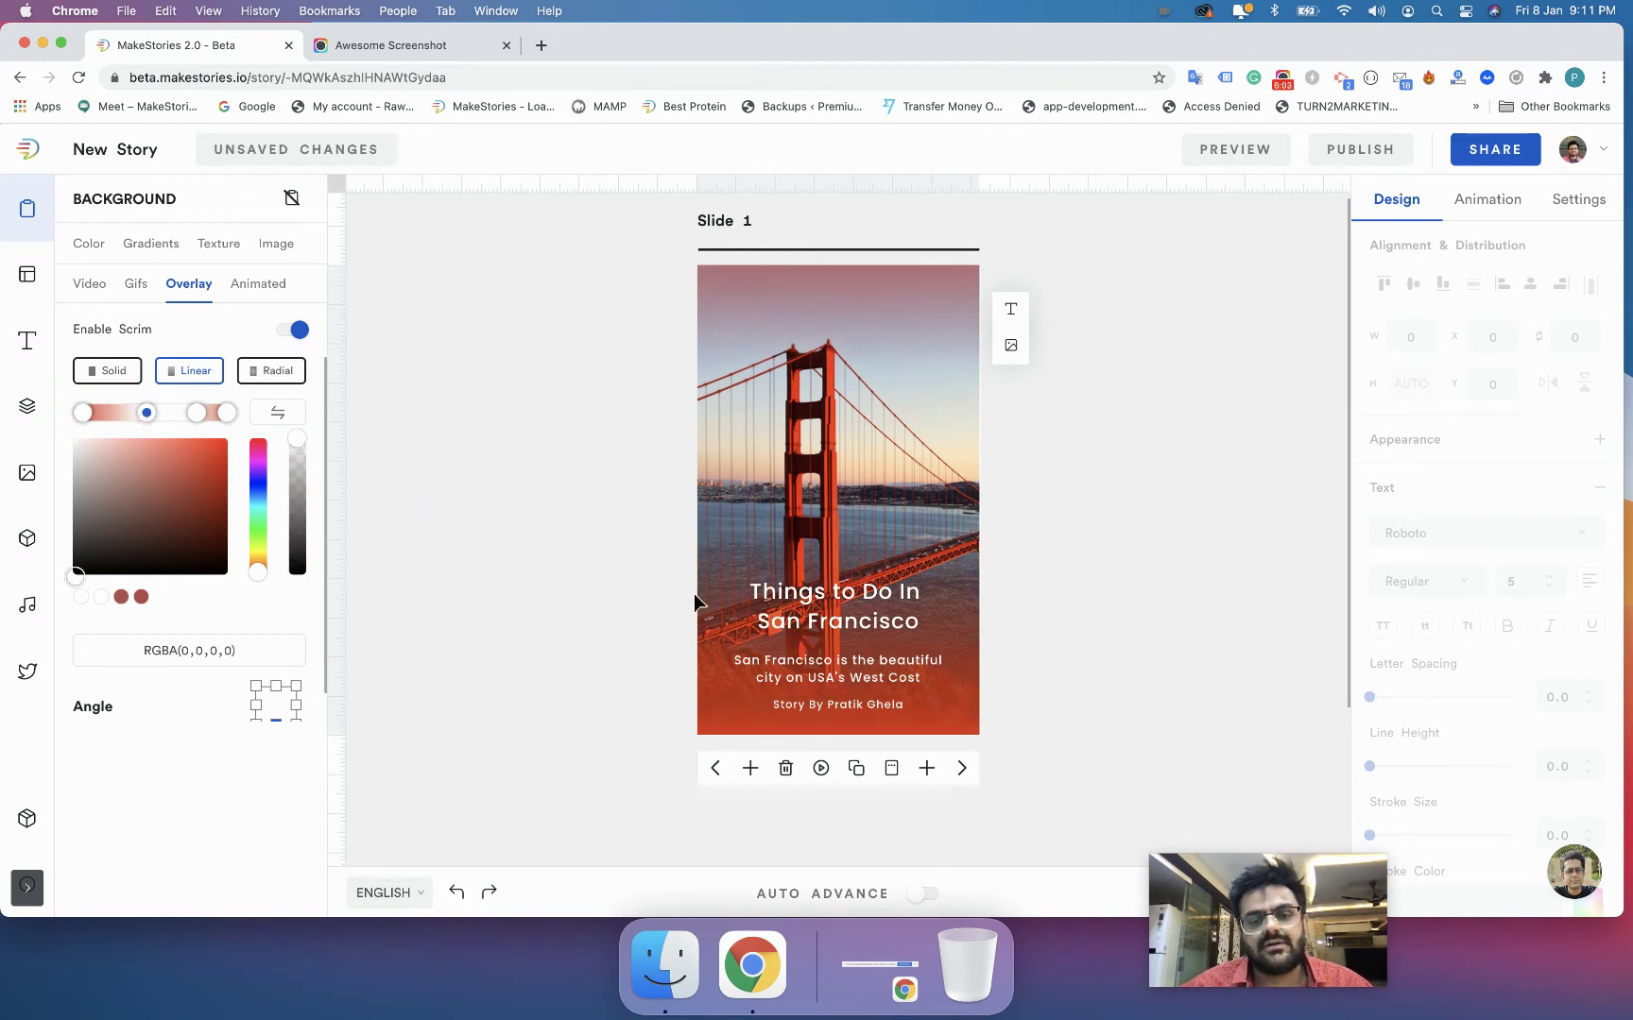
pyautogui.click(28, 342)
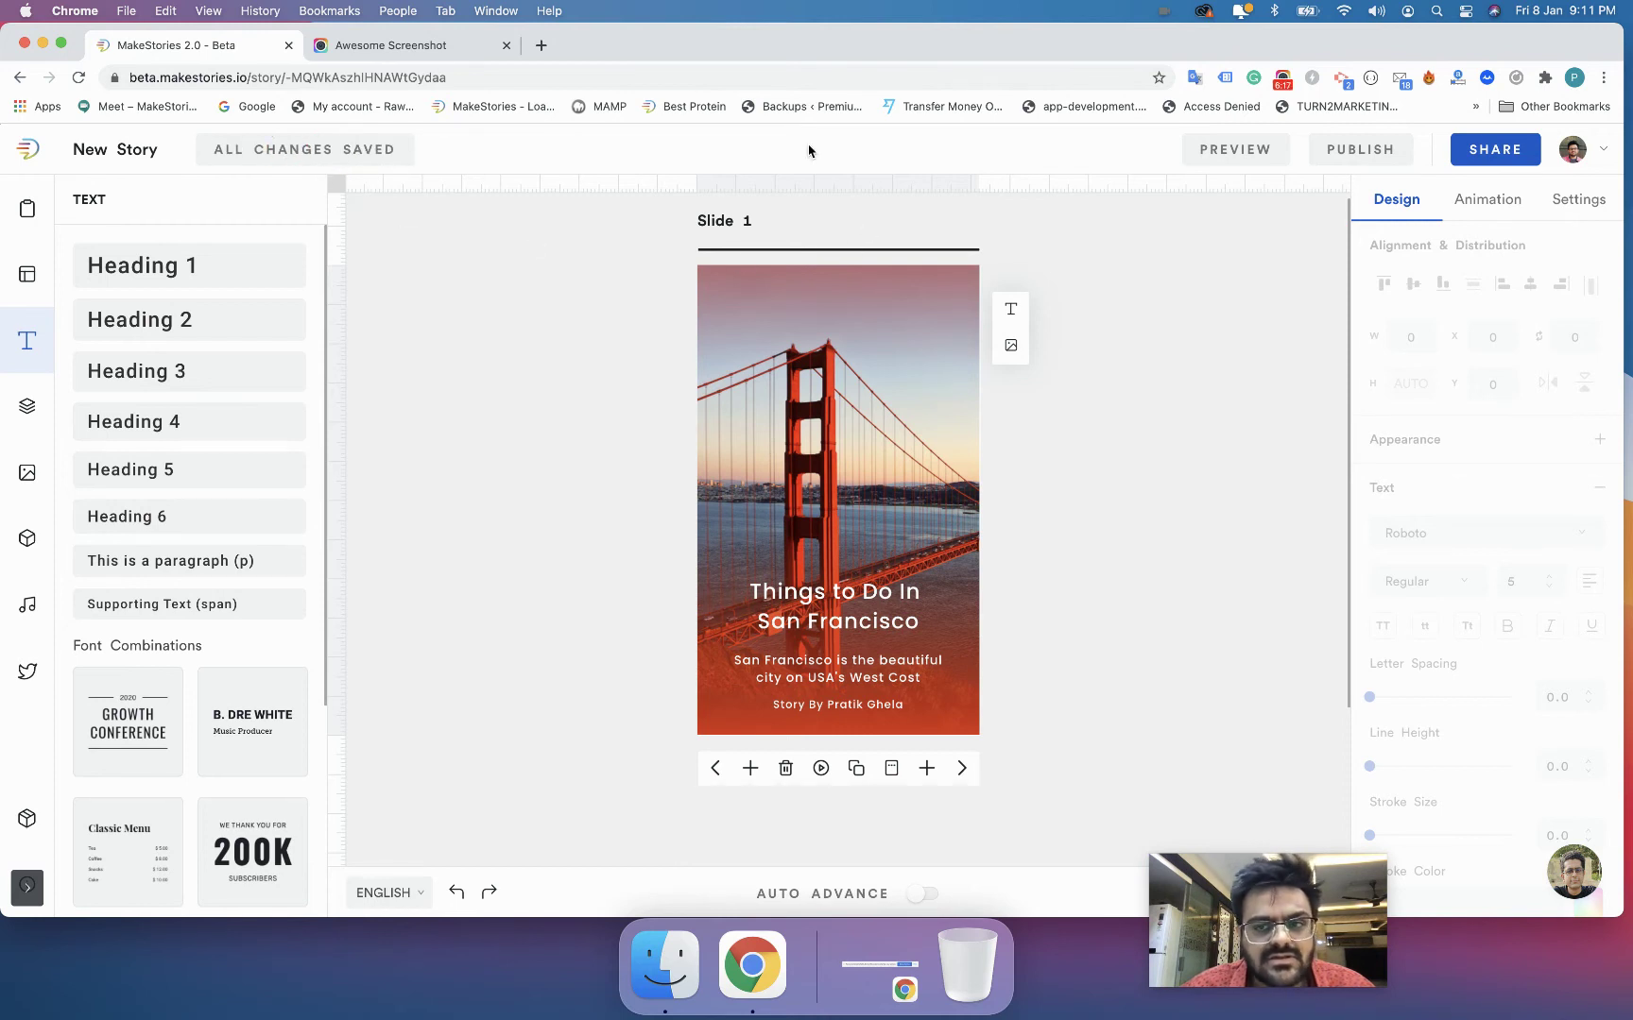
pyautogui.click(1243, 153)
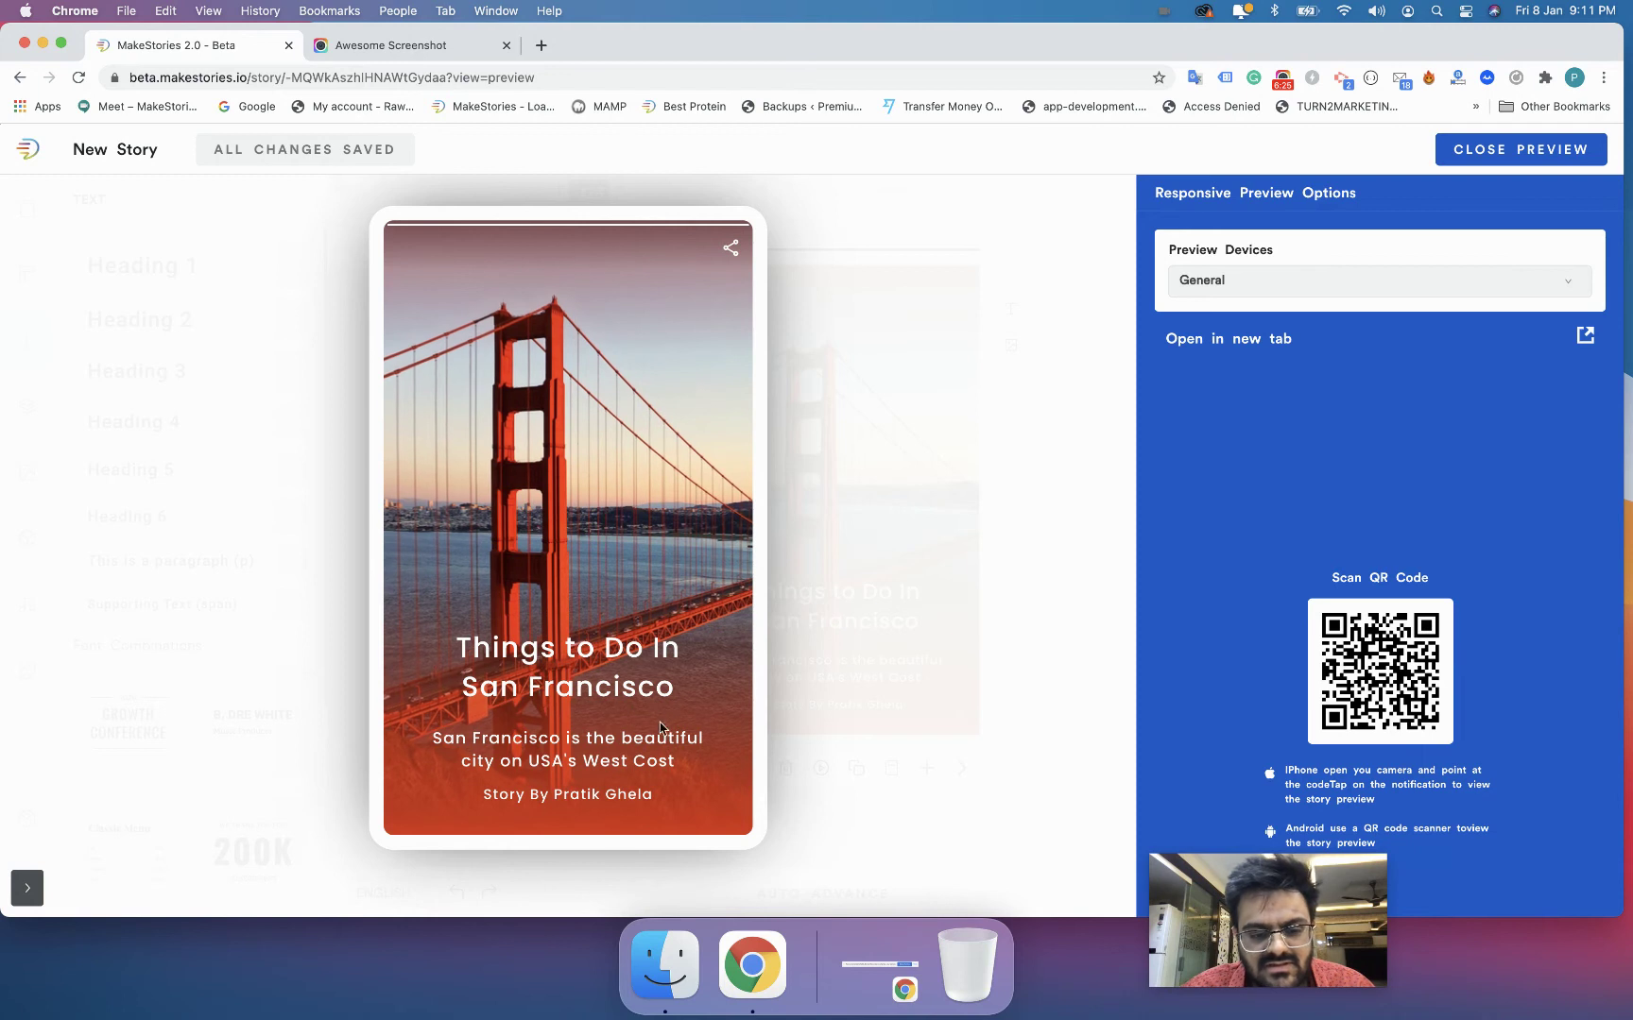
pyautogui.click(1477, 153)
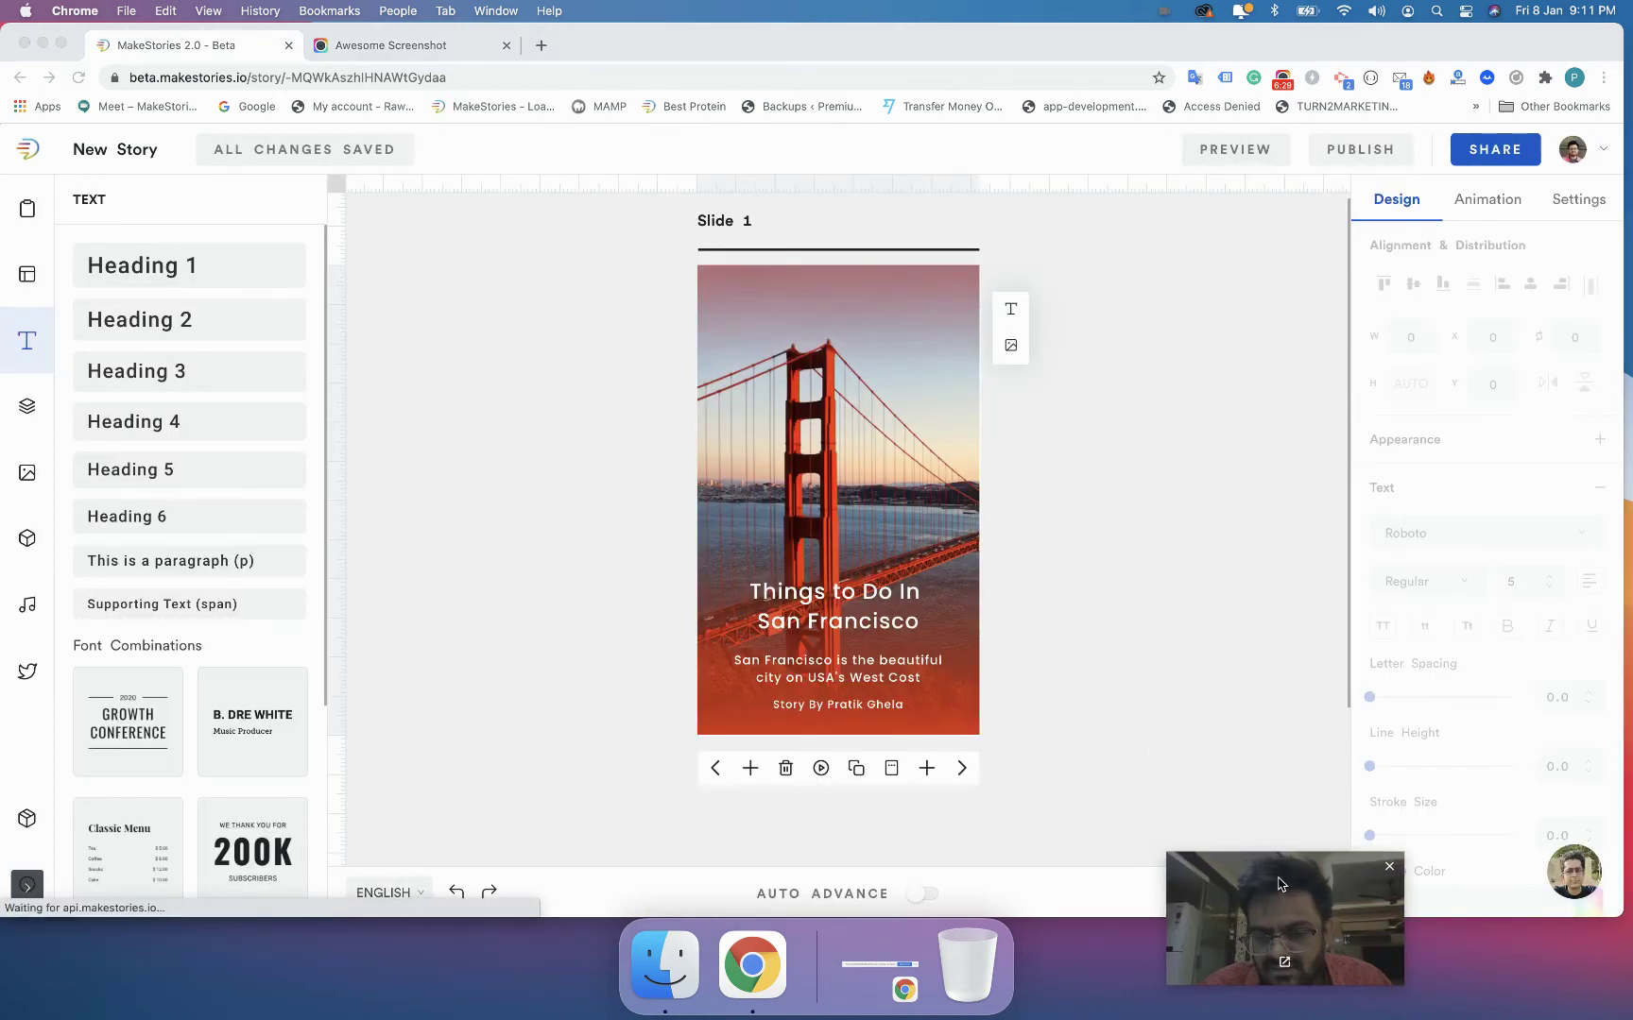
pyautogui.moveTo(1206, 978); pyautogui.dragTo(290, 944)
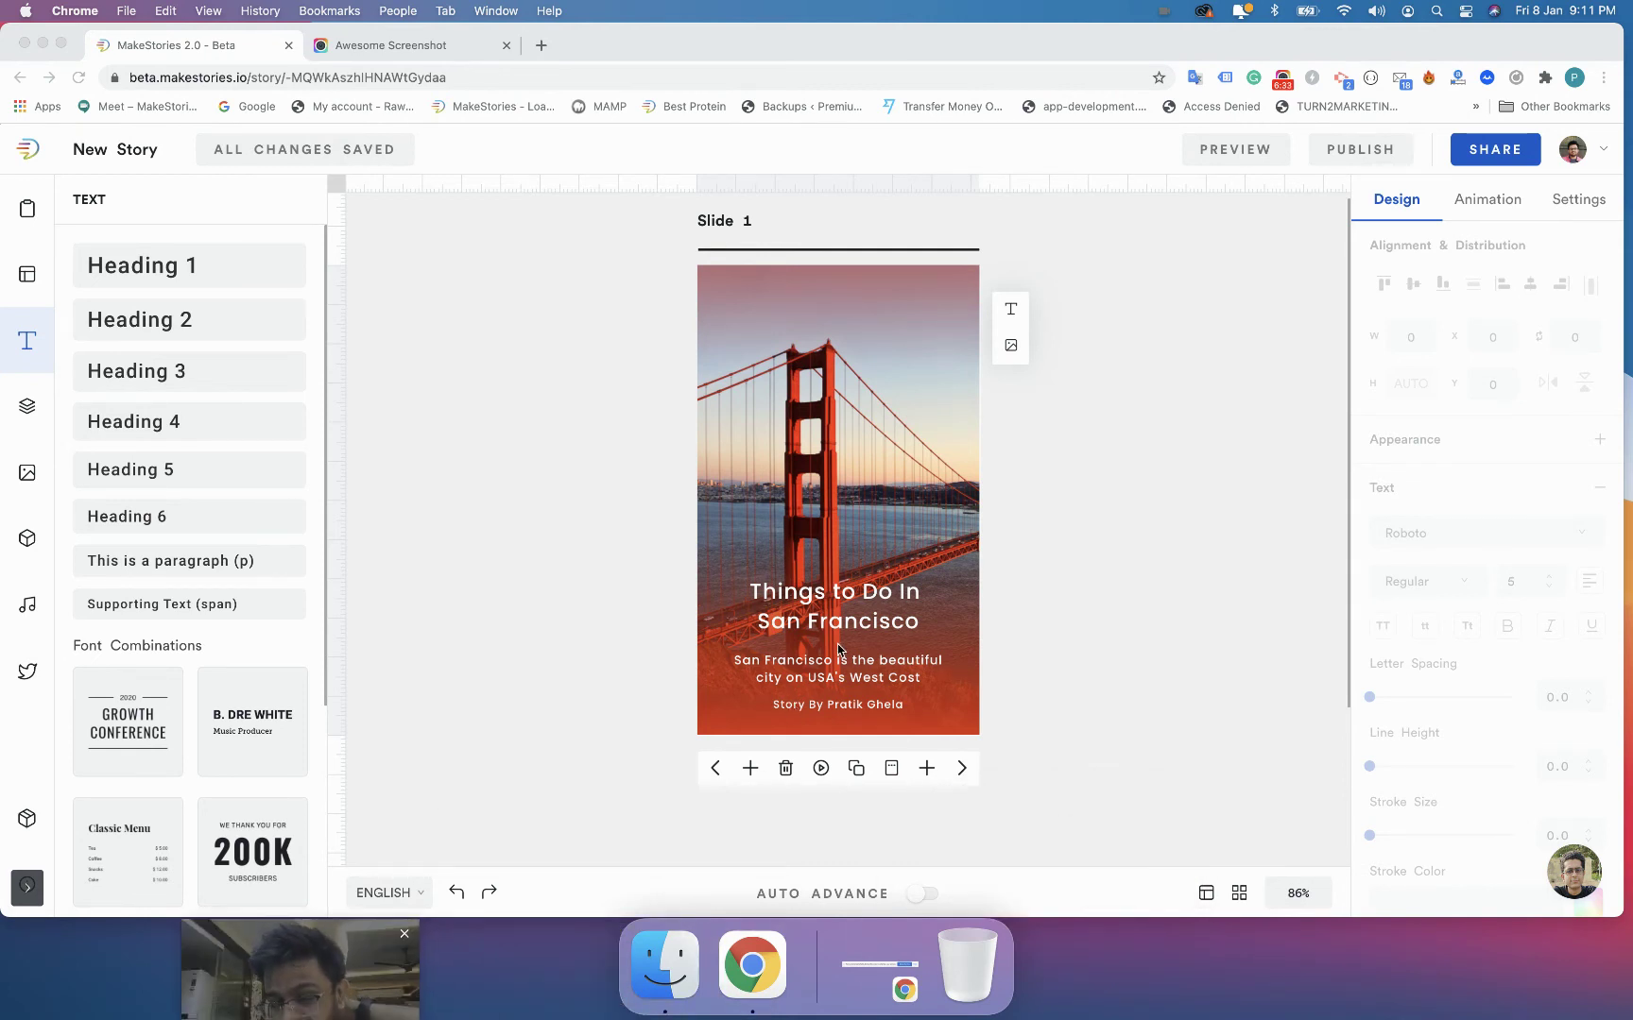
pyautogui.click(1314, 896)
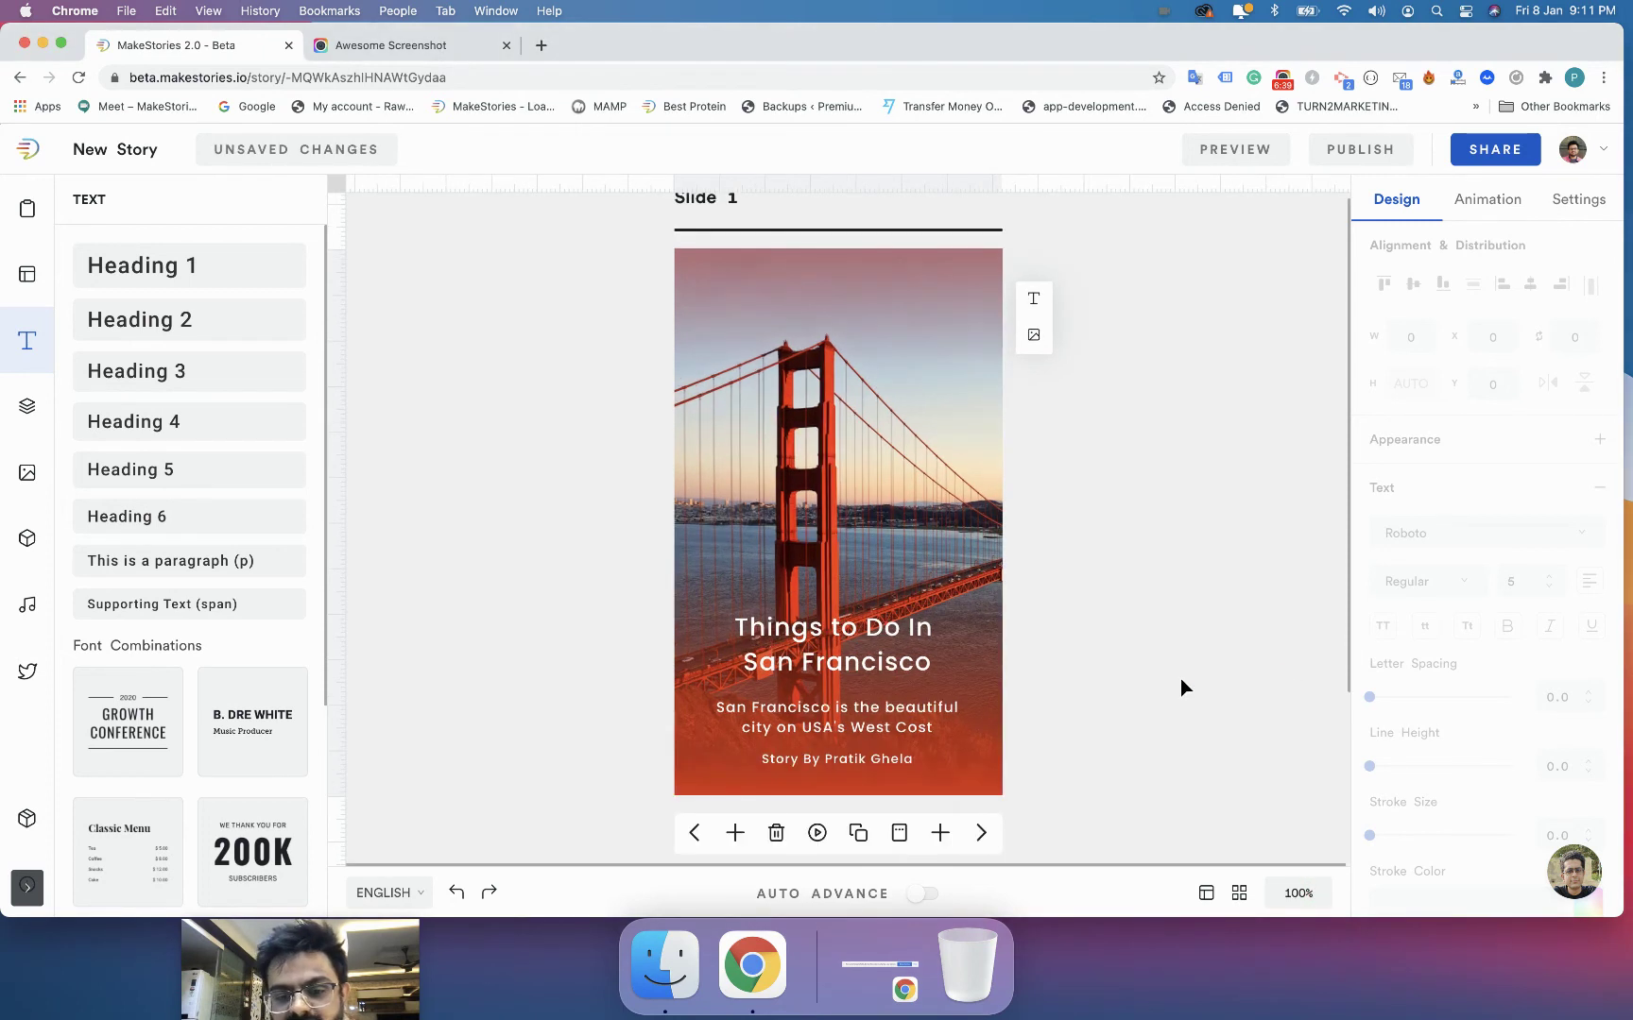
pyautogui.click(789, 662)
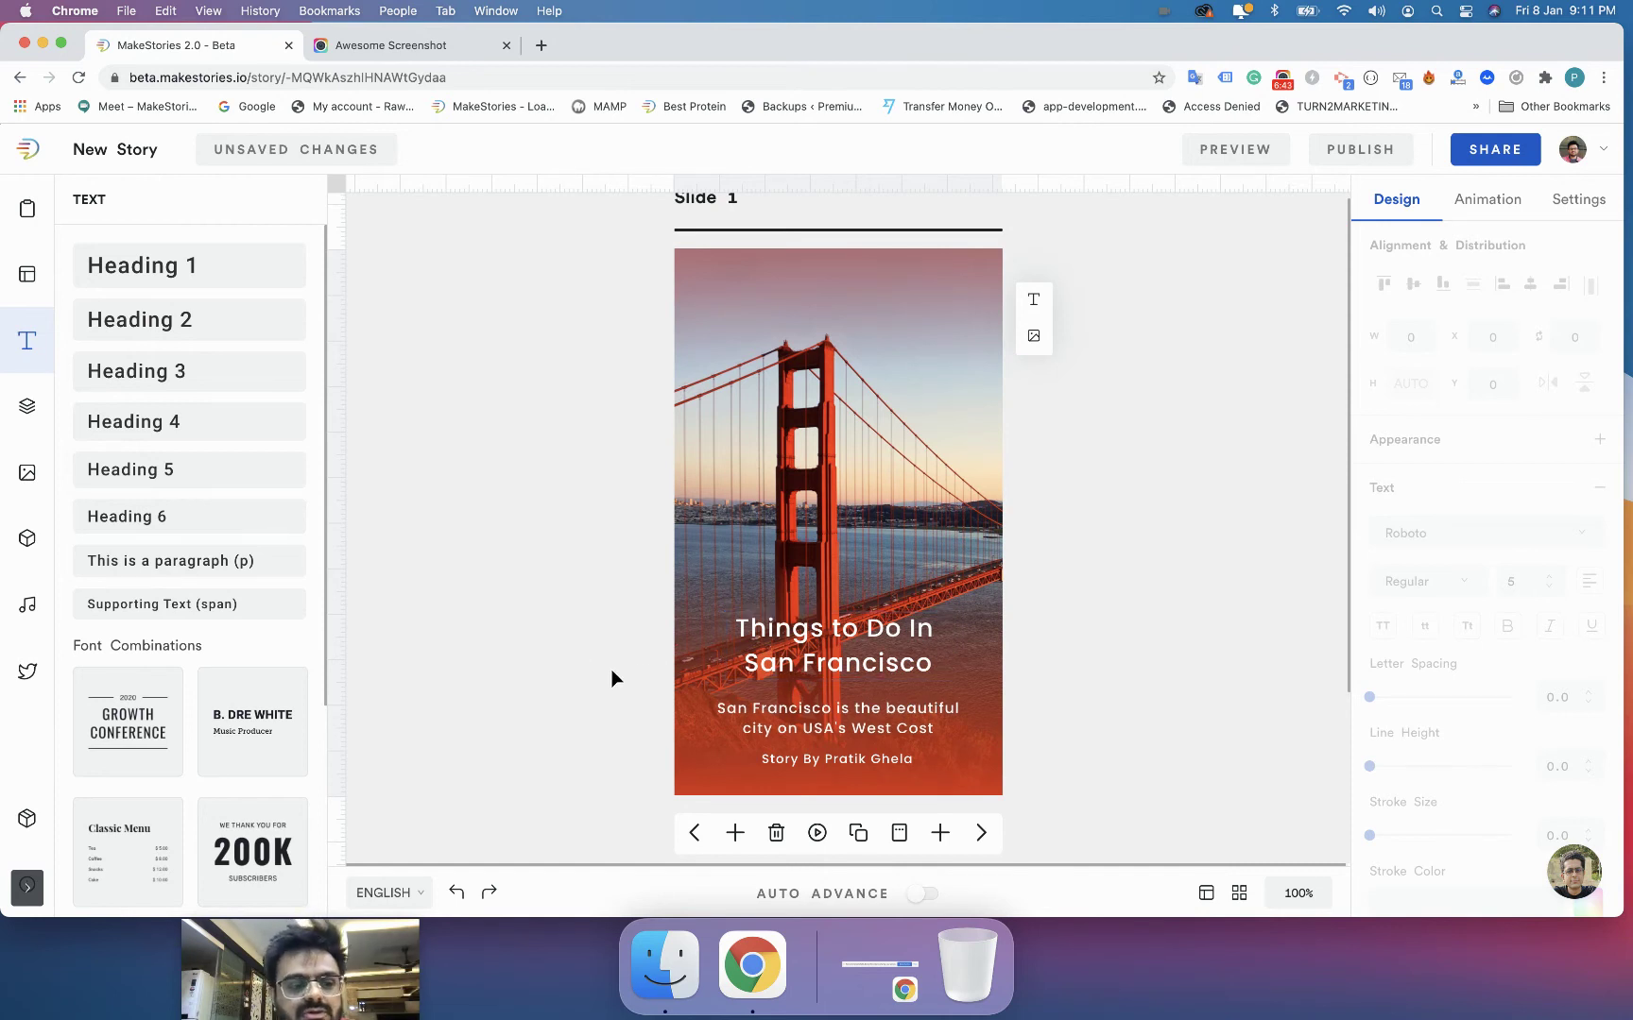
# Add a second slide and delete its 'Your Page!' placeholder text
pyautogui.click(941, 833)
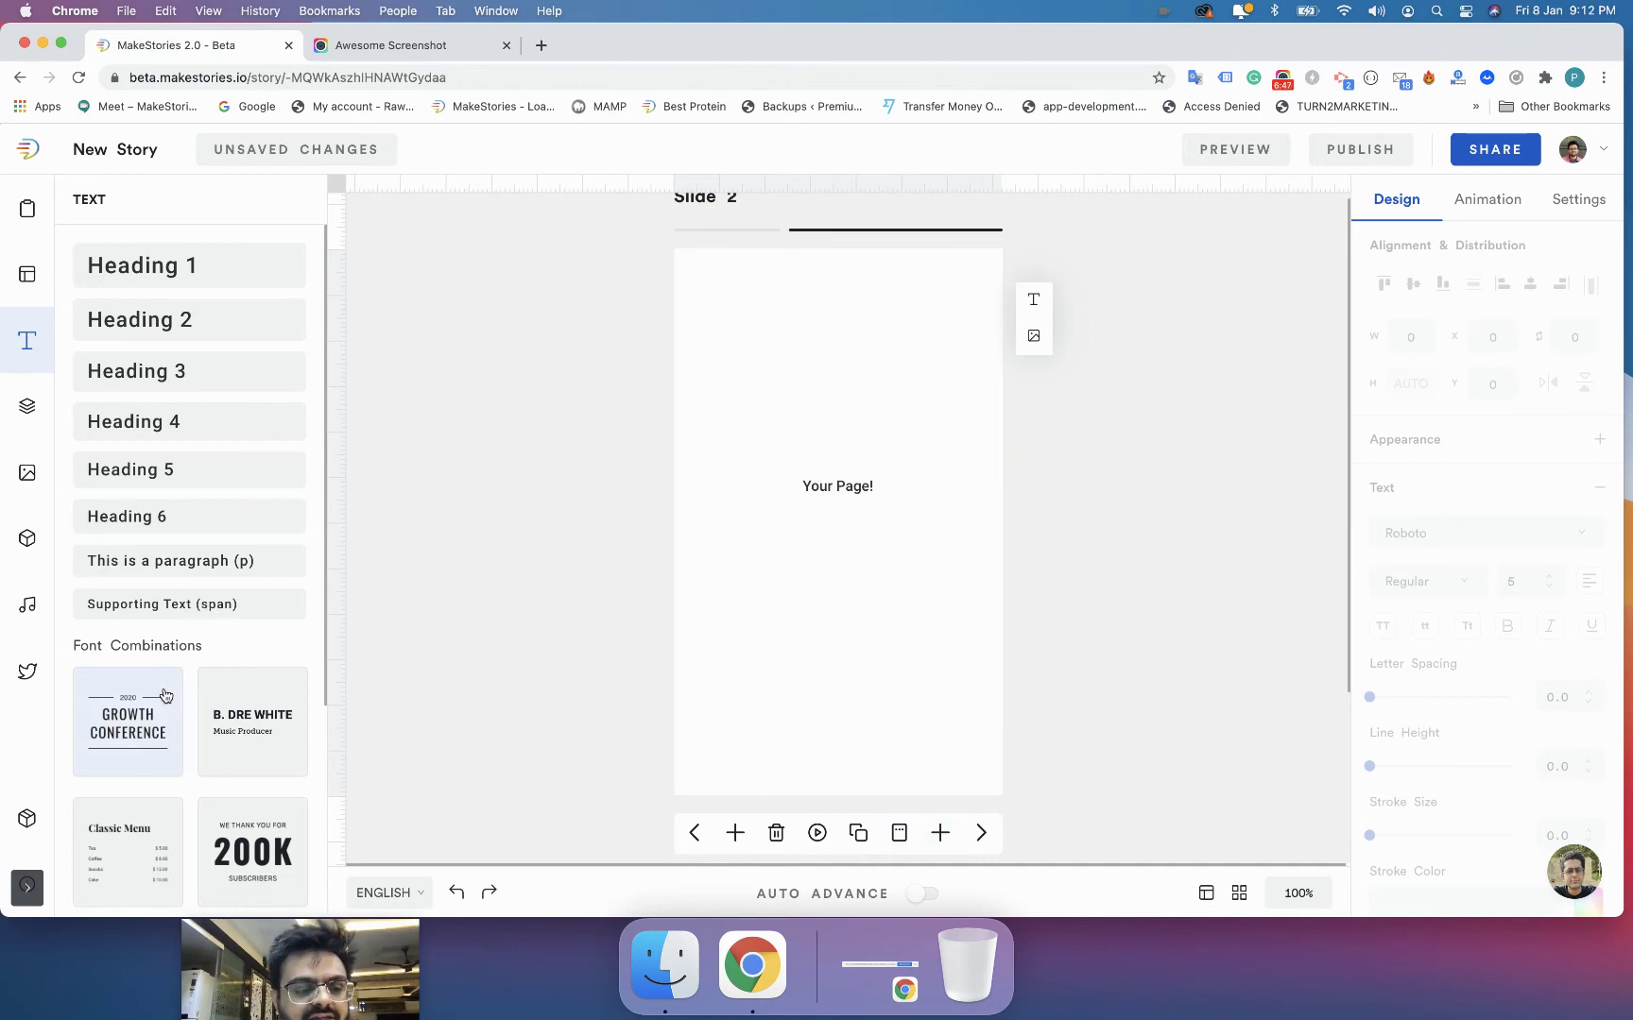
pyautogui.scroll(-3, 166, 696)
pyautogui.moveTo(673, 397); pyautogui.dragTo(880, 541)
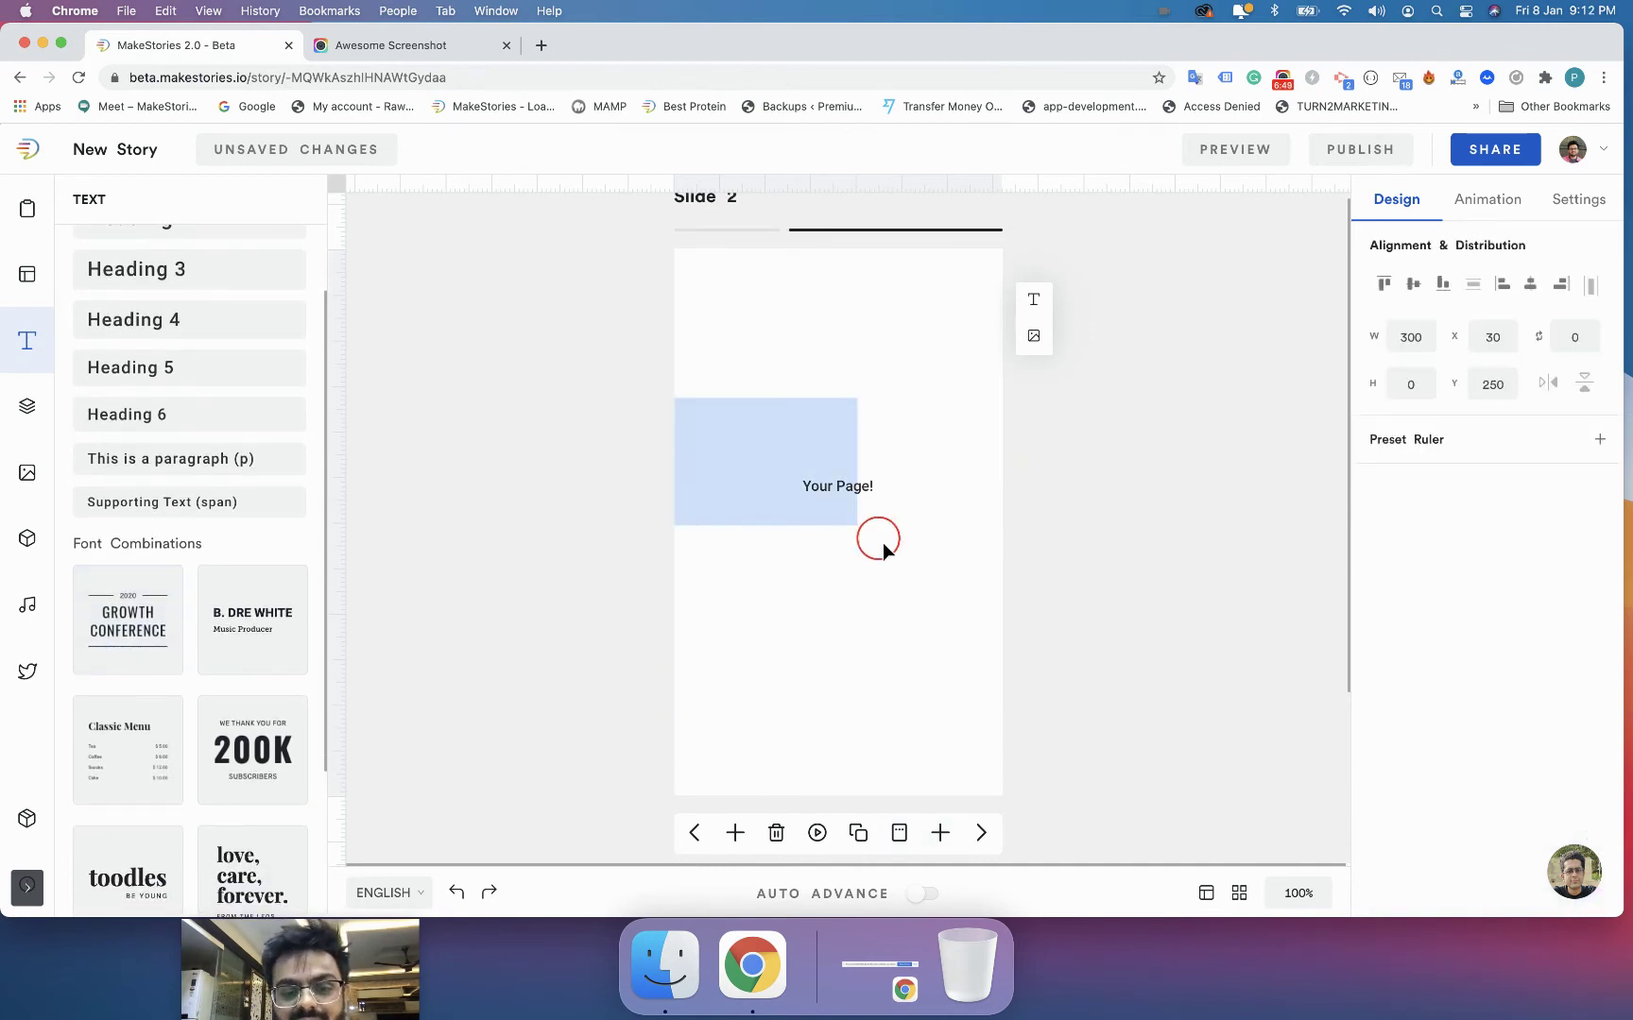
pyautogui.press('BackSpace')
# Add the Innovation font combination to slide 2 and move it higher on the slide
pyautogui.scroll(-5, 203, 618)
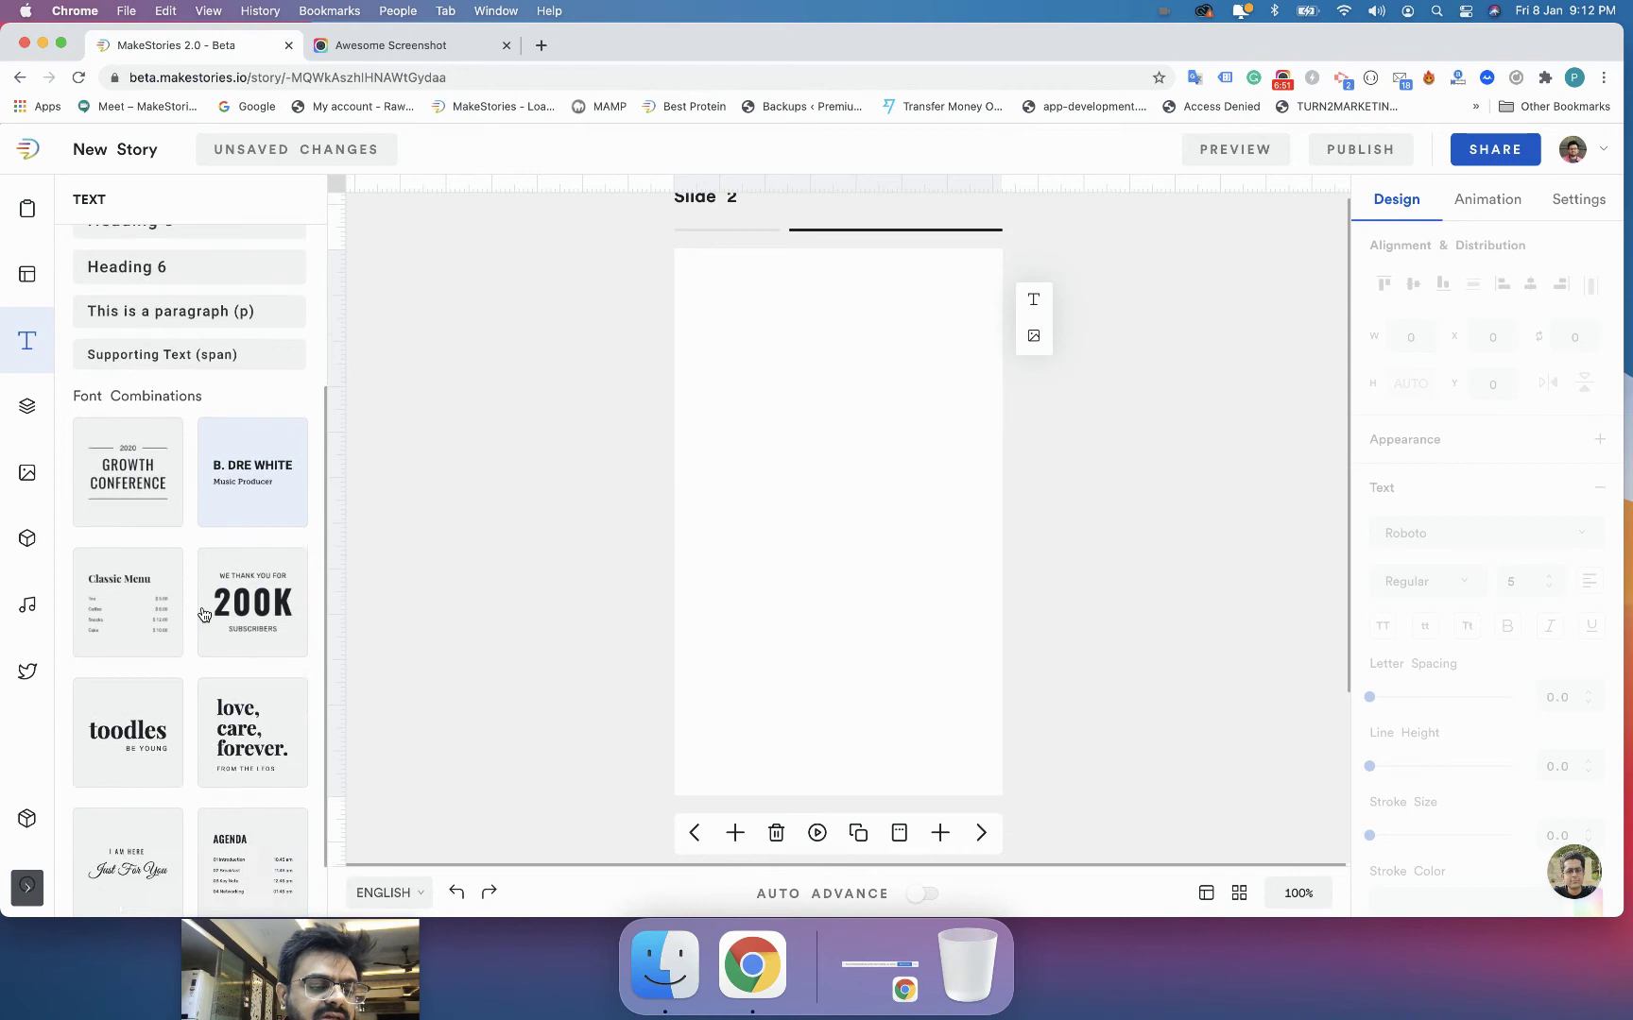
pyautogui.scroll(-2, 251, 711)
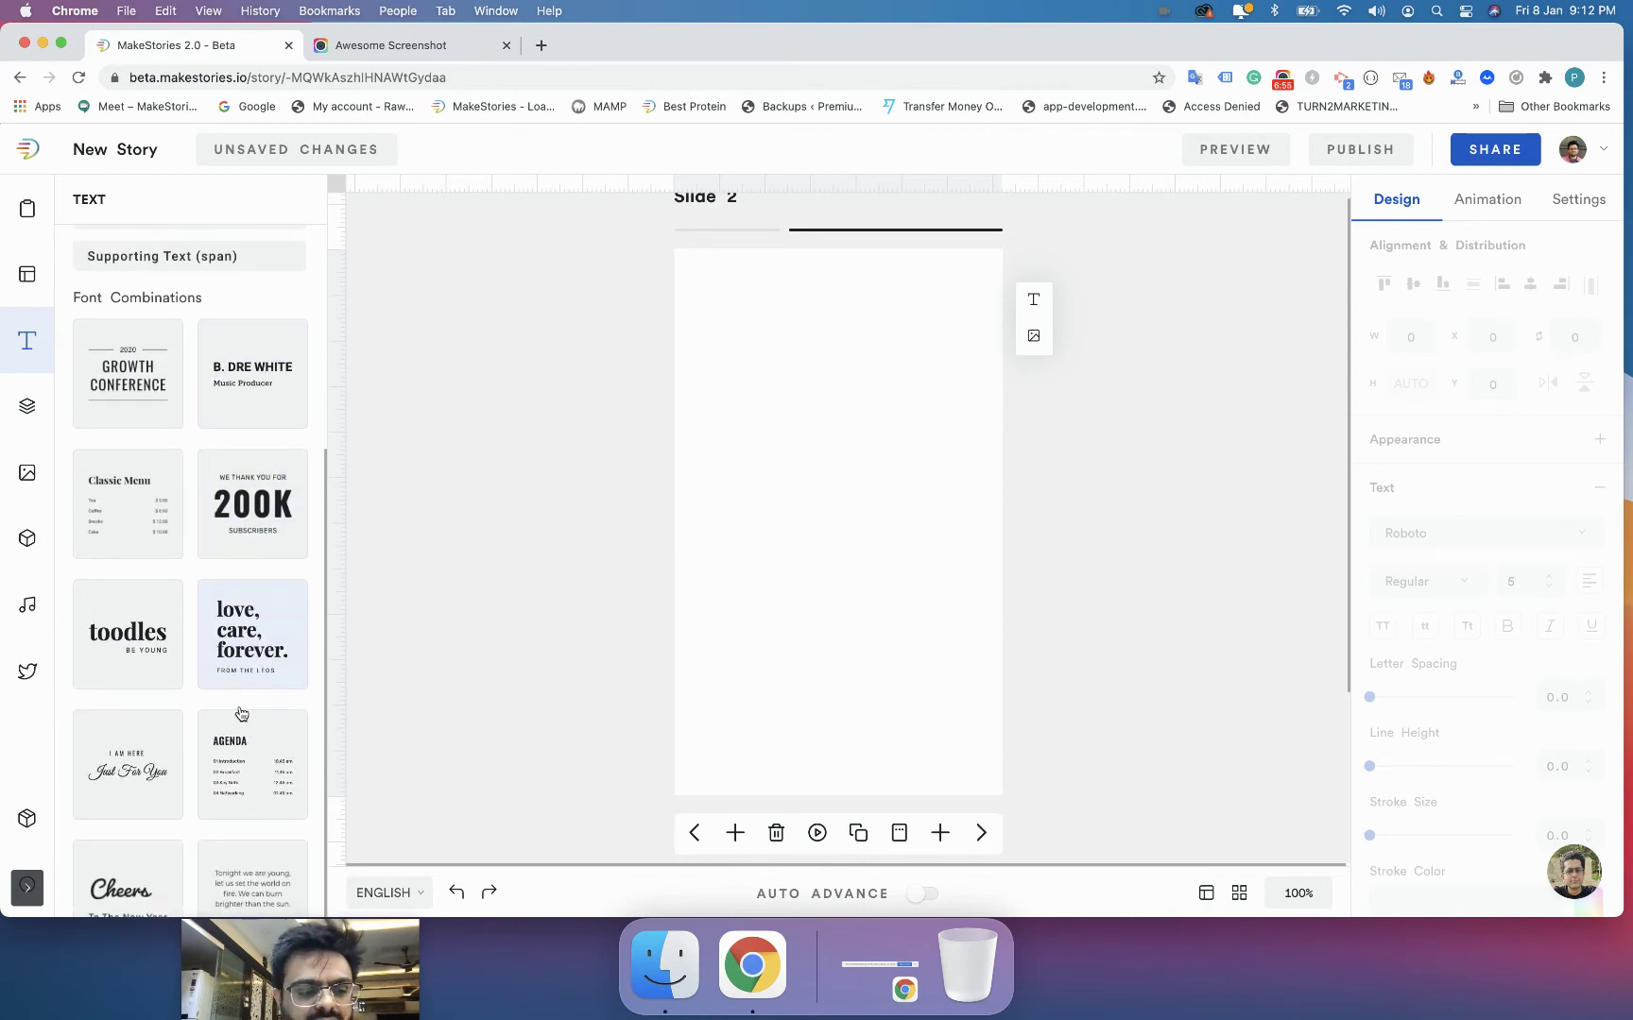
pyautogui.scroll(-3, 148, 787)
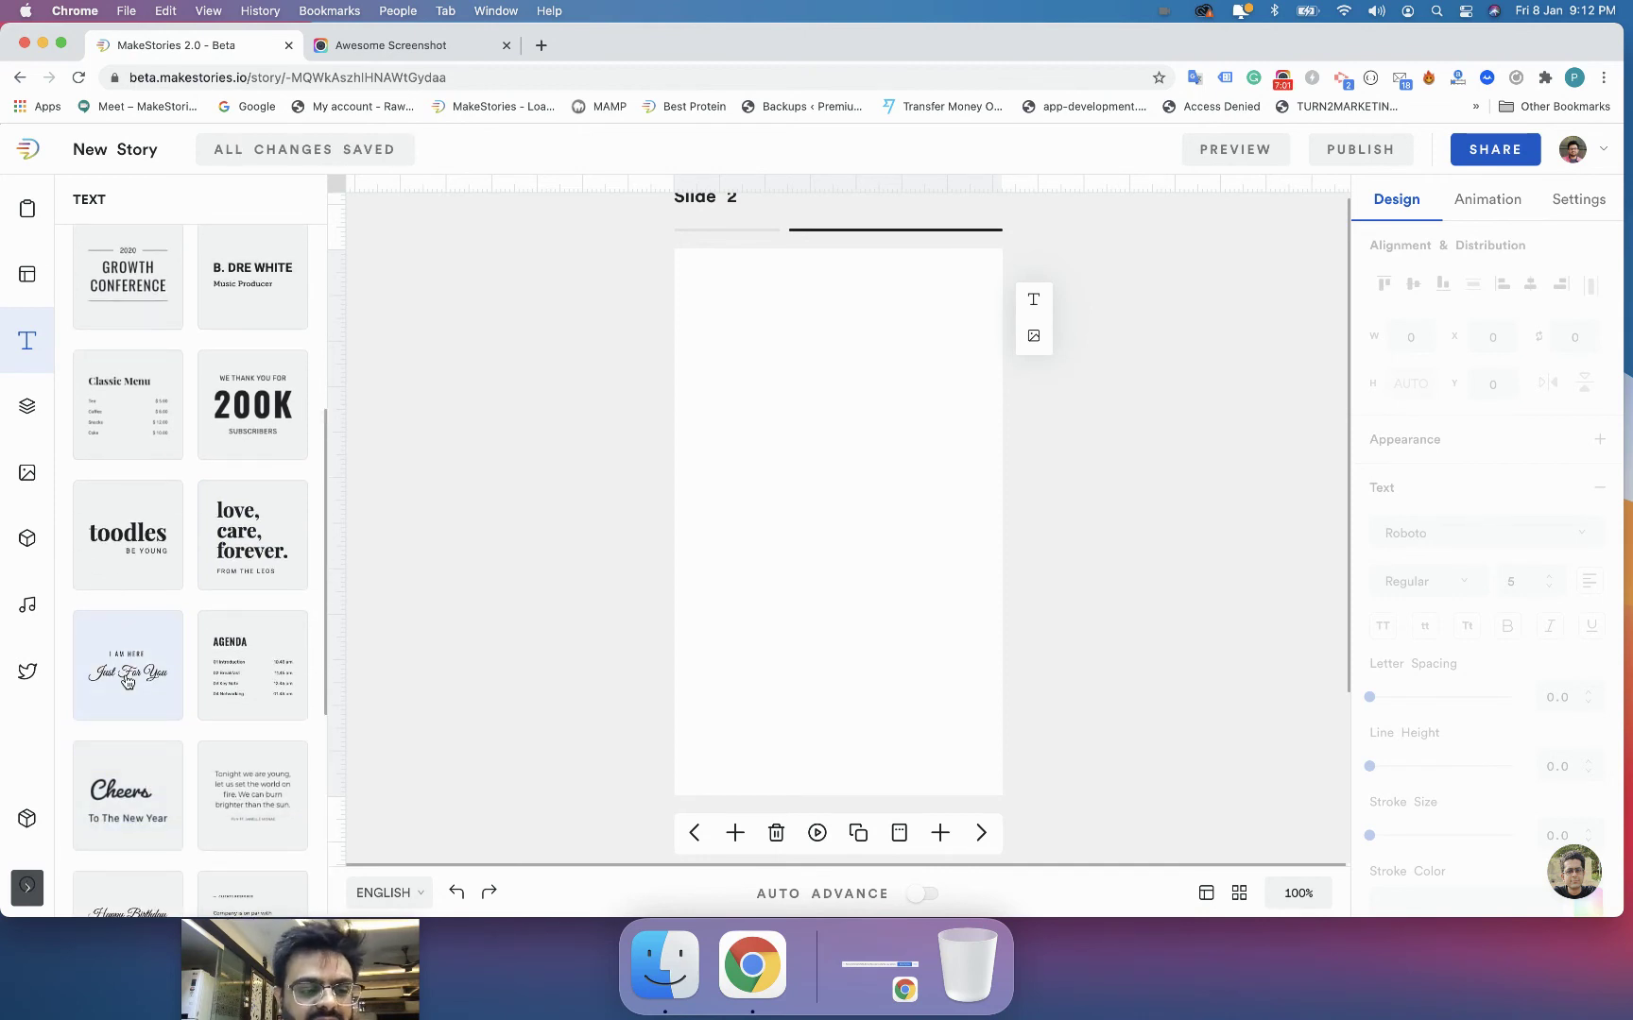
pyautogui.scroll(-5, 128, 680)
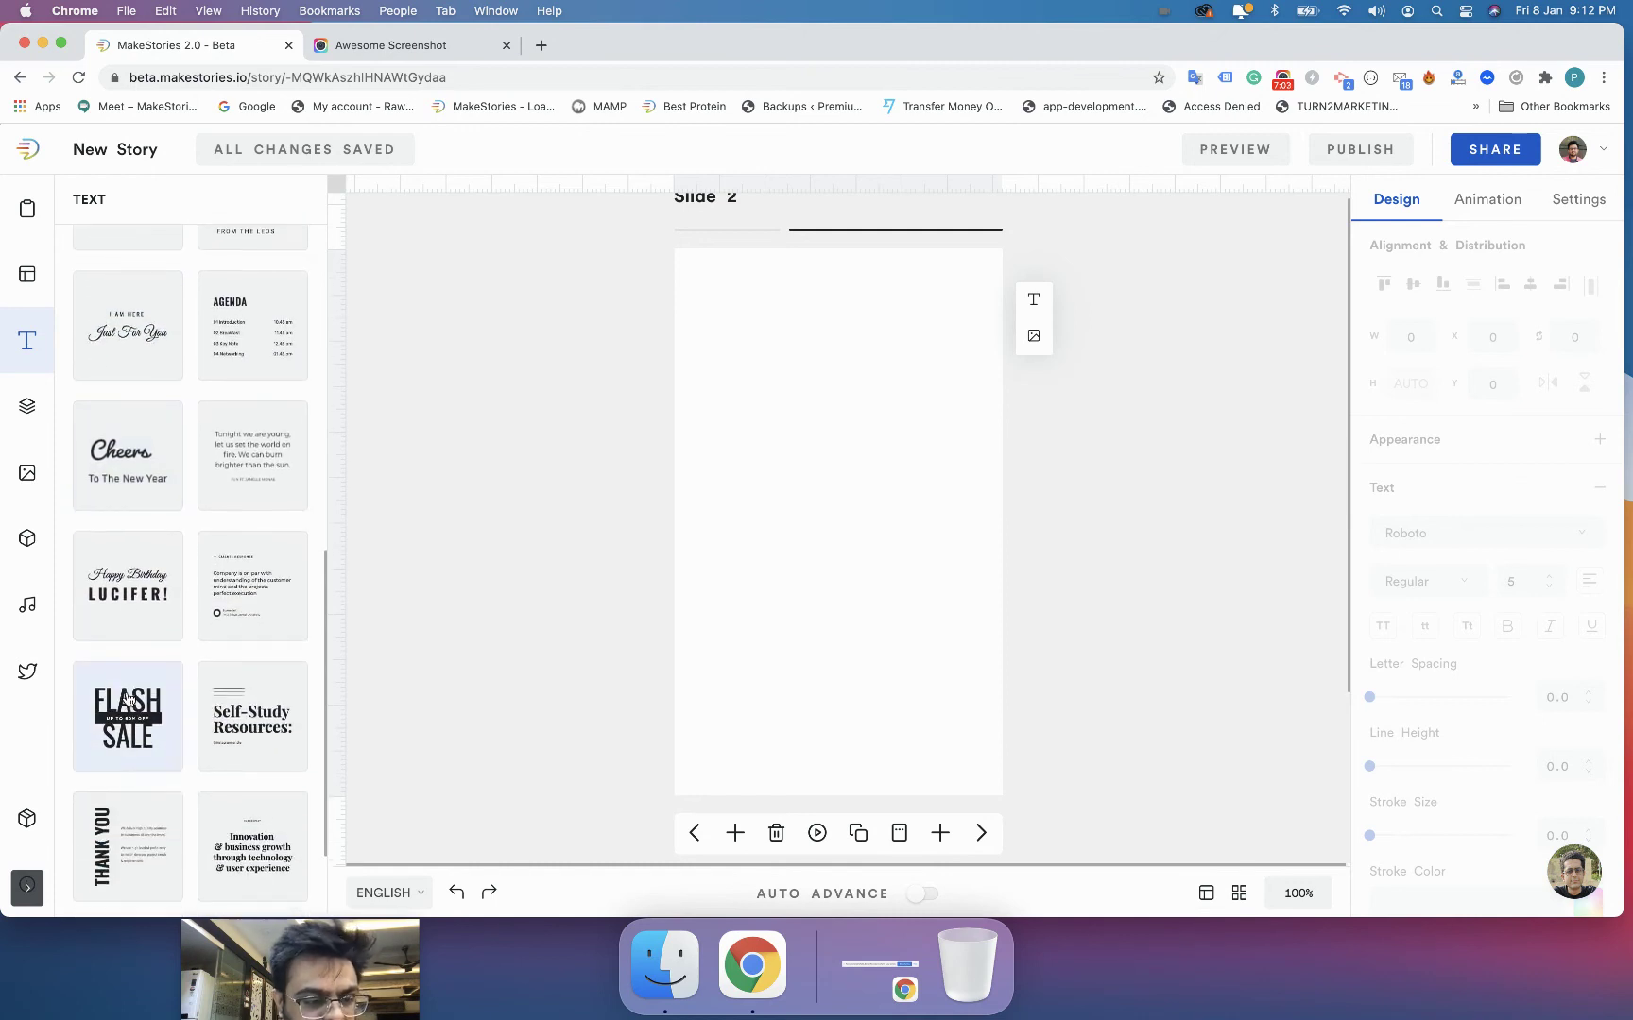
pyautogui.scroll(-2, 128, 699)
pyautogui.click(244, 676)
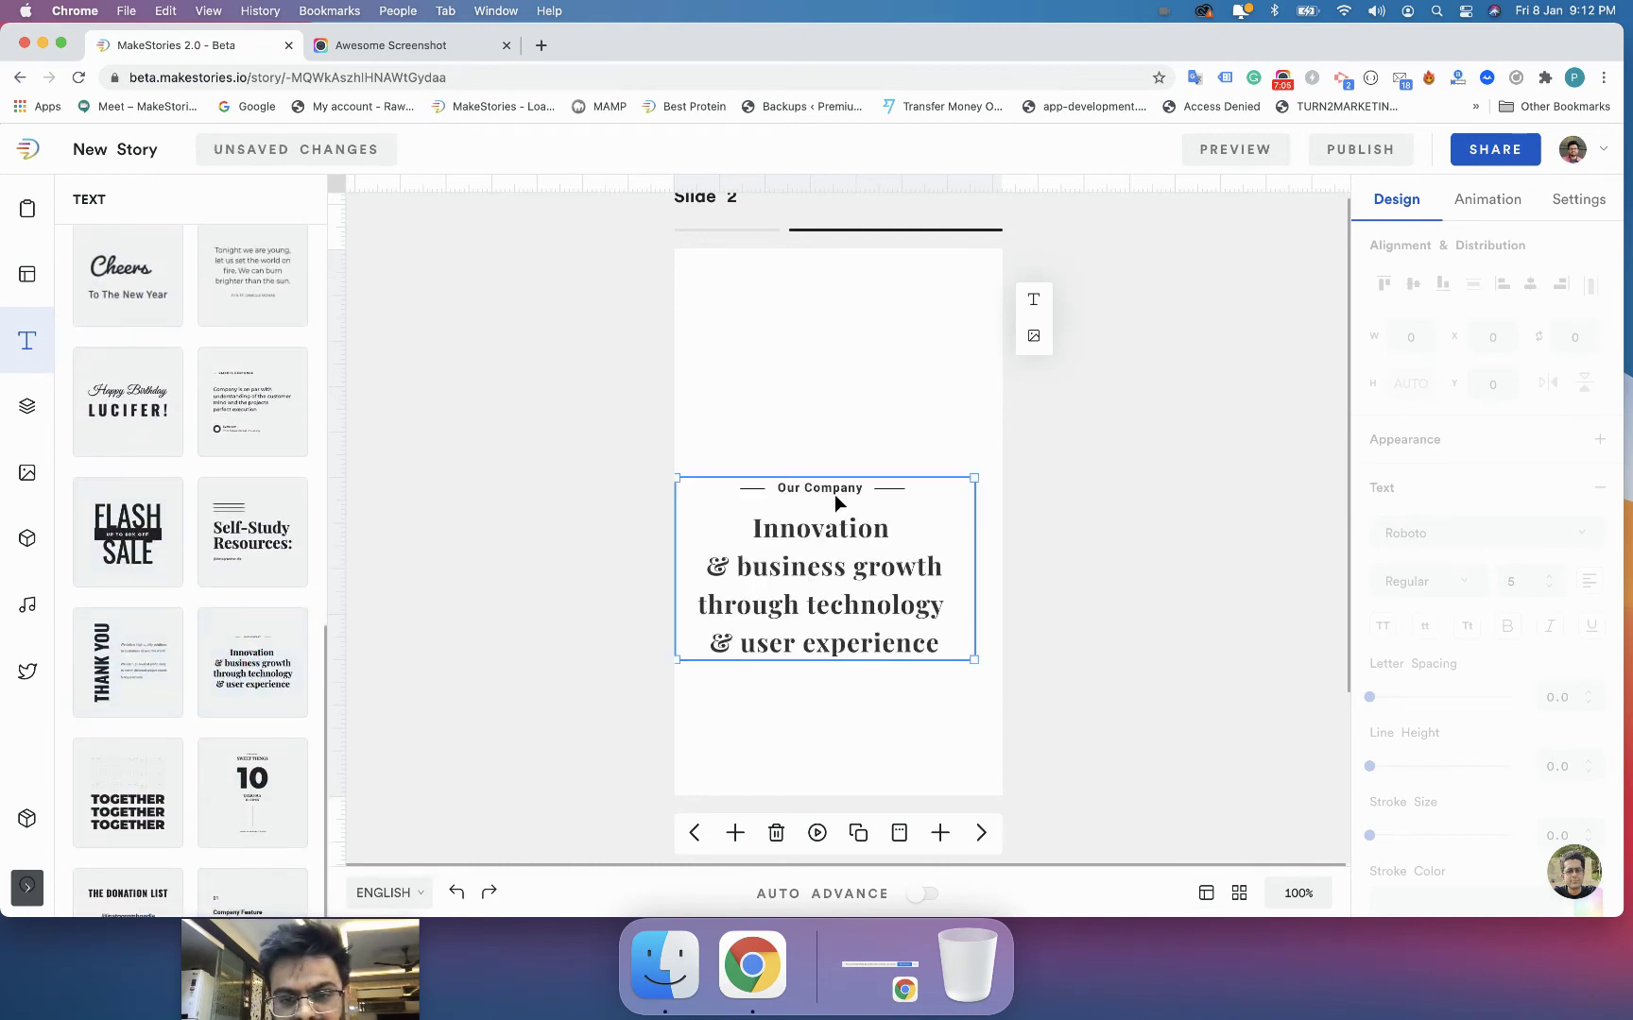
pyautogui.moveTo(823, 529); pyautogui.dragTo(838, 478)
# Change the 'Our Company' label to 'SF City Guide'
pyautogui.click(812, 426)
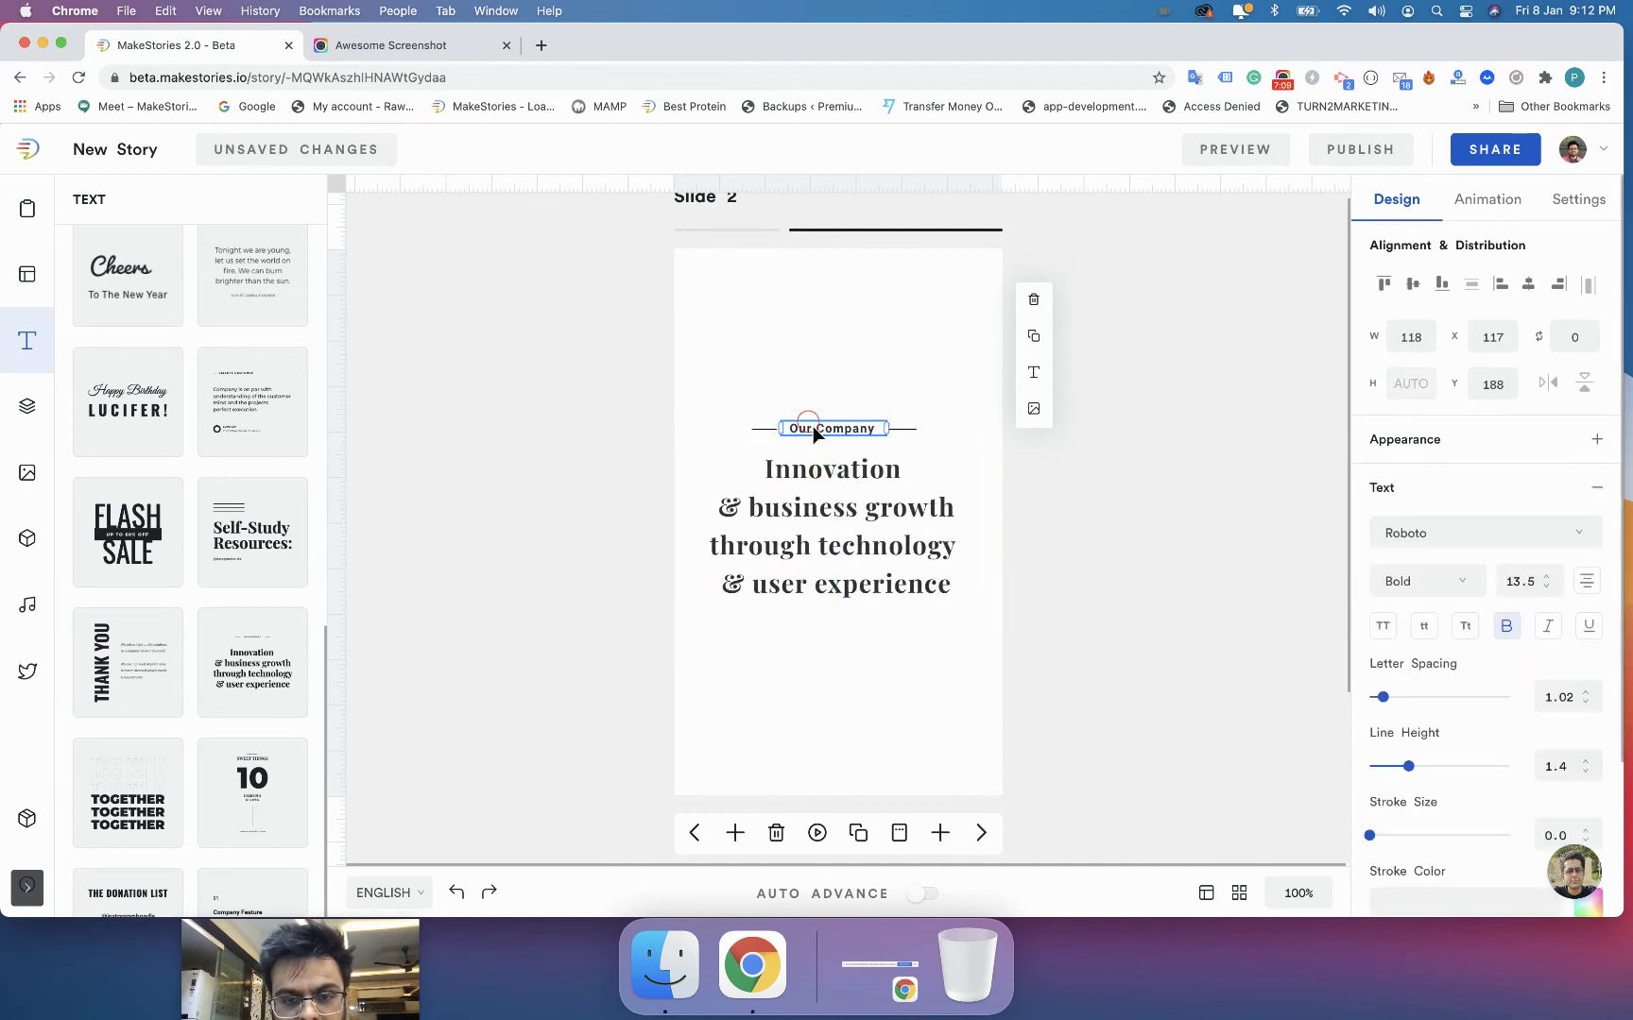
pyautogui.doubleClick(813, 426)
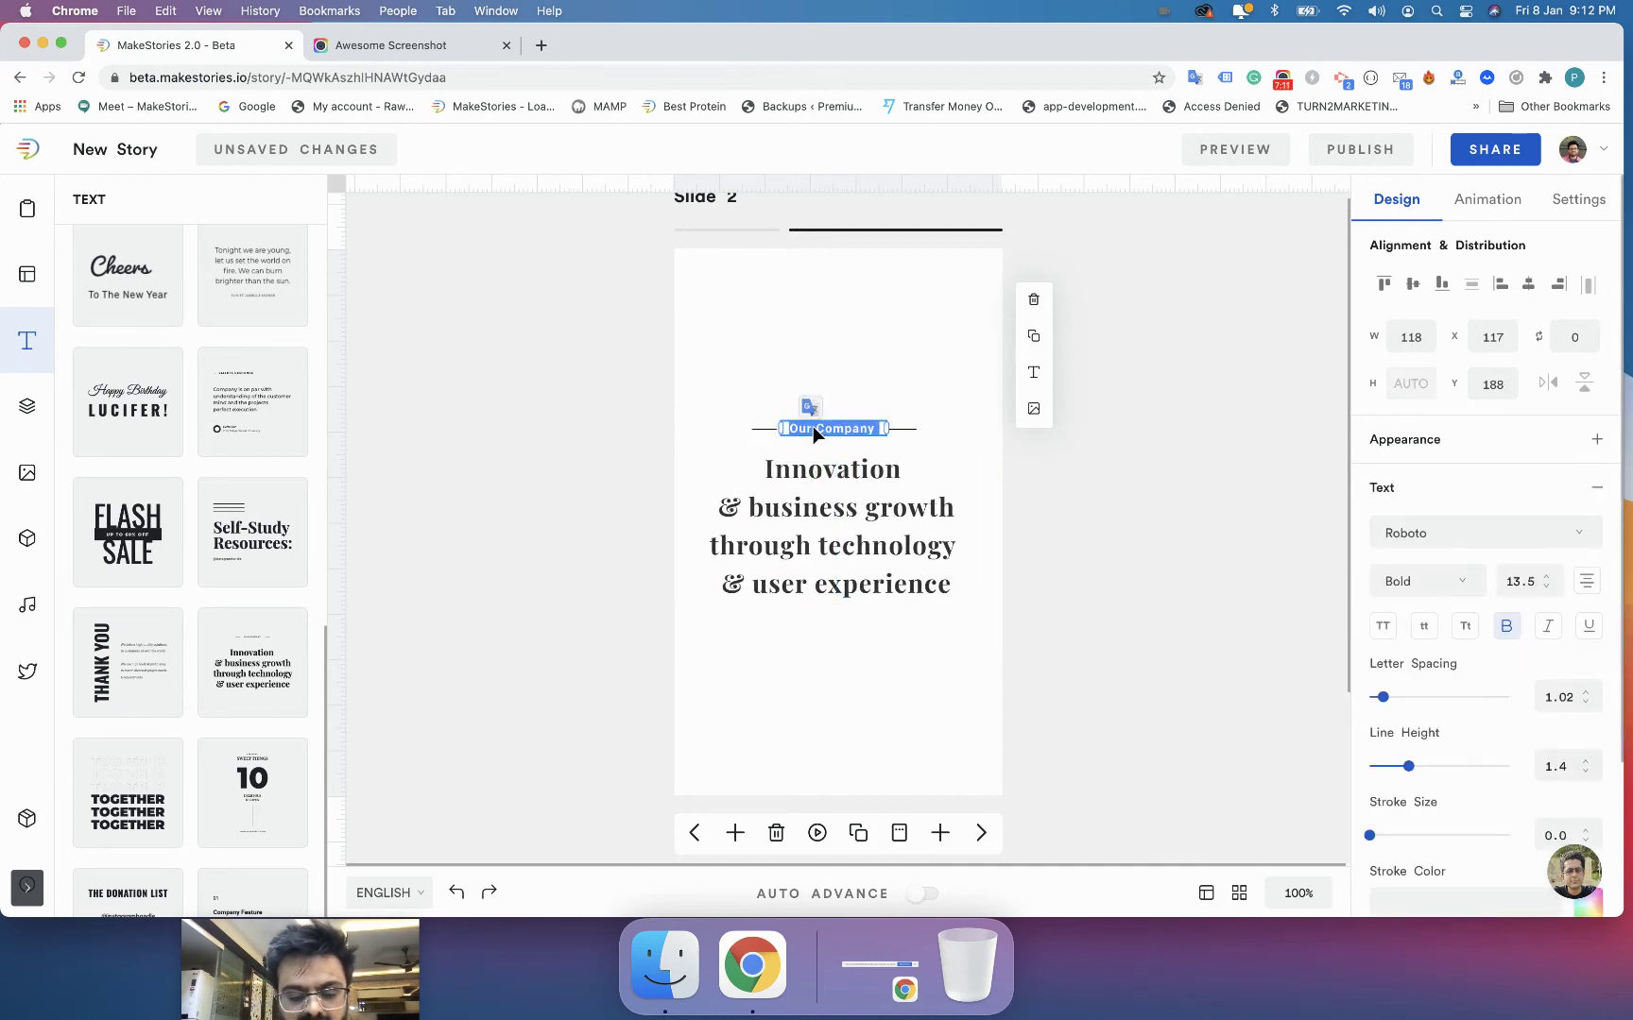
pyautogui.write('SF City')
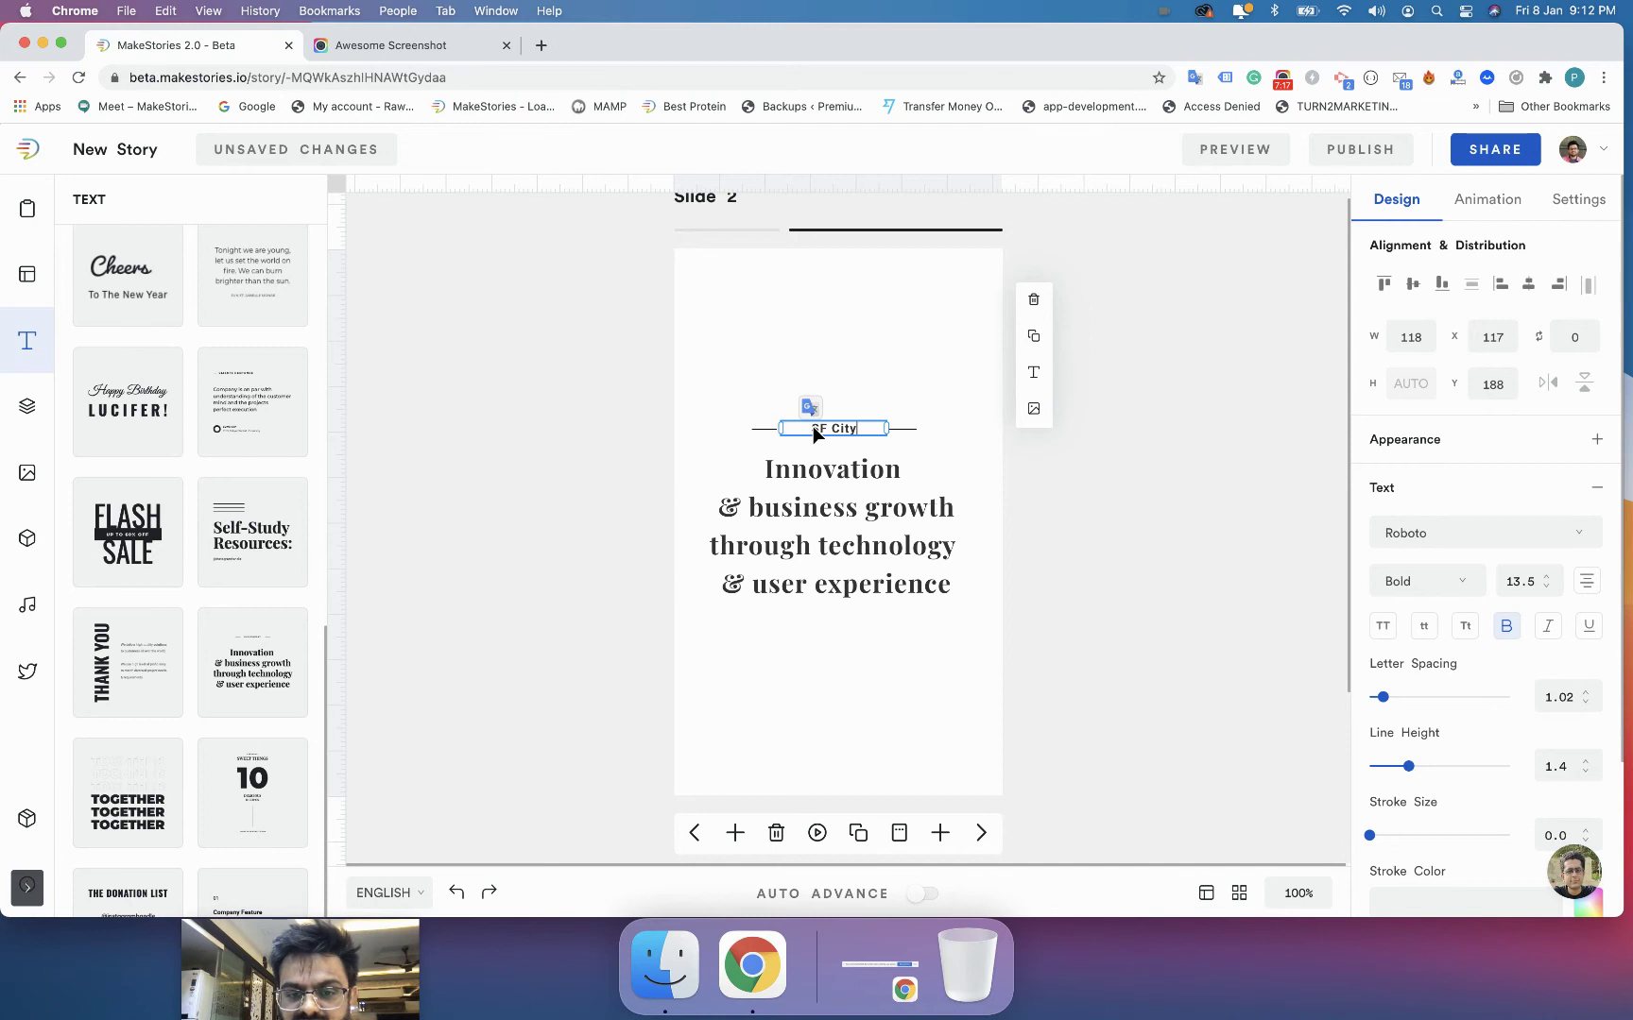
pyautogui.write(' Guide')
# Select all four lines of the Innovation heading and open a new browser tab
pyautogui.click(912, 570)
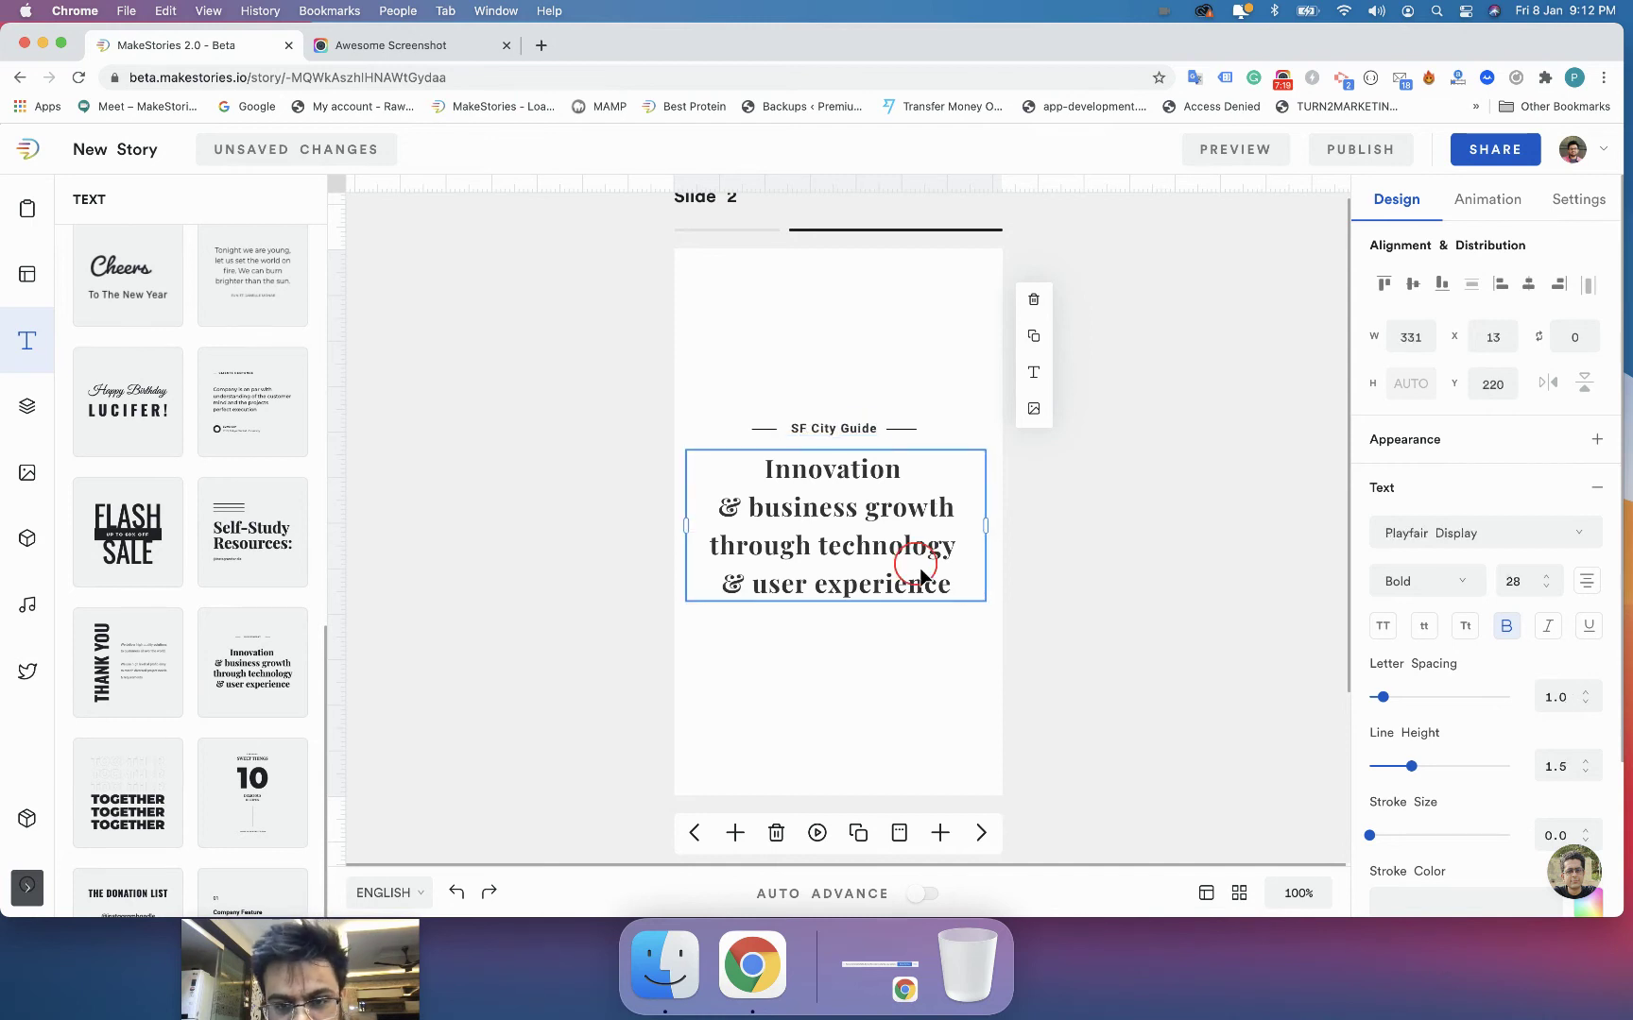
pyautogui.doubleClick(922, 574)
pyautogui.press('super+a')
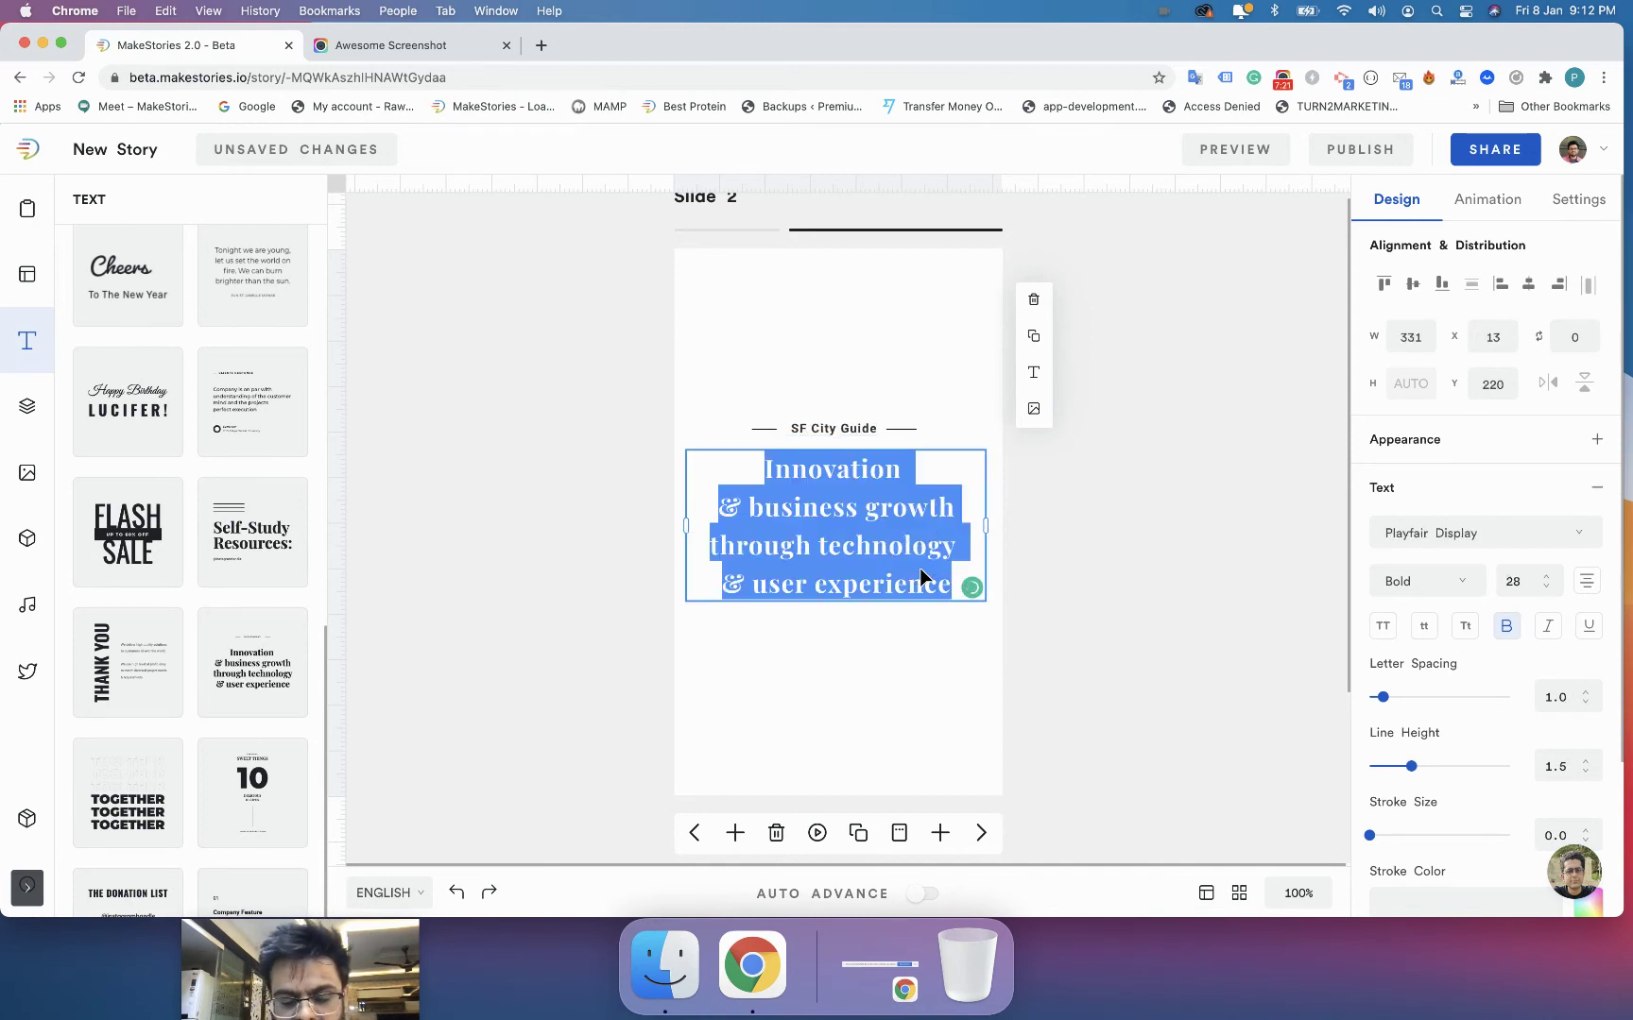
pyautogui.press('super+t')
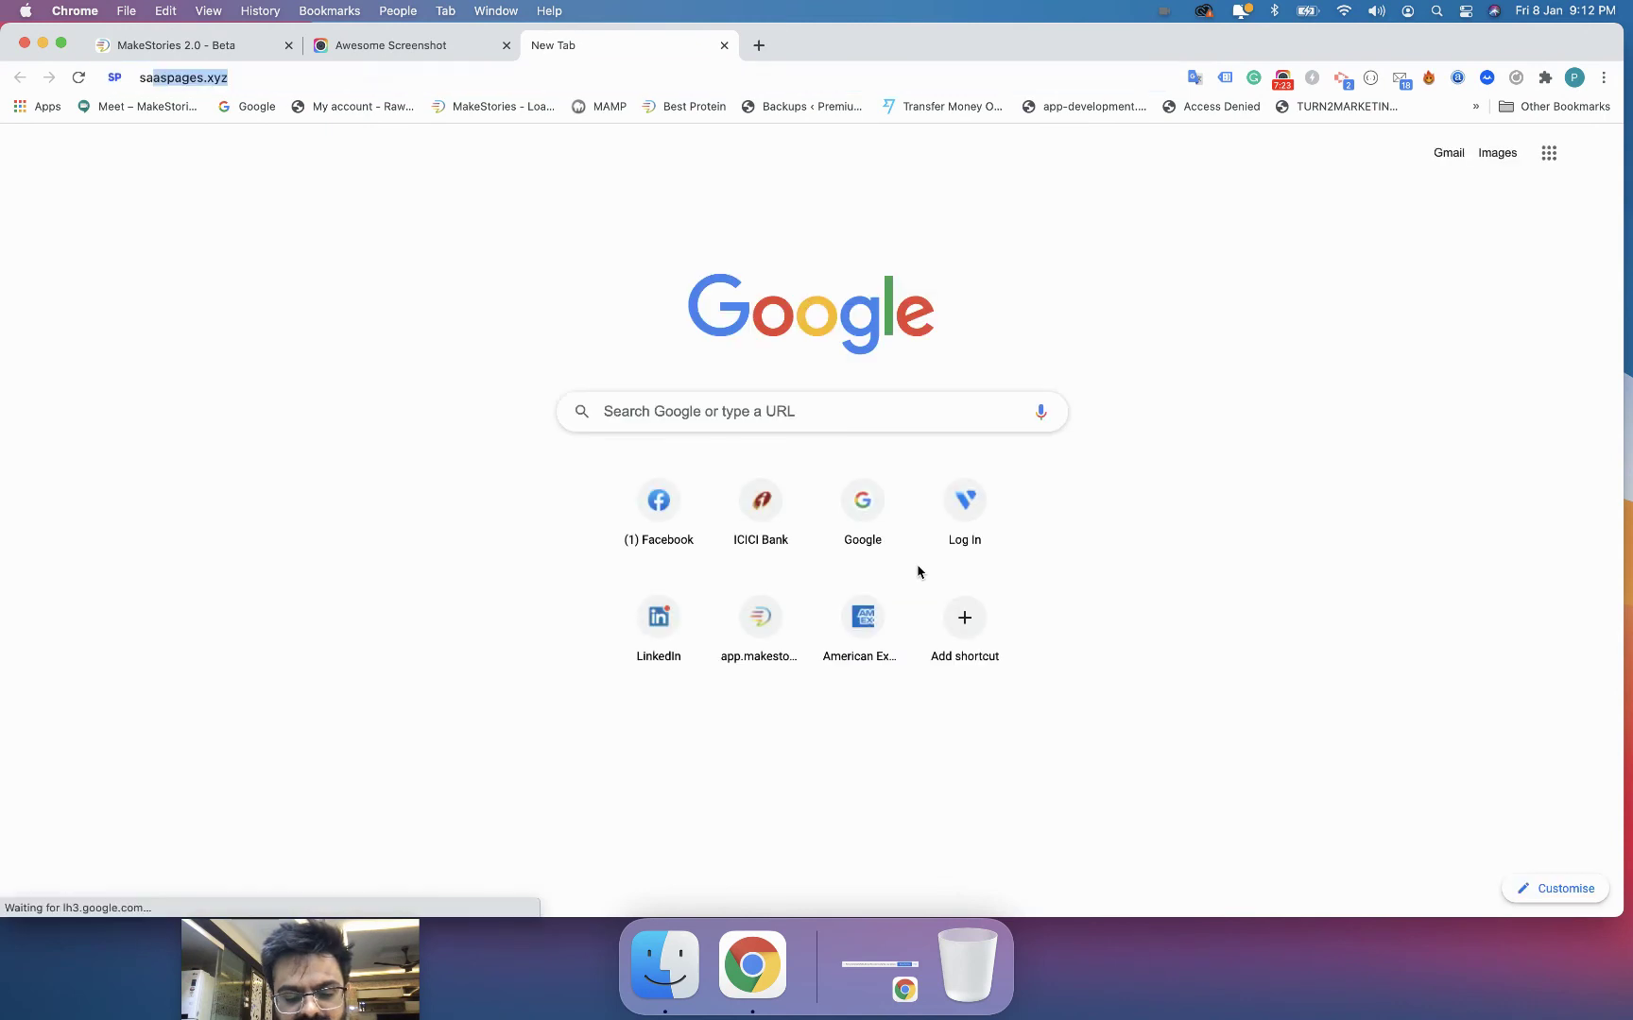
# Search Google for 'san francisco'
pyautogui.write('san francisc')
pyautogui.press('Return')
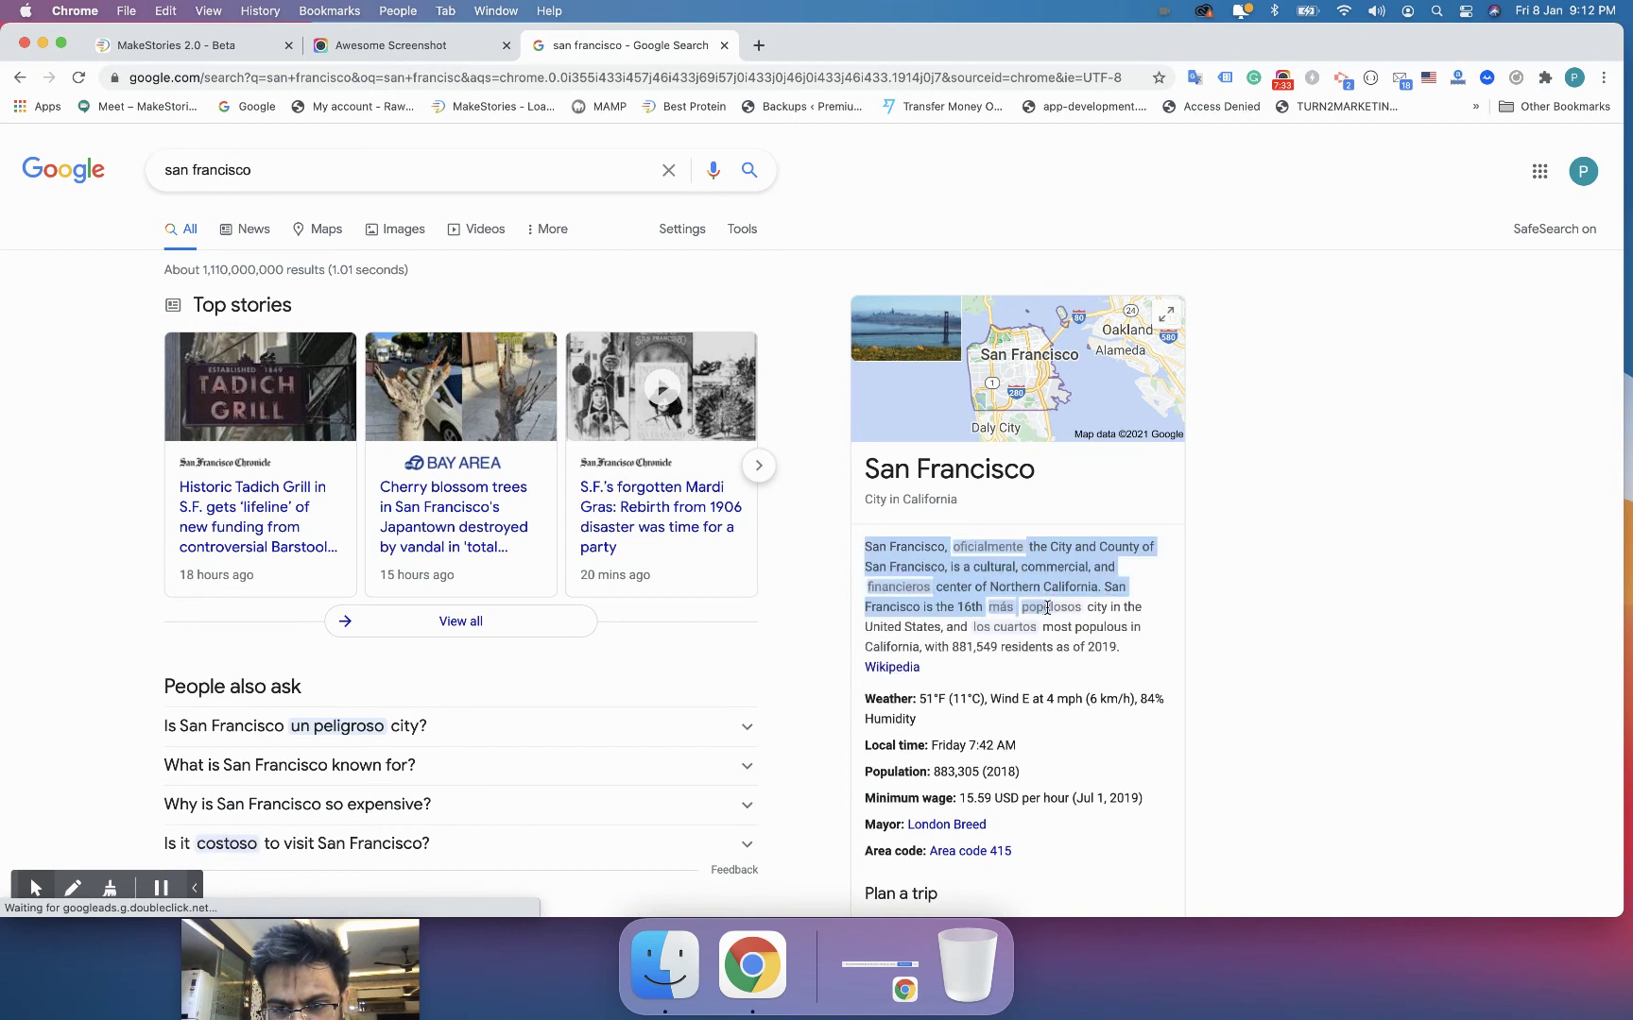
pyautogui.moveTo(1048, 611)
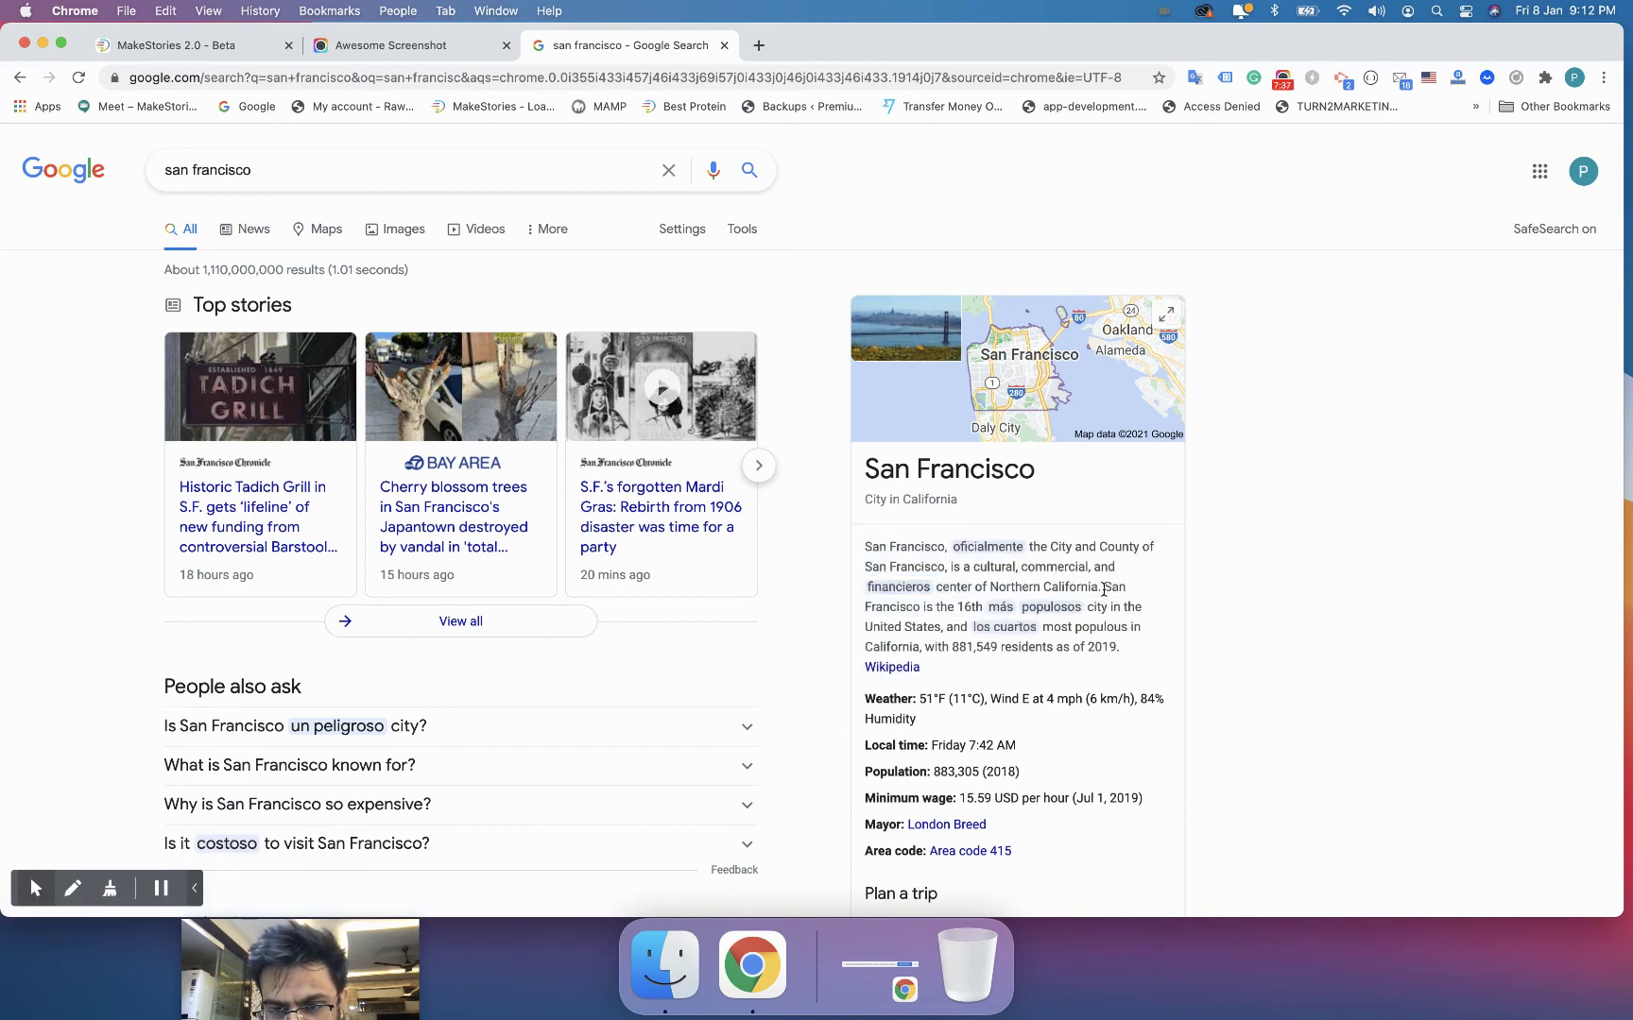
# Select the sentence ranking San Francisco the 16th most populous US city, then return to MakeStories
pyautogui.moveTo(1103, 589); pyautogui.dragTo(1039, 718)
pyautogui.click(943, 624)
pyautogui.moveTo(1104, 590); pyautogui.dragTo(898, 893)
pyautogui.click(943, 627)
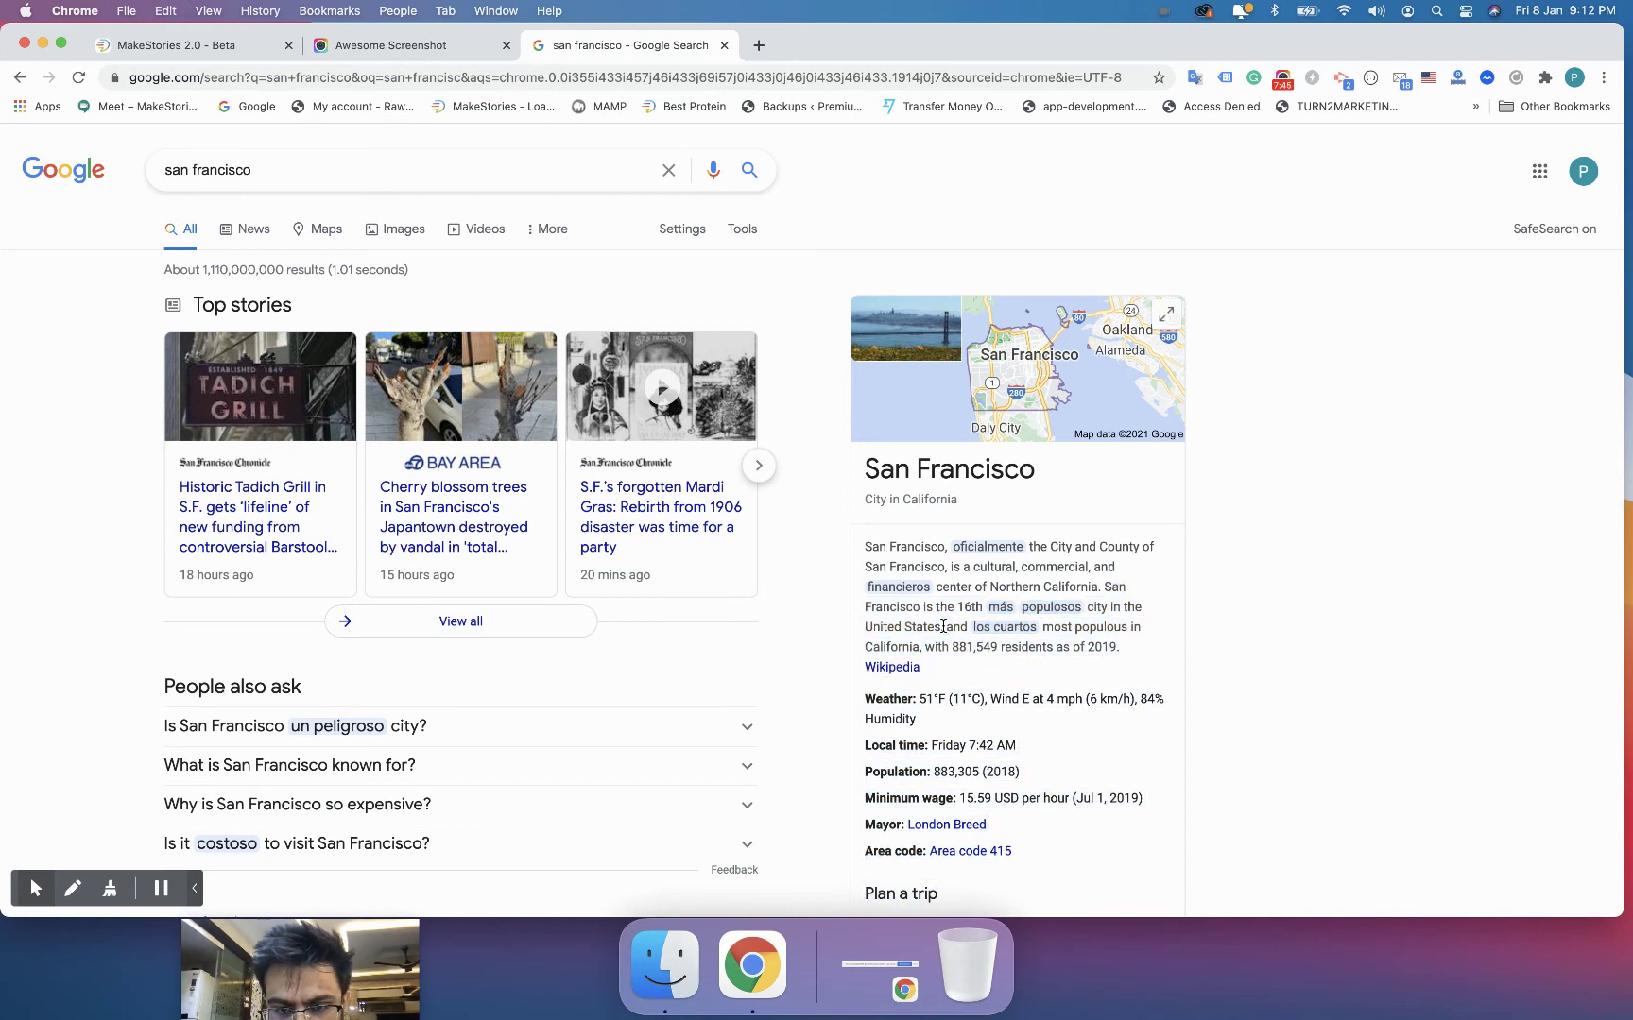
pyautogui.moveTo(943, 627); pyautogui.dragTo(1107, 586)
pyautogui.click(1108, 585)
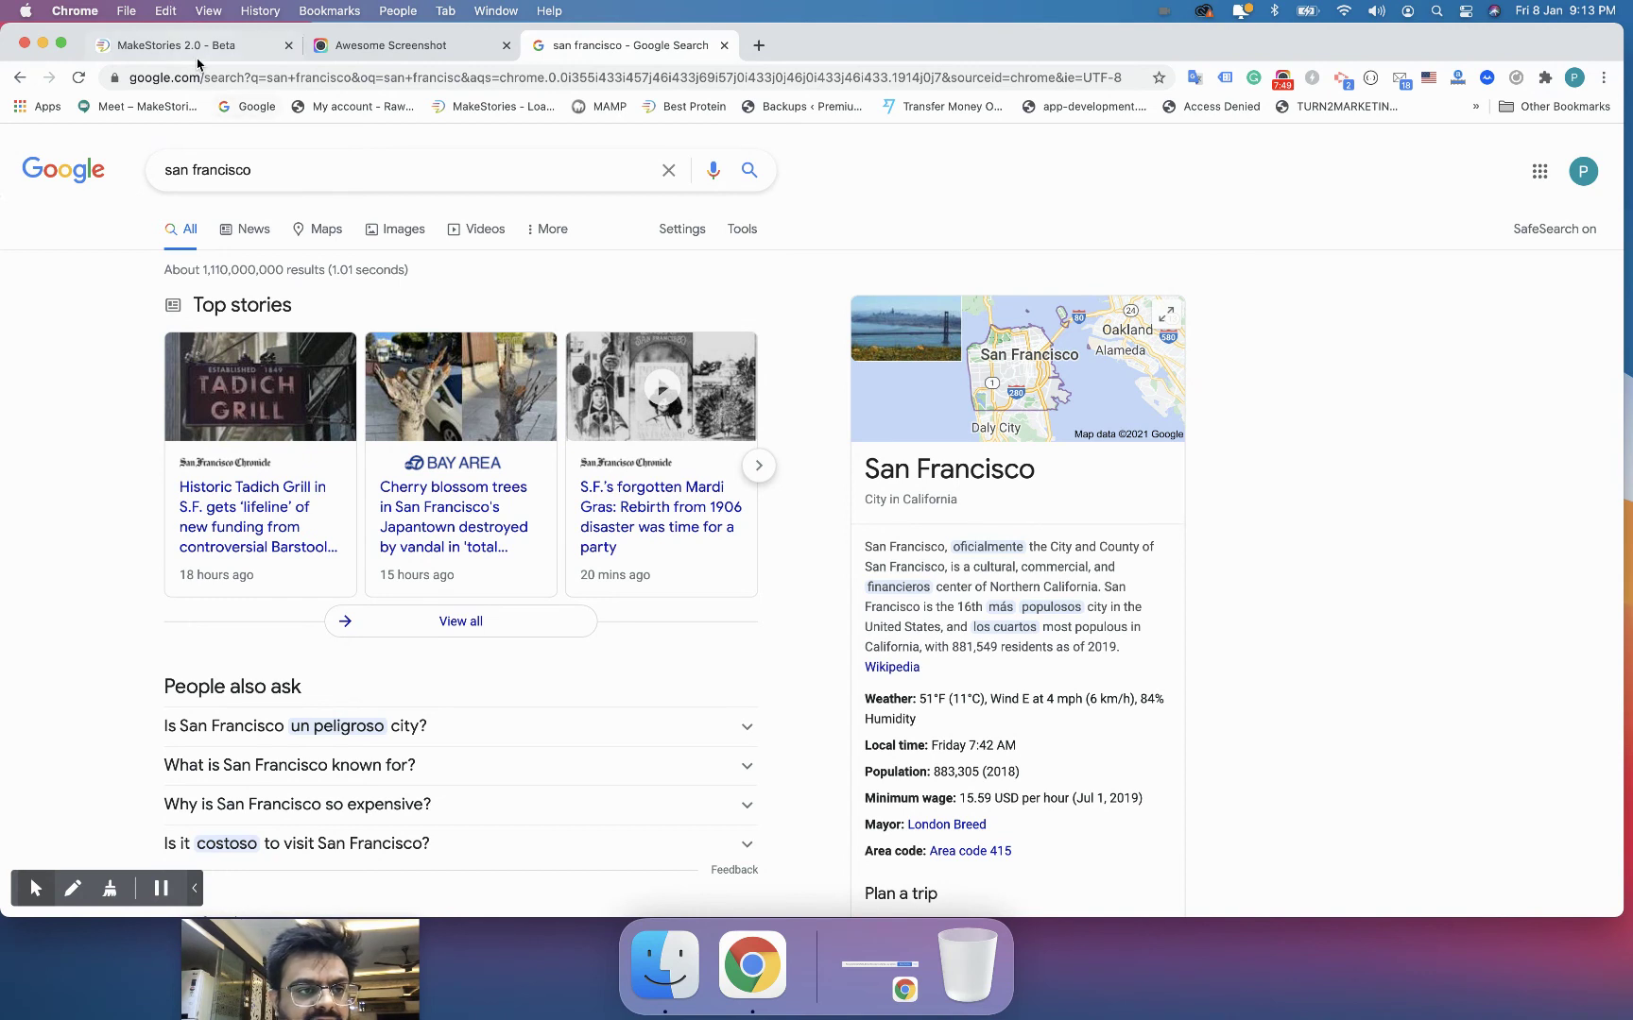
pyautogui.press('super+1')
# Replace the four-line heading under SF City Guide with the pasted San Francisco population fact
pyautogui.click(801, 567)
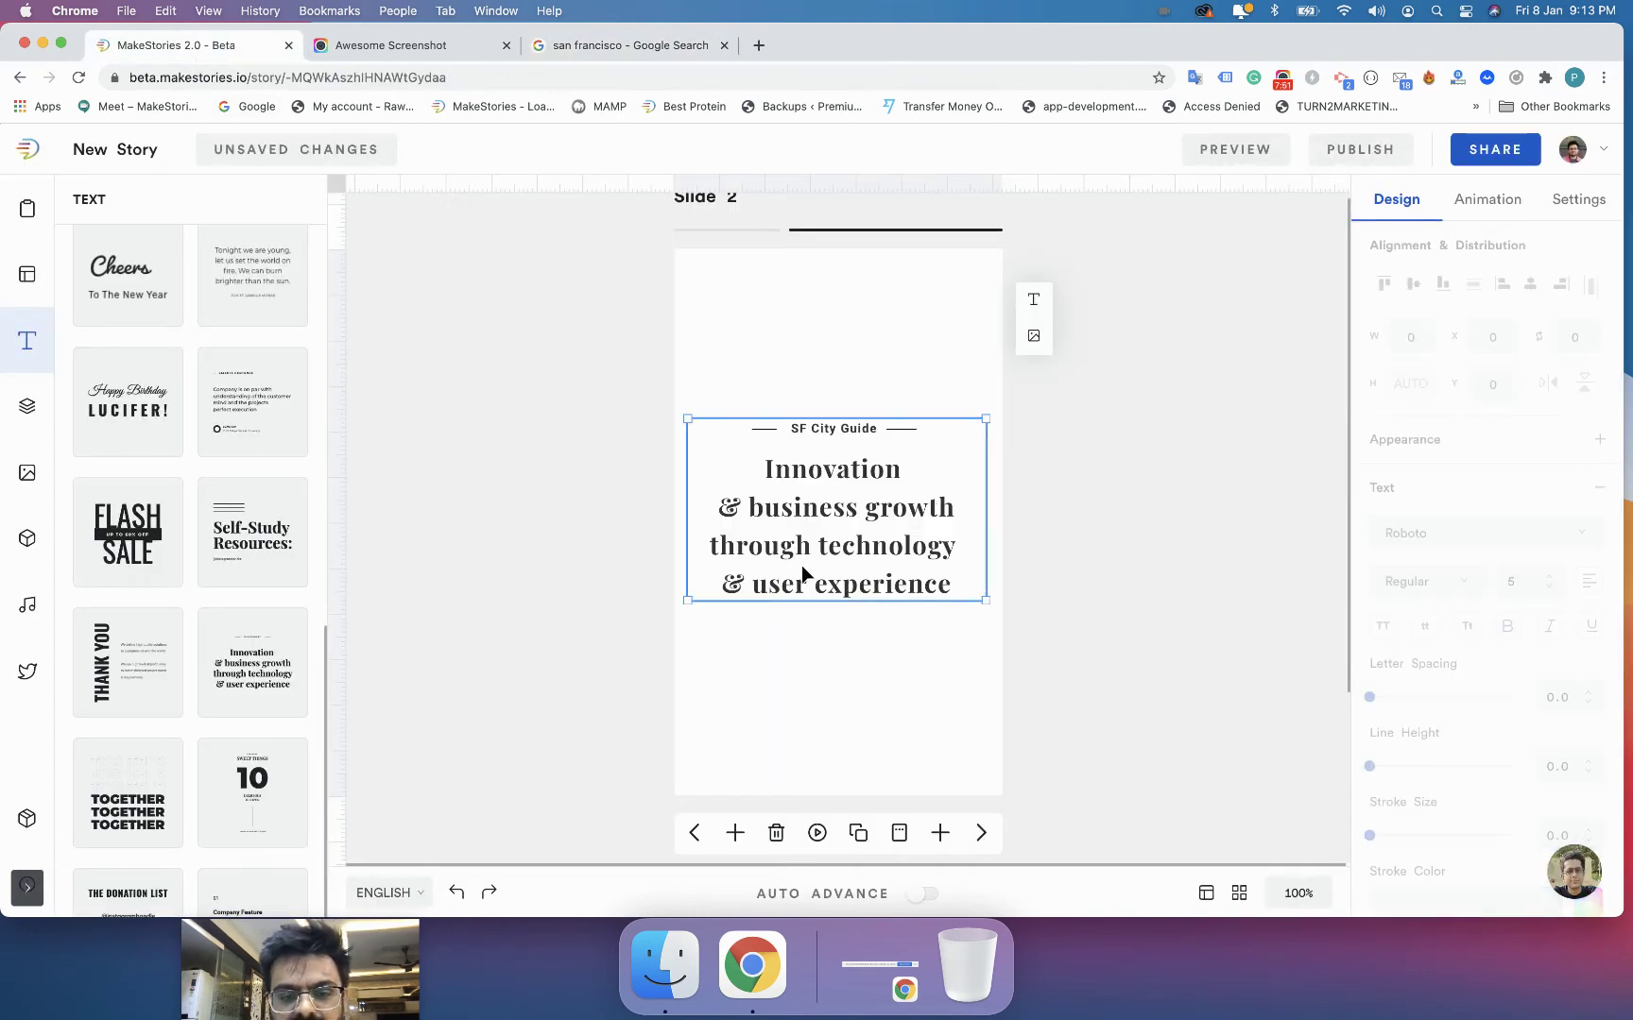
pyautogui.click(803, 562)
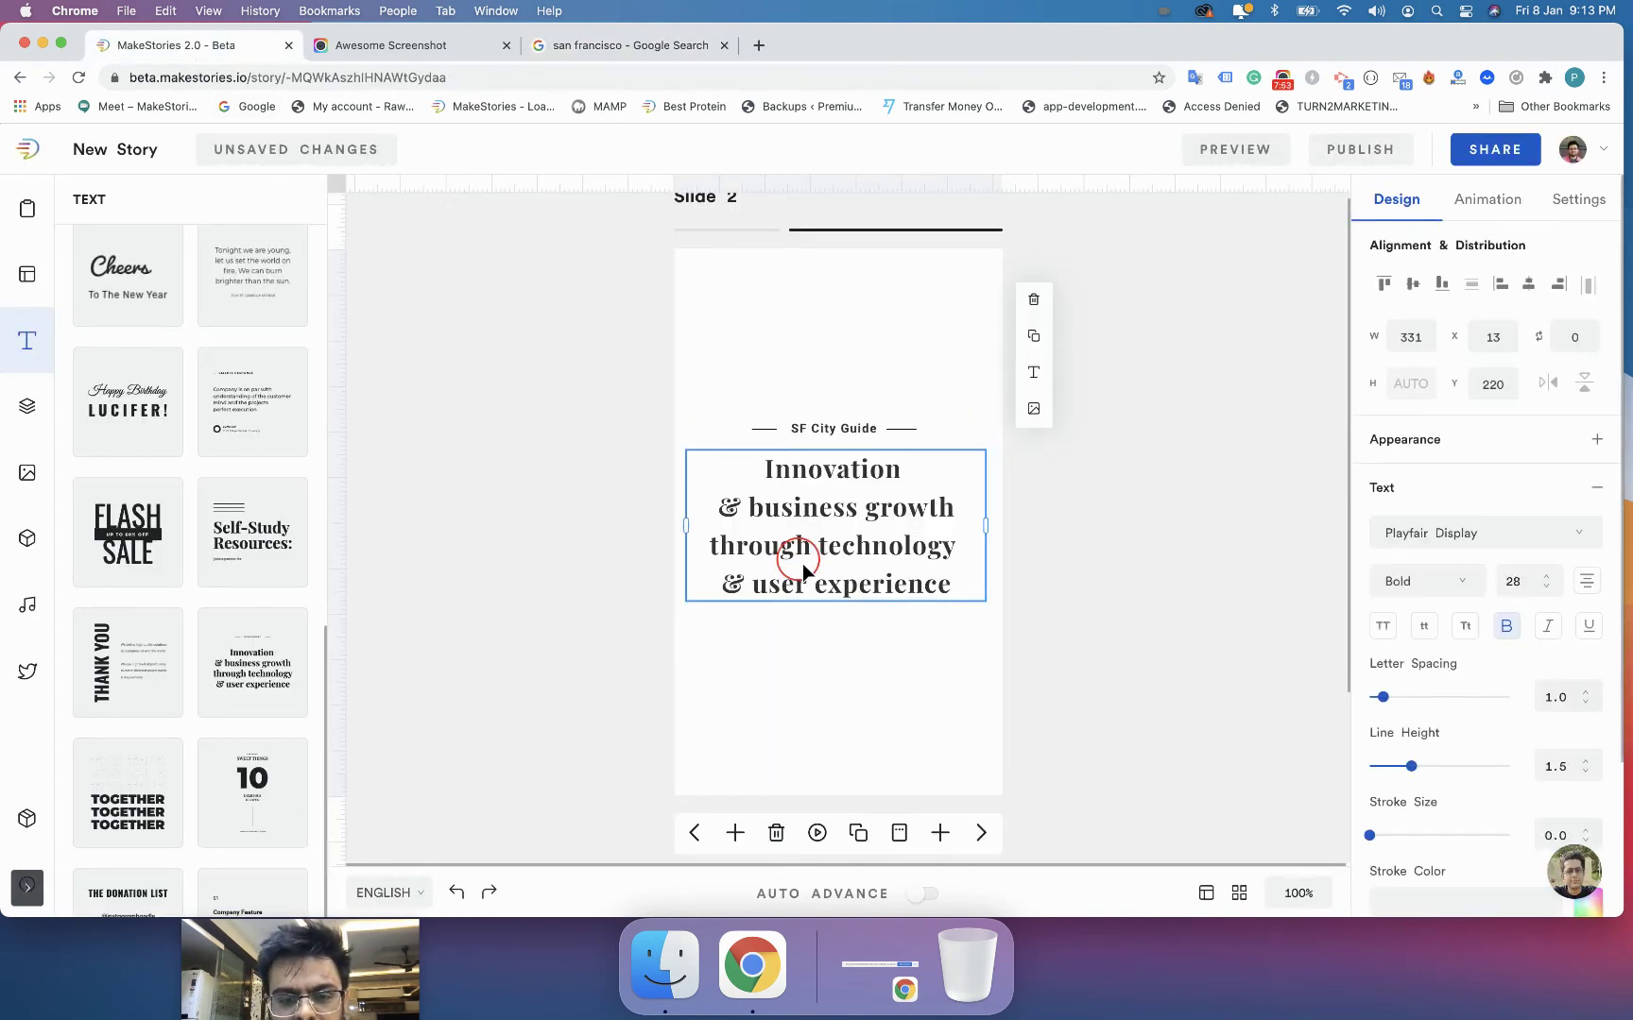
pyautogui.tripleClick(802, 562)
pyautogui.press('super+a')
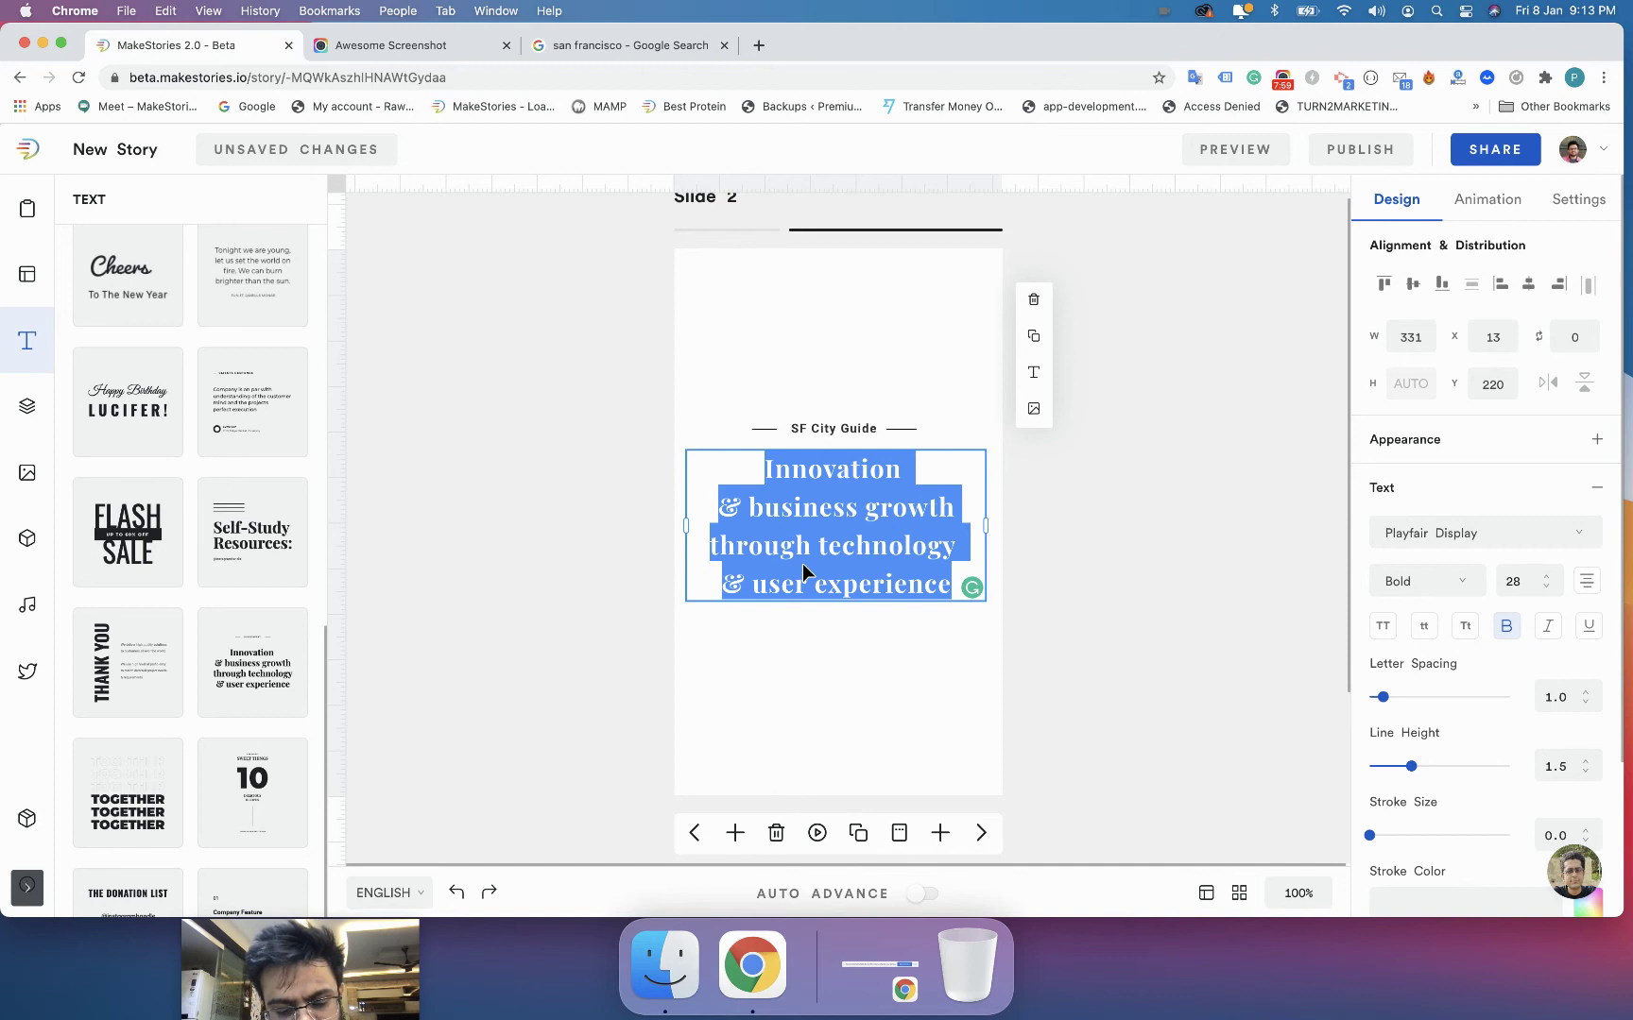
pyautogui.write('San Francisco is the 16th most populous city in the United States')
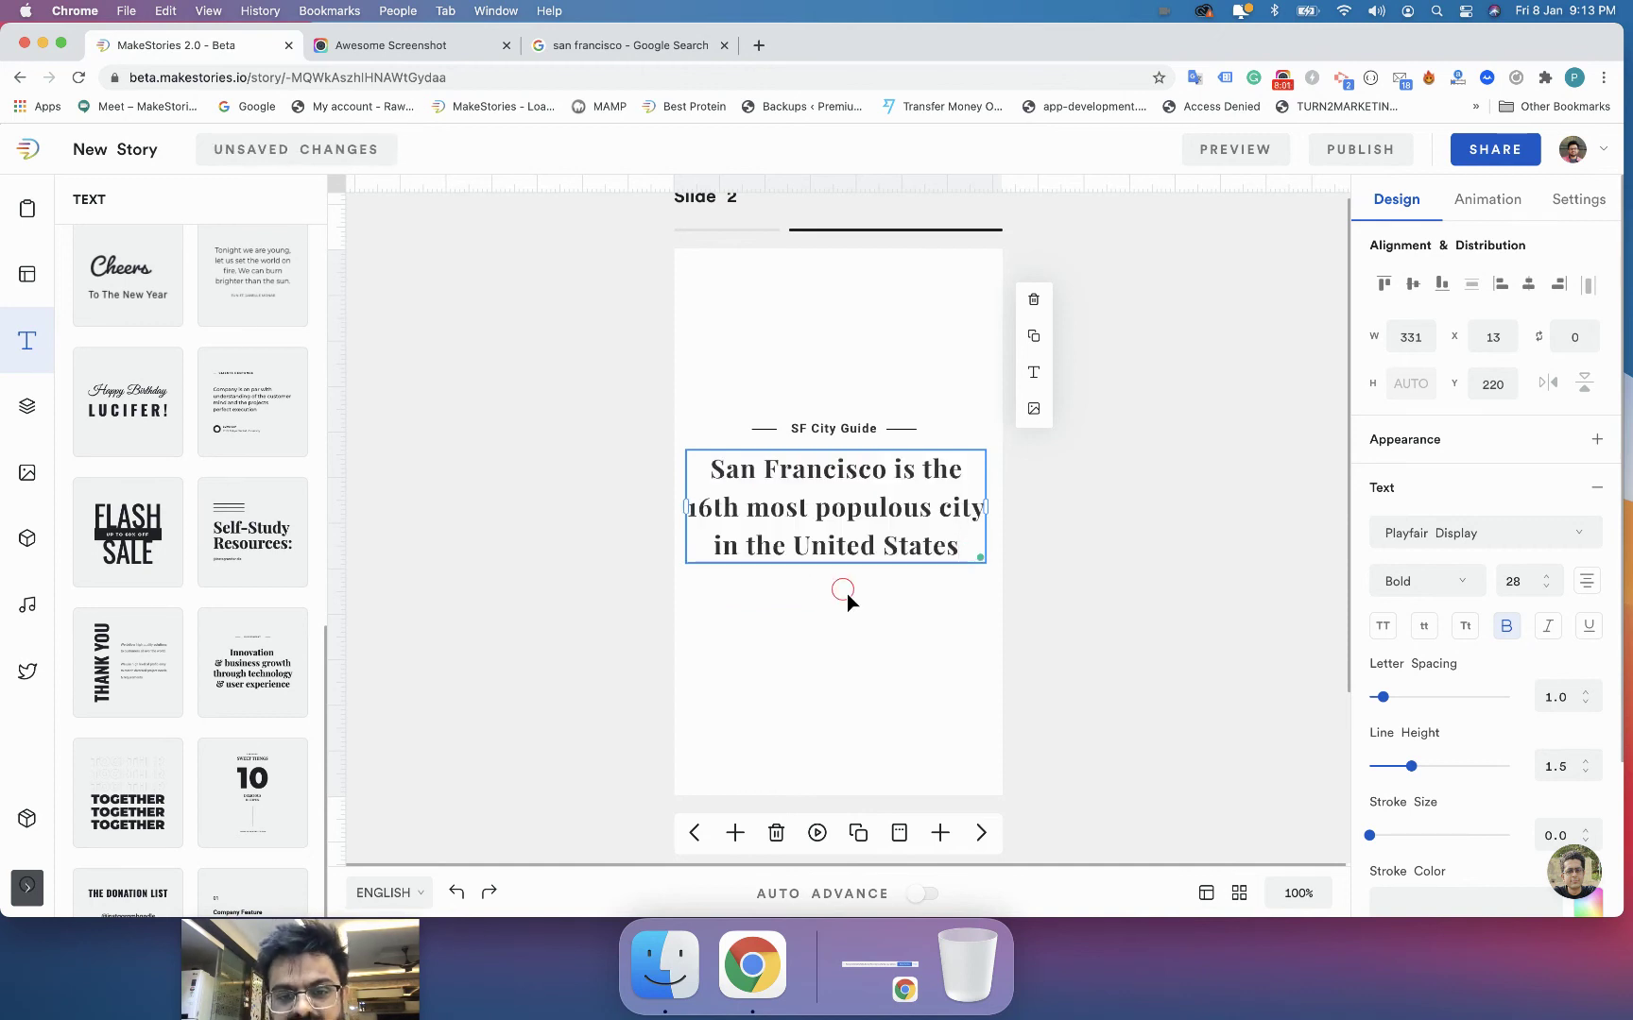
pyautogui.click(560, 571)
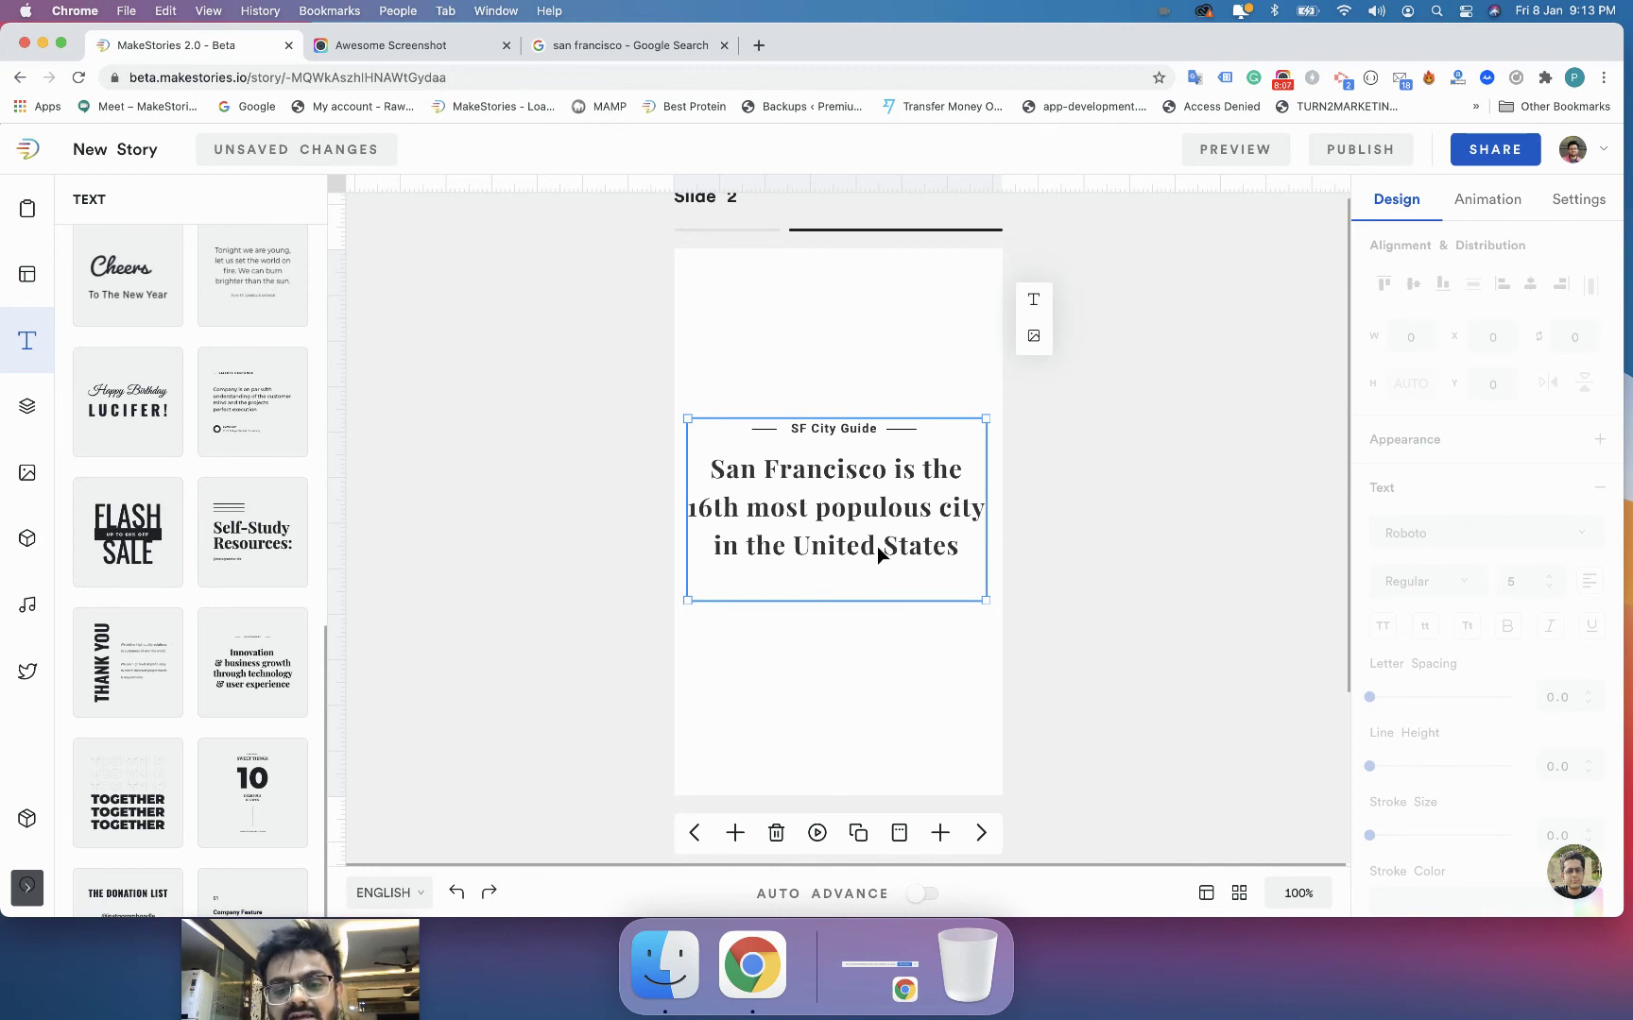
# Close the Google Search tab and reselect the SF City Guide text group in MakeStories
pyautogui.click(638, 57)
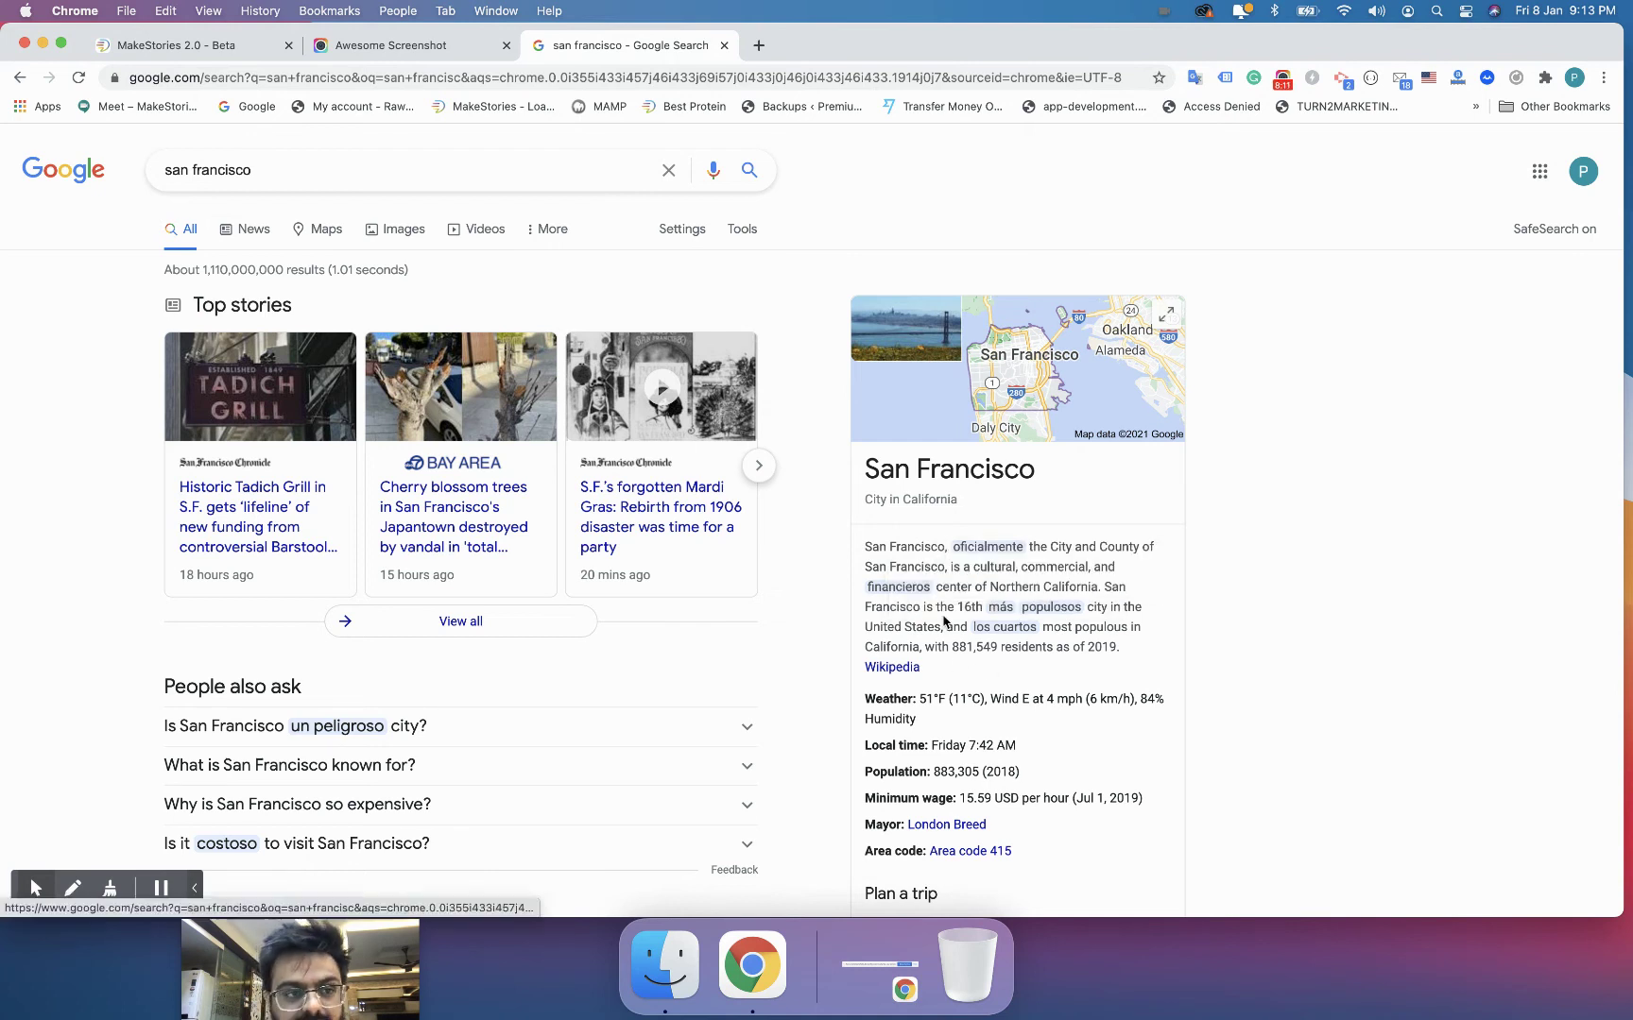
pyautogui.press('super+w')
pyautogui.hotkey('ctrl', 'shift', 'Tab')
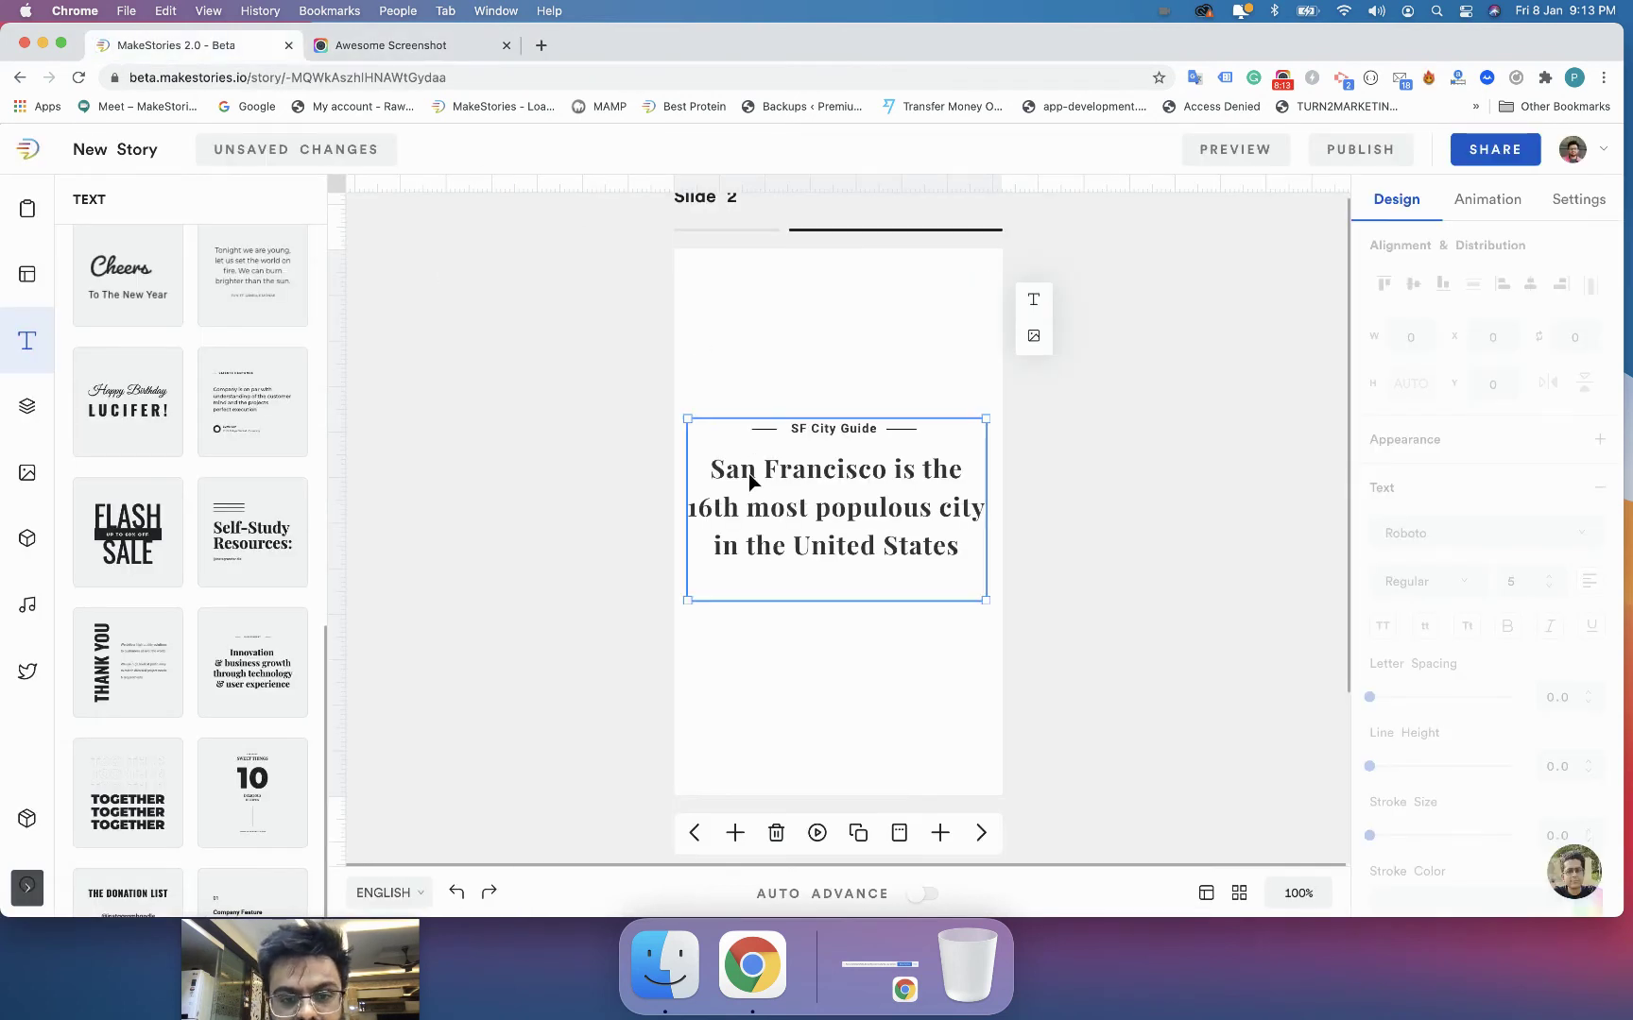
pyautogui.click(748, 474)
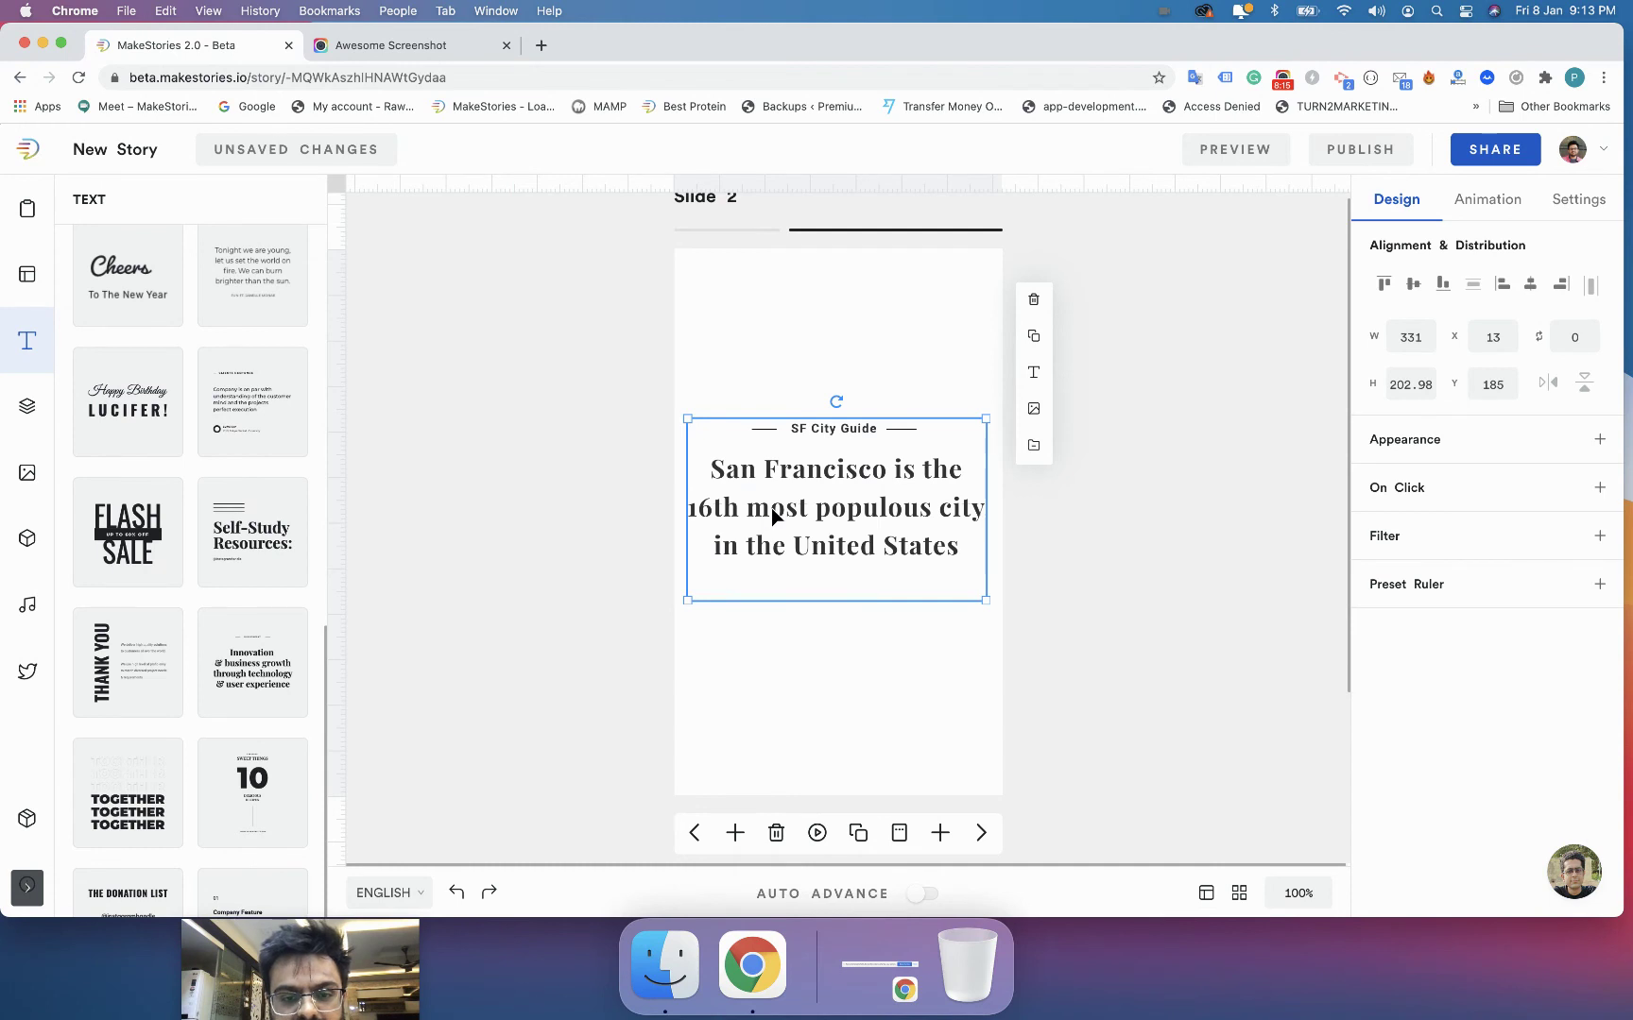
# Colour the population fact text red using the Appearance colour presets
pyautogui.click(767, 548)
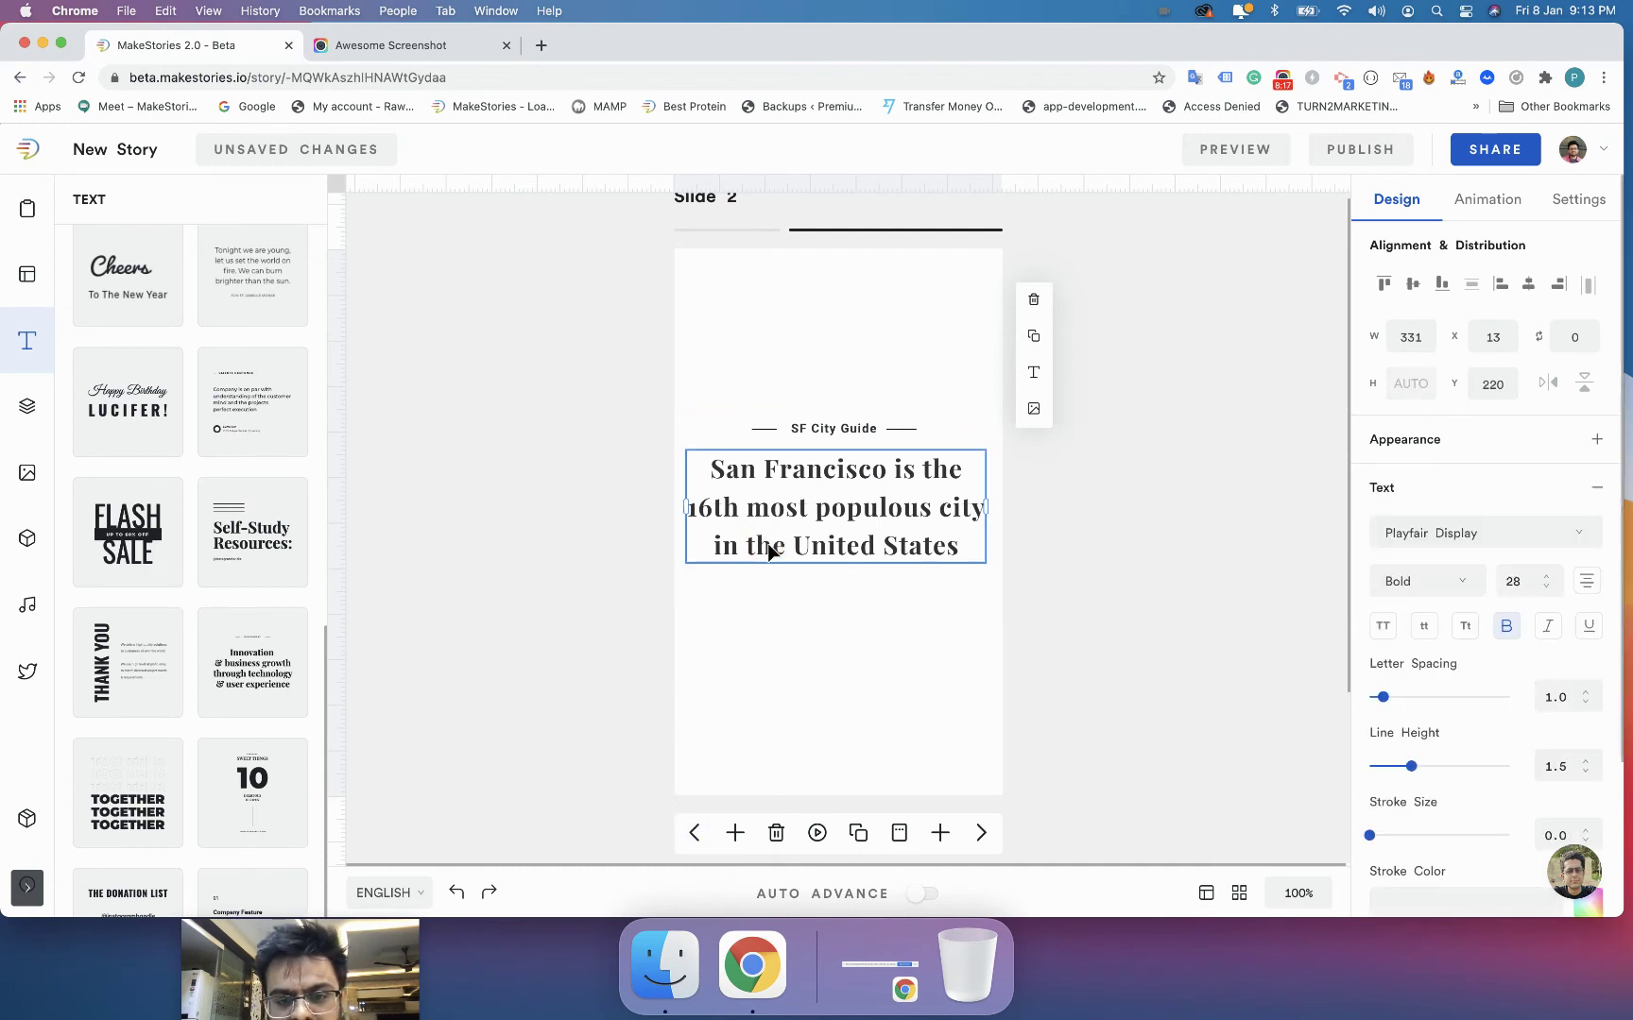
pyautogui.click(1390, 440)
pyautogui.click(1417, 475)
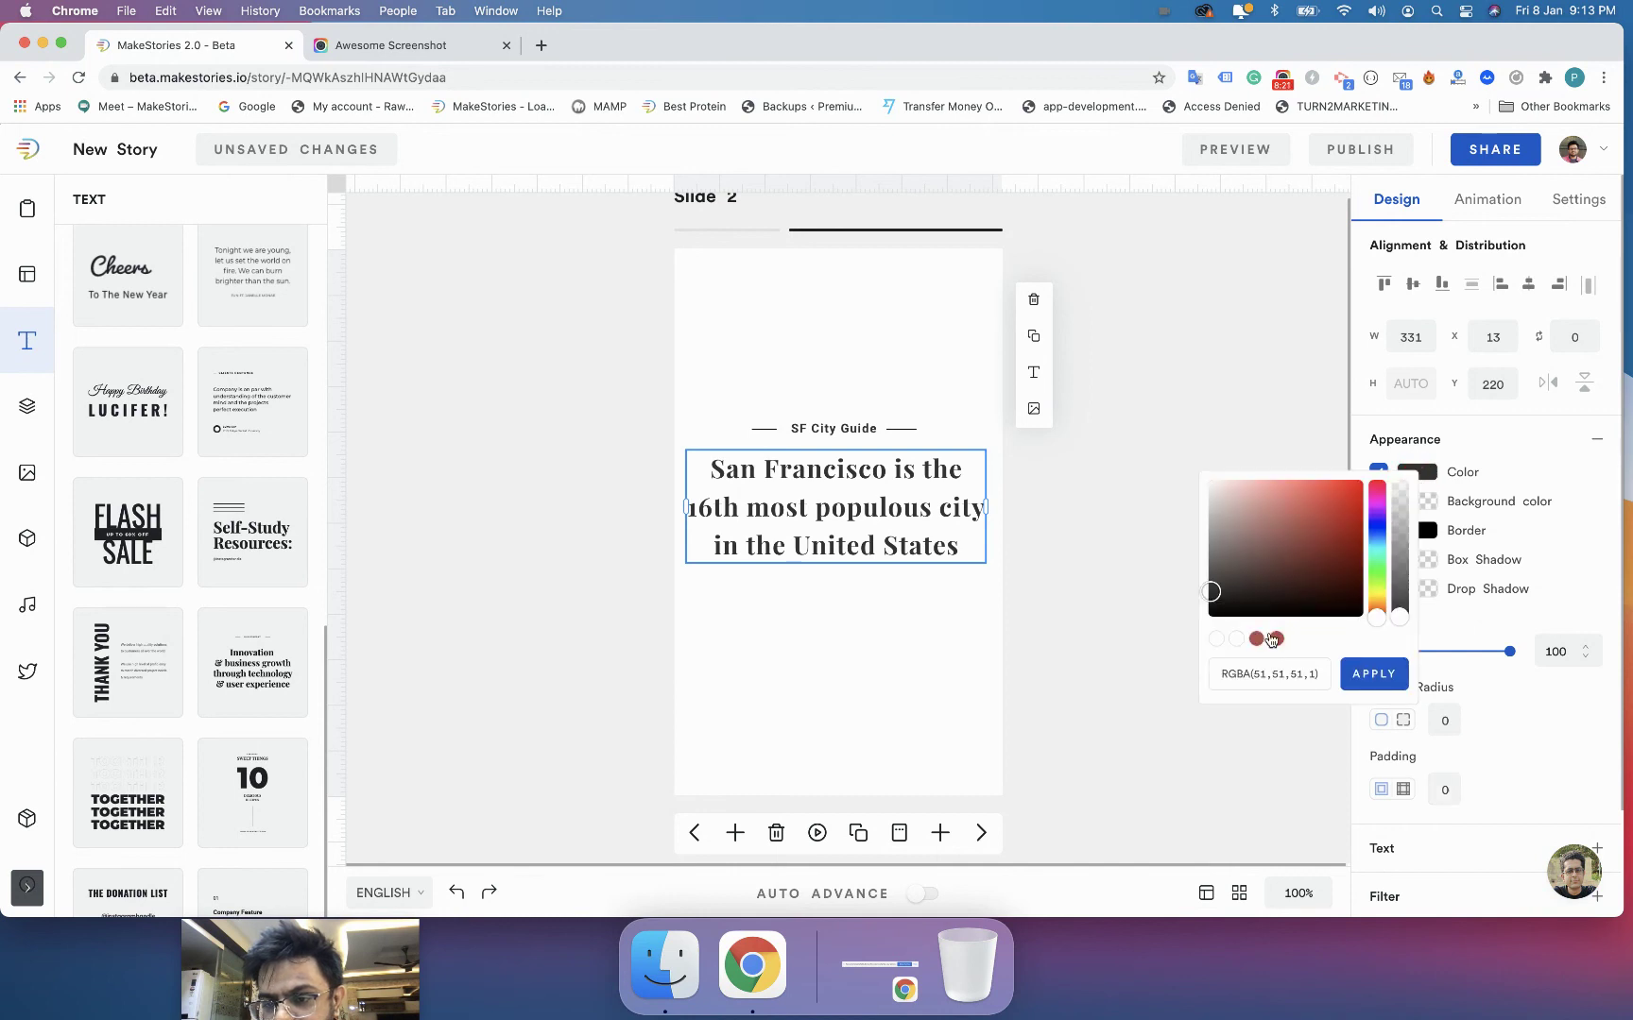
pyautogui.click(1272, 640)
pyautogui.click(1086, 652)
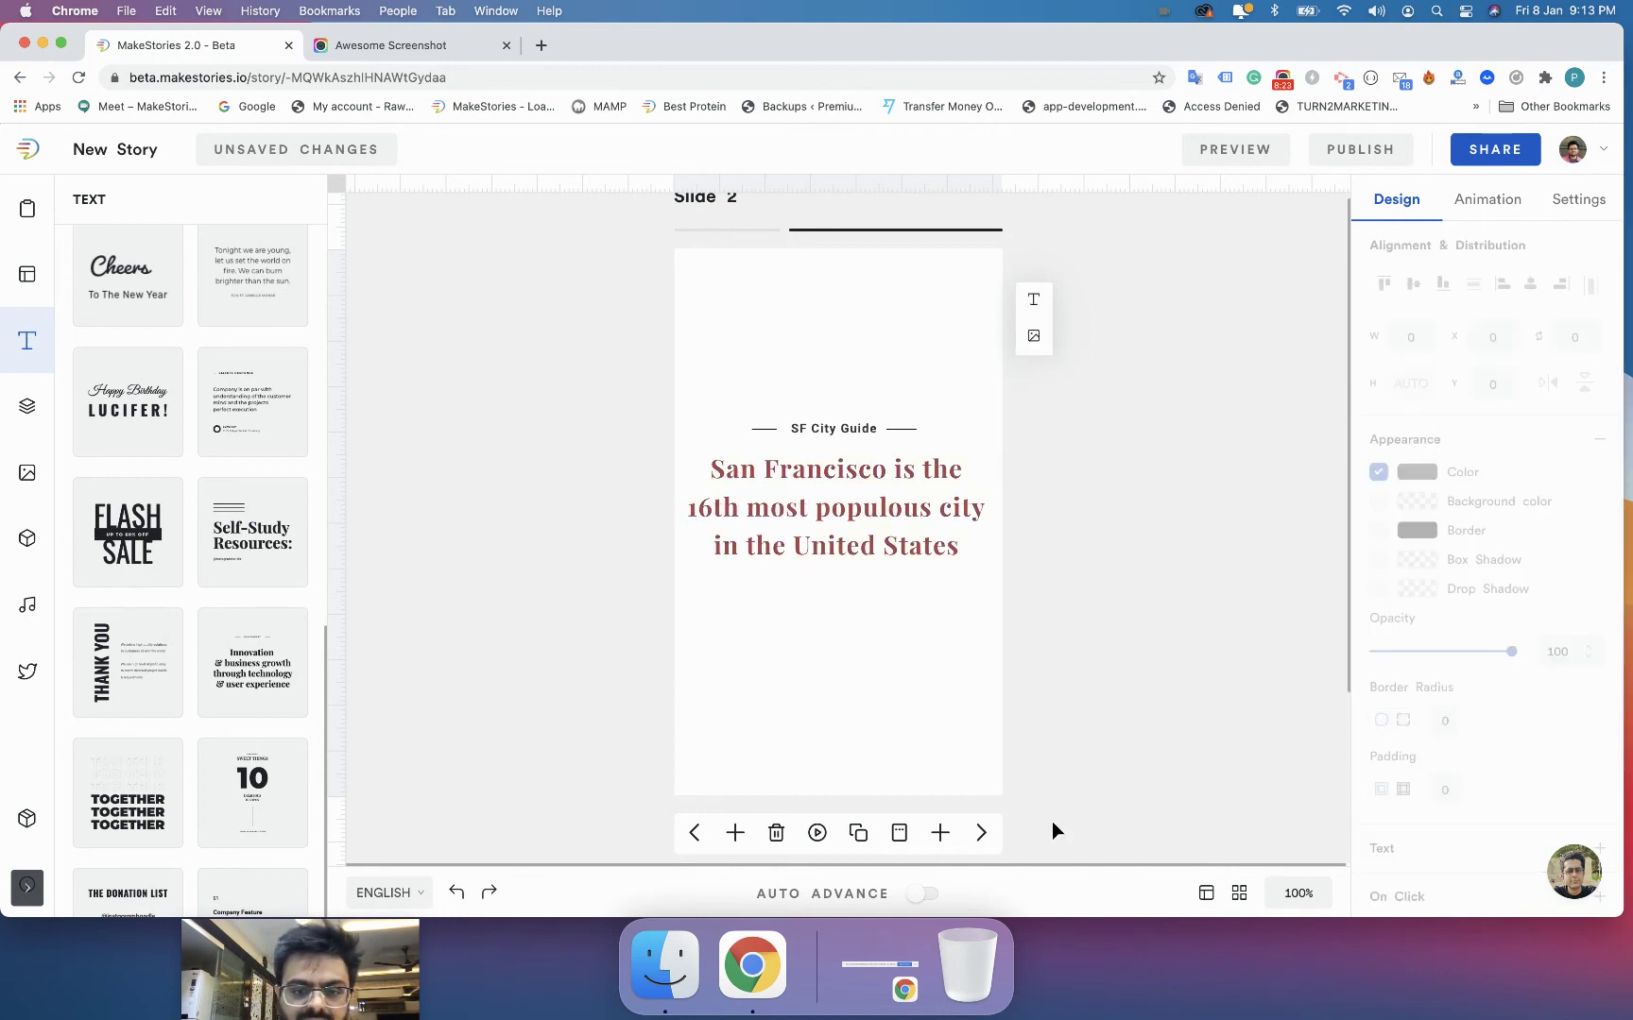
pyautogui.moveTo(933, 547); pyautogui.dragTo(939, 548)
pyautogui.scroll(5, 166, 361)
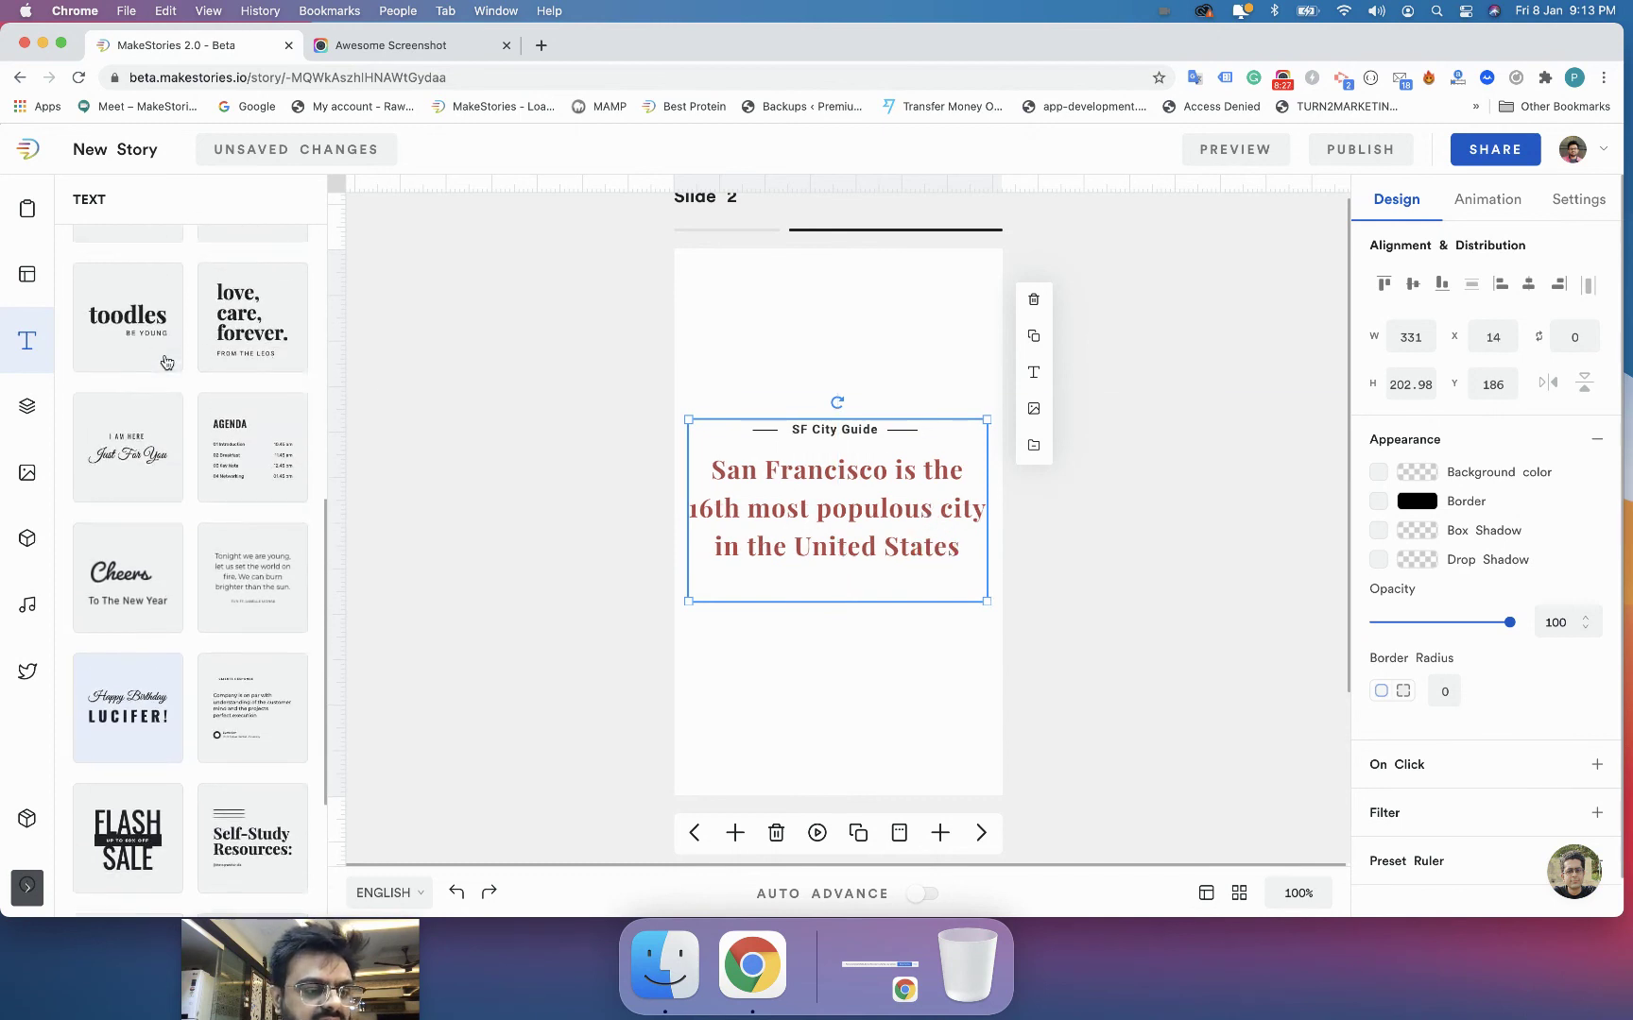
pyautogui.scroll(6, 167, 361)
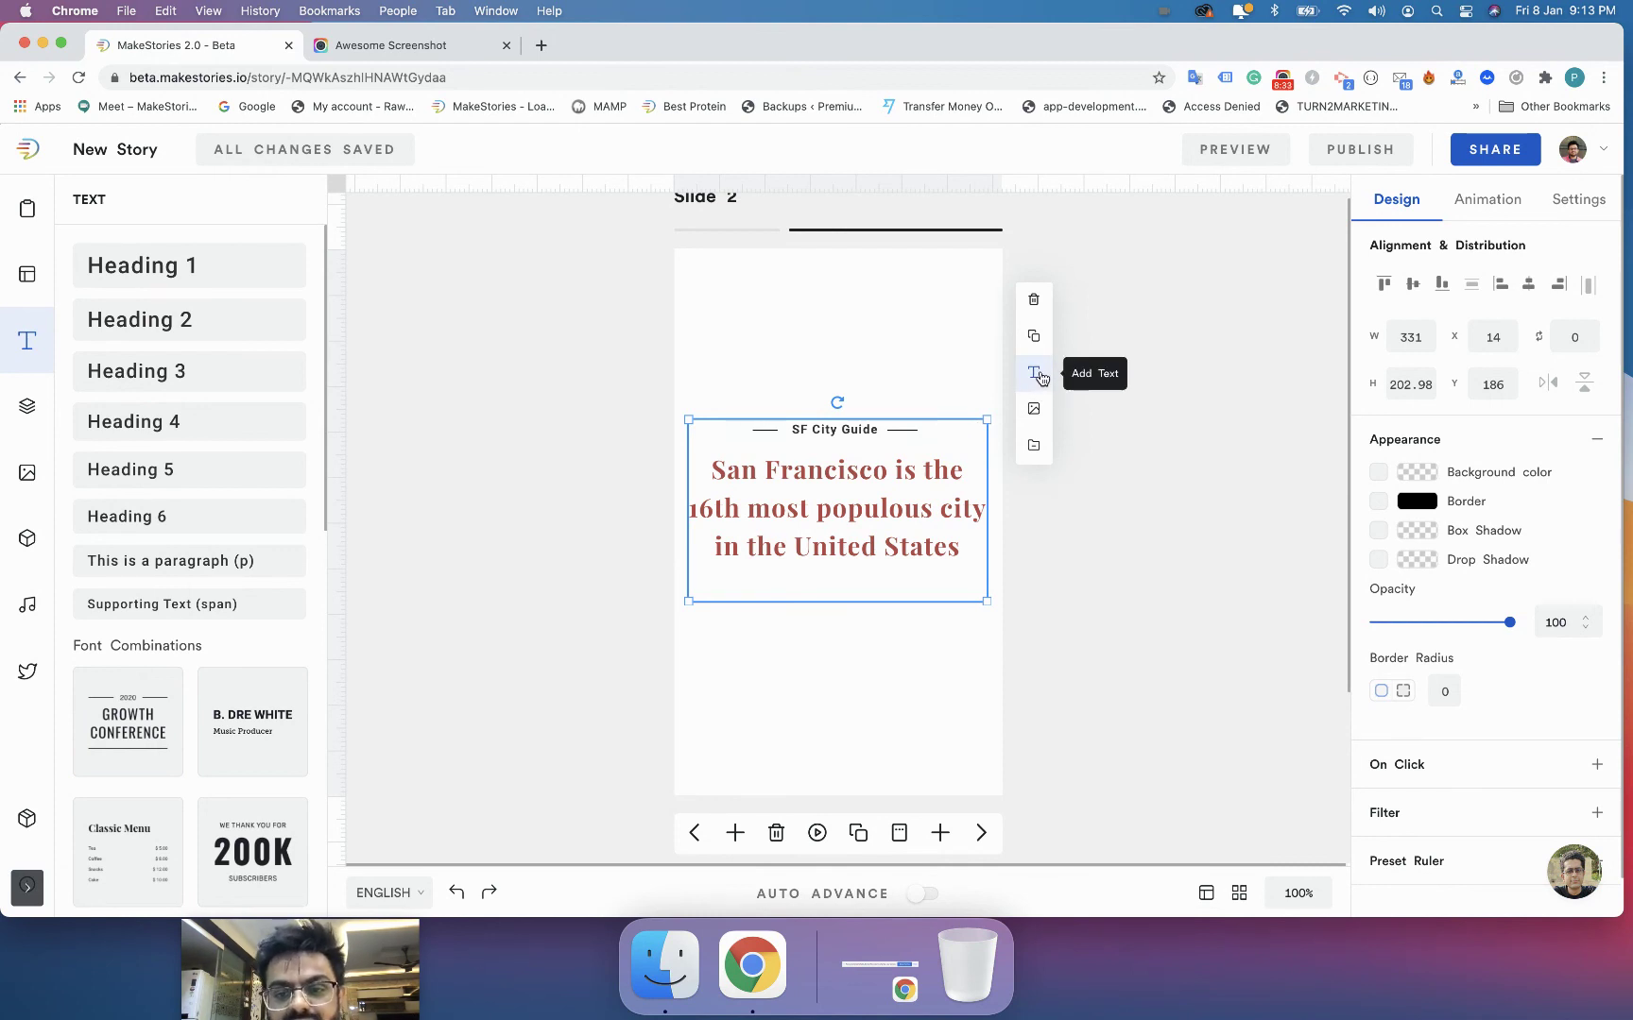
# Place a Heading 2 text below the red fact and add one paragraph text, removing the duplicate
pyautogui.click(1036, 375)
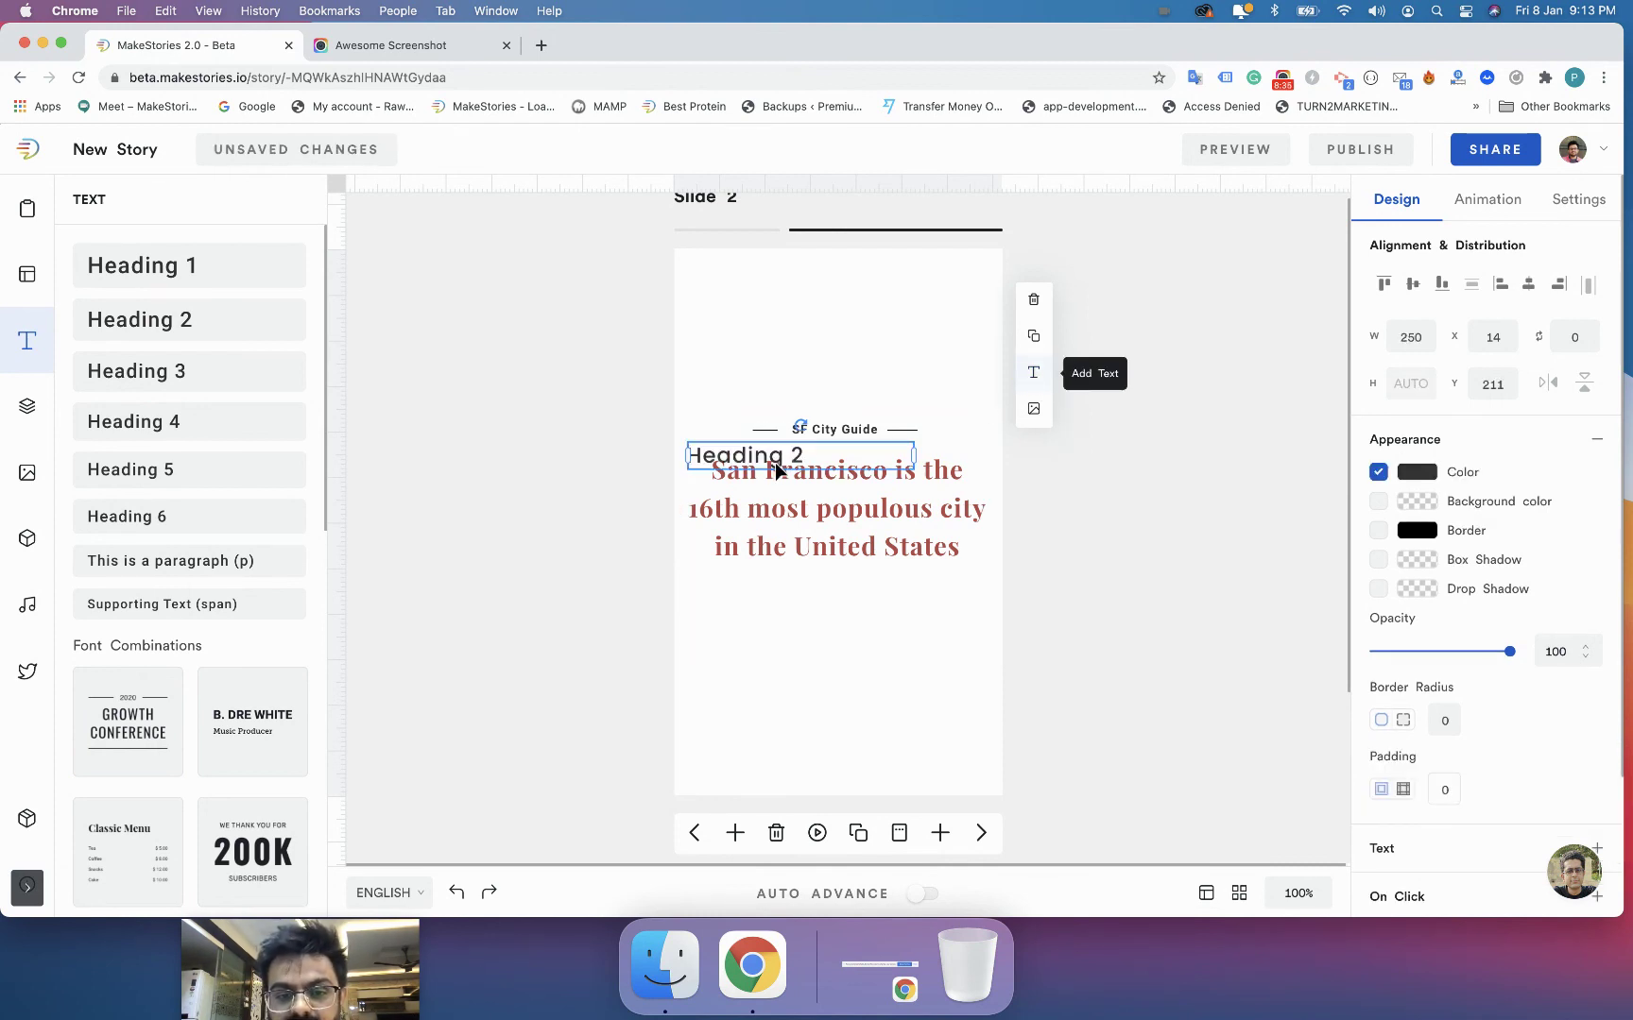
pyautogui.moveTo(774, 470); pyautogui.dragTo(808, 710)
pyautogui.click(1033, 373)
pyautogui.click(1033, 372)
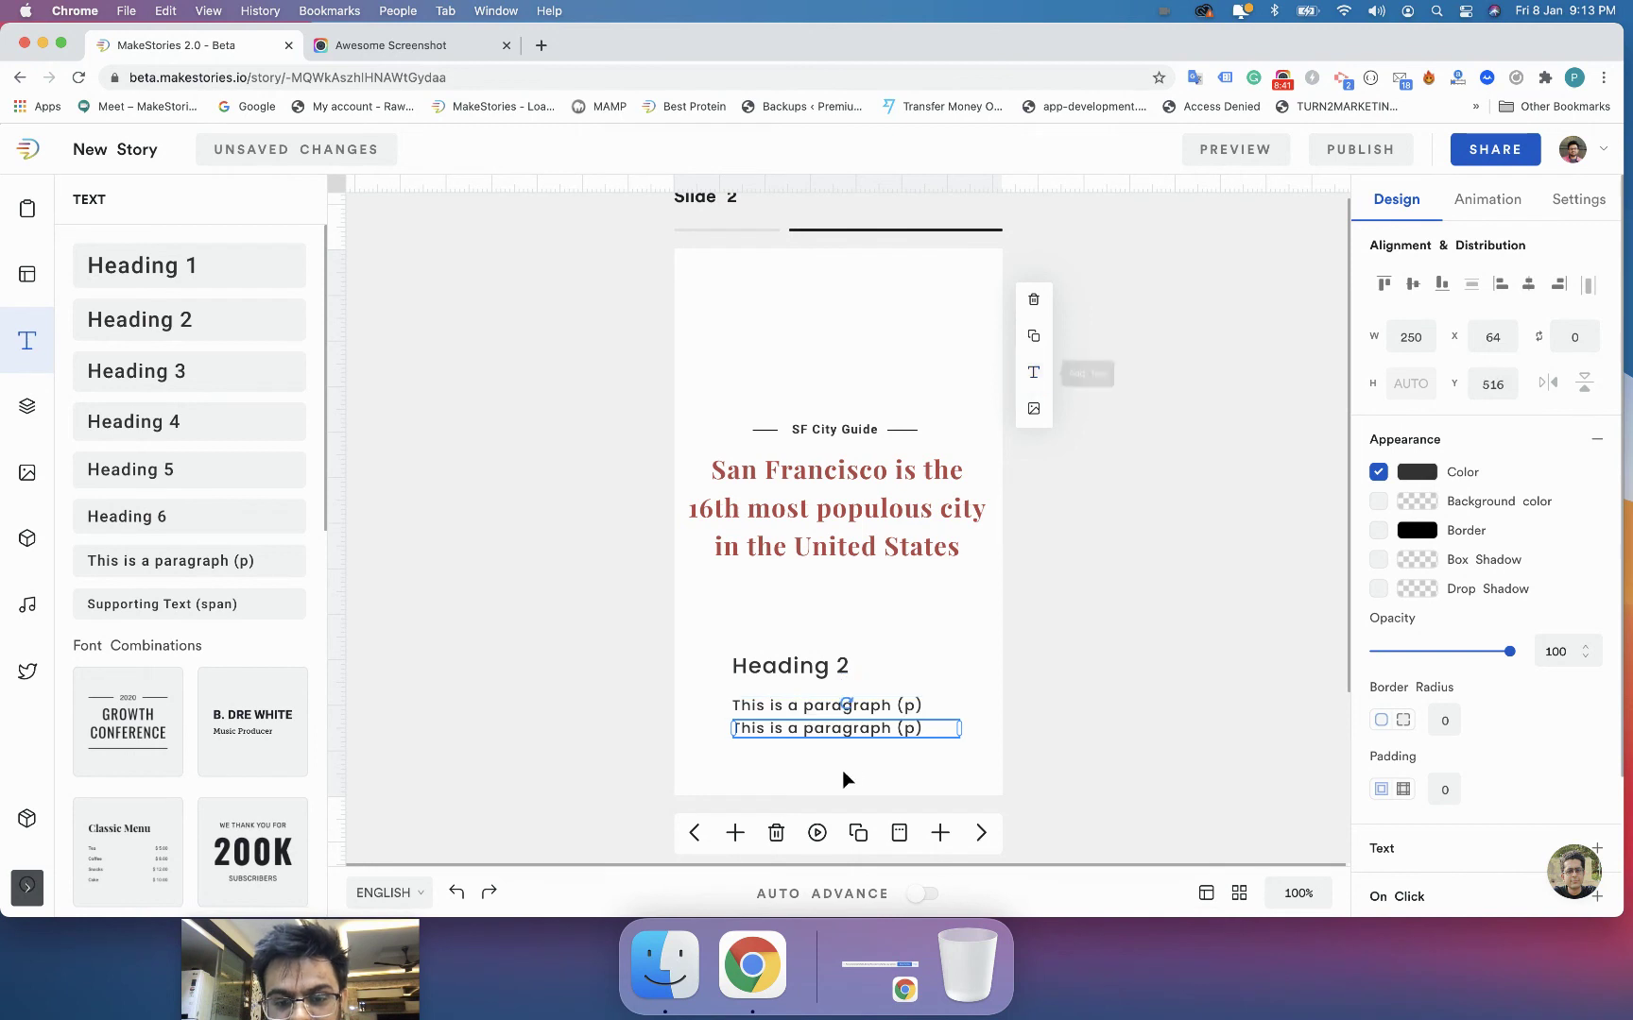
pyautogui.press('BackSpace')
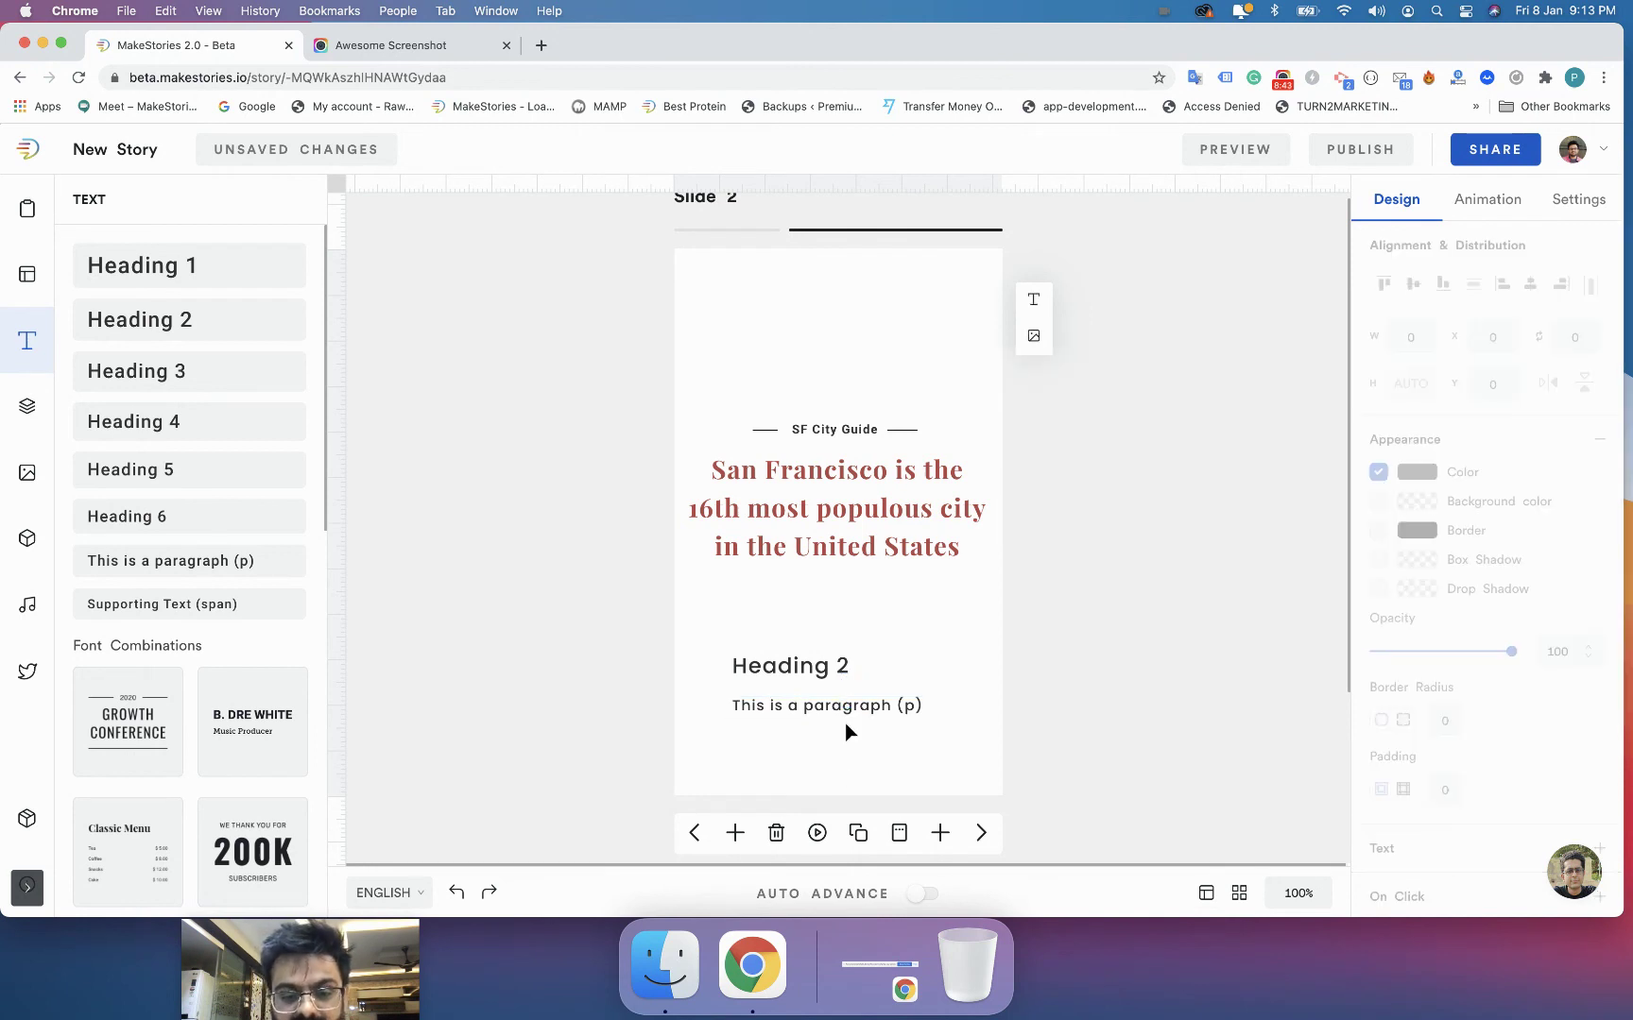
pyautogui.click(783, 667)
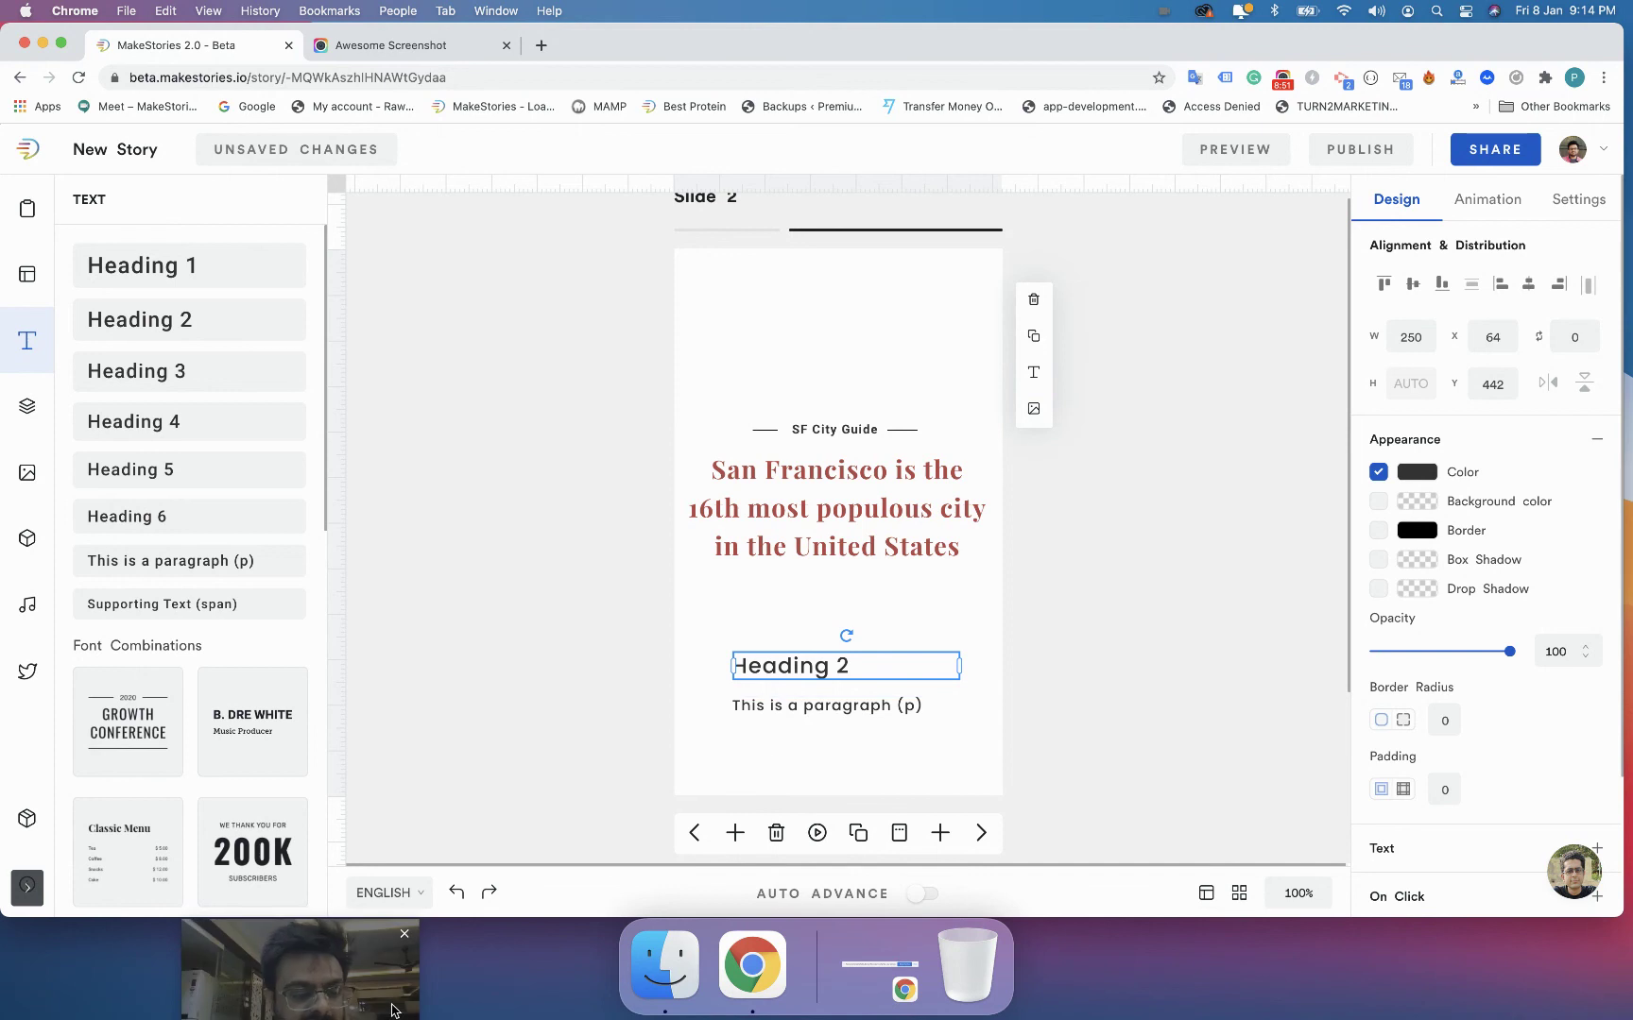
pyautogui.moveTo(384, 1000); pyautogui.dragTo(395, 933)
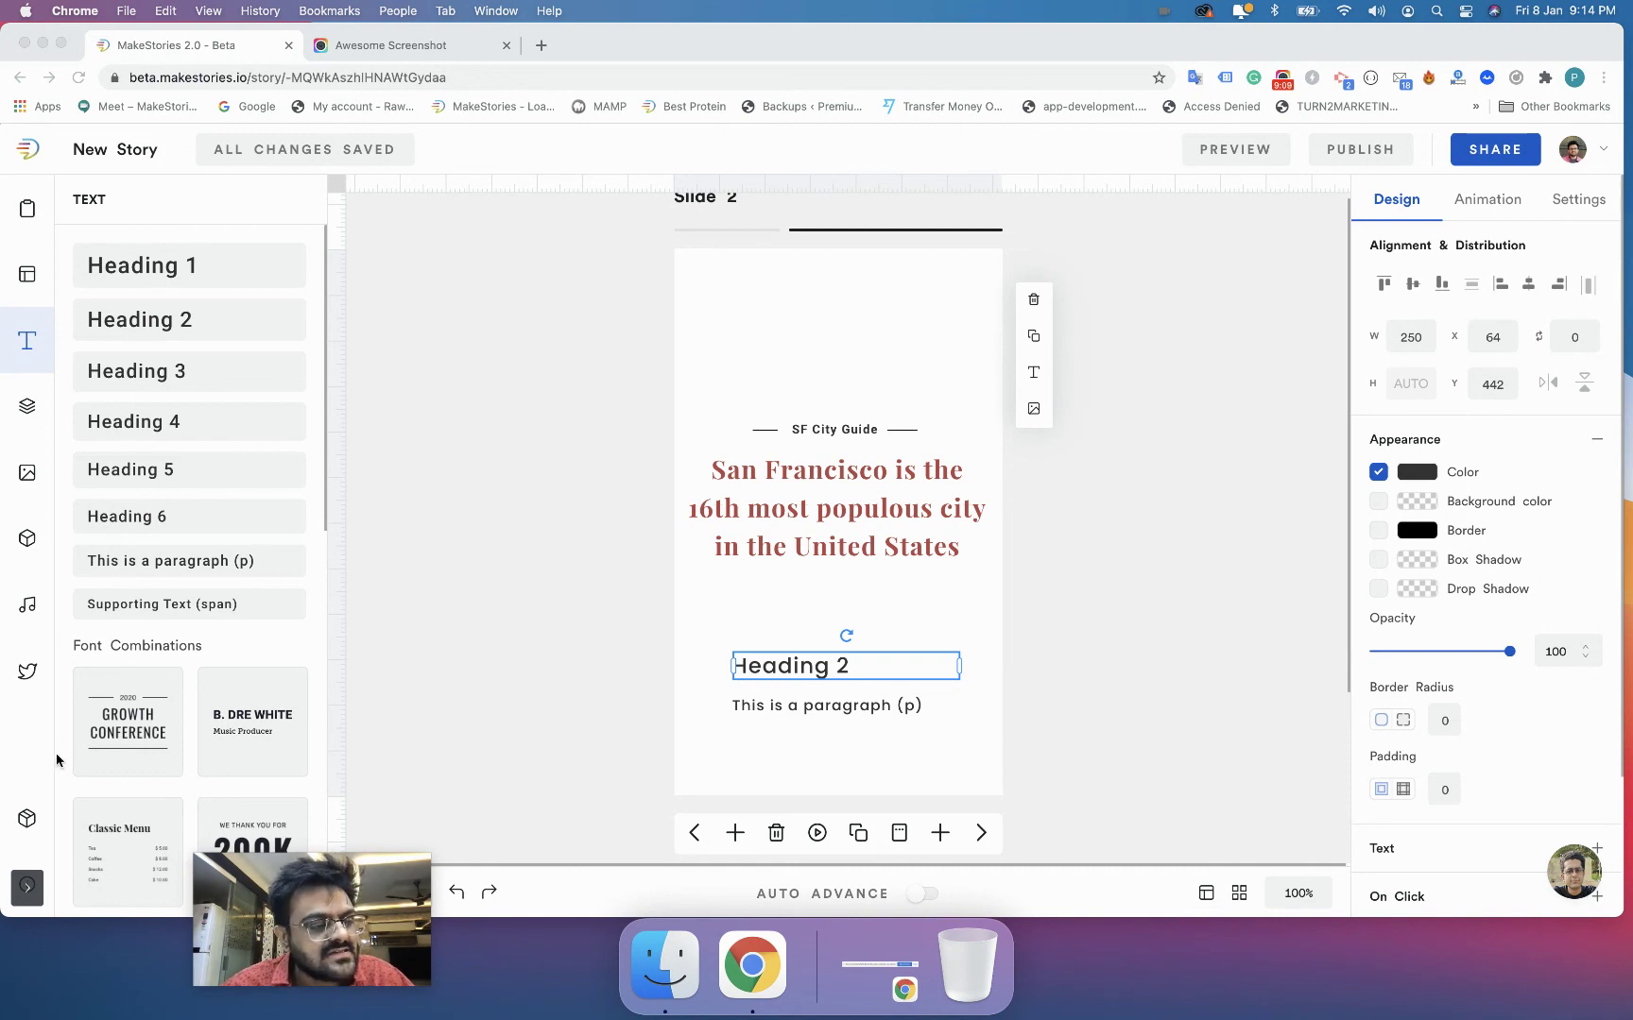
pyautogui.click(26, 215)
pyautogui.click(26, 216)
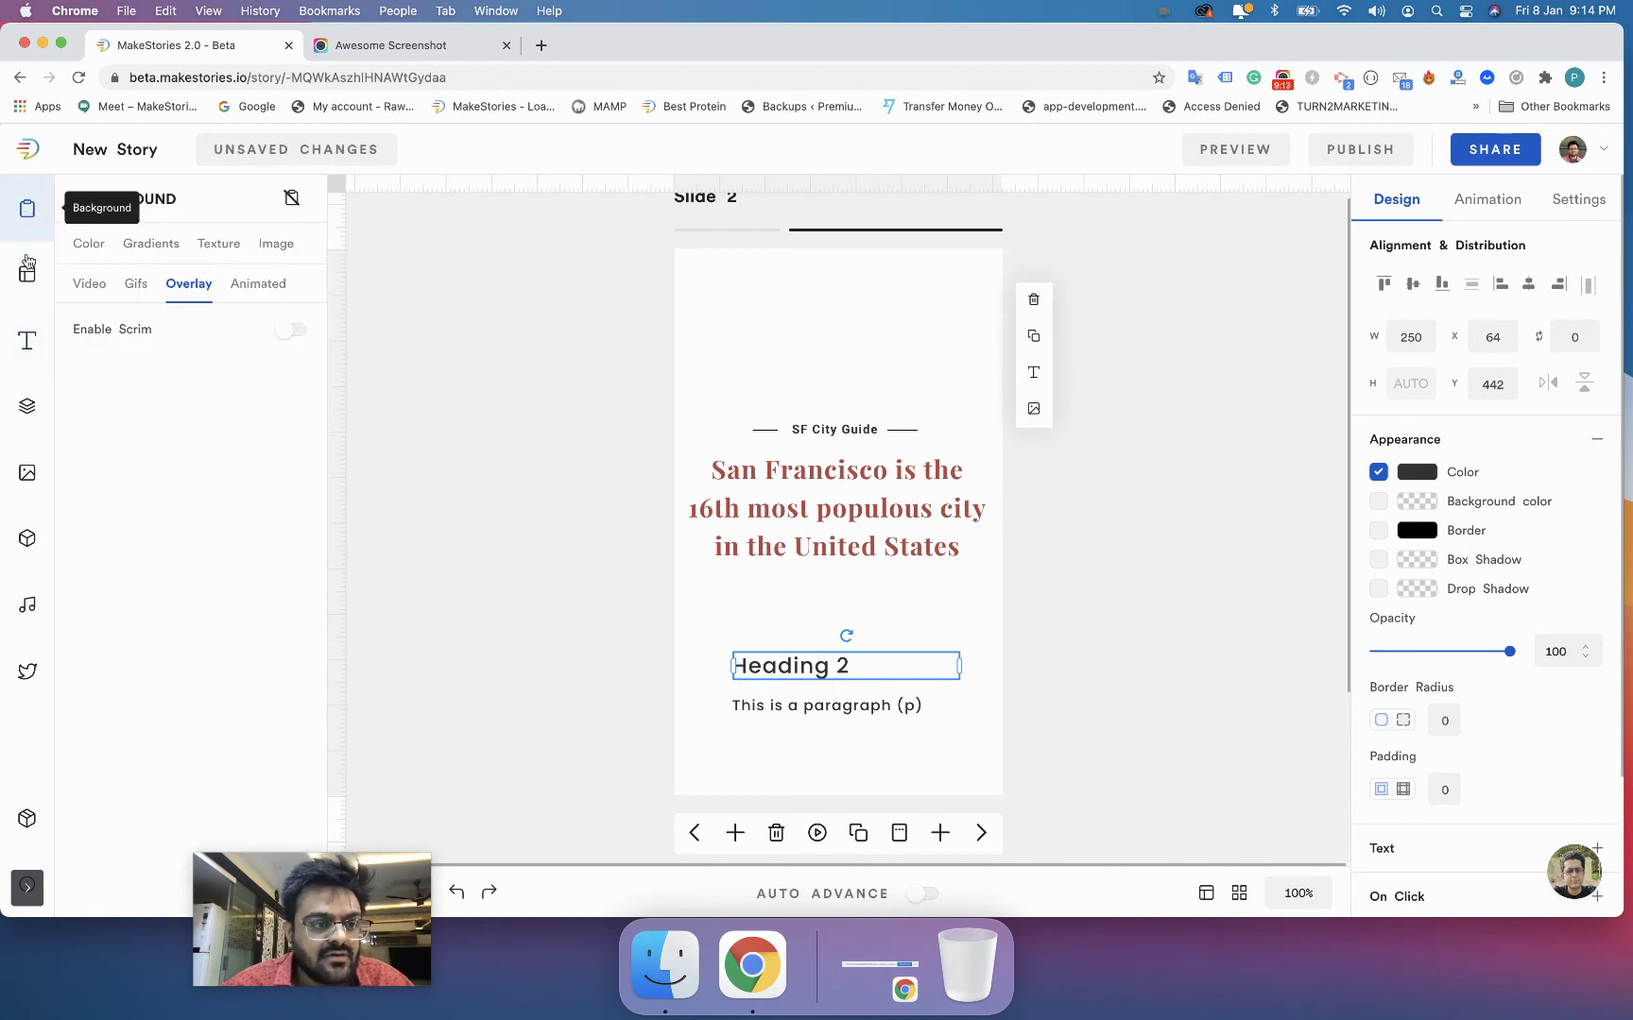
pyautogui.click(29, 285)
pyautogui.click(28, 342)
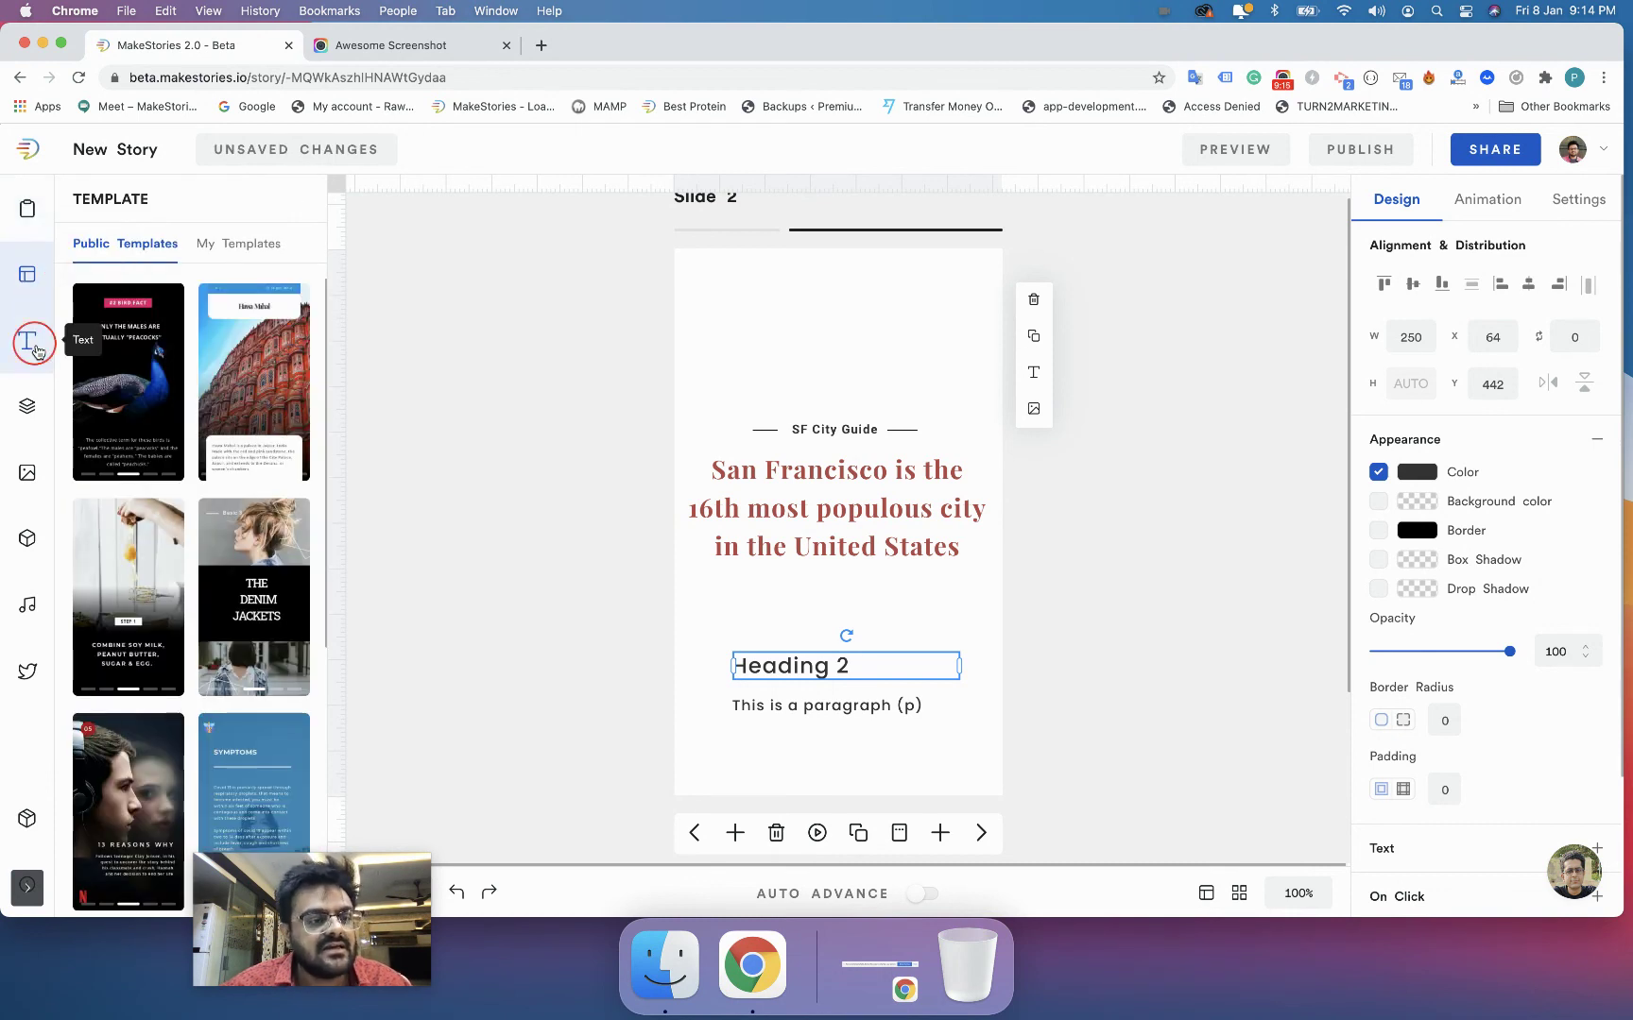